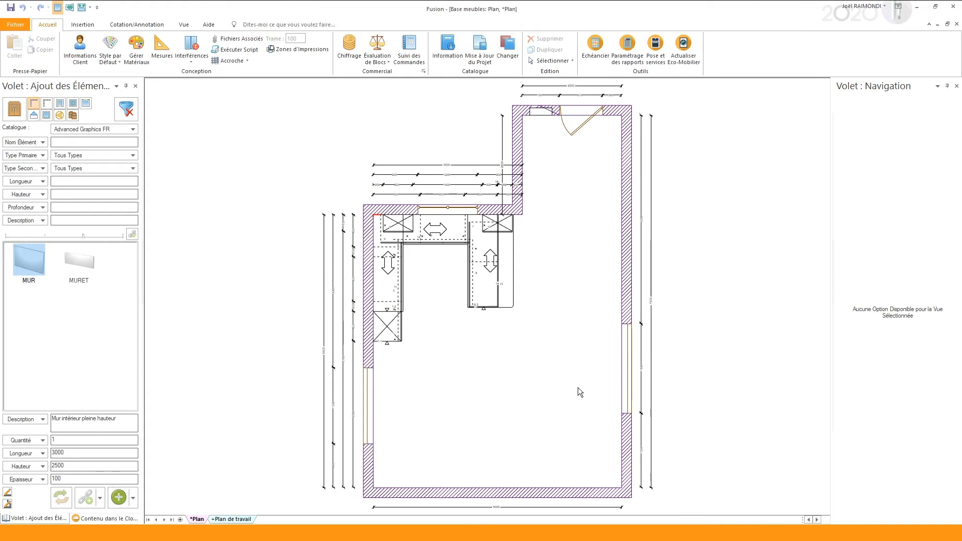
# - Switch to the perspective view and list all categories of the 2020 Catalogue Décoration in the cloud content
pyautogui.press('F7')
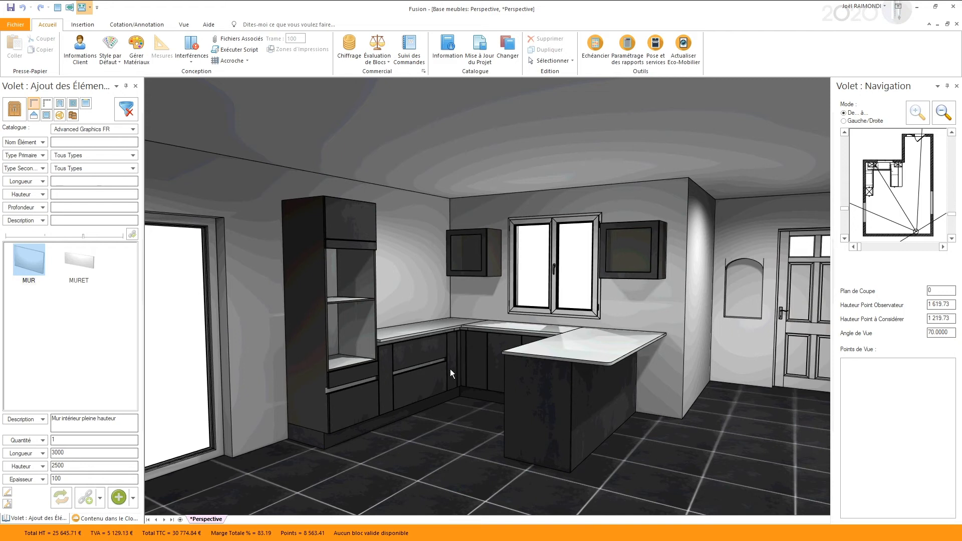
pyautogui.click(98, 518)
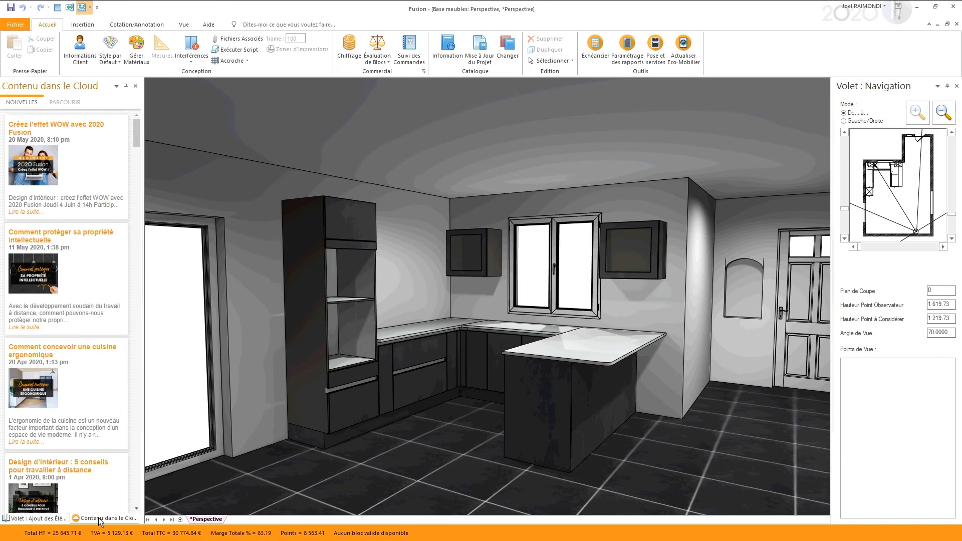
pyautogui.click(67, 104)
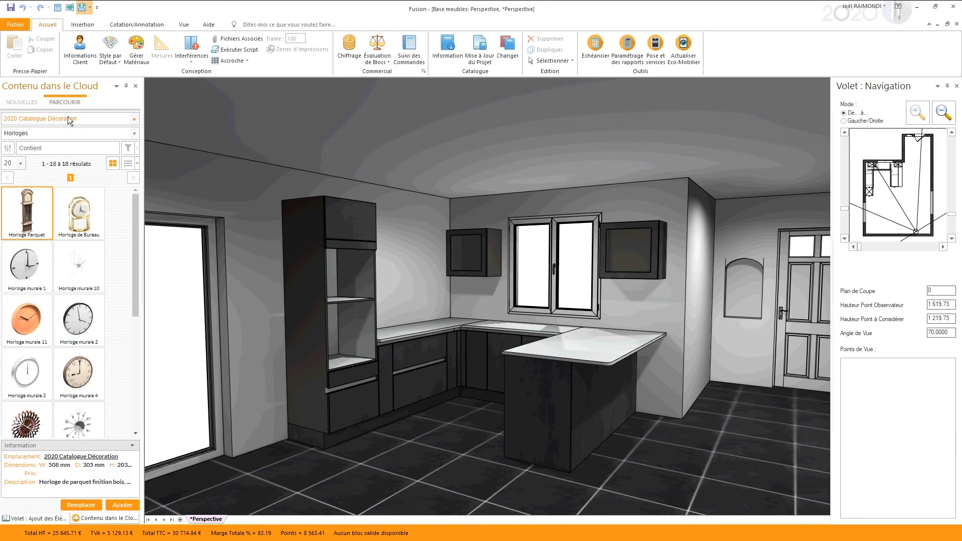
pyautogui.click(66, 119)
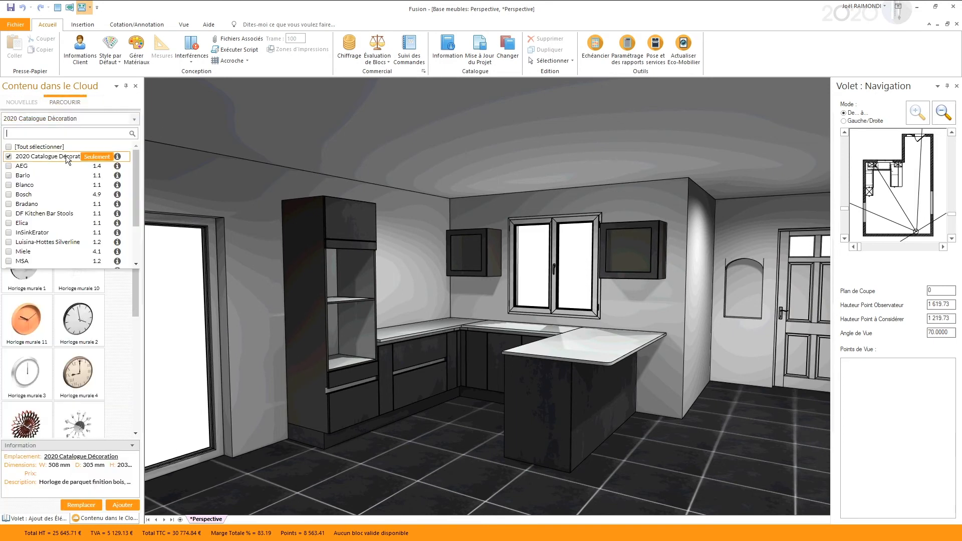
pyautogui.click(91, 156)
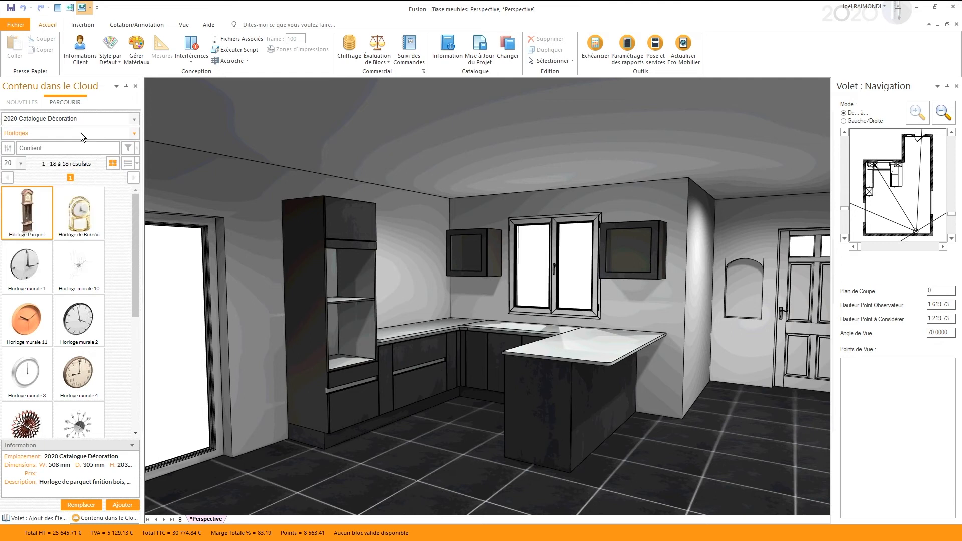
pyautogui.click(80, 133)
pyautogui.scroll(3, 26, 267)
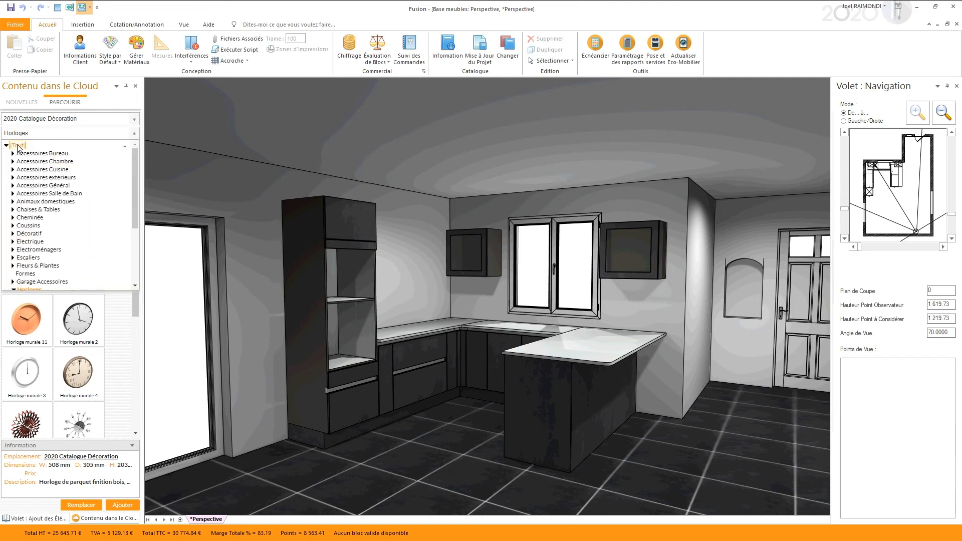
pyautogui.click(17, 145)
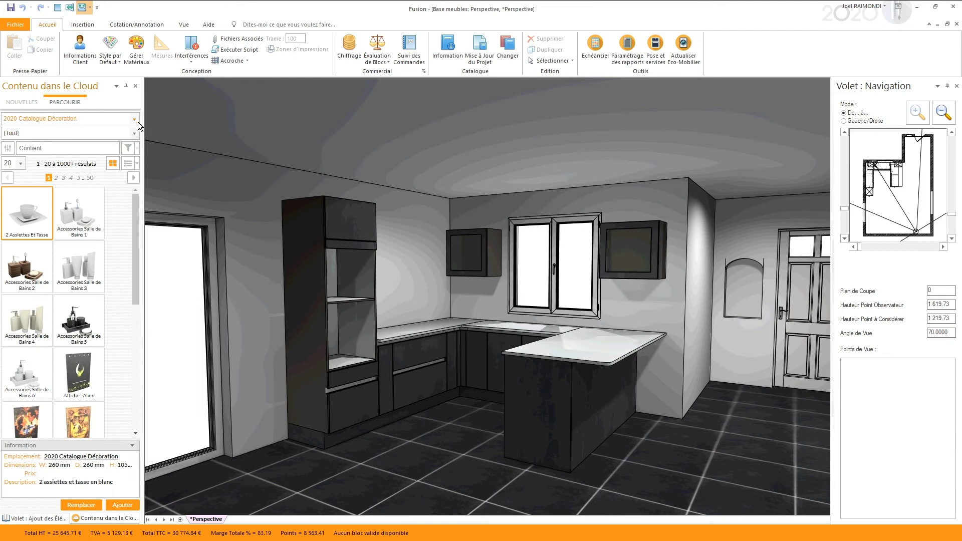
# - Browse the Neff catalogue's ovens, looking at model B27CR22N1, and examine the list of saved grouped elements
pyautogui.click(135, 119)
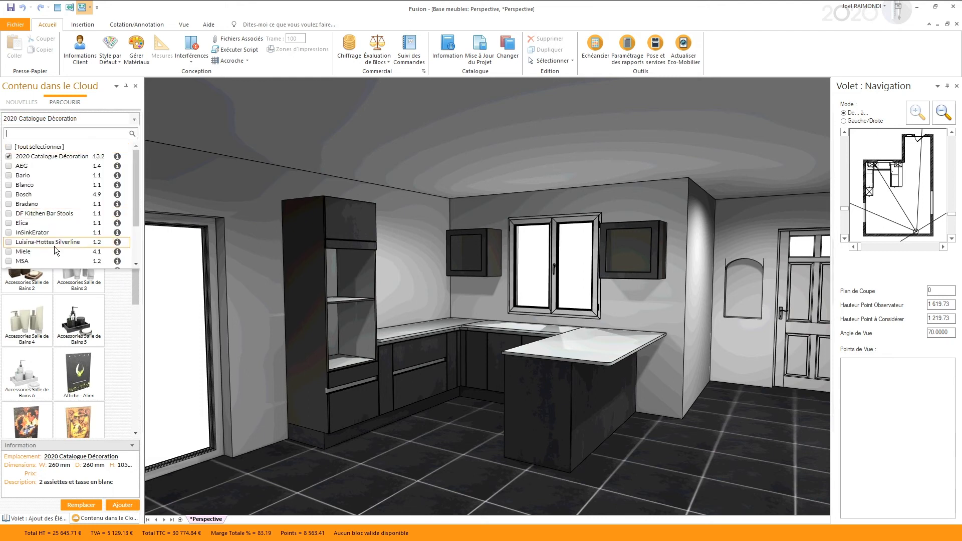
pyautogui.scroll(-2, 64, 227)
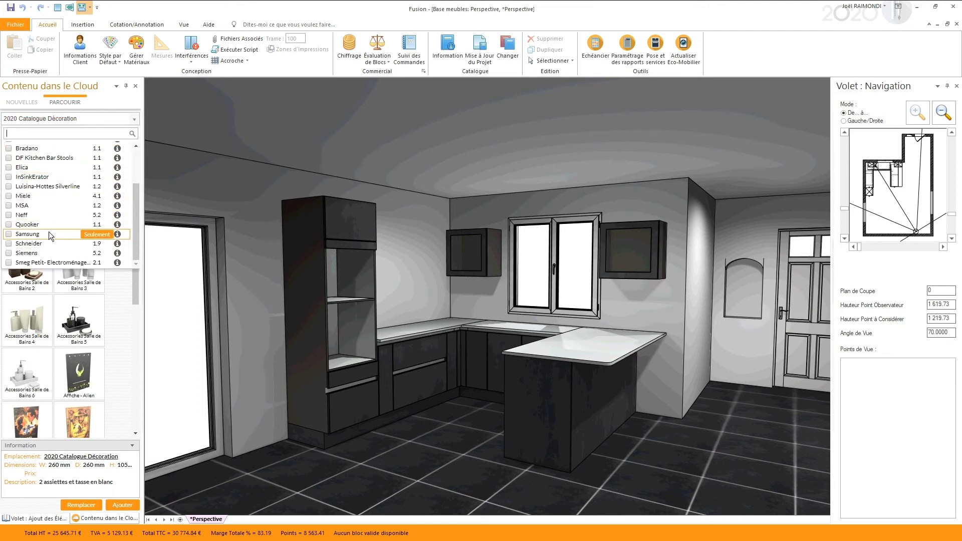
pyautogui.click(97, 215)
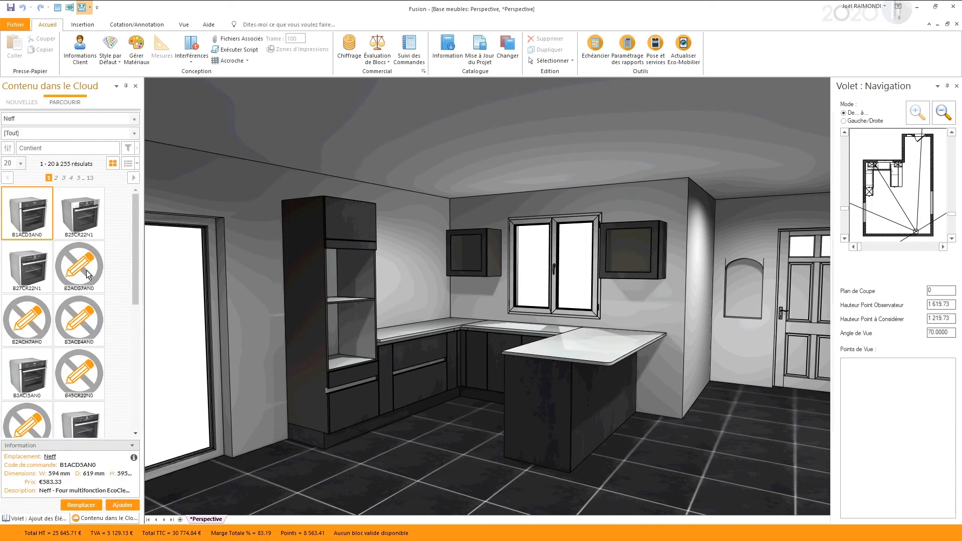
pyautogui.click(40, 263)
pyautogui.moveTo(37, 259)
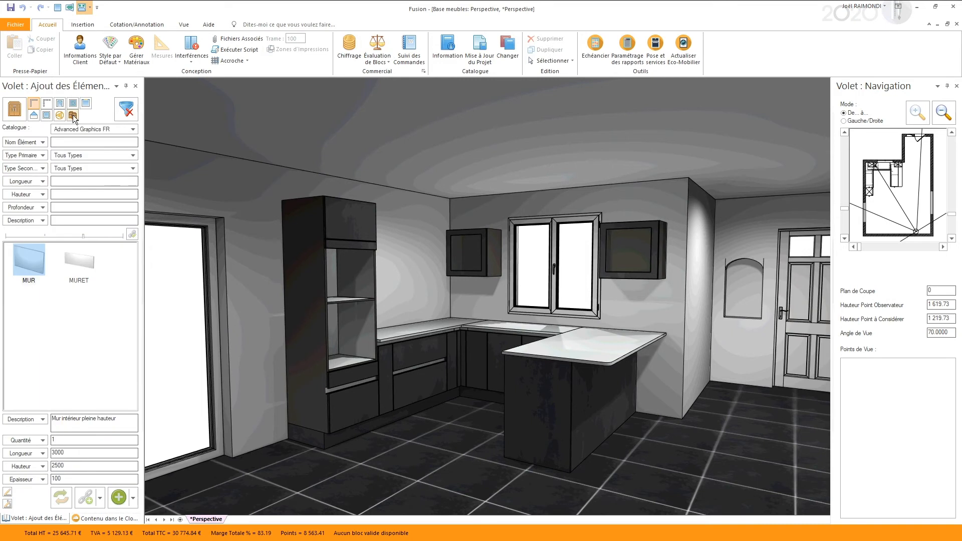
pyautogui.click(73, 116)
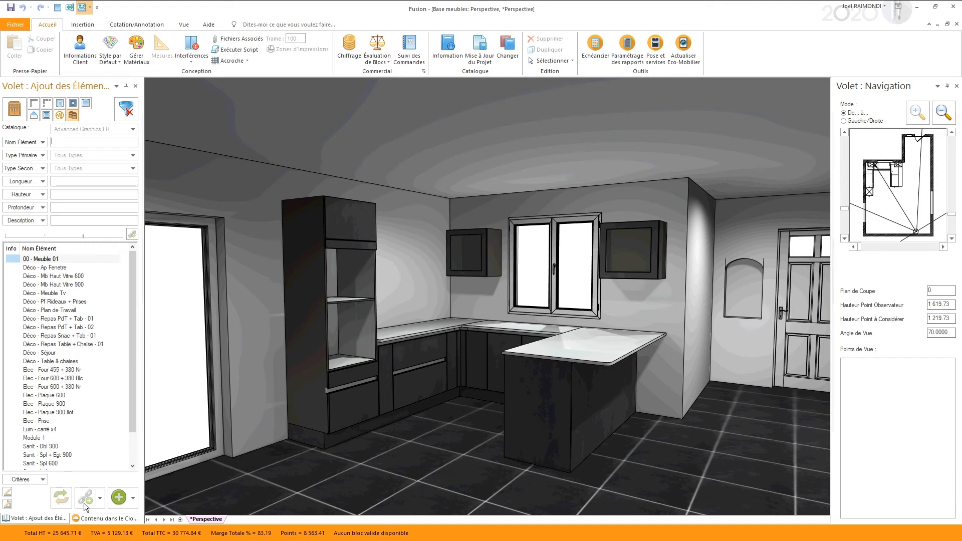
pyautogui.click(103, 517)
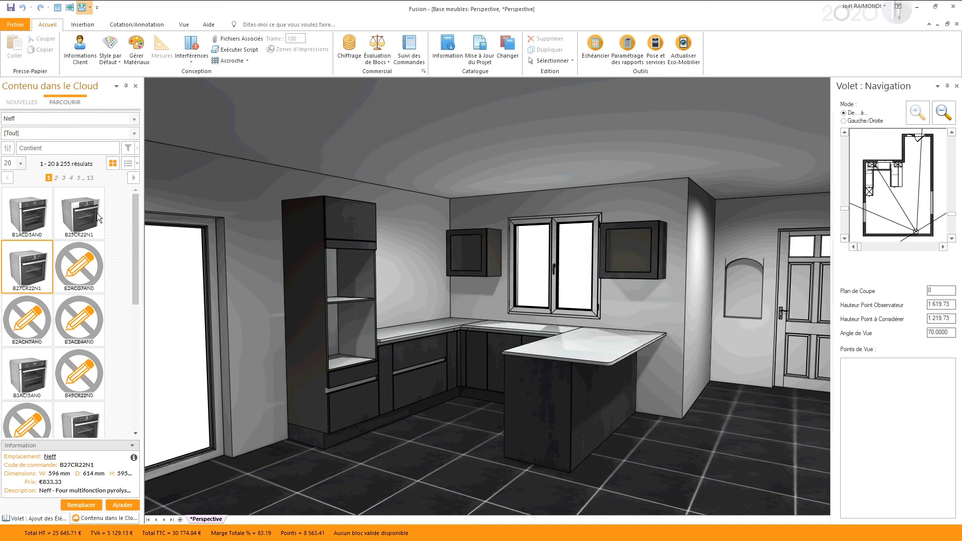
# - Place 2 Assiettes Et Tasse from the 2020 Catalogue Décoration in the open floor area of the plan view
pyautogui.click(71, 118)
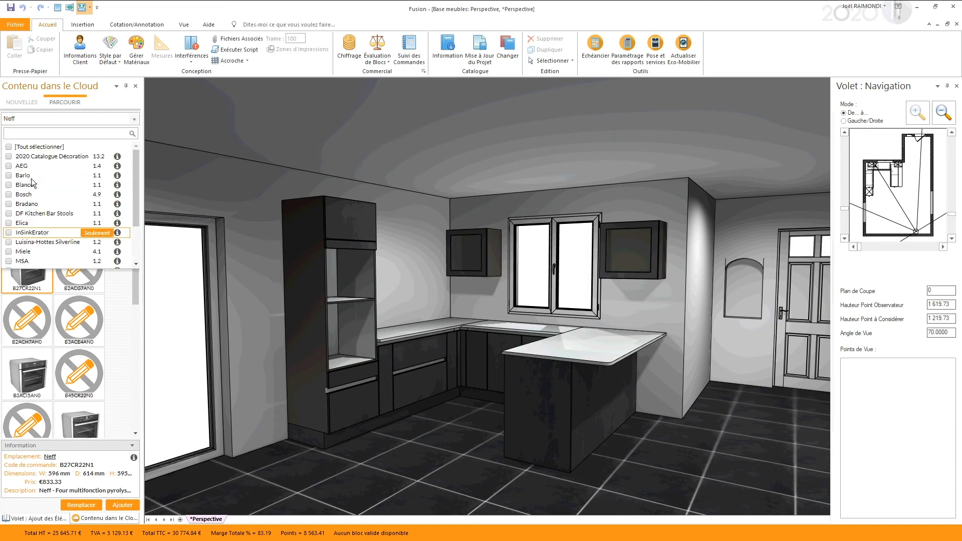
pyautogui.click(97, 156)
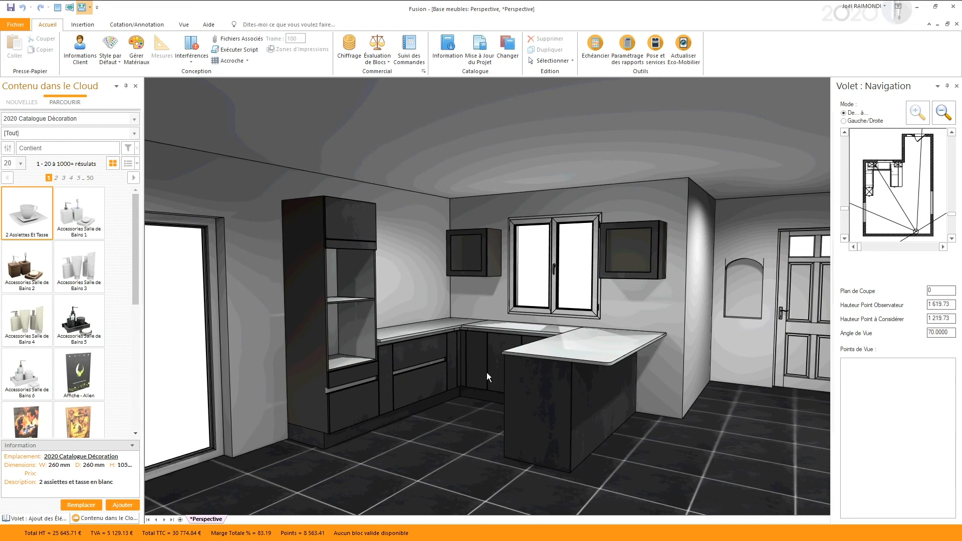
pyautogui.press('F2')
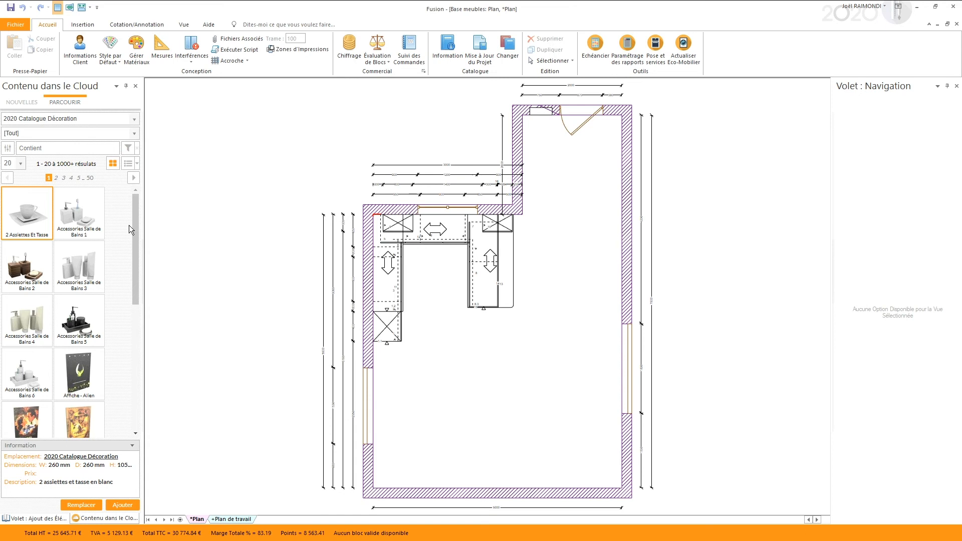
pyautogui.moveTo(28, 220); pyautogui.dragTo(447, 344)
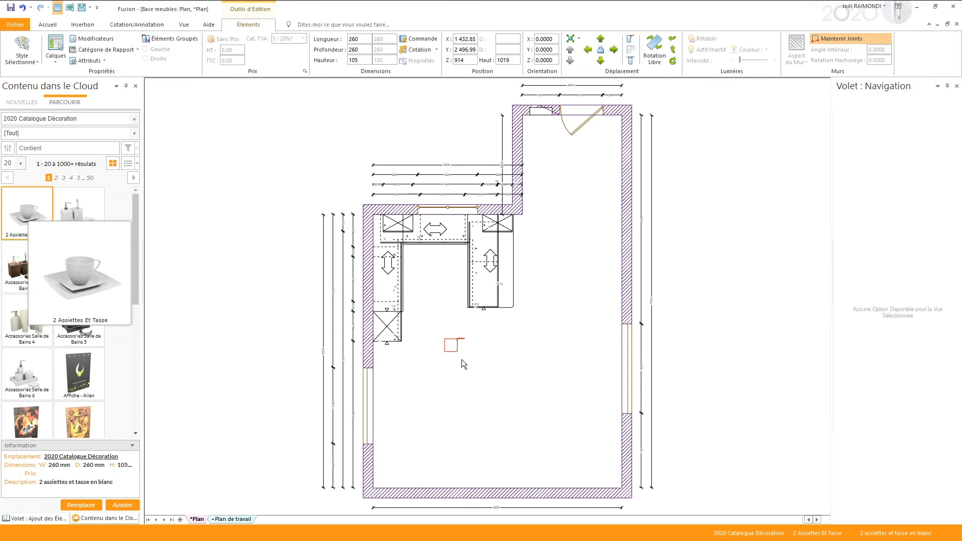
# - Filter the decoration catalogue to Vaisselle under Accessoires Cuisine and show the third page of results
pyautogui.click(65, 133)
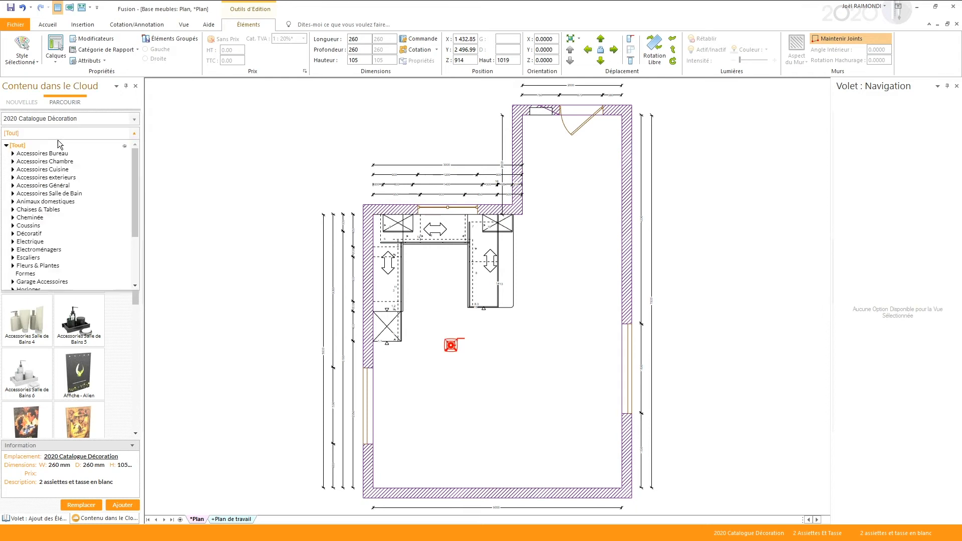
pyautogui.click(40, 170)
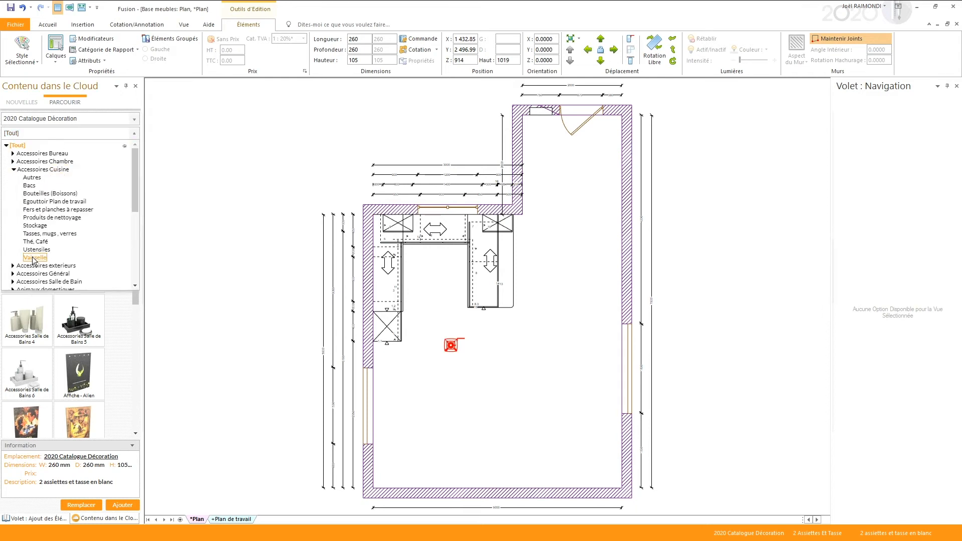
pyautogui.click(34, 258)
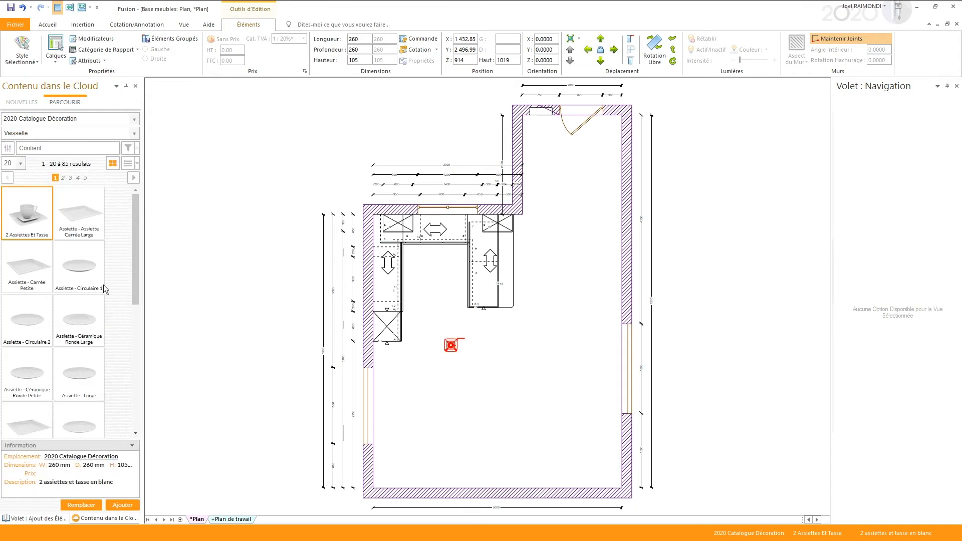
pyautogui.scroll(-5, 89, 308)
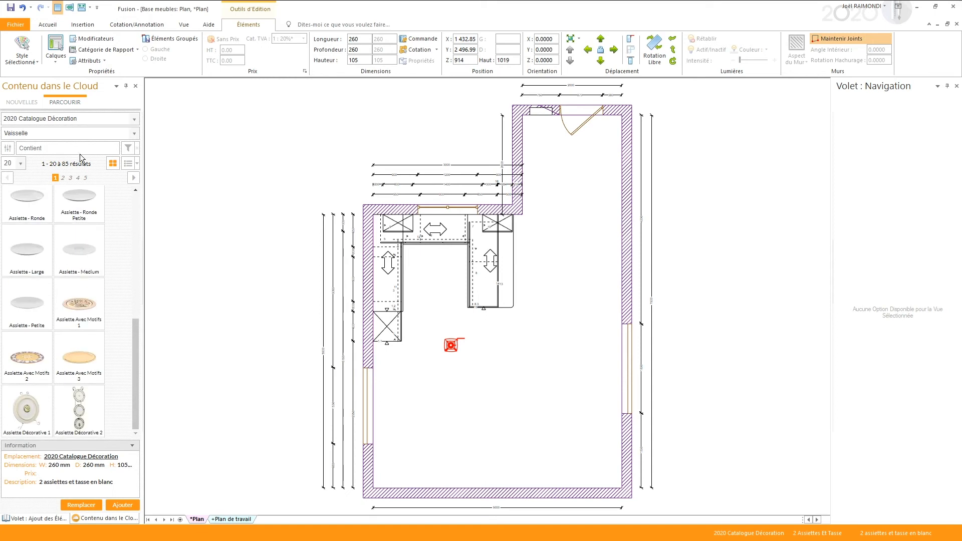
pyautogui.click(70, 178)
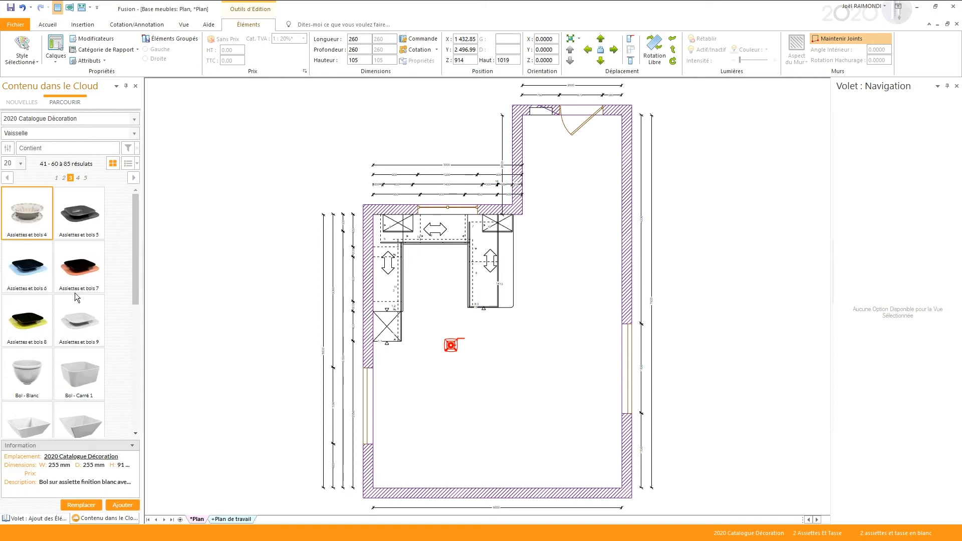
# - Place Bol - Carré 3 and Assiettes et bols 8 near the cup and plates in the plan
pyautogui.moveTo(110, 274); pyautogui.dragTo(470, 344)
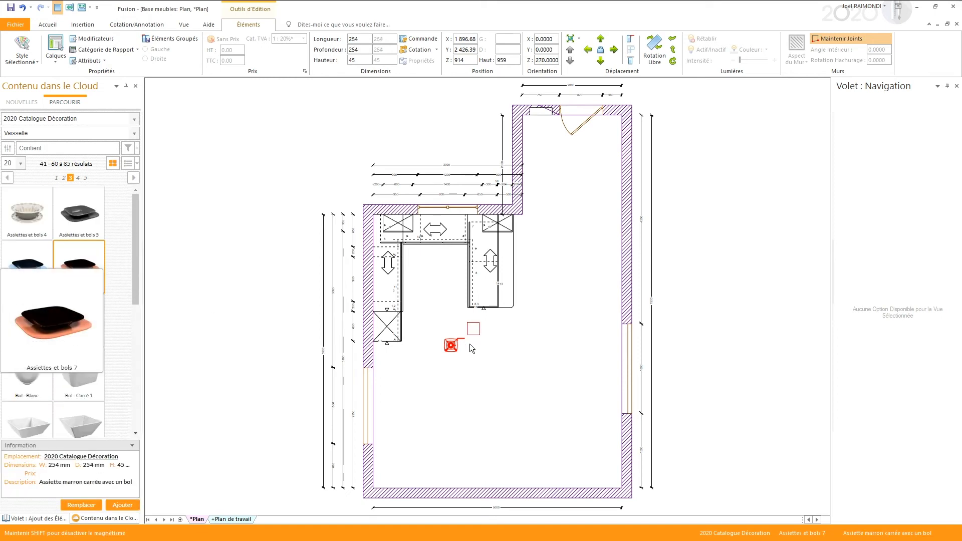
pyautogui.click(470, 343)
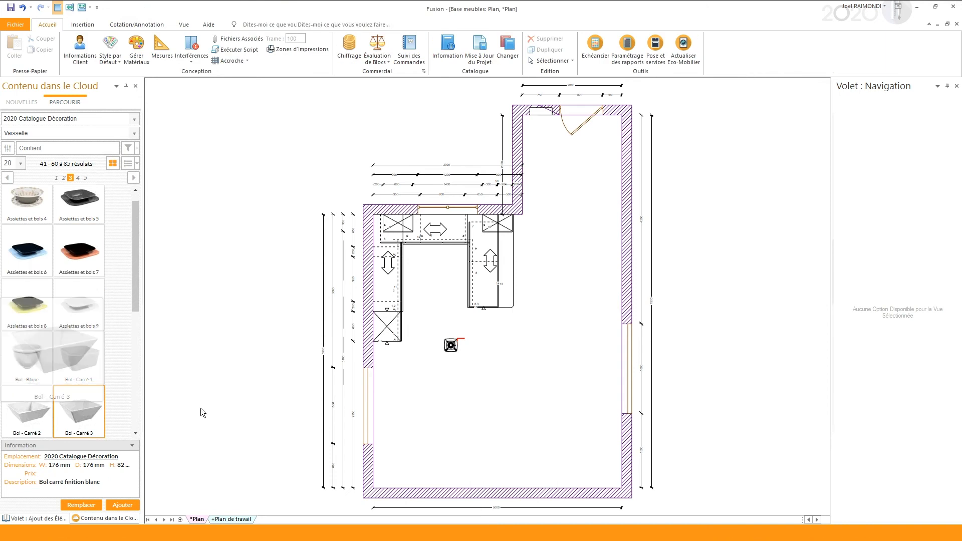
pyautogui.moveTo(201, 412); pyautogui.dragTo(468, 347)
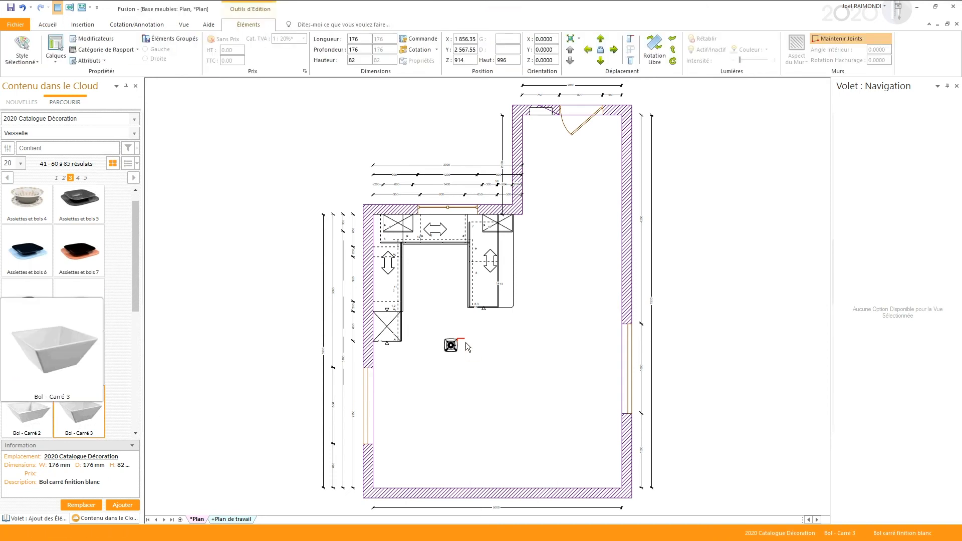
pyautogui.moveTo(24, 298); pyautogui.dragTo(474, 336)
pyautogui.click(496, 335)
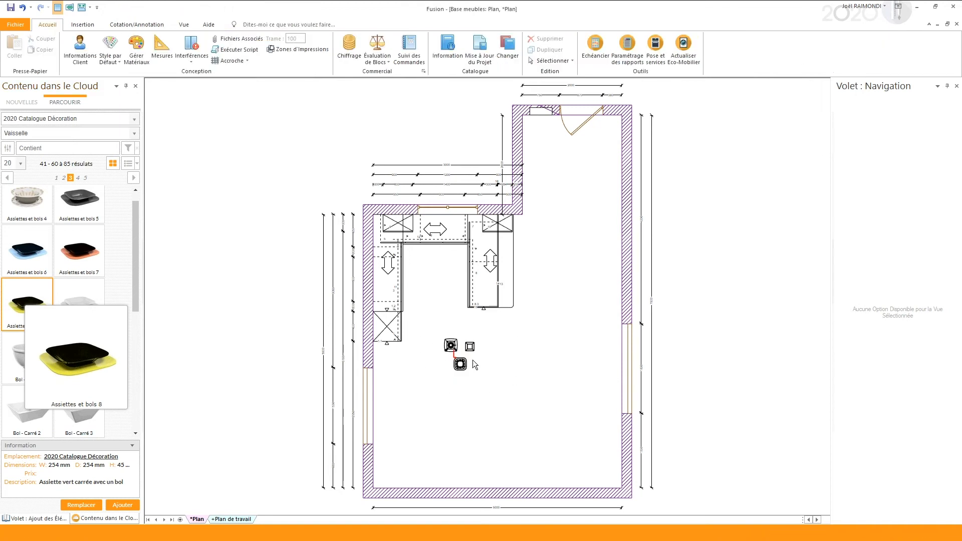
# - Select the three tableware objects together and save them as a grouped element named "Objet déco 01"
pyautogui.scroll(1, 464, 367)
pyautogui.scroll(2, 464, 367)
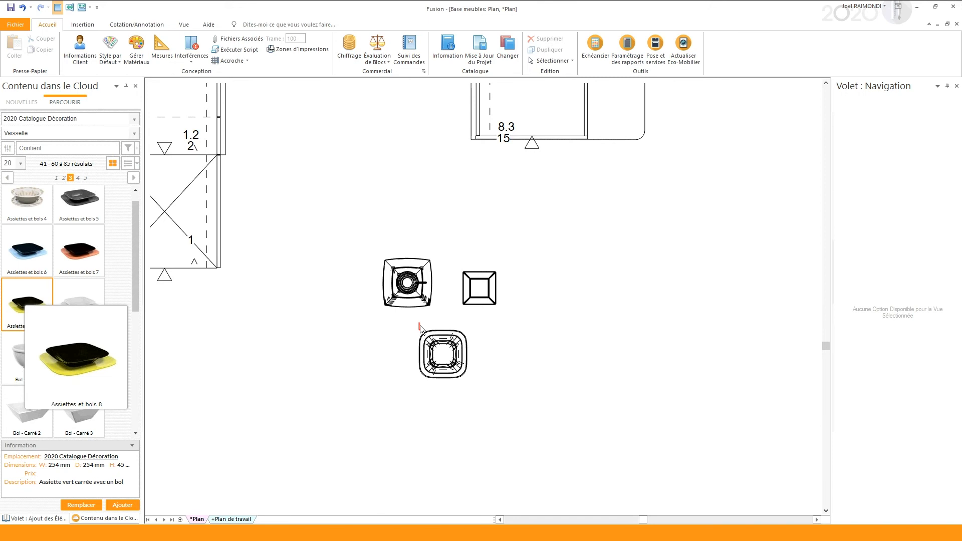
pyautogui.scroll(-3, 420, 328)
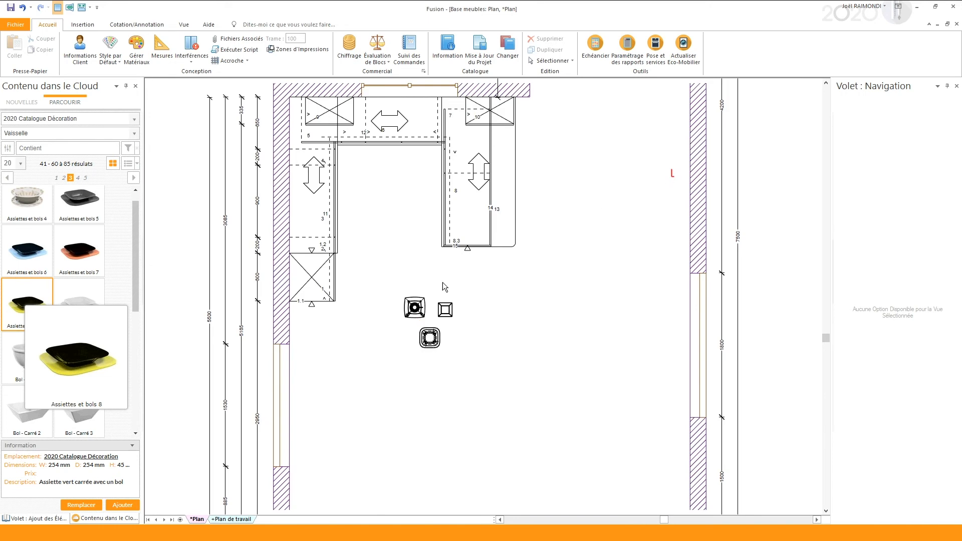
pyautogui.moveTo(388, 296); pyautogui.dragTo(476, 362)
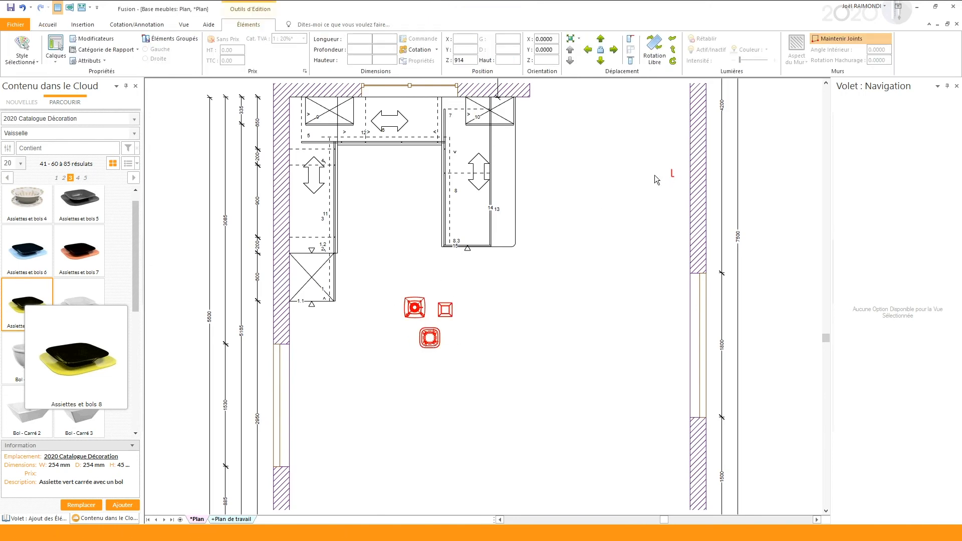
pyautogui.scroll(-3, 421, 322)
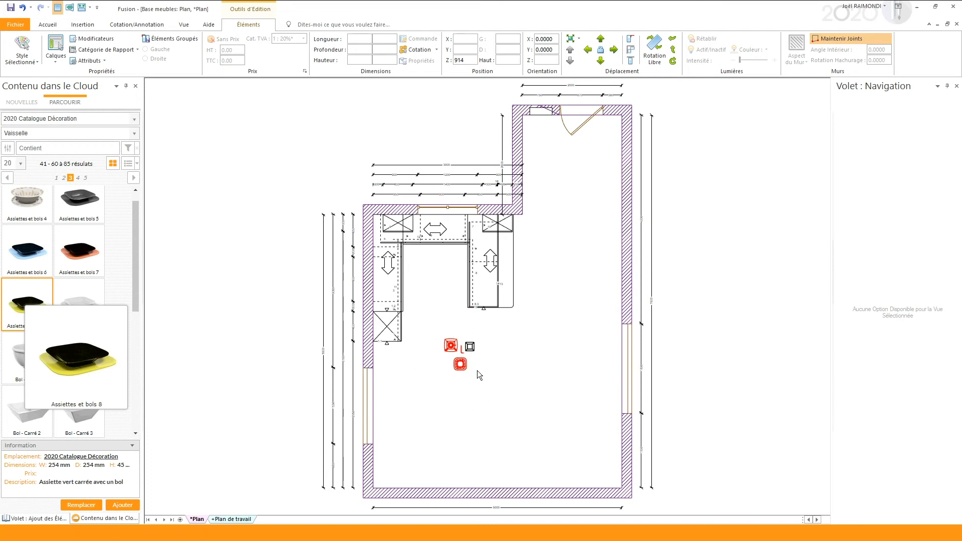
pyautogui.moveTo(503, 385); pyautogui.dragTo(437, 328)
pyautogui.click(168, 39)
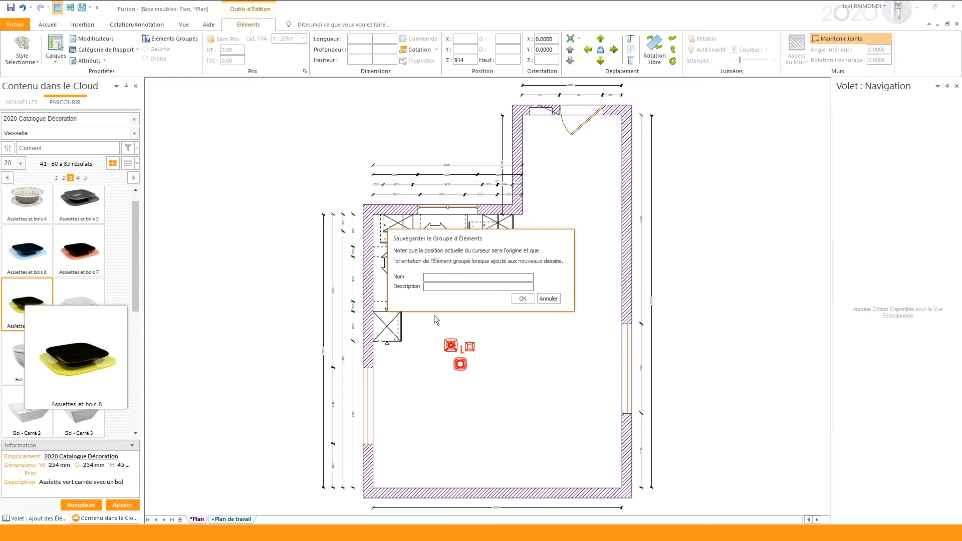
pyautogui.write('Objet déco 01')
pyautogui.click(521, 298)
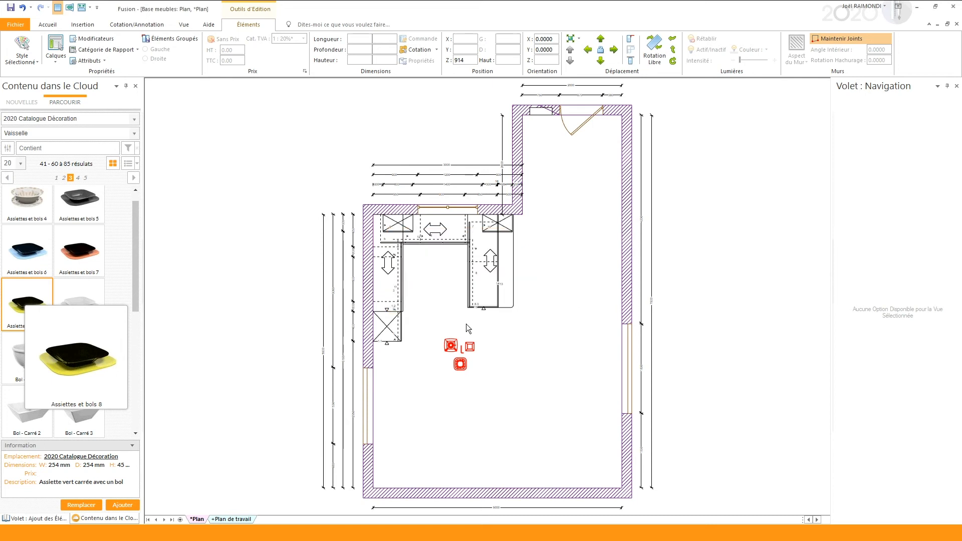
# - Delete the three tableware objects from the plan
pyautogui.click(452, 347)
pyautogui.press('Delete')
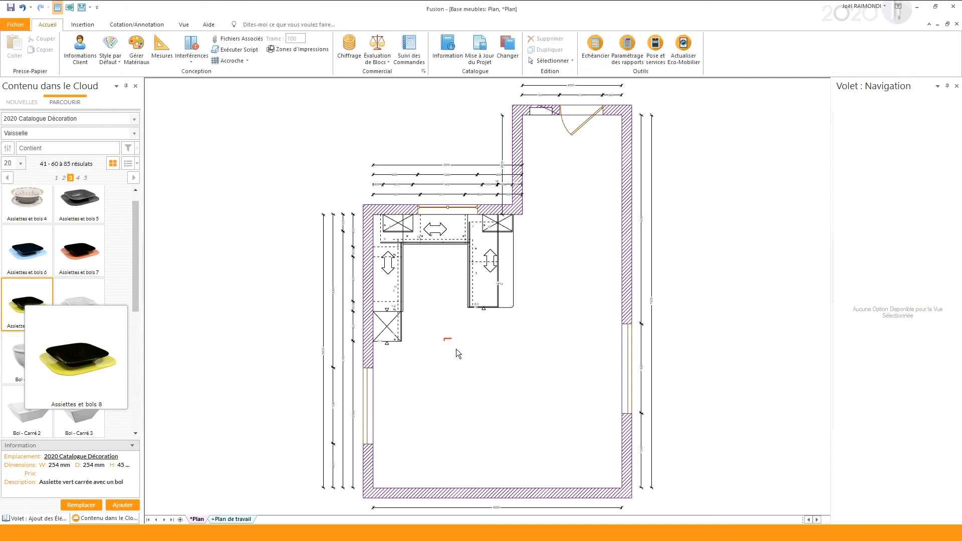
# - Look through the list of saved grouped elements, starting from 00 - Meuble 01
pyautogui.click(29, 519)
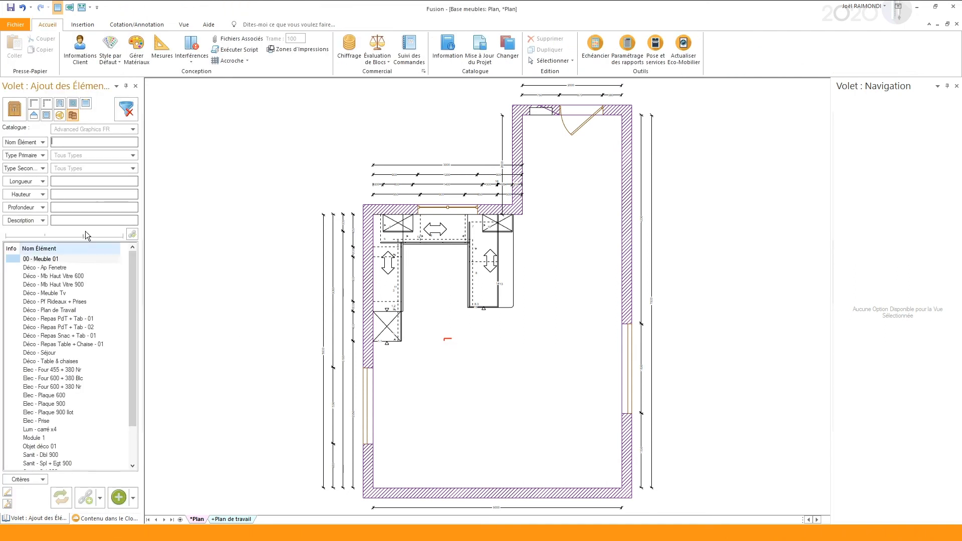
pyautogui.click(40, 258)
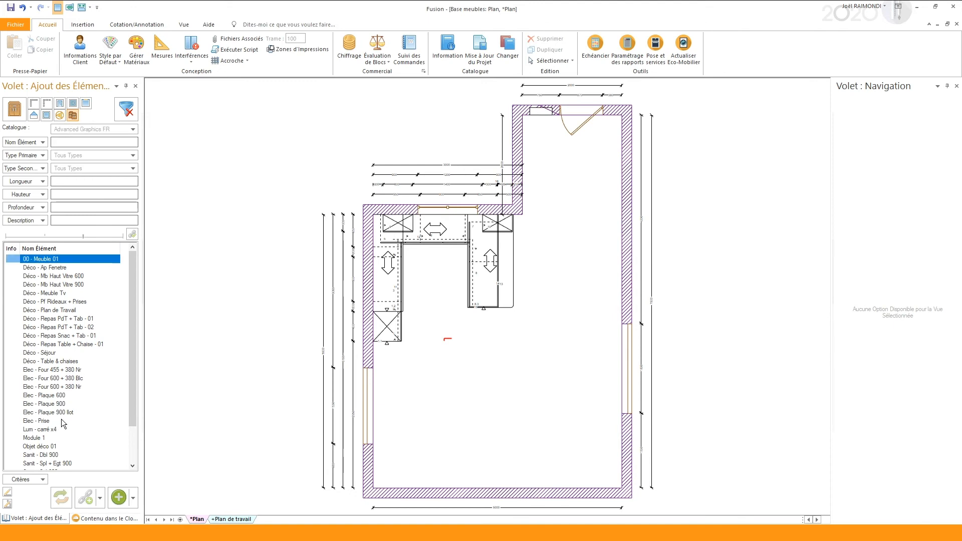
# - Place the grouped element "Objet déco 01" in the open floor area of the plan
pyautogui.scroll(-2, 39, 437)
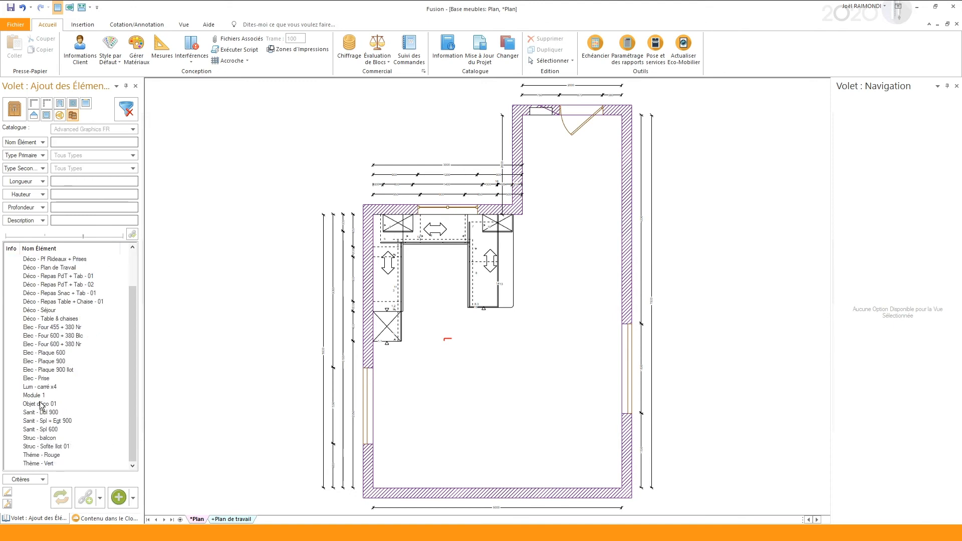
pyautogui.click(42, 404)
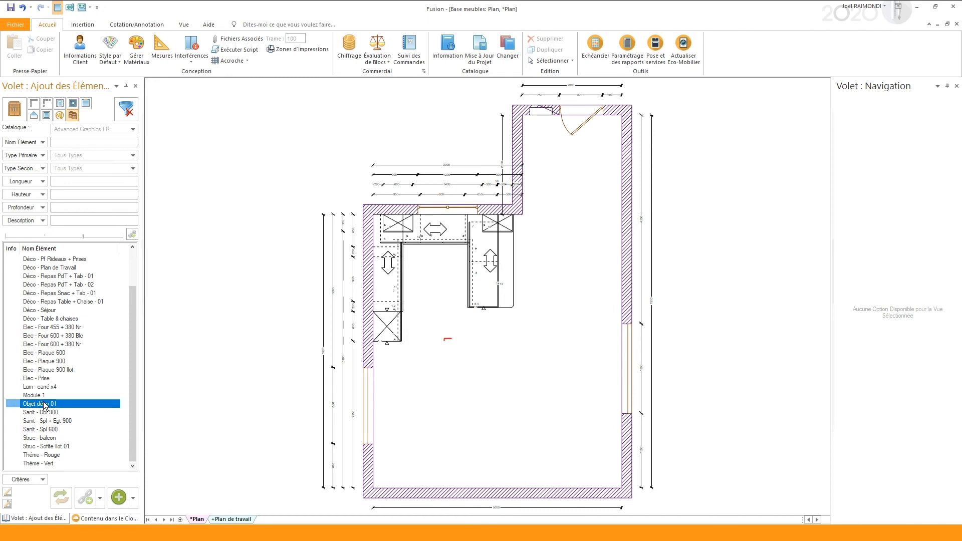
pyautogui.moveTo(44, 406); pyautogui.dragTo(473, 350)
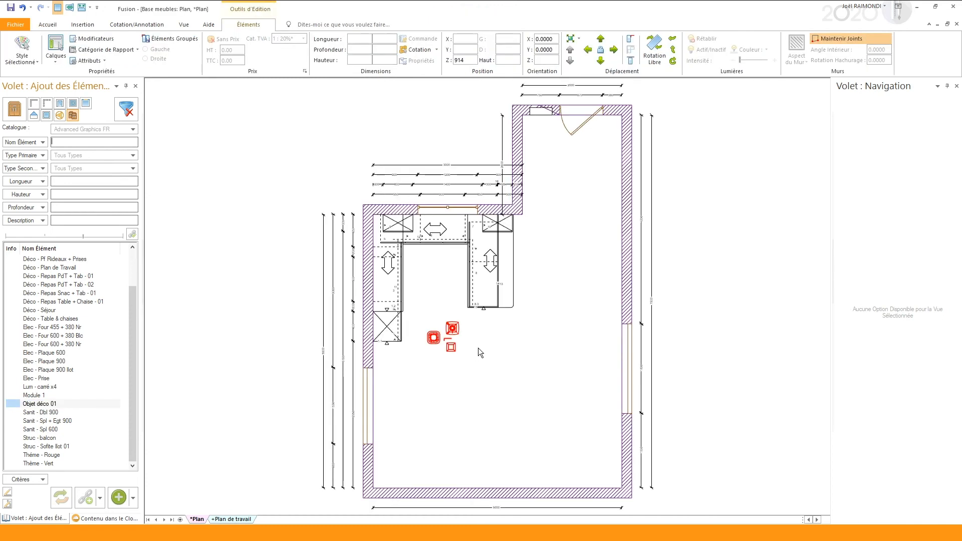
# - Move the three tableware objects apart individually in the plan and delete all of them
pyautogui.scroll(1, 453, 345)
pyautogui.scroll(1, 453, 345)
pyautogui.click(452, 340)
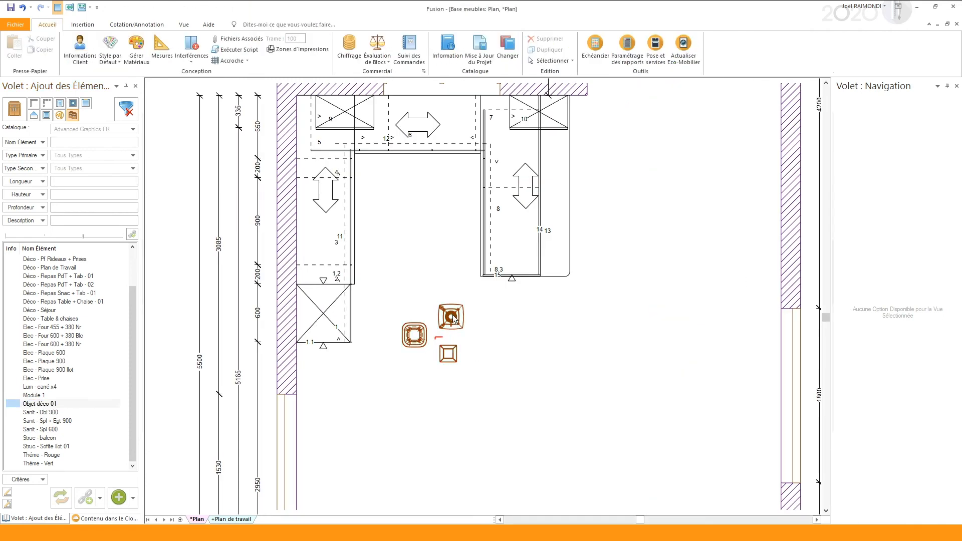
pyautogui.click(453, 323)
pyautogui.moveTo(454, 325); pyautogui.dragTo(516, 321)
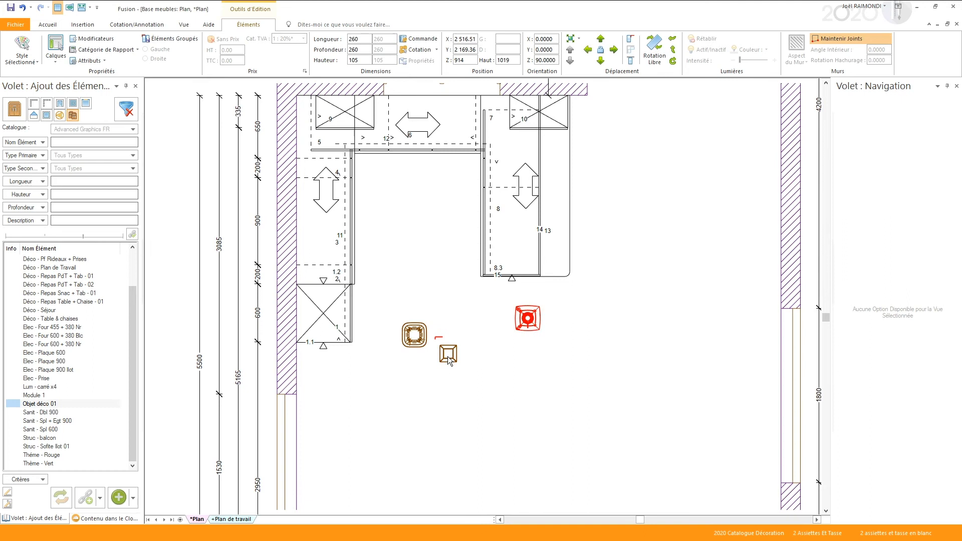
pyautogui.click(447, 355)
pyautogui.moveTo(413, 334); pyautogui.dragTo(428, 393)
pyautogui.click(459, 428)
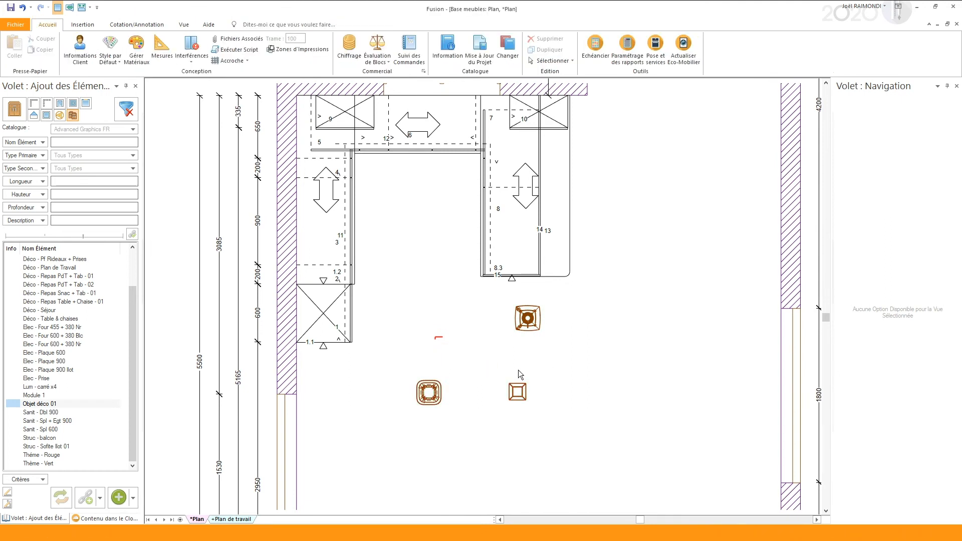
pyautogui.moveTo(623, 455); pyautogui.dragTo(488, 294)
pyautogui.press('Delete')
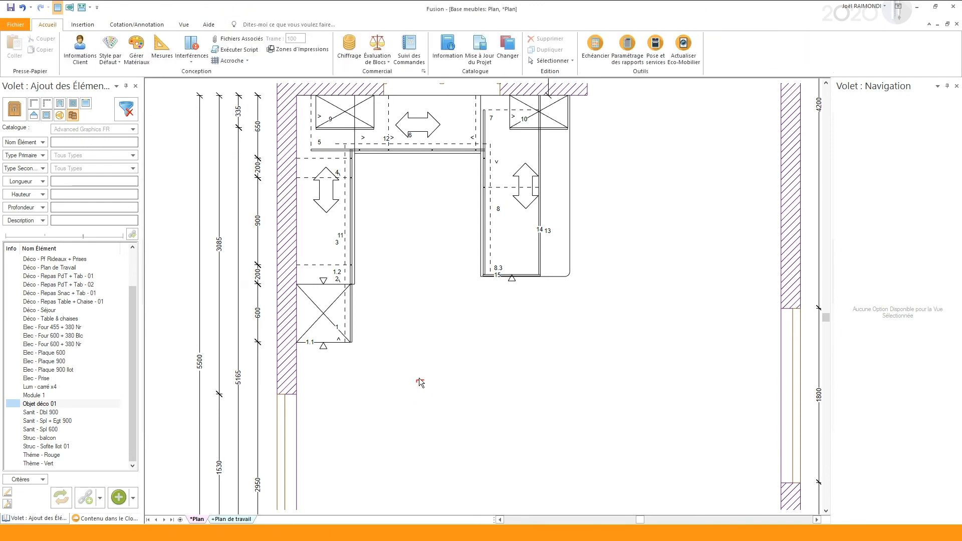
# - Attach the cursor to the tall oven cabinet PGB5921498 in the plan
pyautogui.press('F4')
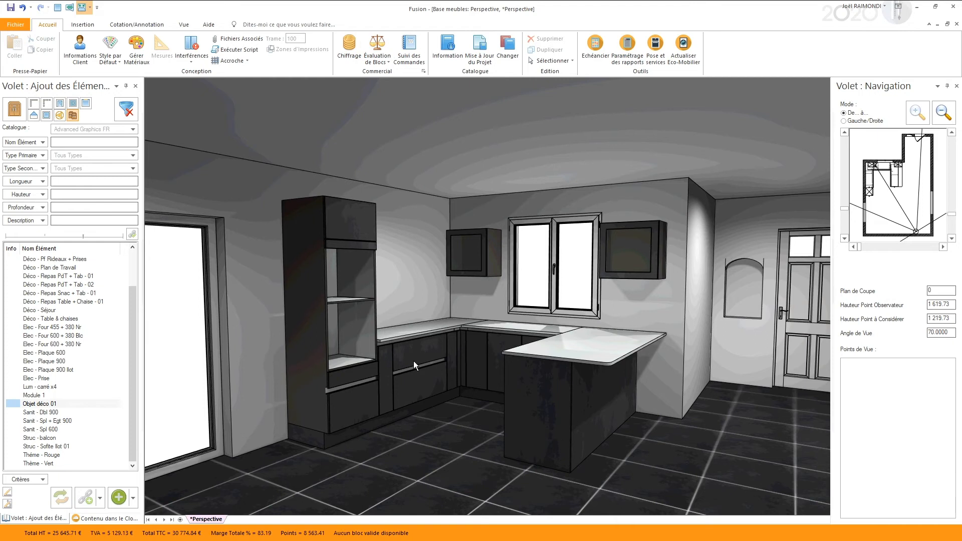
pyautogui.press('F2')
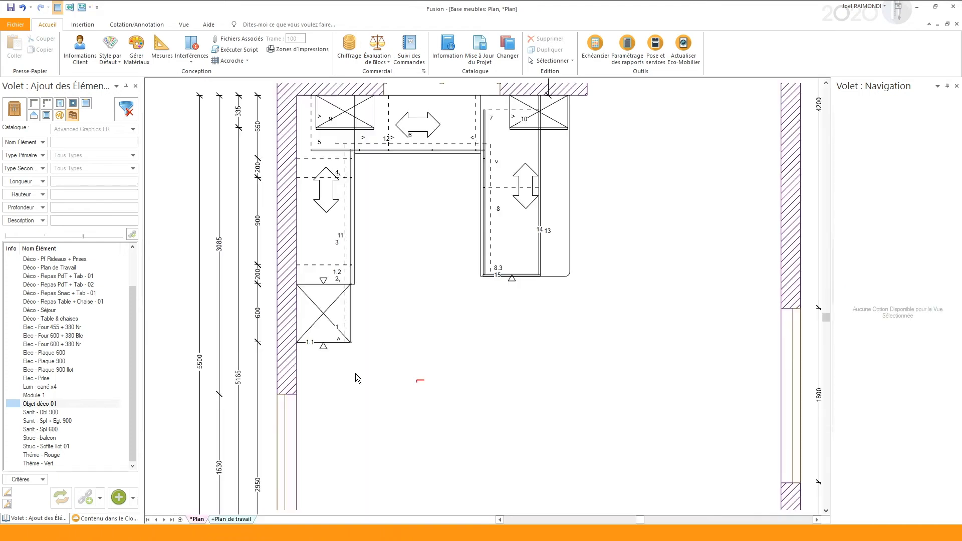
pyautogui.rightClick(311, 320)
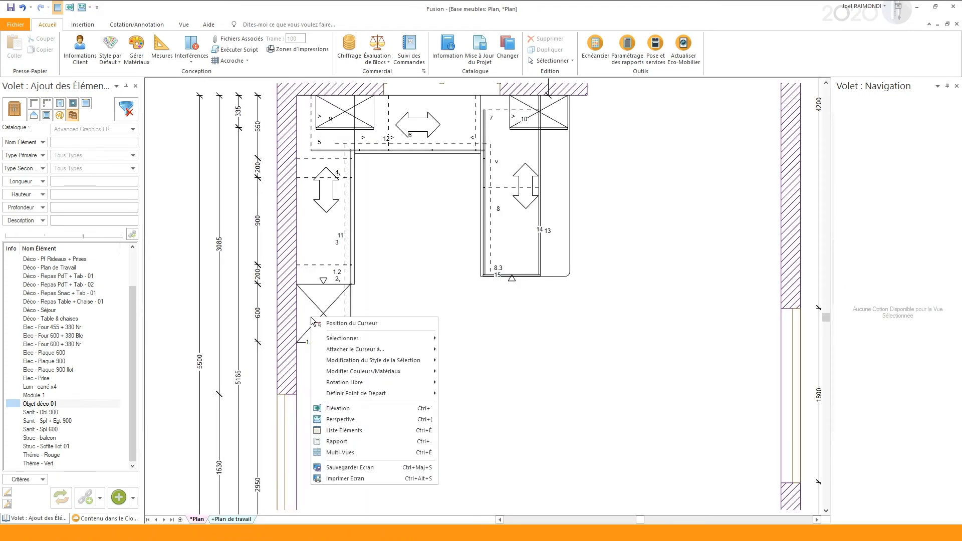
pyautogui.moveTo(346, 349)
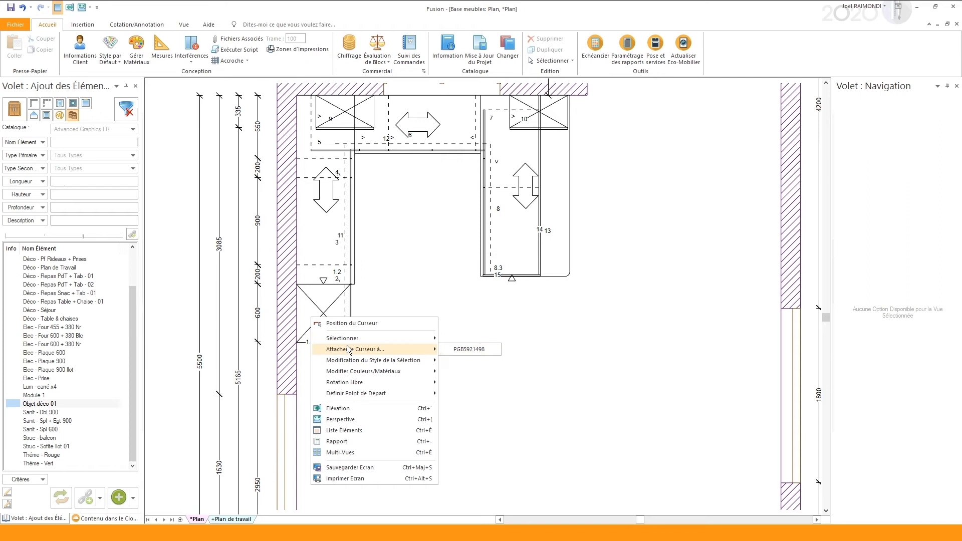
pyautogui.click(448, 349)
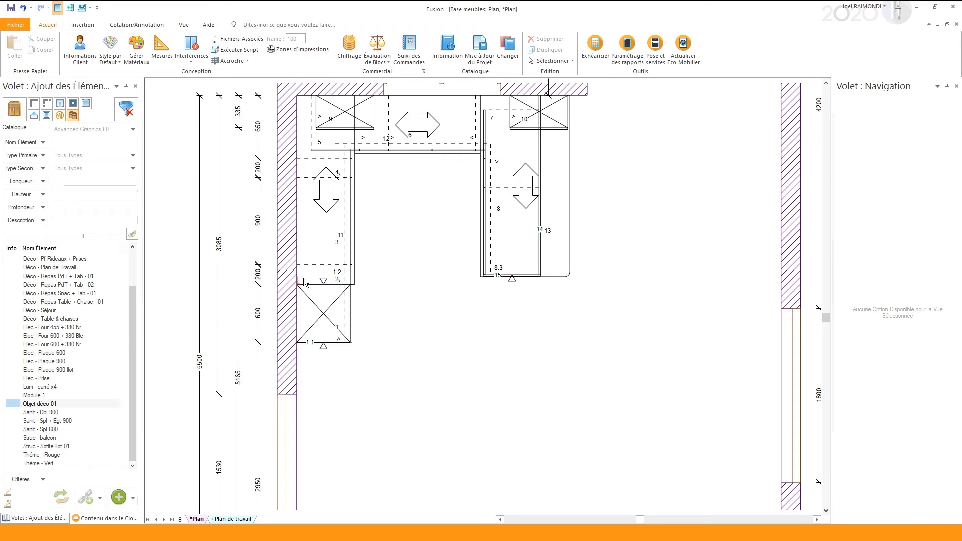
pyautogui.rightClick(311, 302)
pyautogui.moveTo(367, 334)
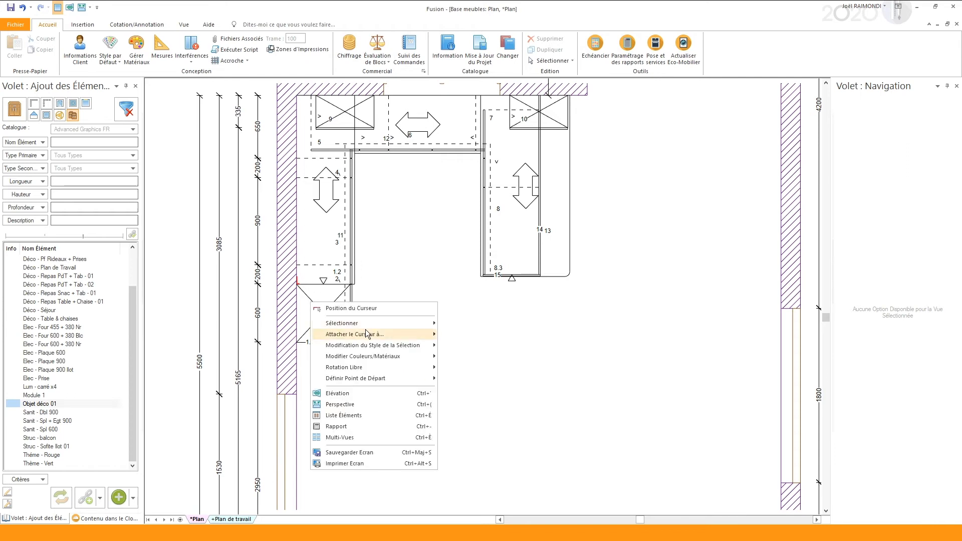
pyautogui.click(465, 335)
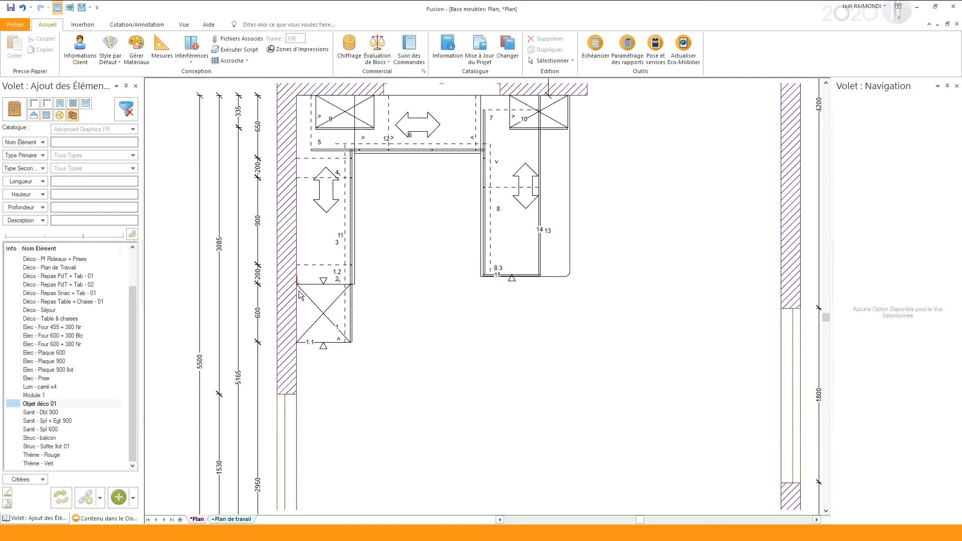
# - Insert the grouped element "Elec - Four 600 + 380 Blc" into the tall cabinet's niches in the perspective view
pyautogui.press('F7')
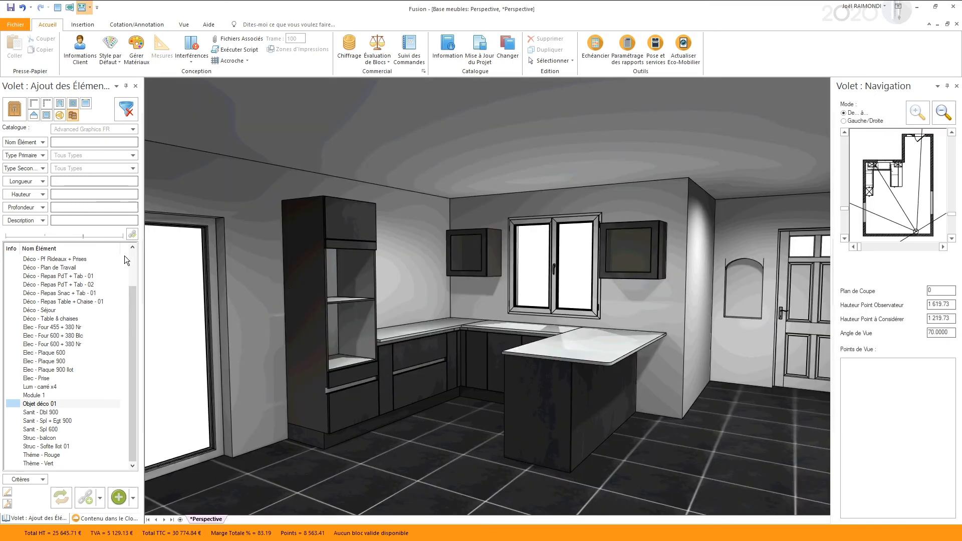
pyautogui.click(52, 293)
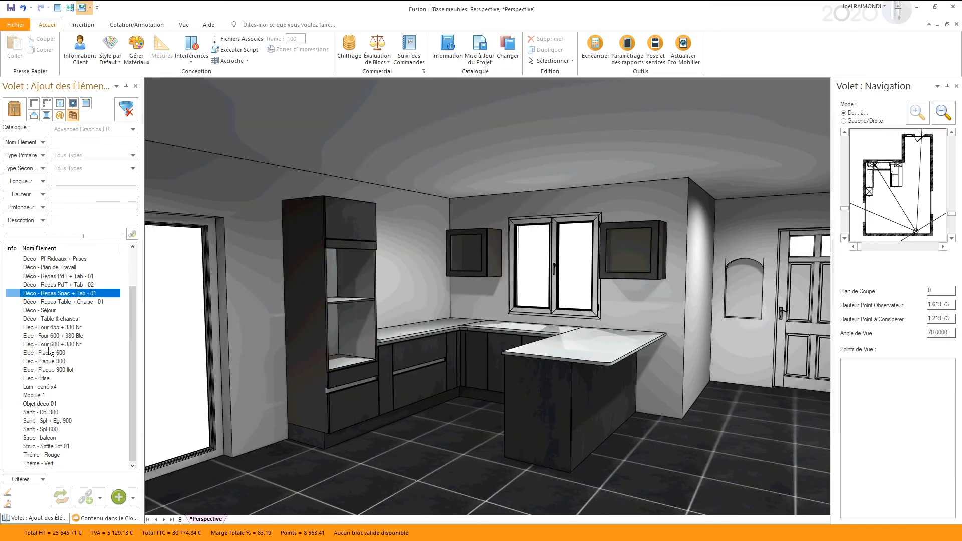
pyautogui.click(48, 345)
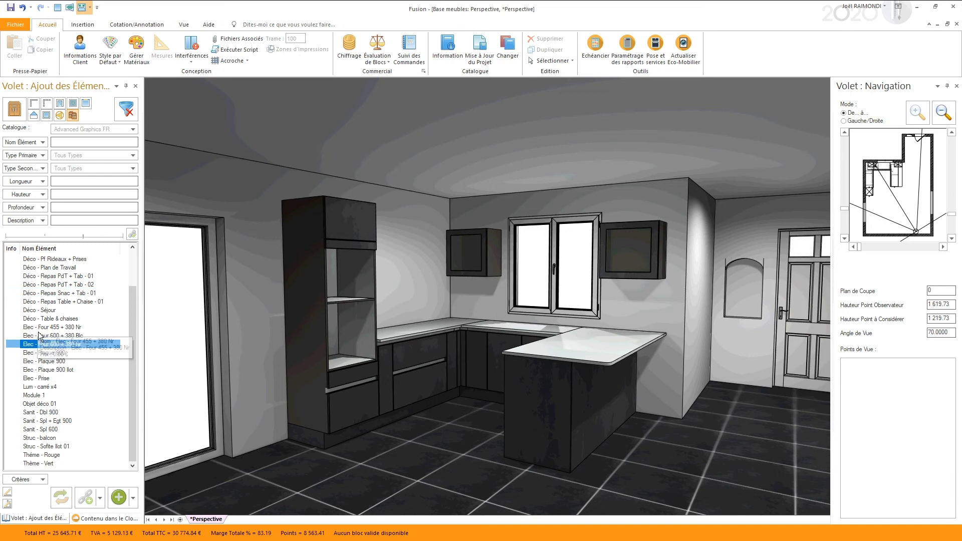
pyautogui.click(38, 336)
pyautogui.click(38, 343)
pyautogui.click(45, 336)
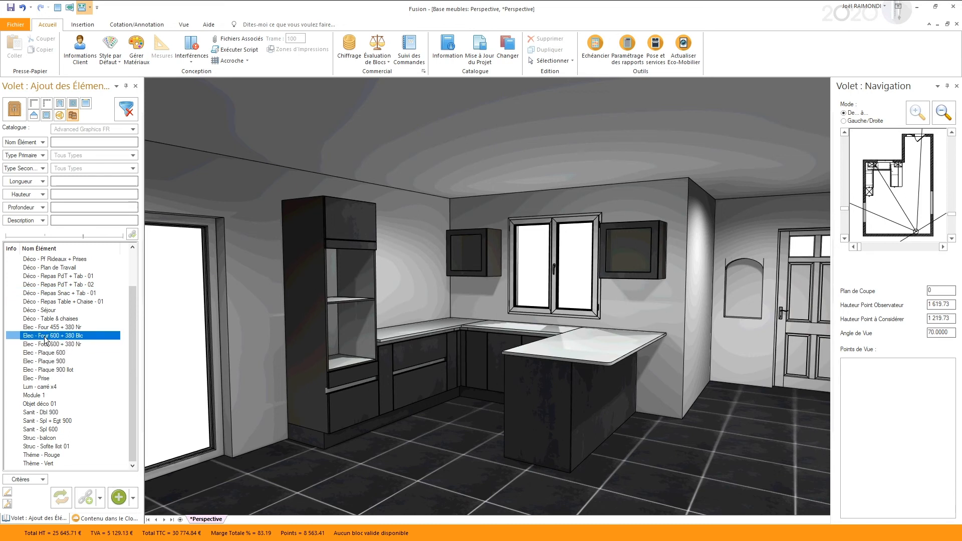
pyautogui.click(48, 327)
pyautogui.click(53, 336)
pyautogui.click(76, 344)
pyautogui.click(74, 336)
pyautogui.doubleClick(75, 335)
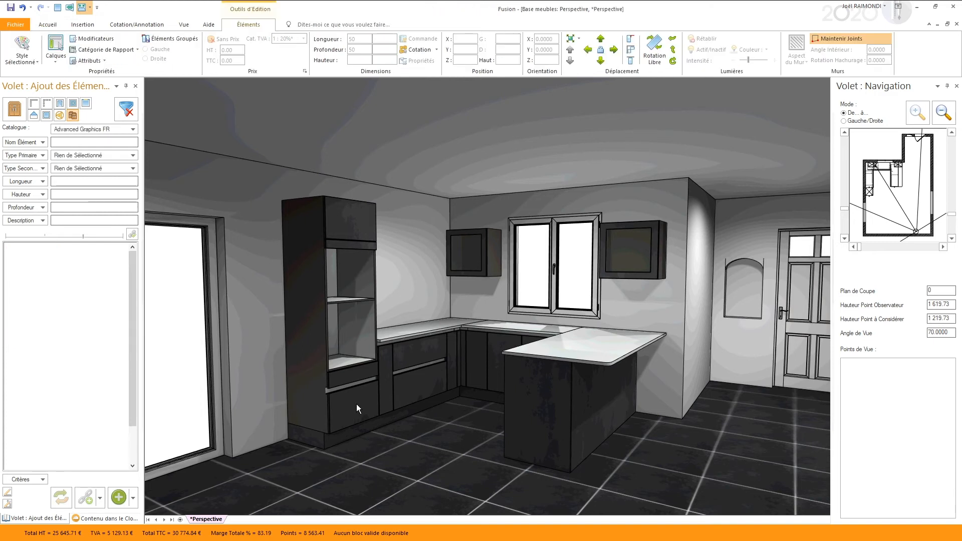
pyautogui.click(353, 359)
pyautogui.click(418, 413)
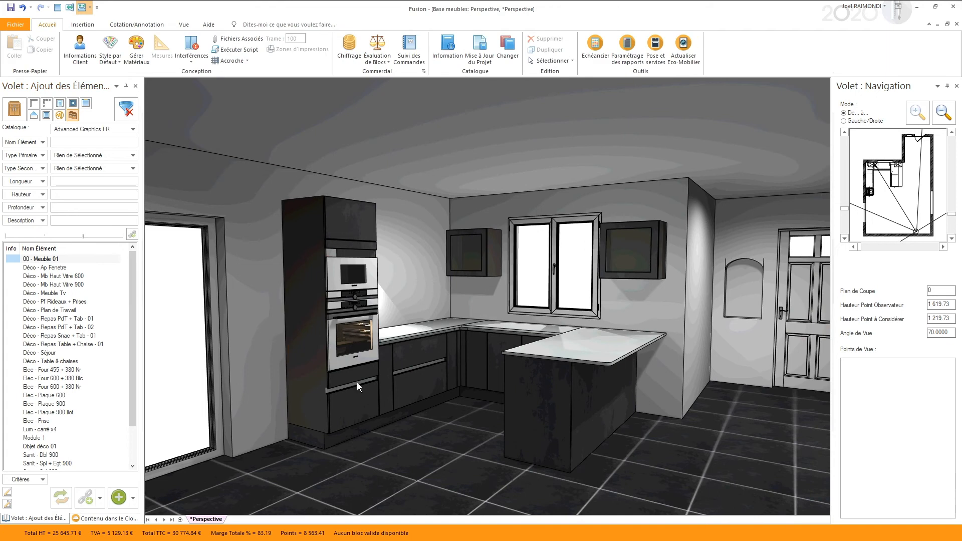
# - Set Séparation 7 of the tall oven cabinet to 1600 in its element properties
pyautogui.press('F5')
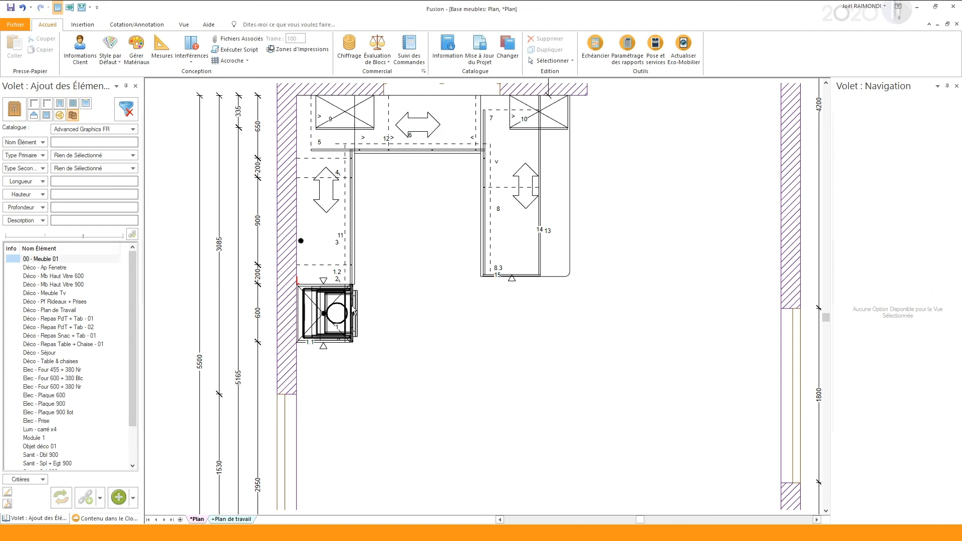
pyautogui.press('F7')
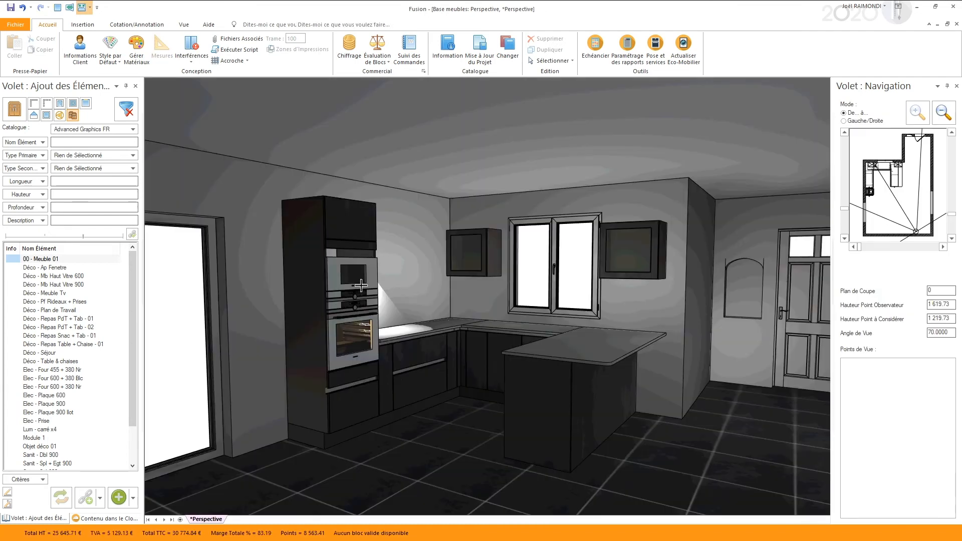
pyautogui.click(371, 274)
pyautogui.click(412, 271)
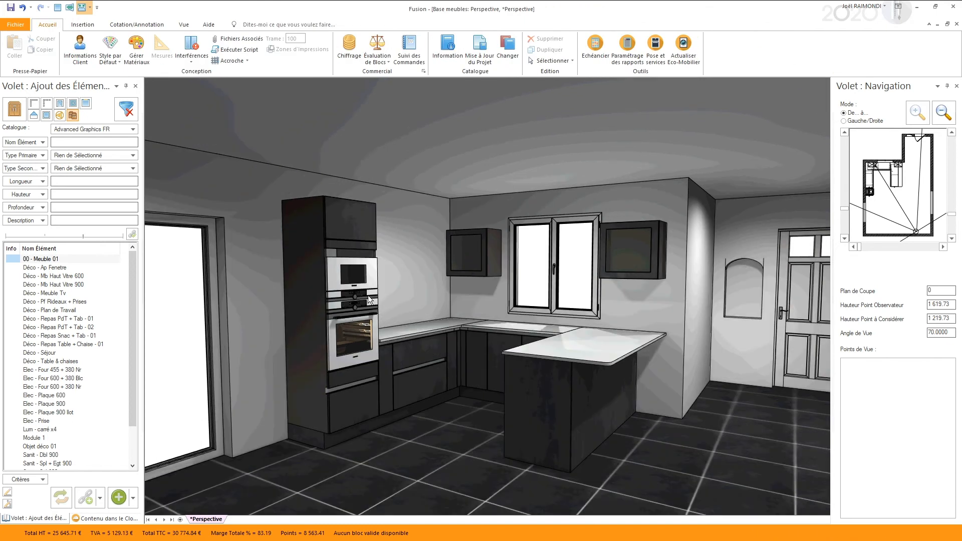
pyautogui.click(353, 230)
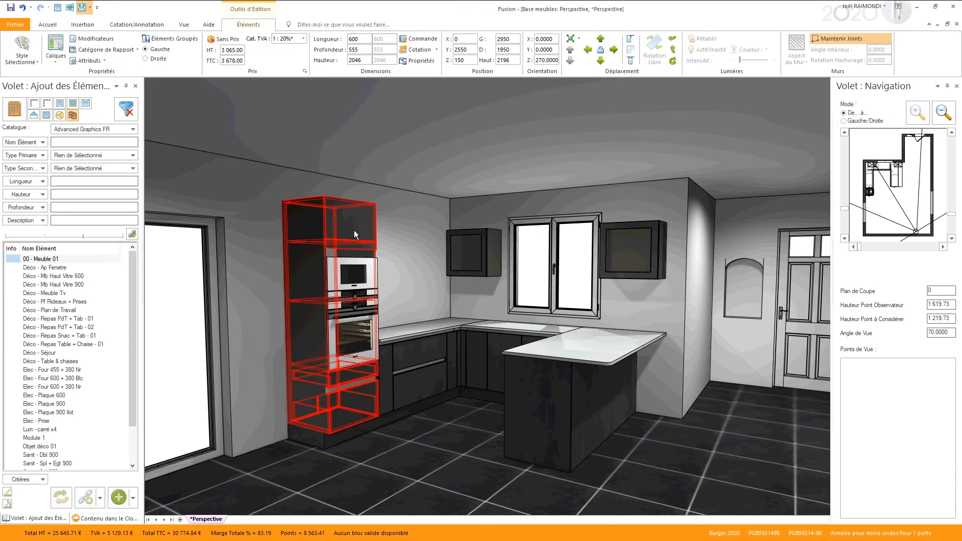
pyautogui.click(418, 59)
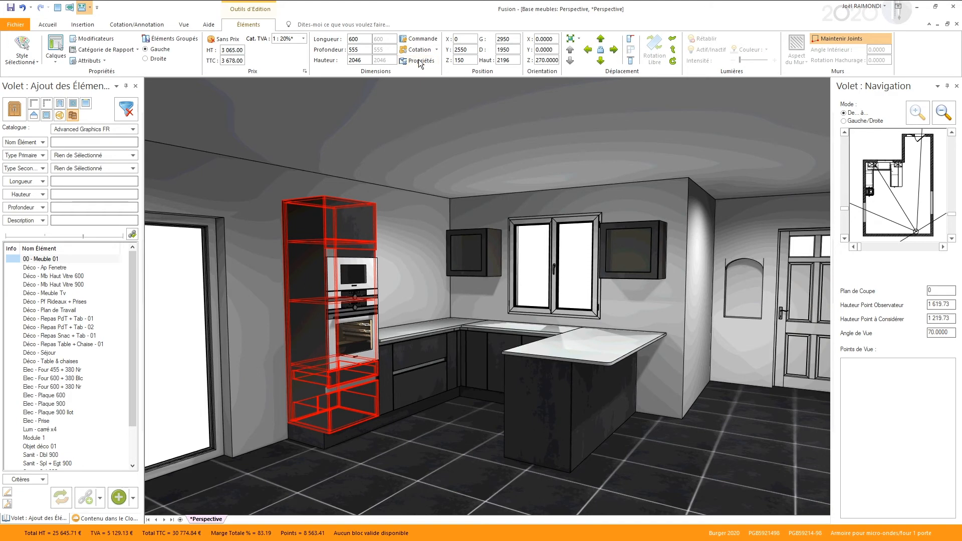
pyautogui.moveTo(567, 269); pyautogui.dragTo(549, 257)
pyautogui.moveTo(467, 179); pyautogui.dragTo(466, 200)
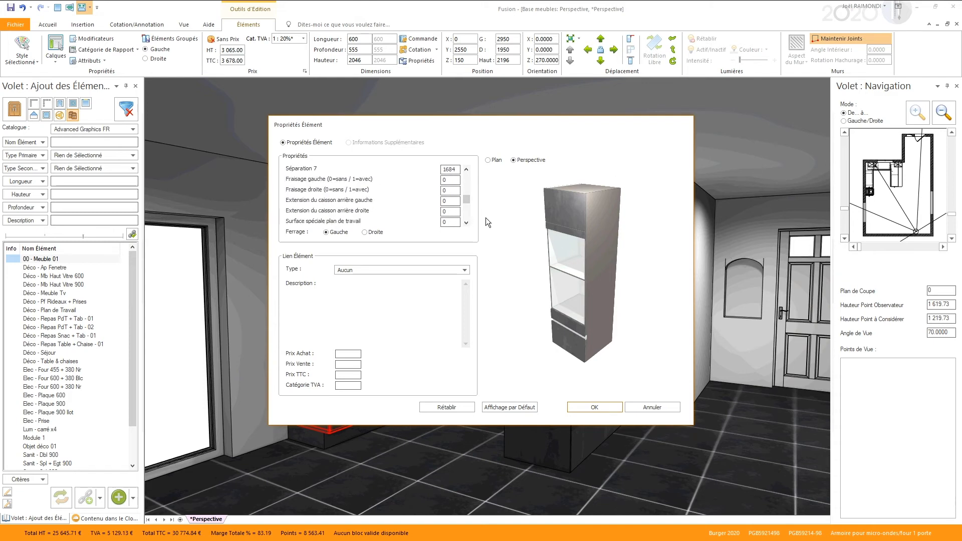
pyautogui.moveTo(467, 199); pyautogui.dragTo(470, 184)
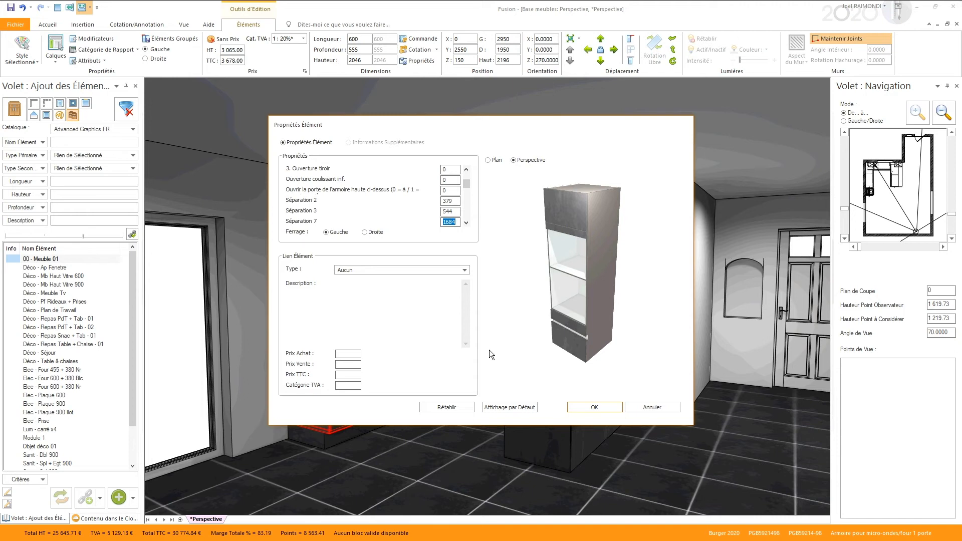
pyautogui.write('1600')
pyautogui.doubleClick(454, 213)
pyautogui.click(599, 408)
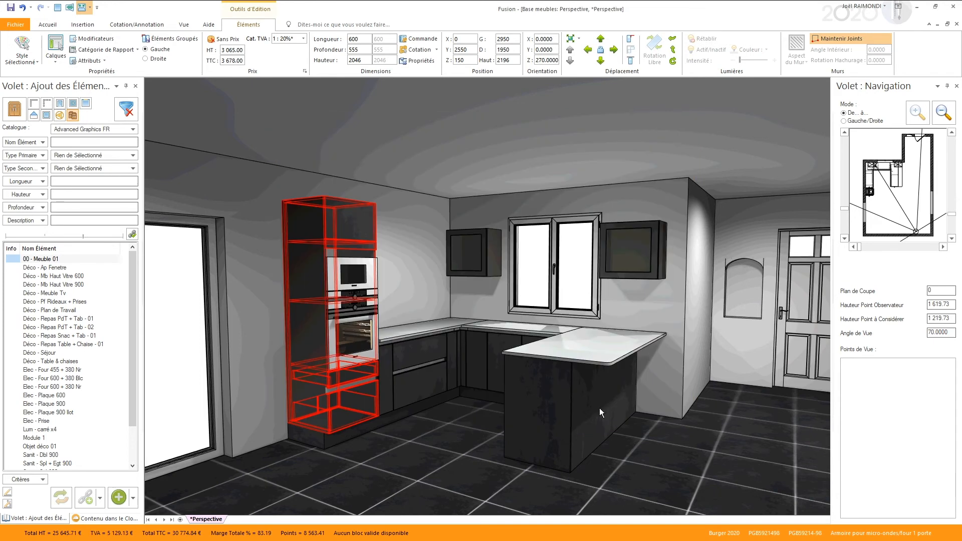
pyautogui.click(419, 444)
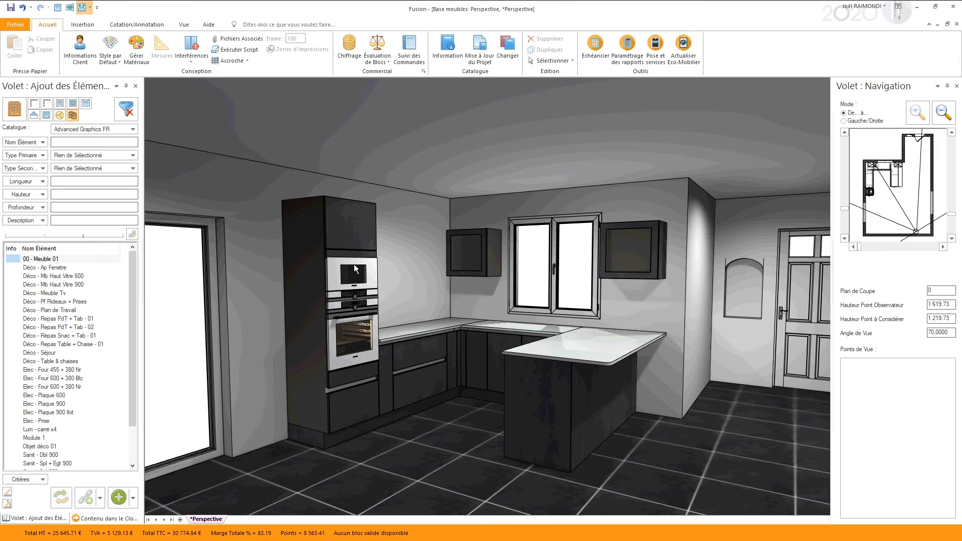
# - Attach the cursor to the 900 mm base cabinet PSP2A9001 near the oven cabinet and return to the plan view
pyautogui.click(419, 356)
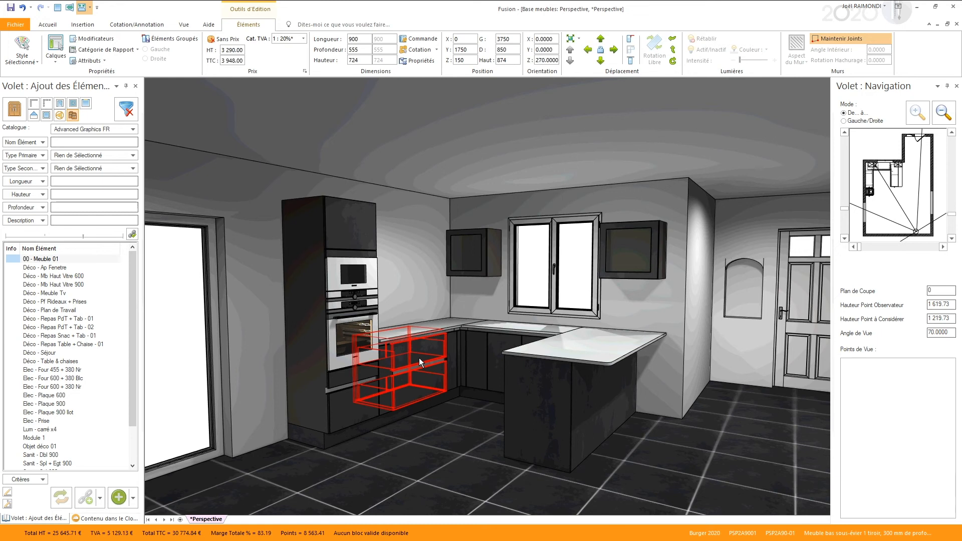
pyautogui.rightClick(418, 358)
pyautogui.moveTo(446, 371)
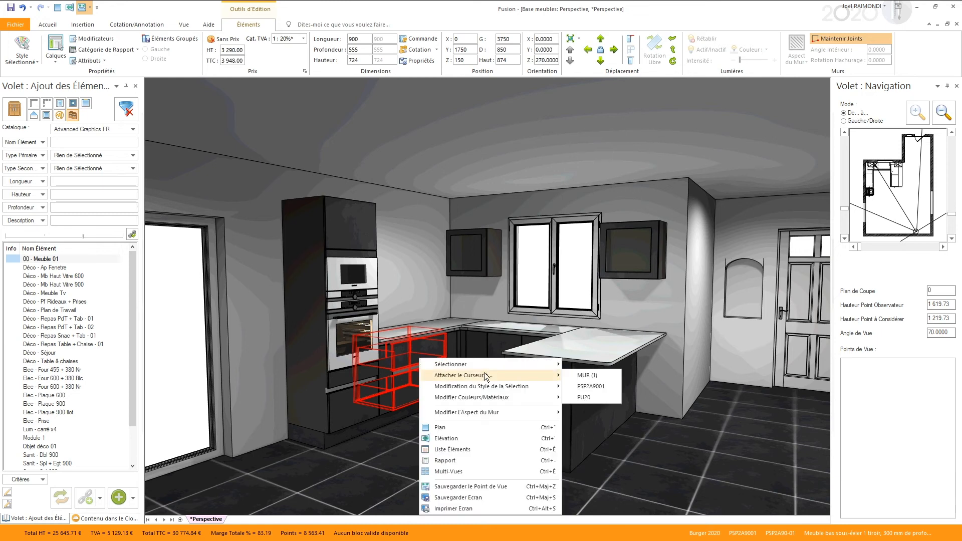
pyautogui.click(596, 386)
pyautogui.press('F2')
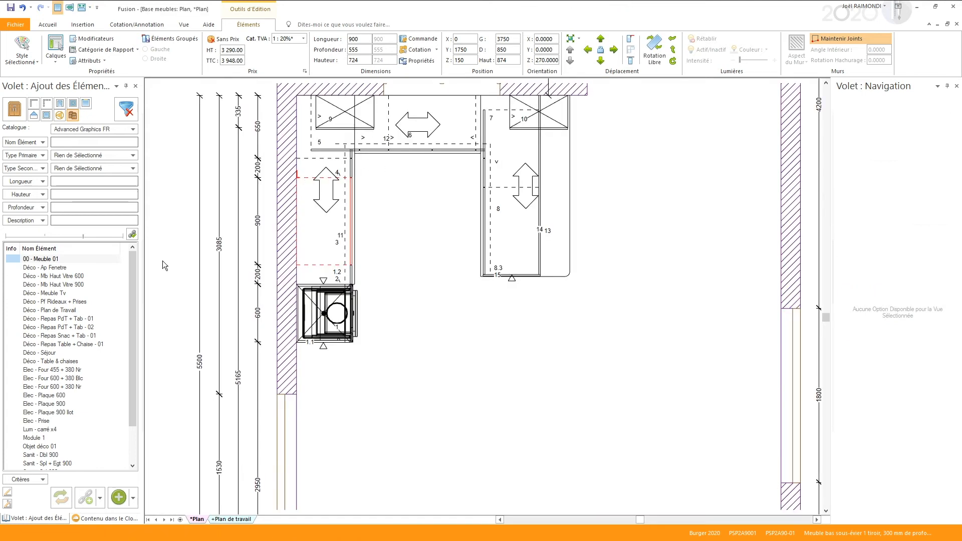
# - Insert the grouped element "Elec - Plaque 900" on the 900 mm base cabinet beside the ovens and check it in the perspective view
pyautogui.click(39, 404)
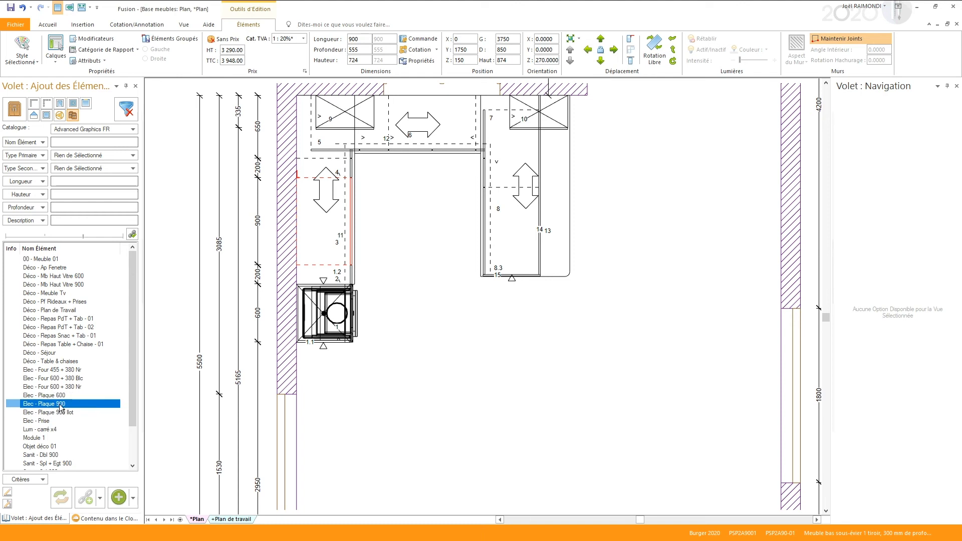
pyautogui.click(56, 412)
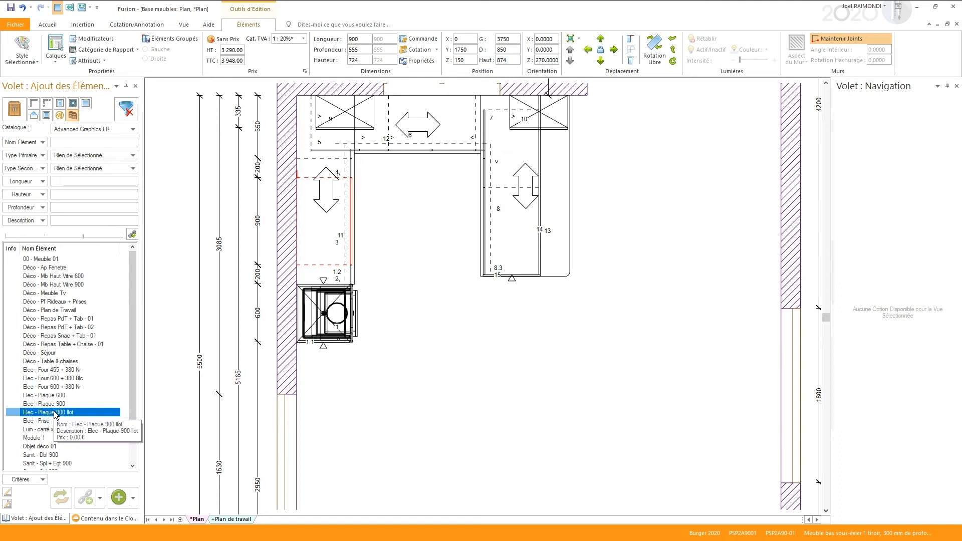
pyautogui.click(51, 404)
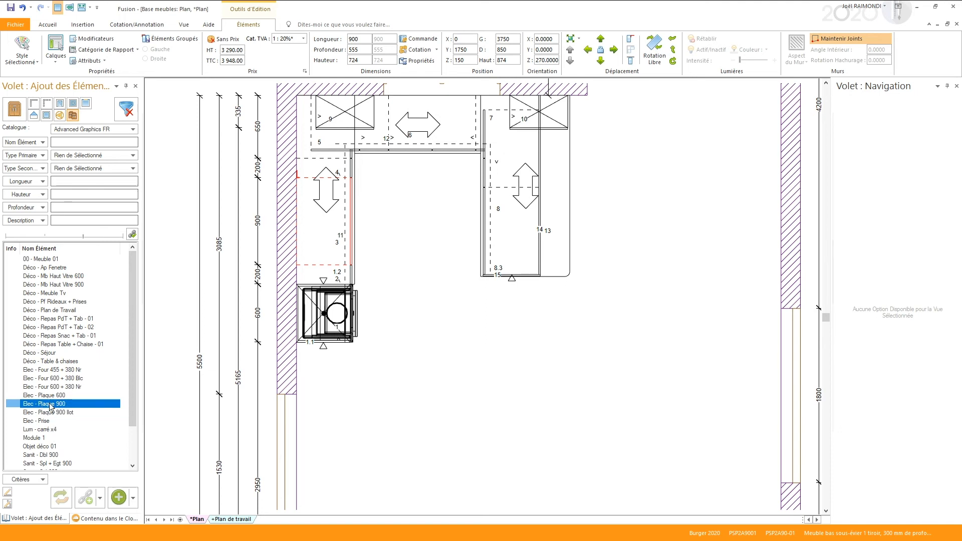
pyautogui.moveTo(50, 404); pyautogui.dragTo(323, 176)
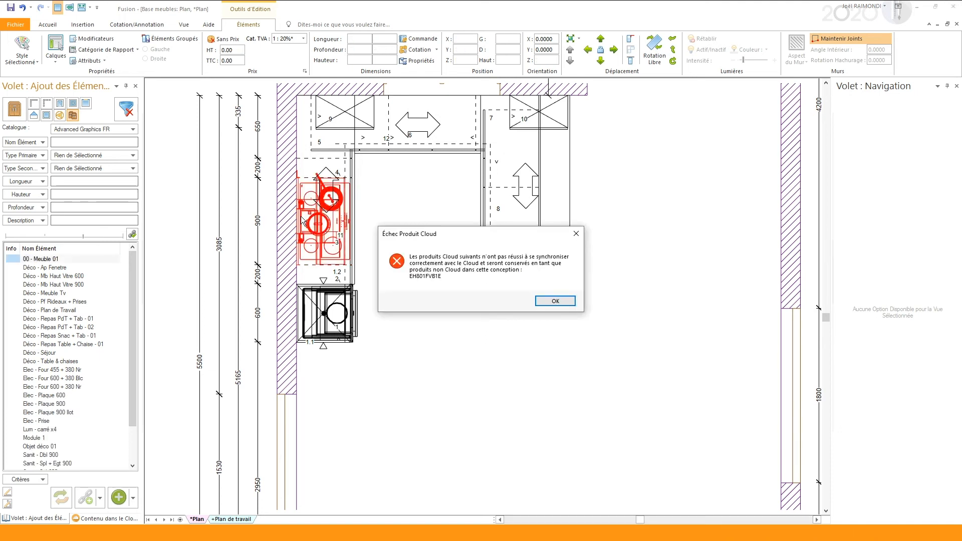
pyautogui.click(562, 300)
pyautogui.click(564, 299)
pyautogui.click(564, 299)
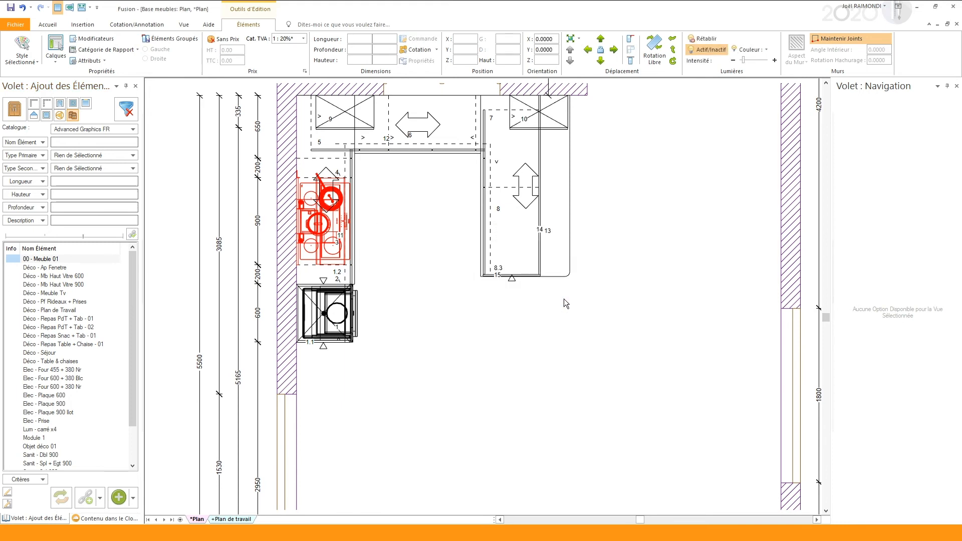
pyautogui.click(527, 332)
pyautogui.press('F7')
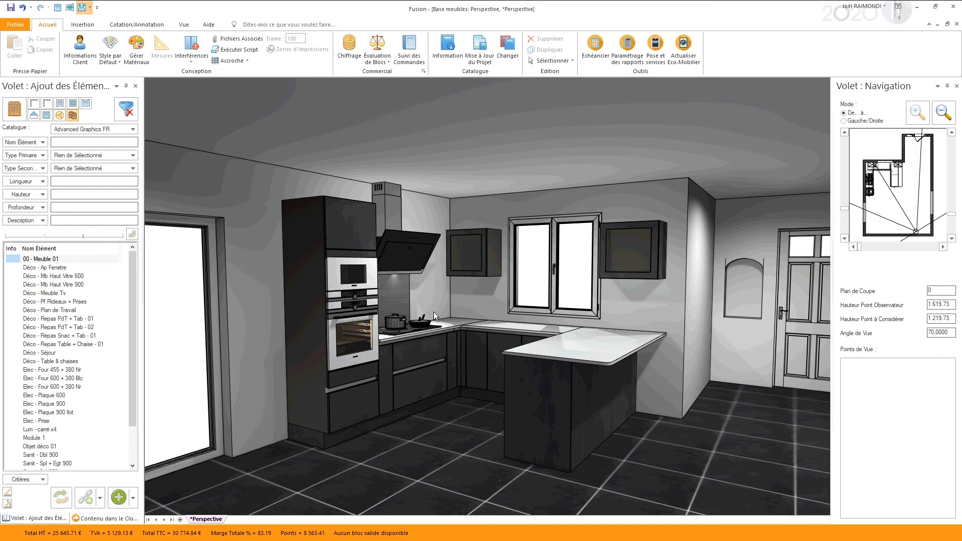
pyautogui.click(409, 256)
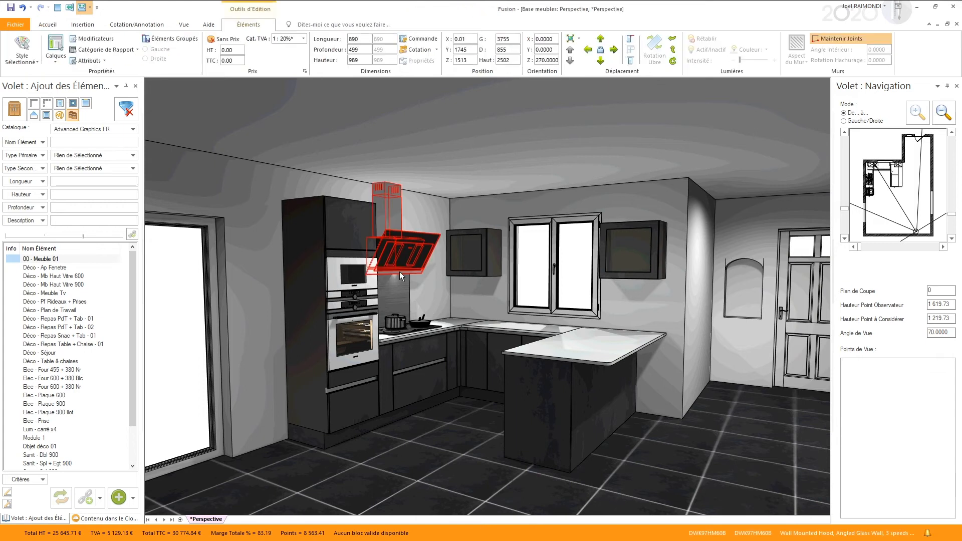
pyautogui.click(432, 437)
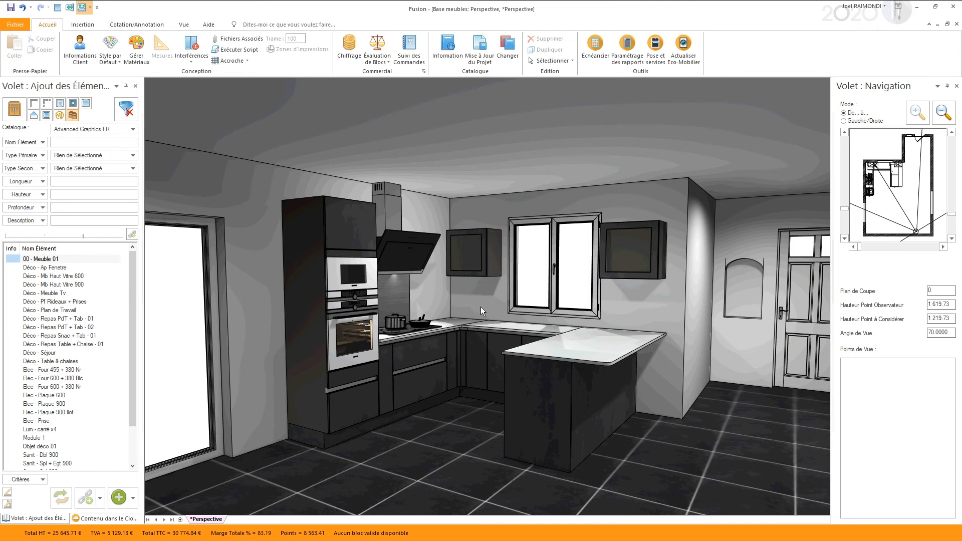
# - Return to the plan view and attach the cursor to the sink base cabinet under the window
pyautogui.rightClick(503, 340)
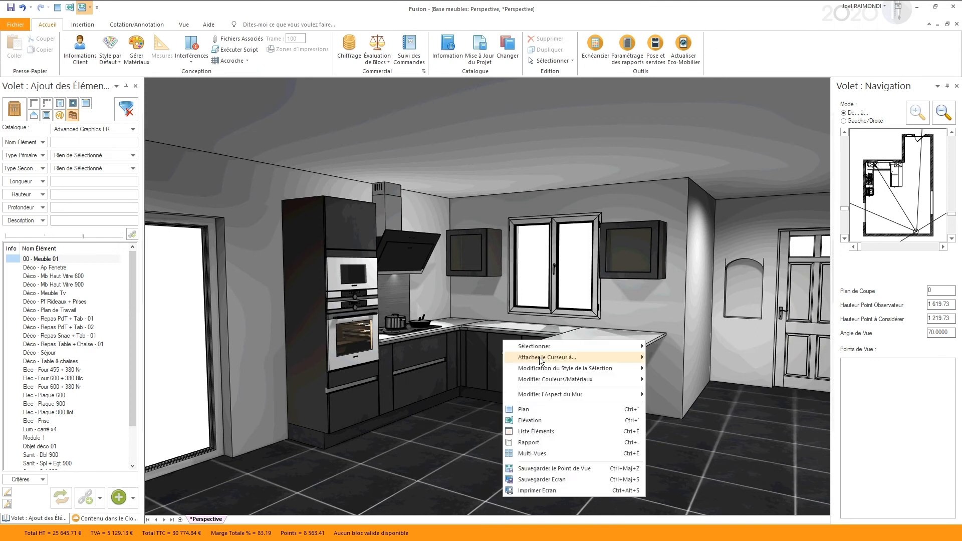
pyautogui.moveTo(538, 357)
pyautogui.click(672, 376)
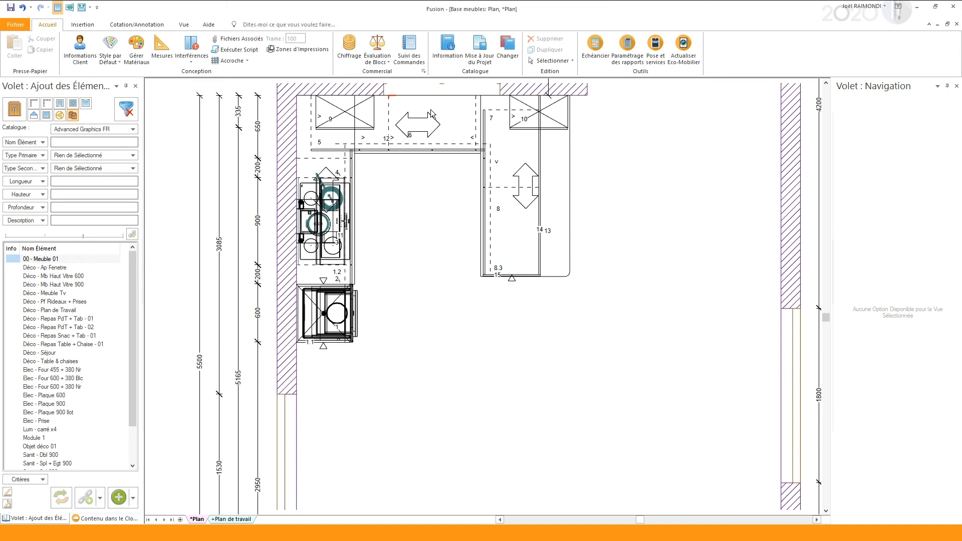
pyautogui.rightClick(431, 110)
pyautogui.moveTo(491, 140)
pyautogui.click(579, 152)
pyautogui.rightClick(452, 113)
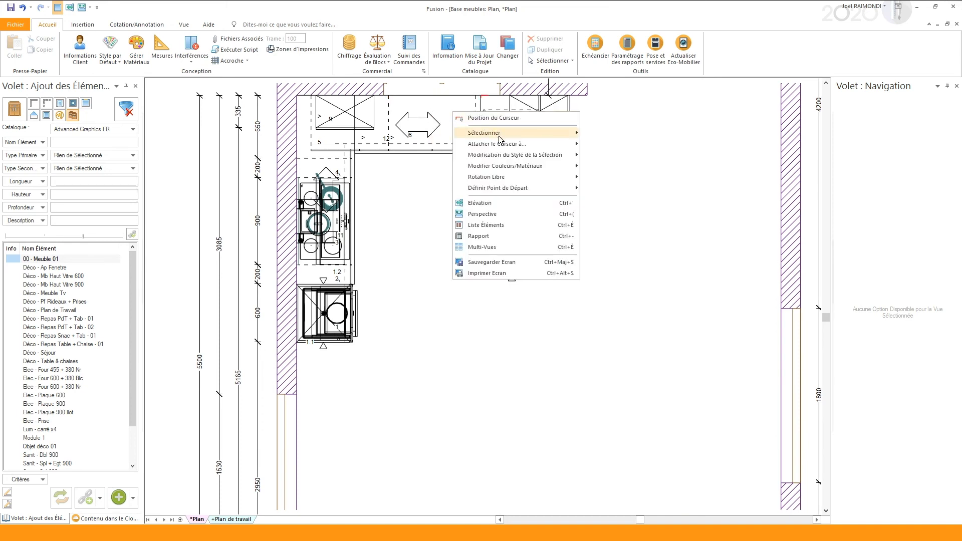
pyautogui.moveTo(498, 142)
pyautogui.click(585, 143)
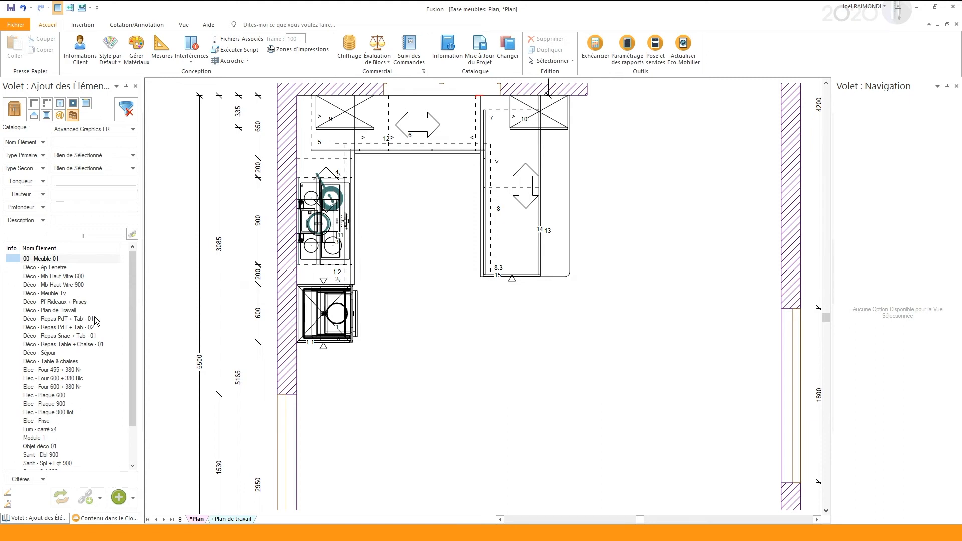
# - Insert the grouped element "Sanit - Spl + Egt 900" in the worktop under the window and show it in the perspective view
pyautogui.scroll(-2, 65, 371)
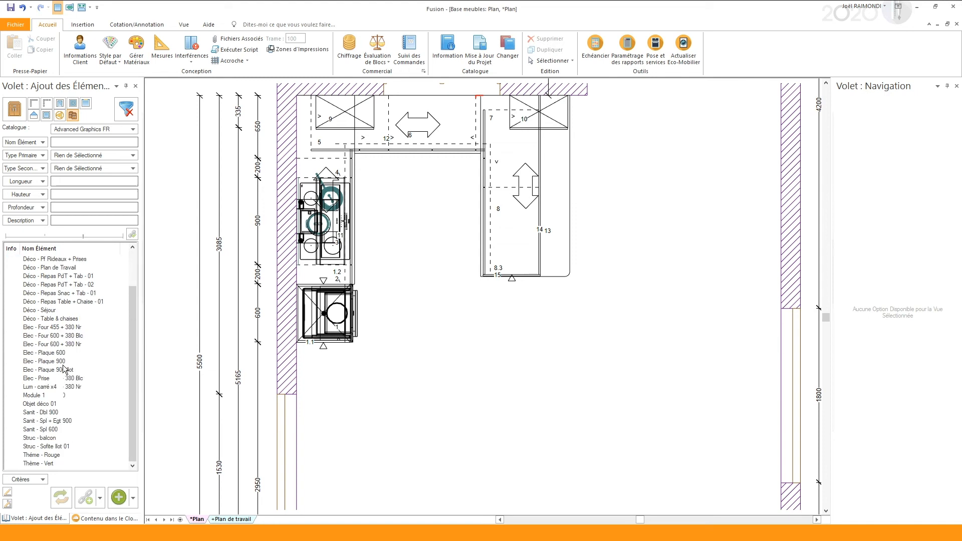
pyautogui.click(51, 421)
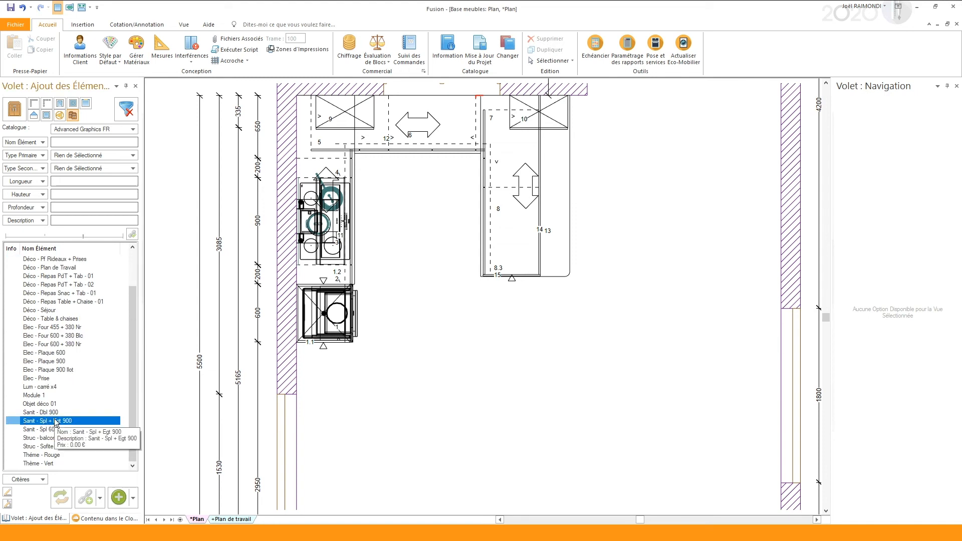
pyautogui.doubleClick(55, 420)
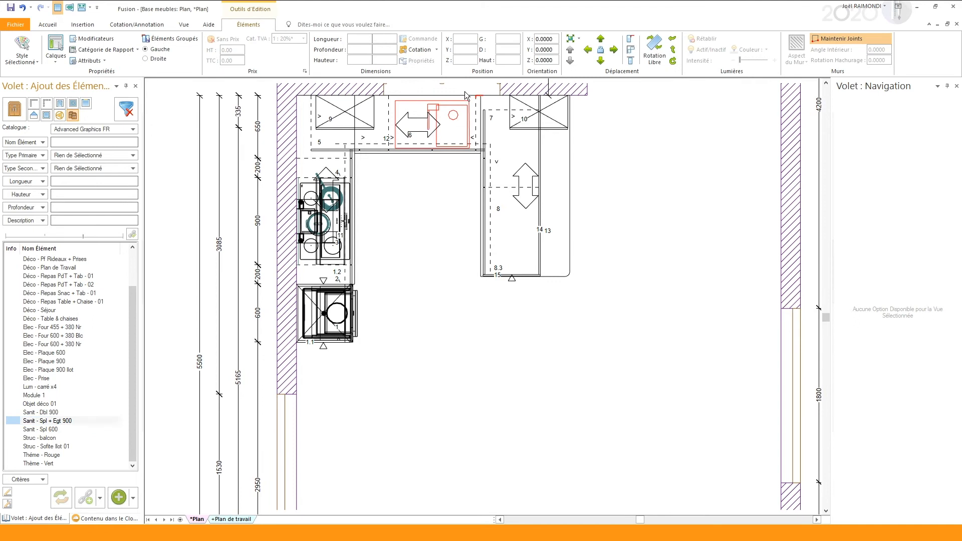
pyautogui.rightClick(573, 59)
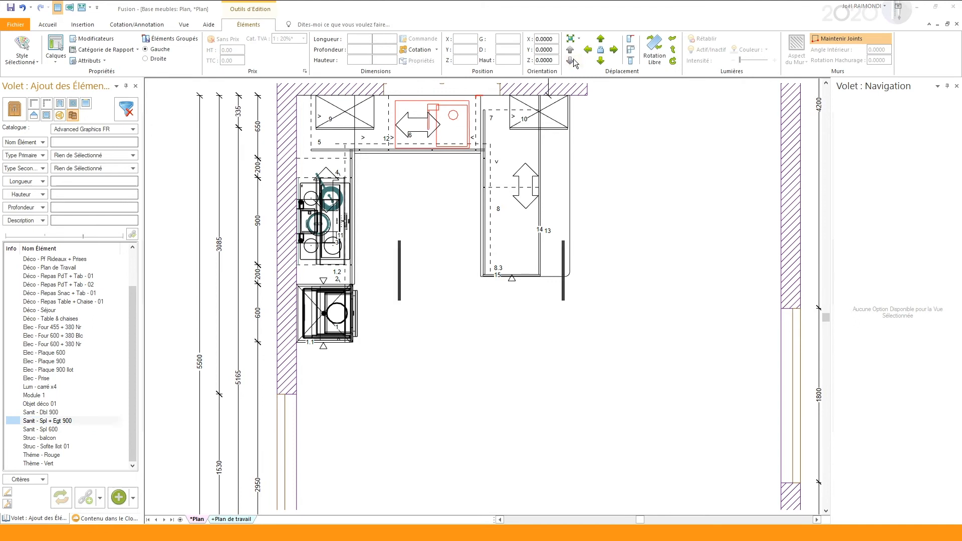
pyautogui.press('Return')
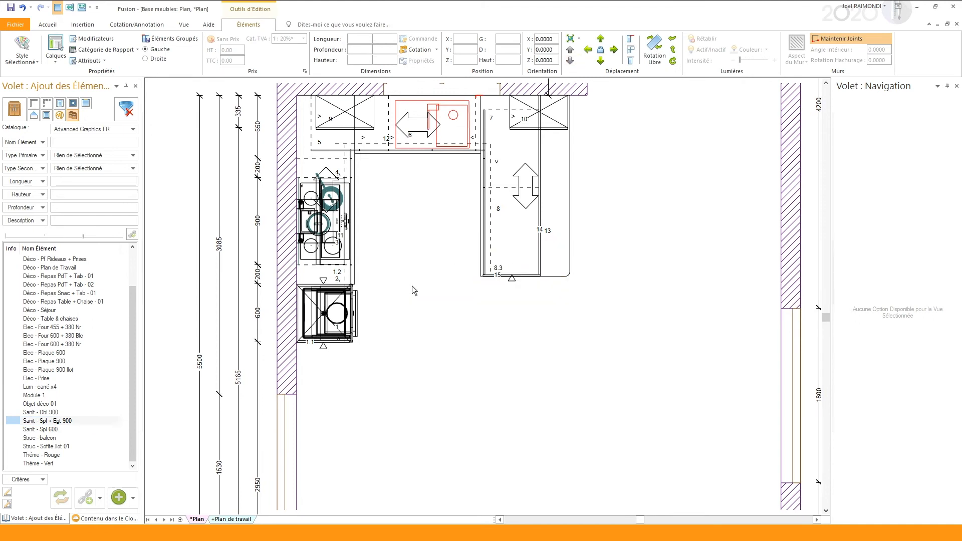
pyautogui.press('F4')
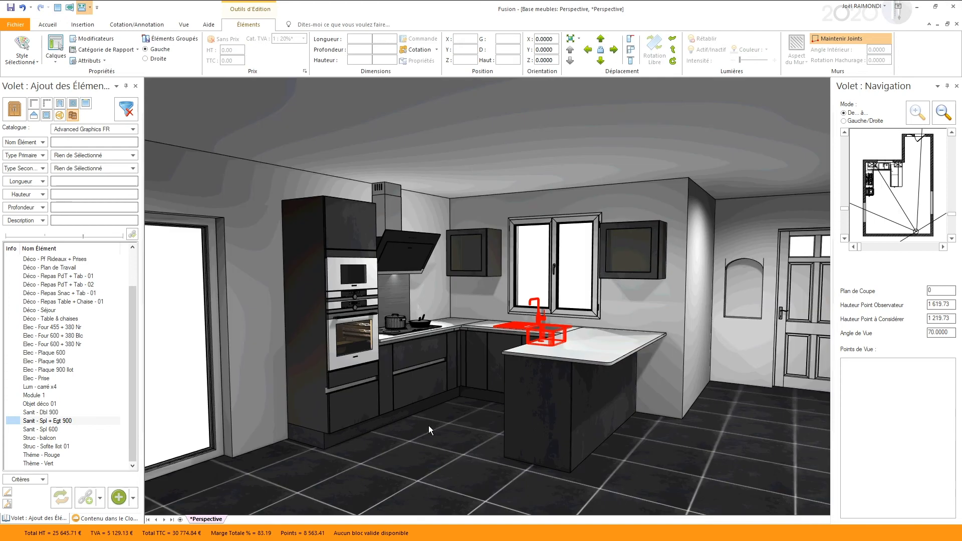
pyautogui.click(428, 425)
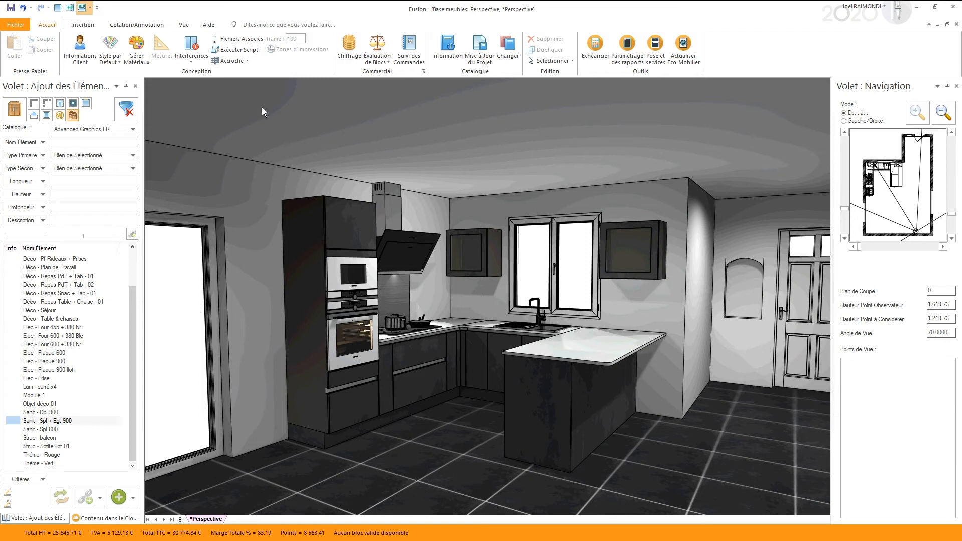
# - Apply the "Soleil de midi" lighting theme to the perspective view
pyautogui.click(184, 25)
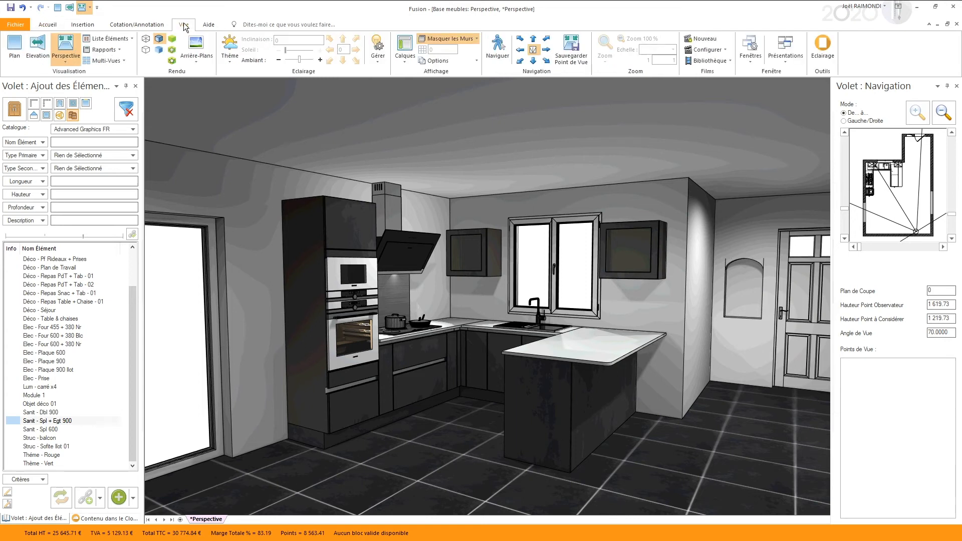
pyautogui.click(228, 61)
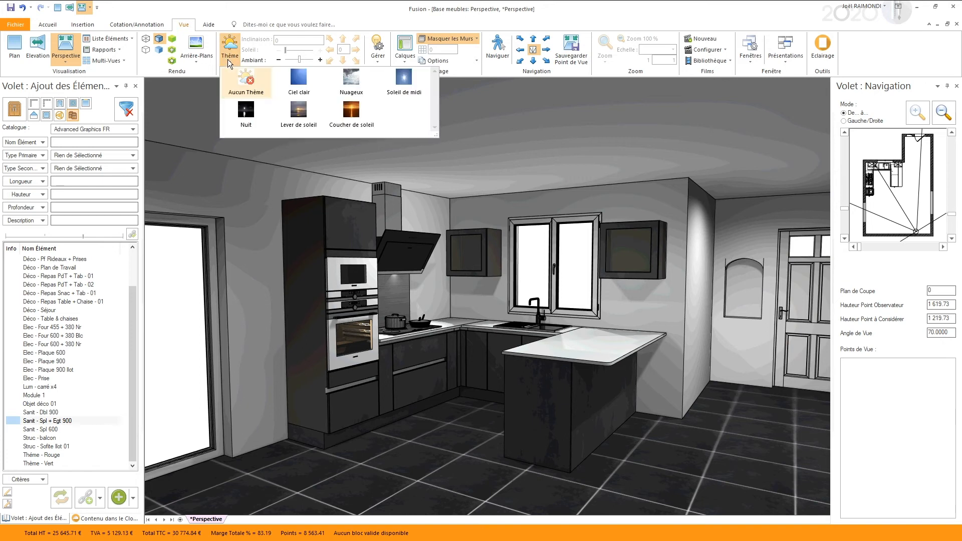
pyautogui.click(403, 81)
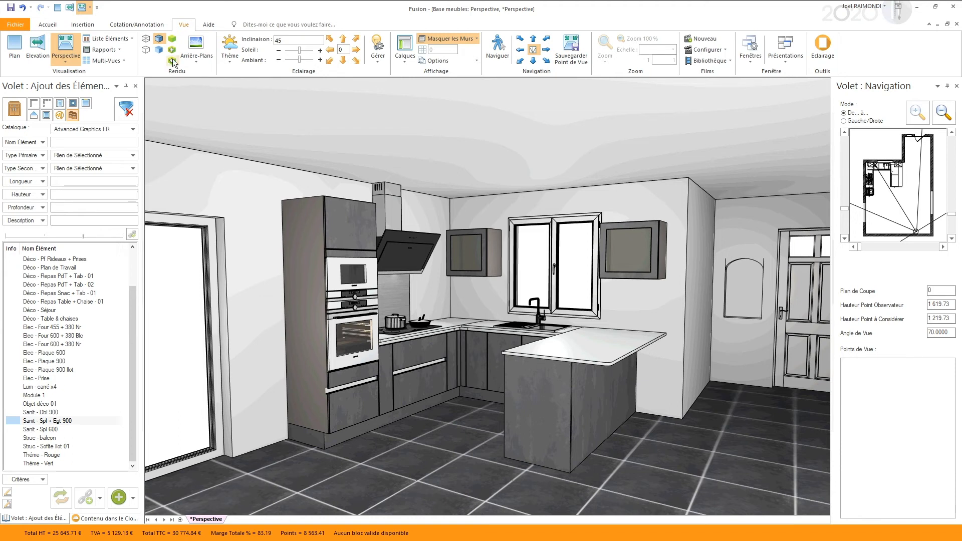
# - Preview the kitchen without outlines and as a realistic render, returning to the outlined shaded display each time
pyautogui.click(159, 49)
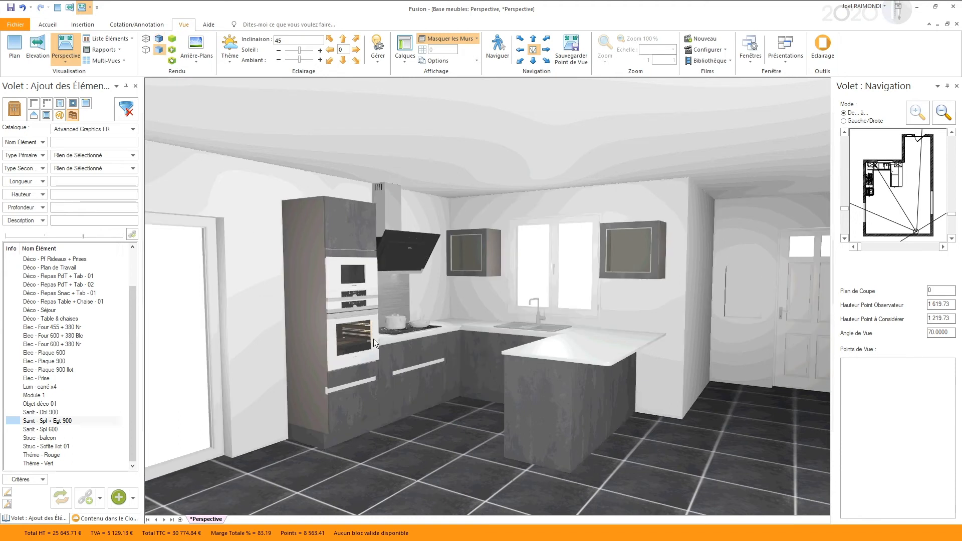
pyautogui.click(160, 40)
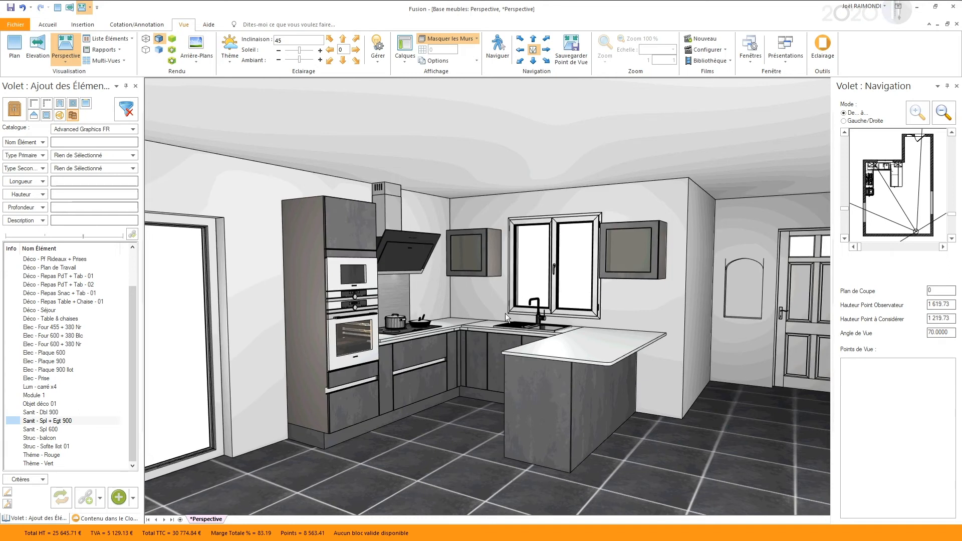
pyautogui.moveTo(505, 313); pyautogui.dragTo(476, 306, button='middle')
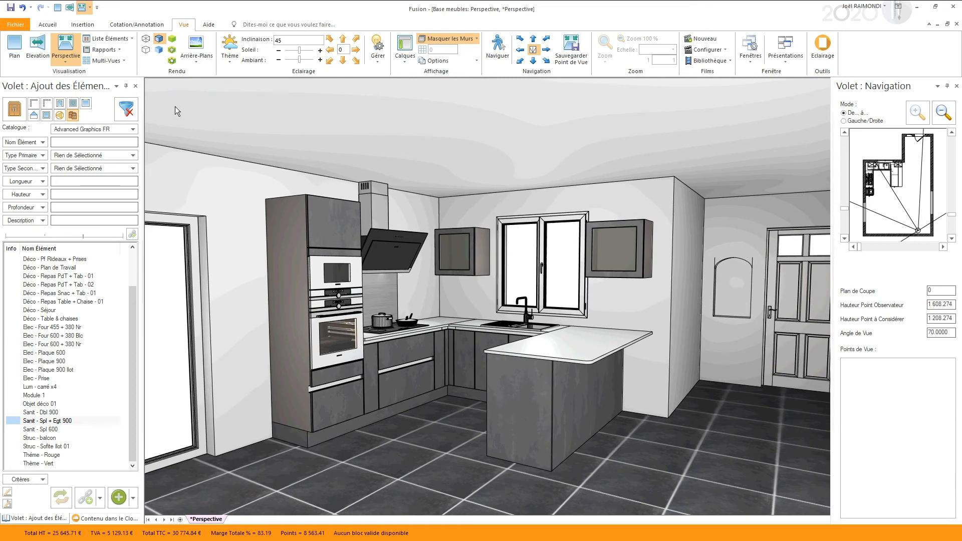
pyautogui.click(173, 61)
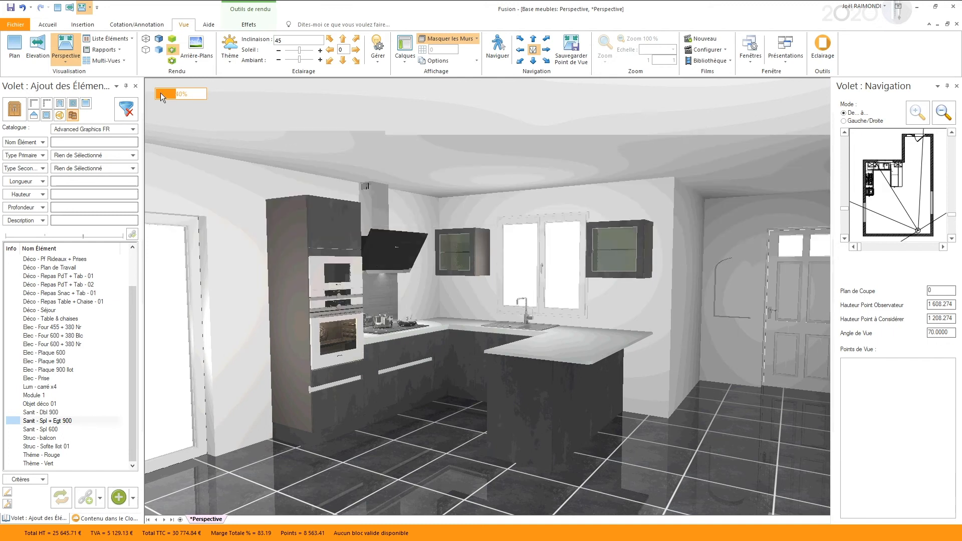
pyautogui.click(158, 42)
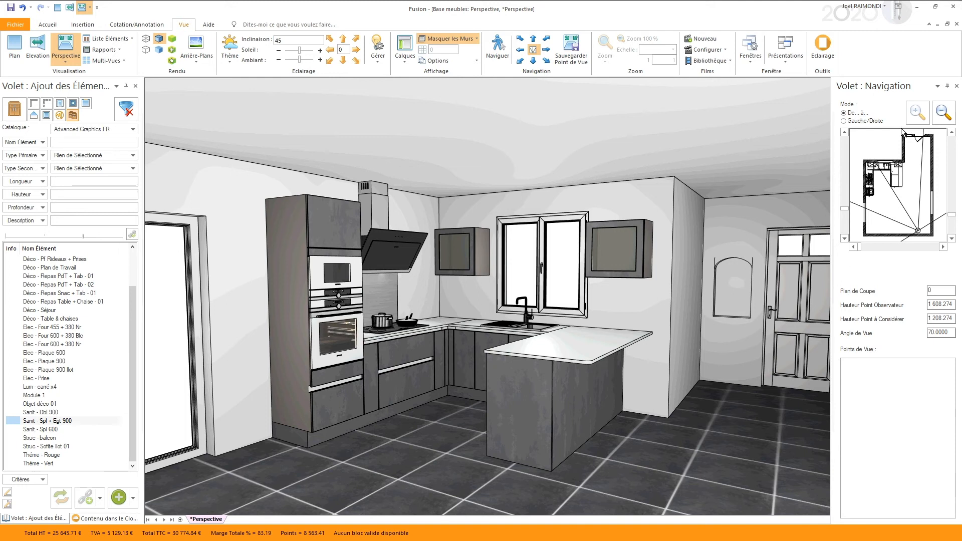
# - Set the sun's direction to 225 and its inclination to 38
pyautogui.click(329, 61)
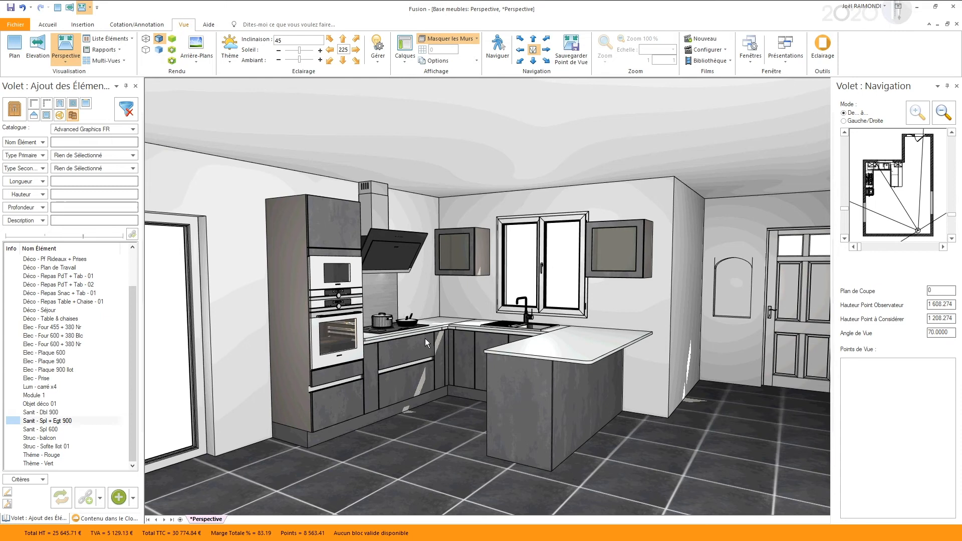
pyautogui.doubleClick(286, 39)
pyautogui.write('38')
pyautogui.press('Return')
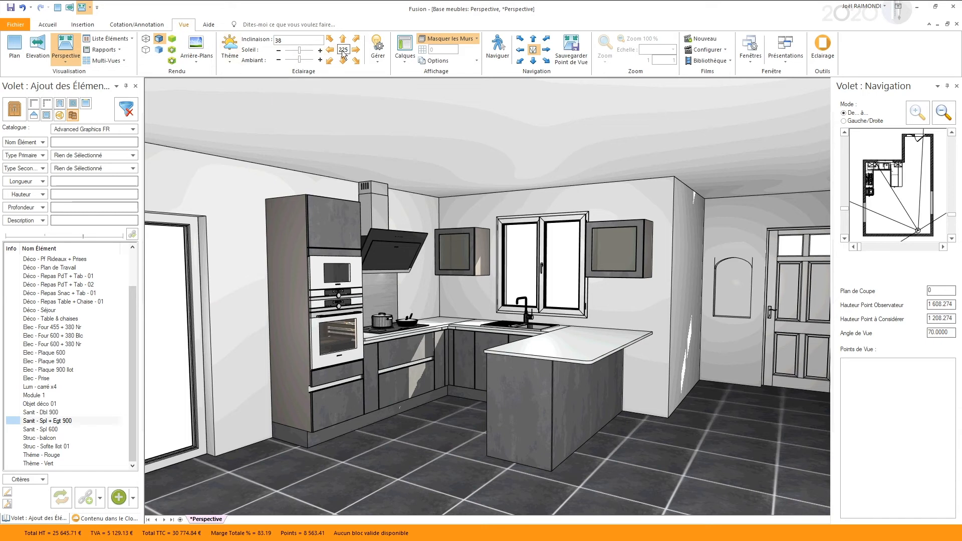
pyautogui.doubleClick(316, 42)
# - Select the light sources inside the two glass wall cabinets beside the window with the lighting selection tool
pyautogui.click(822, 53)
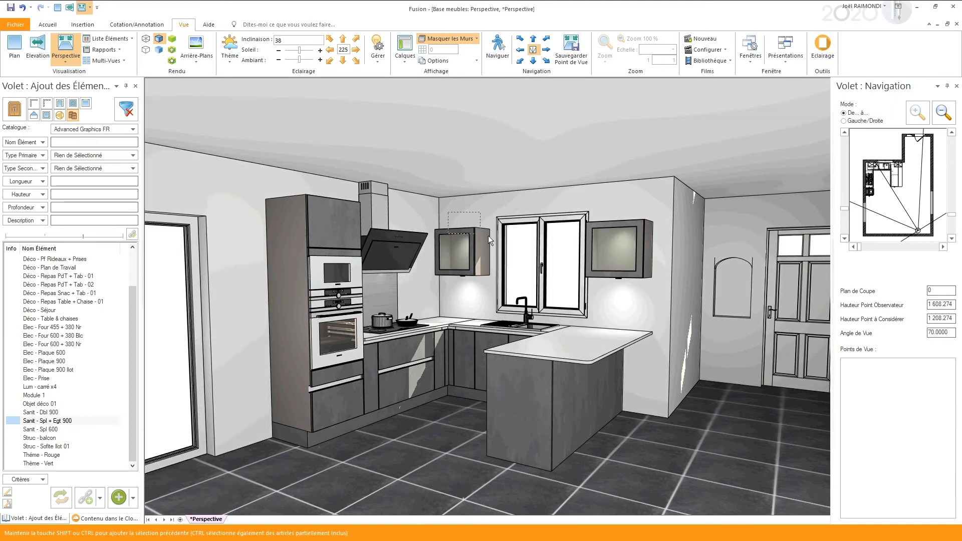
pyautogui.click(618, 226)
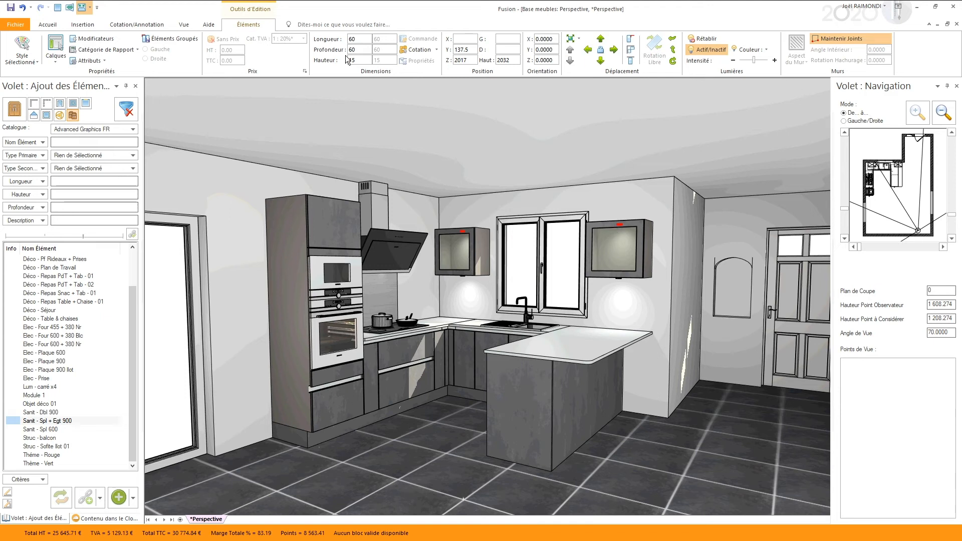
# - Clear the wall cabinet light selection and select the light sources under the range hood with the lighting selection tool
pyautogui.click(184, 25)
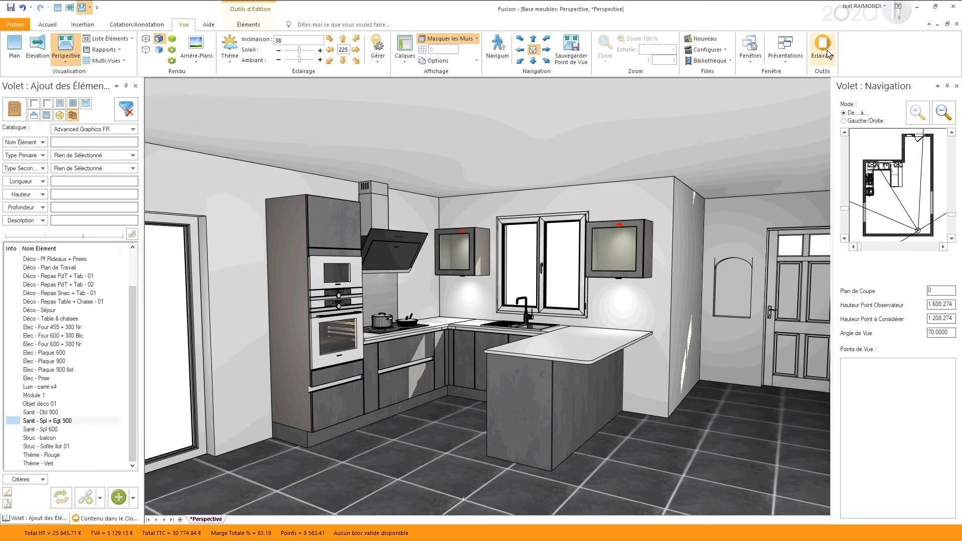
pyautogui.click(464, 447)
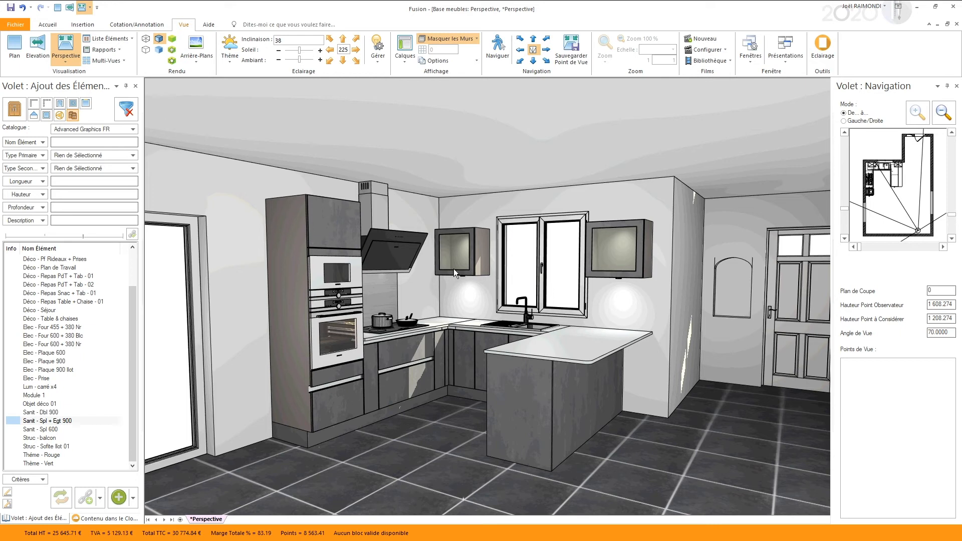
pyautogui.click(329, 311)
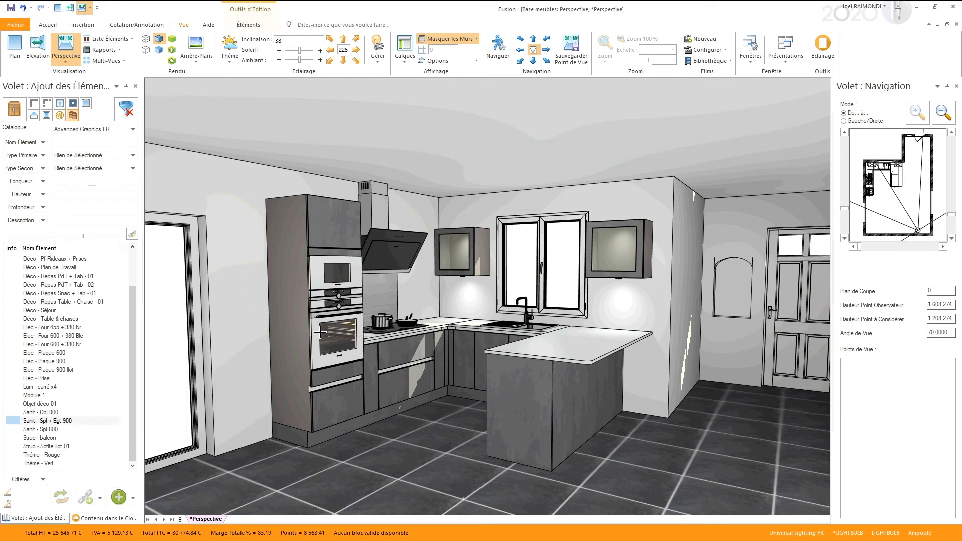
pyautogui.moveTo(248, 251); pyautogui.dragTo(413, 286)
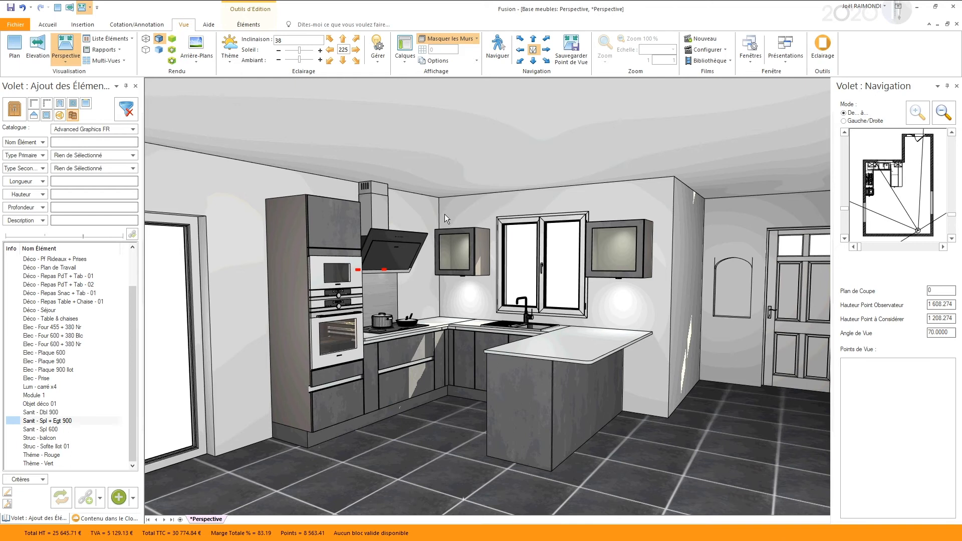
# - Select and release the light sources of the wall cabinet right of the window, and review the list of light sources by zone
pyautogui.click(470, 266)
pyautogui.moveTo(610, 200); pyautogui.dragTo(633, 296)
pyautogui.click(509, 384)
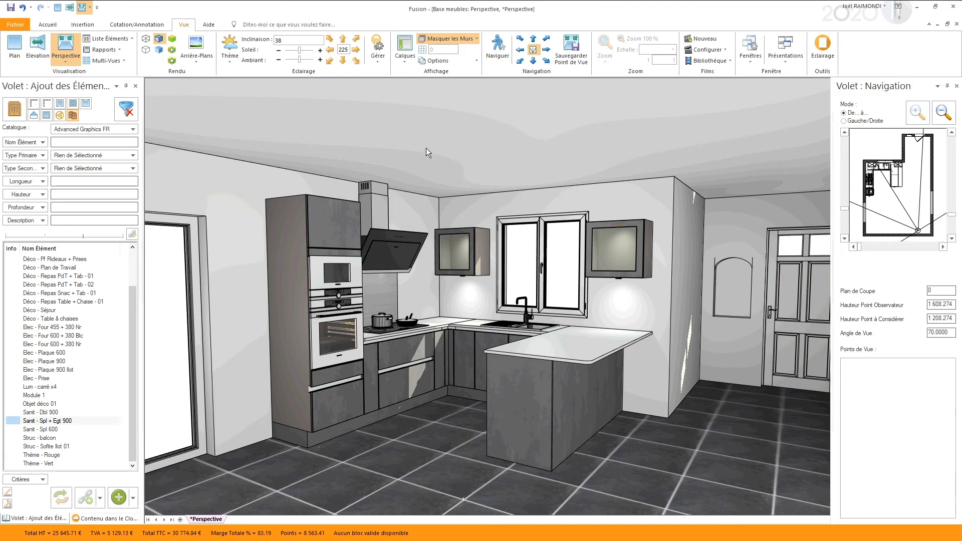
pyautogui.click(380, 59)
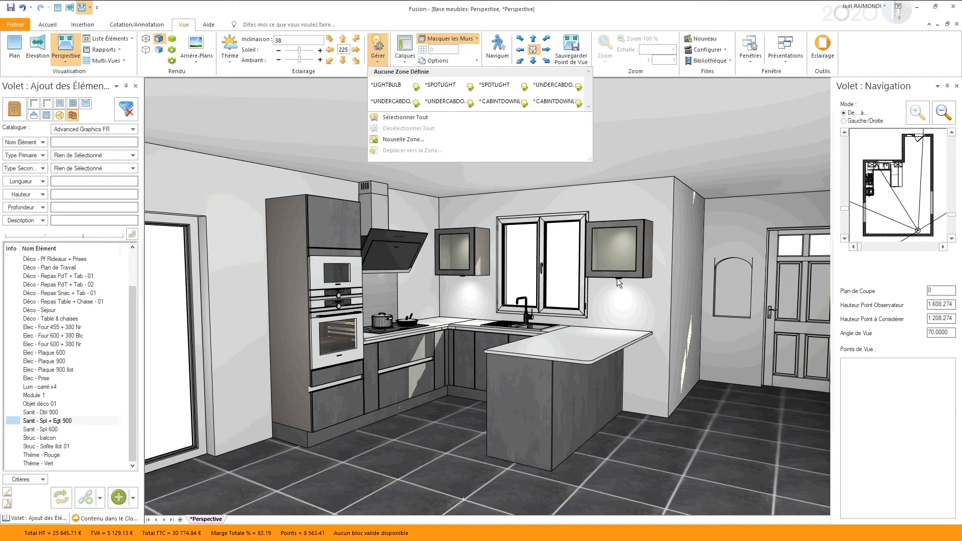
pyautogui.click(614, 201)
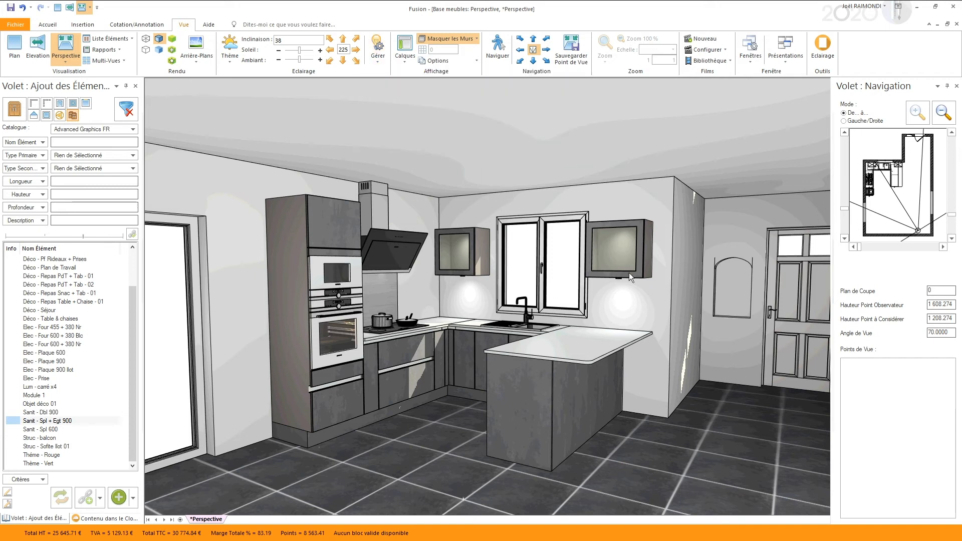
# - Group the light sources of the wall cabinet right of the window in a new lighting zone named "Meubles haut" and check the zone list
pyautogui.moveTo(603, 201); pyautogui.dragTo(634, 295)
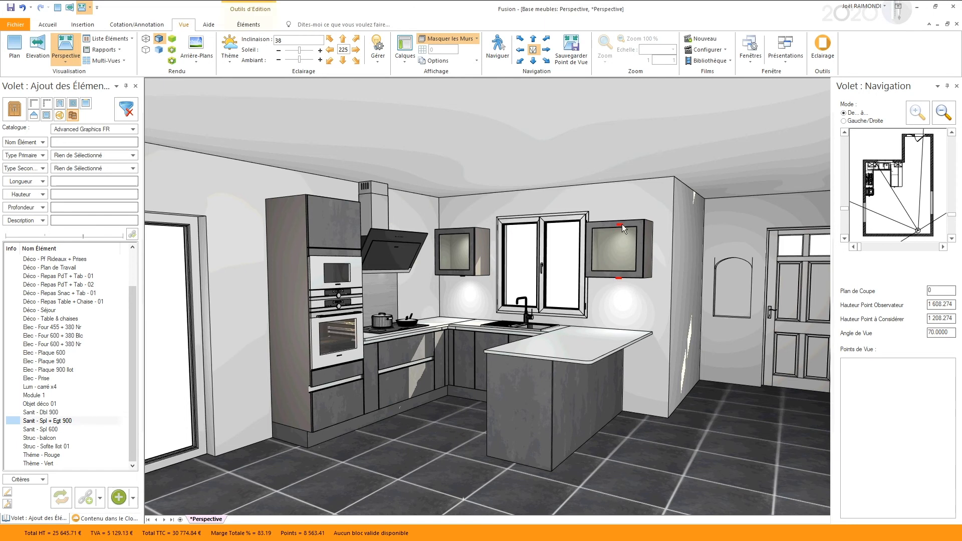
pyautogui.click(377, 62)
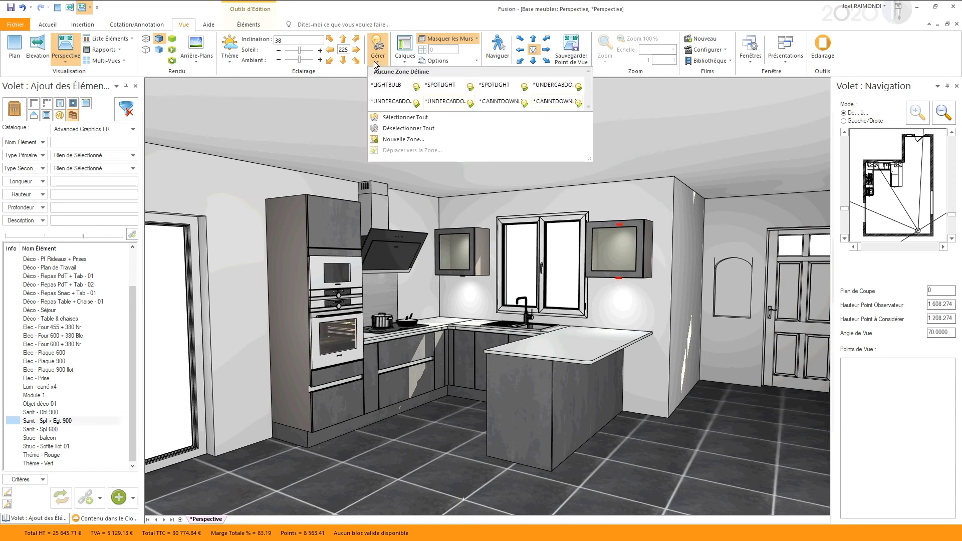
pyautogui.click(393, 140)
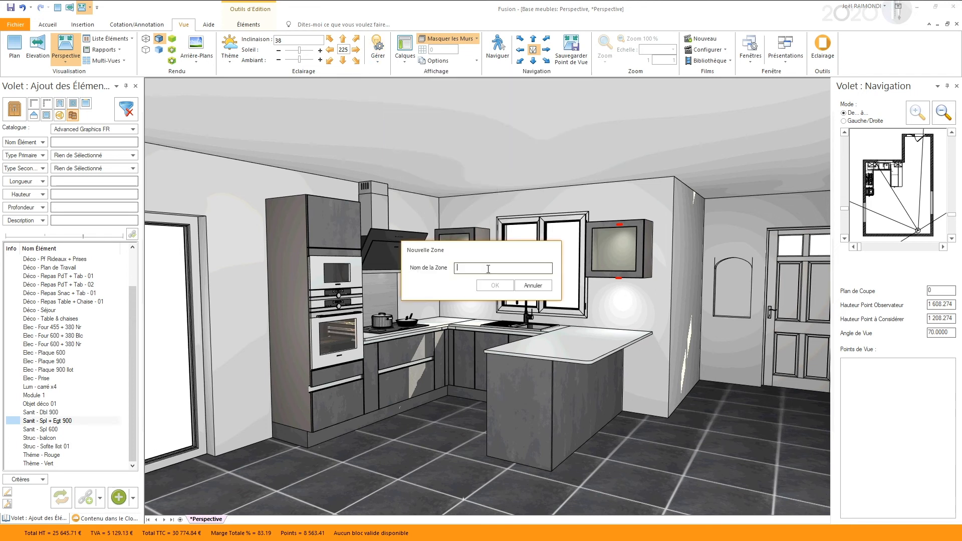
pyautogui.write('Meubles haut')
pyautogui.click(476, 269)
pyautogui.click(498, 287)
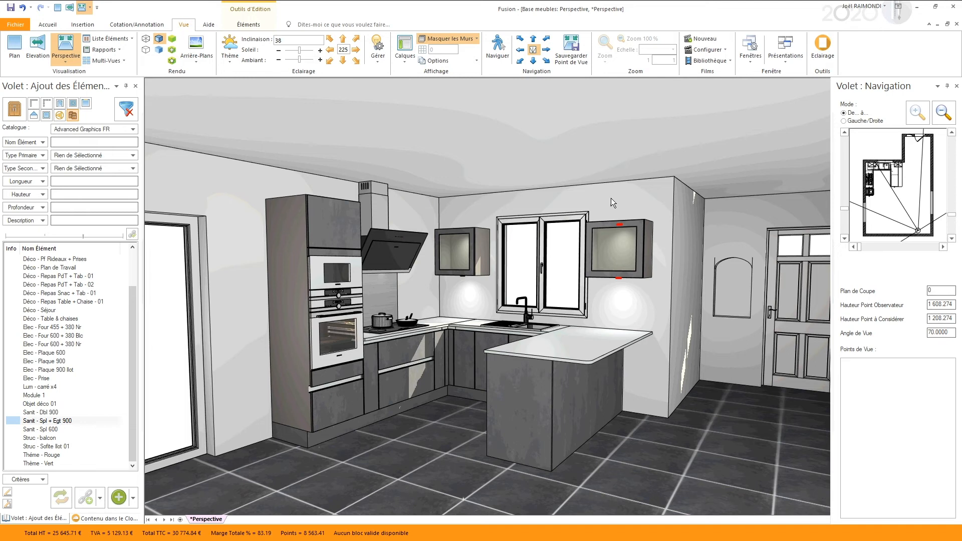
pyautogui.click(381, 60)
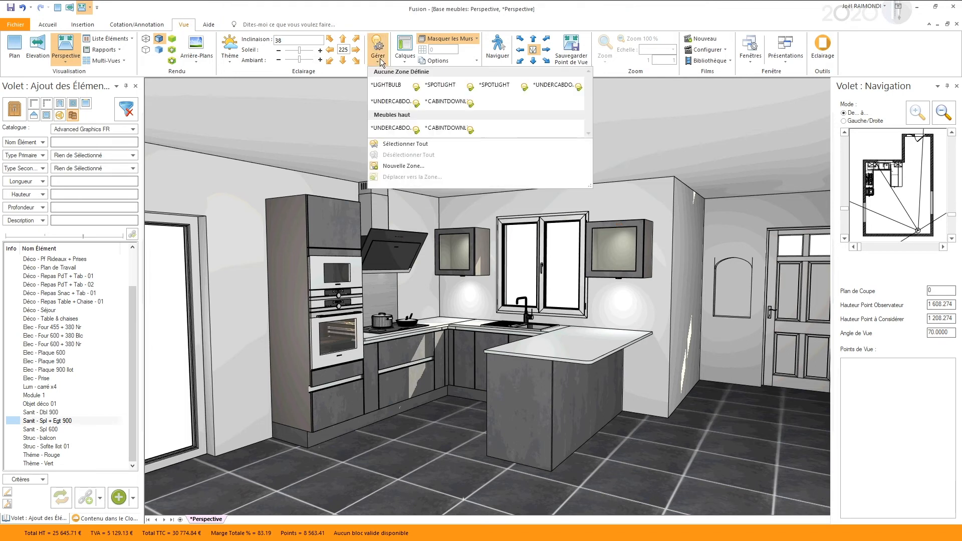
pyautogui.click(632, 141)
# - Move the light sources of the wall cabinet left of the window into the "Meubles haut" lighting zone and clear the selection
pyautogui.moveTo(451, 212); pyautogui.dragTo(472, 289)
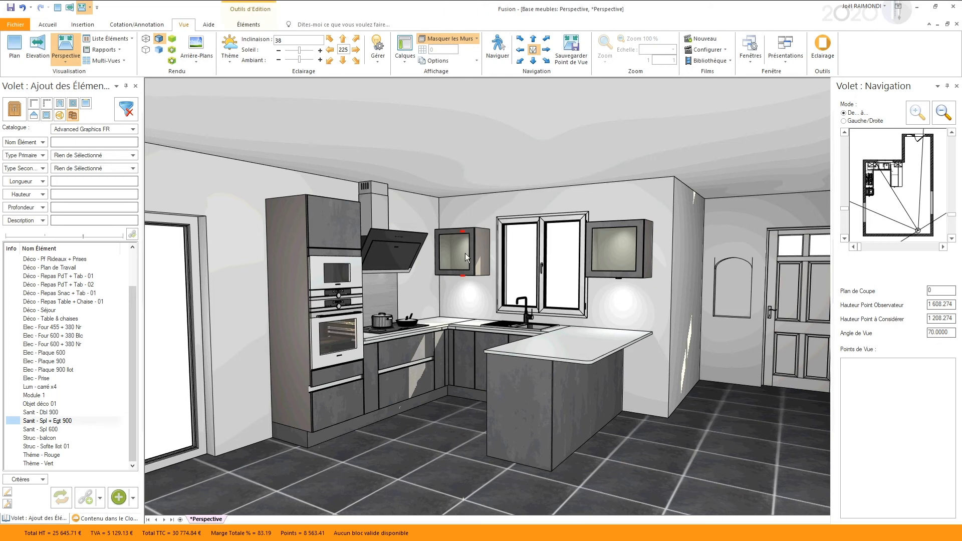
pyautogui.click(378, 55)
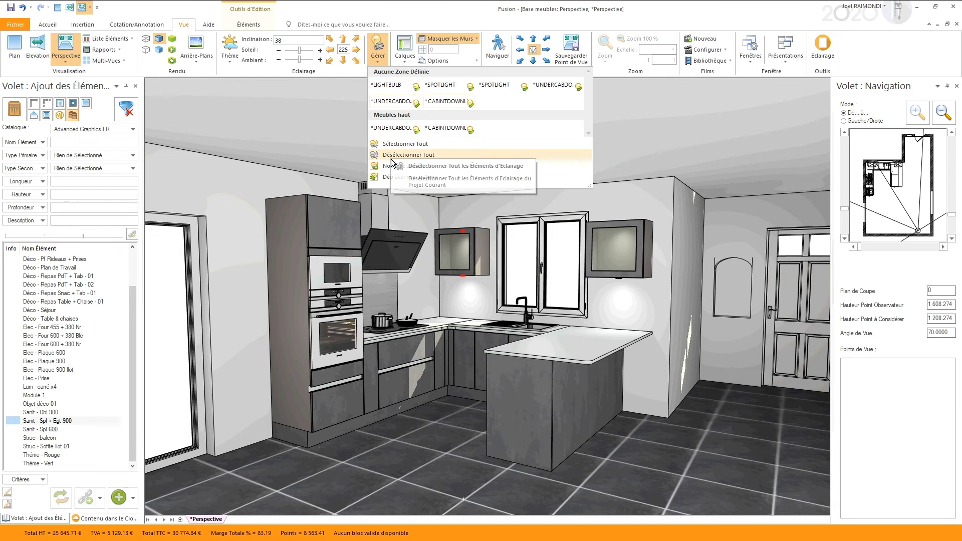
pyautogui.click(408, 175)
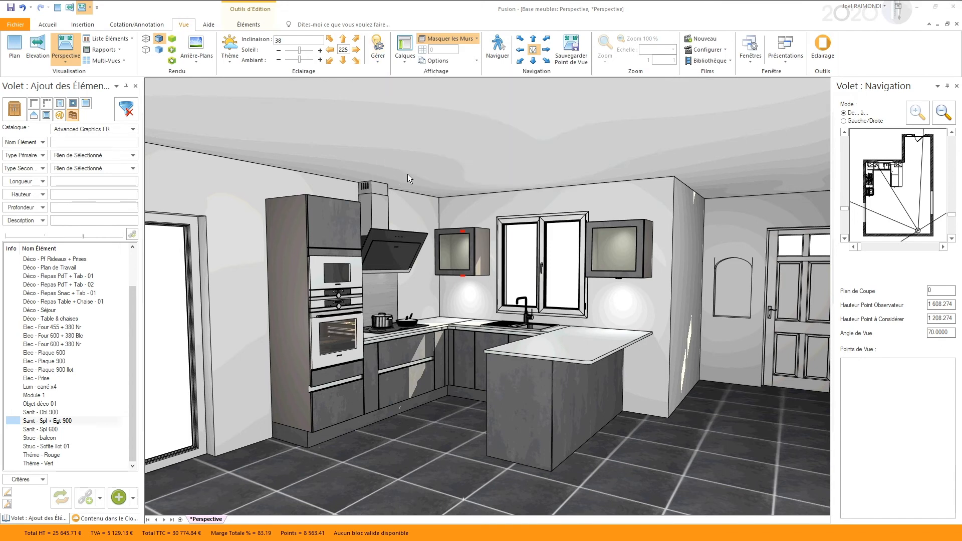
pyautogui.click(547, 267)
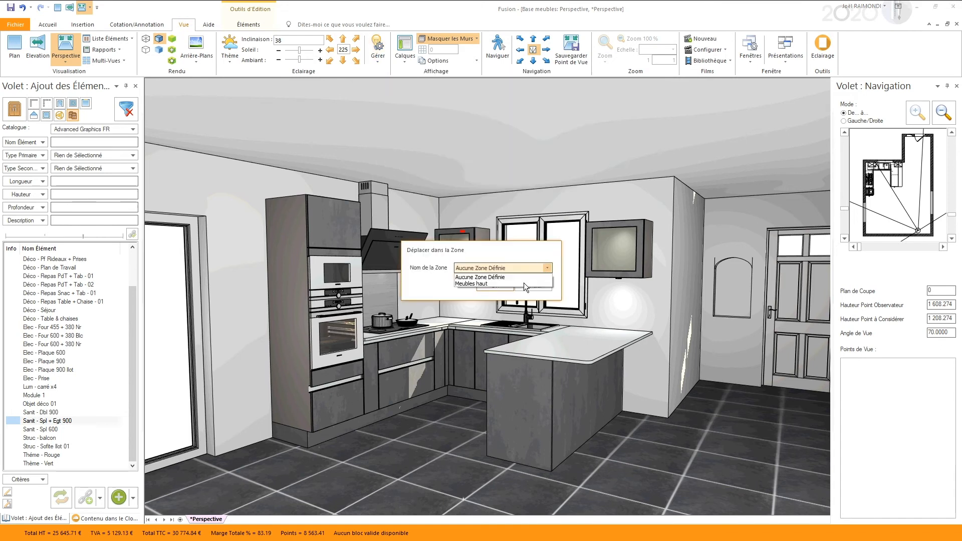
pyautogui.click(480, 284)
pyautogui.click(488, 284)
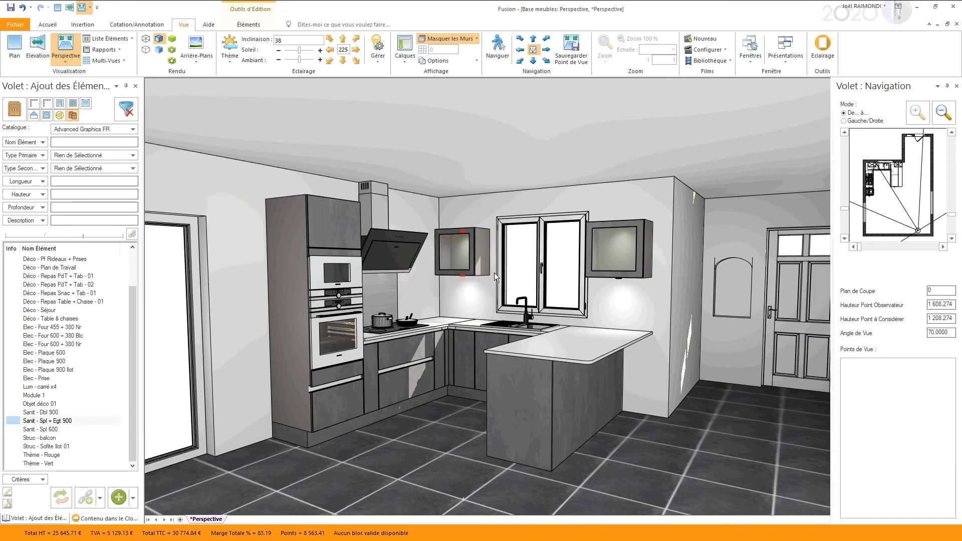
pyautogui.click(510, 161)
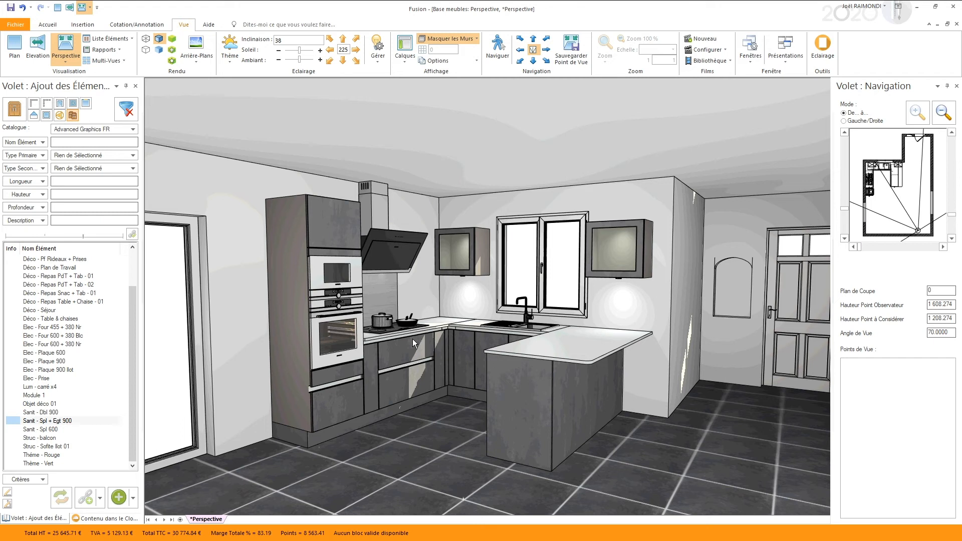
# - Switch to the plan view and browse the light fittings in the Universal Lighting FR catalogue
pyautogui.press('F2')
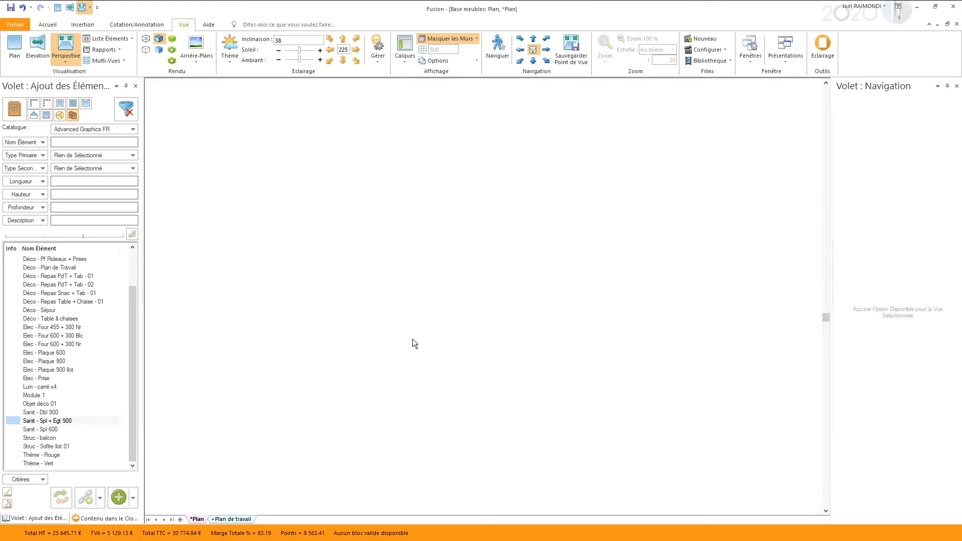
pyautogui.moveTo(392, 194); pyautogui.dragTo(408, 273, button='middle')
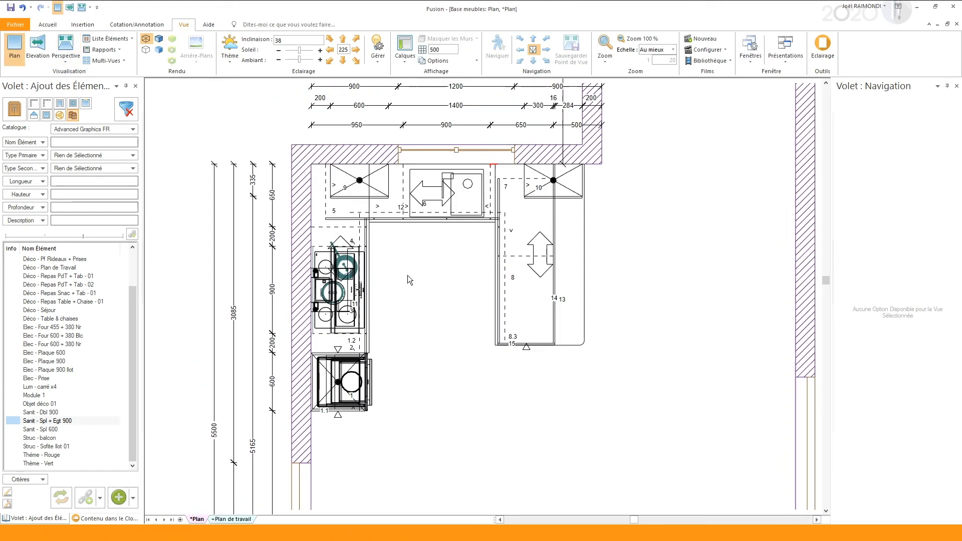
pyautogui.click(14, 112)
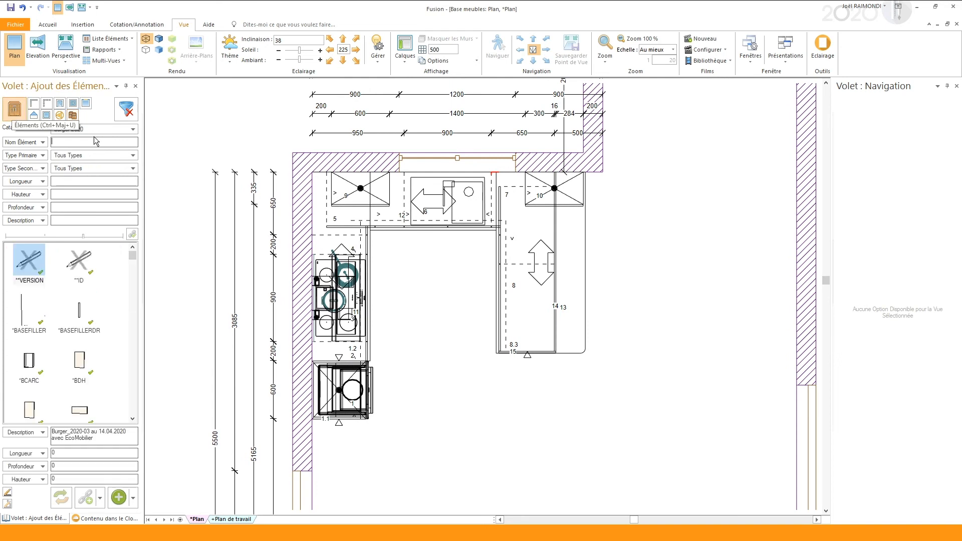
pyautogui.click(121, 131)
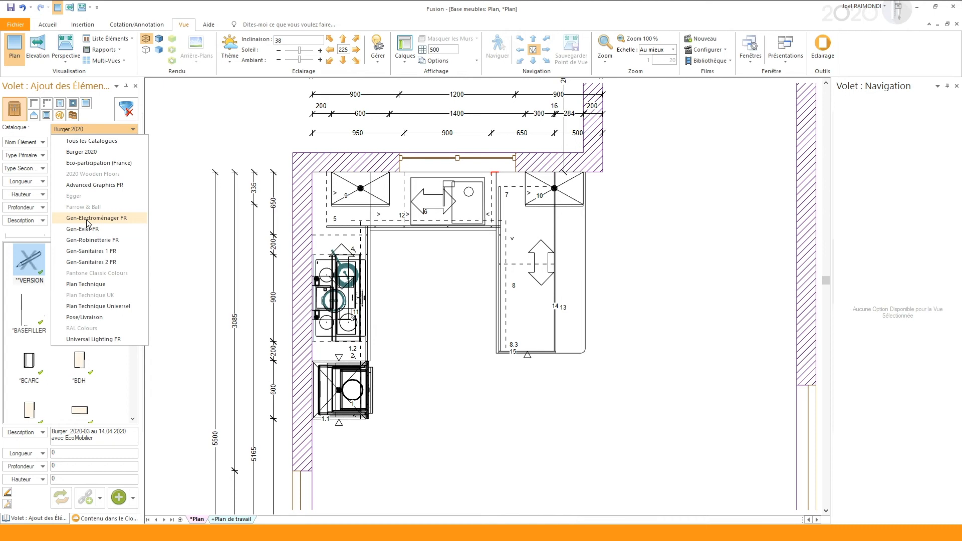
pyautogui.click(92, 340)
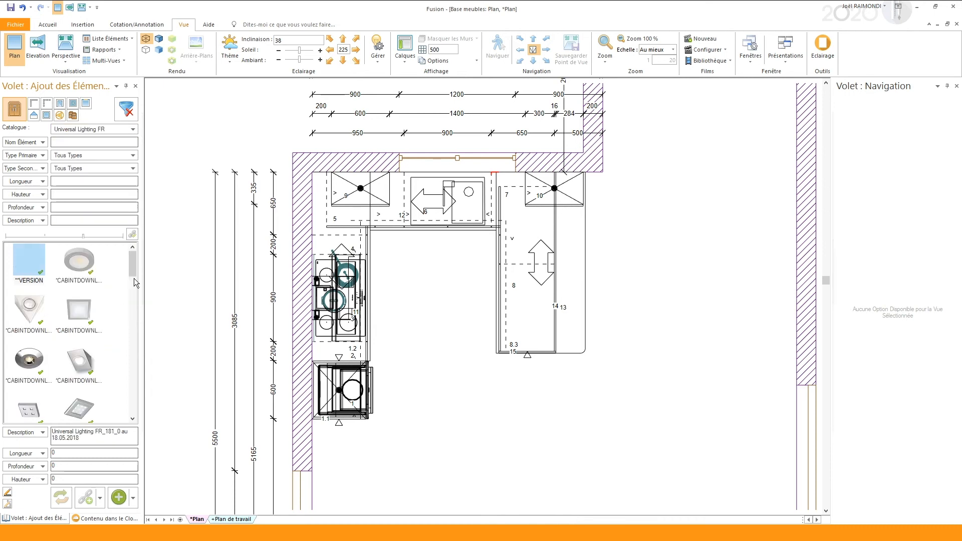
pyautogui.moveTo(134, 265)
pyautogui.mouseDown()
pyautogui.moveTo(129, 400)
pyautogui.moveTo(137, 278)
pyautogui.mouseUp()
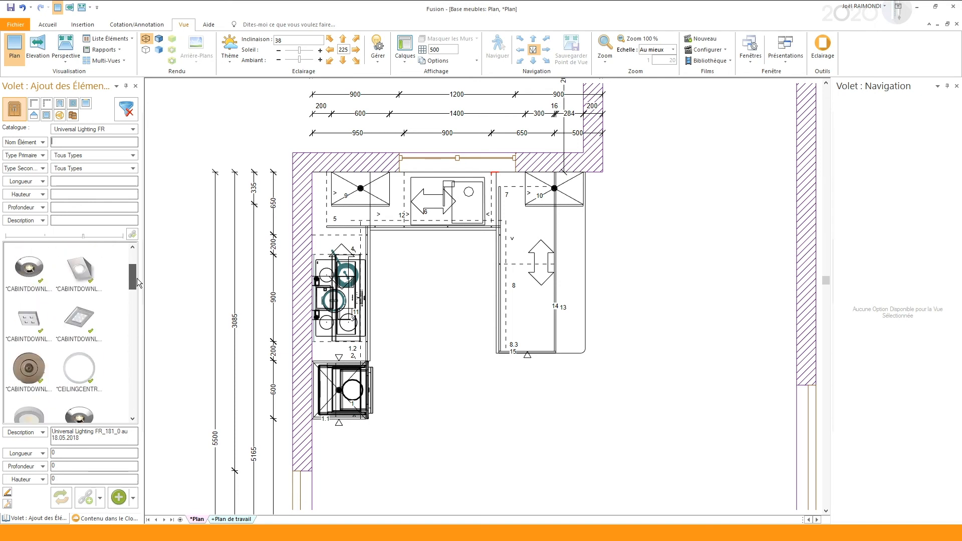
# - Show the Plafonniers category under Lumières in the cloud's 2020 Catalogue Décoration
pyautogui.click(106, 519)
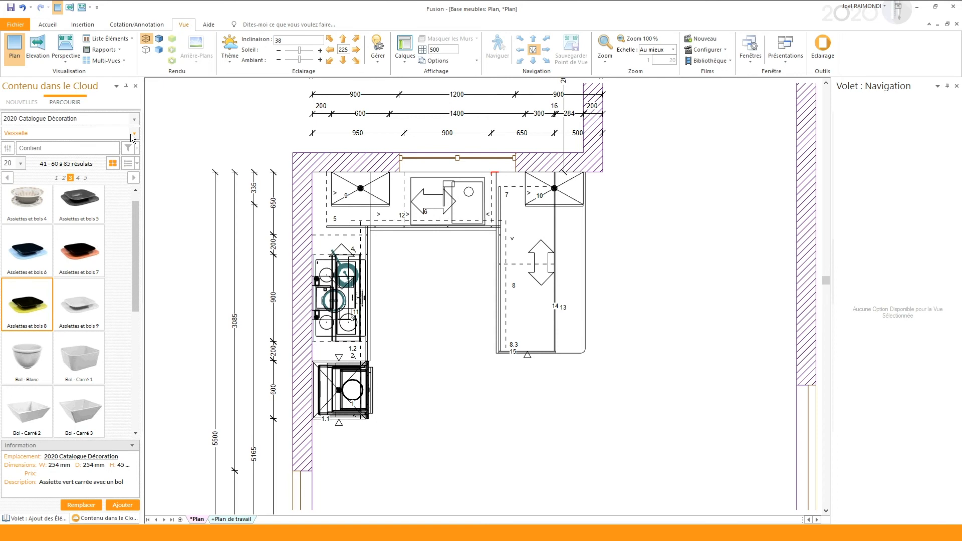
pyautogui.click(131, 134)
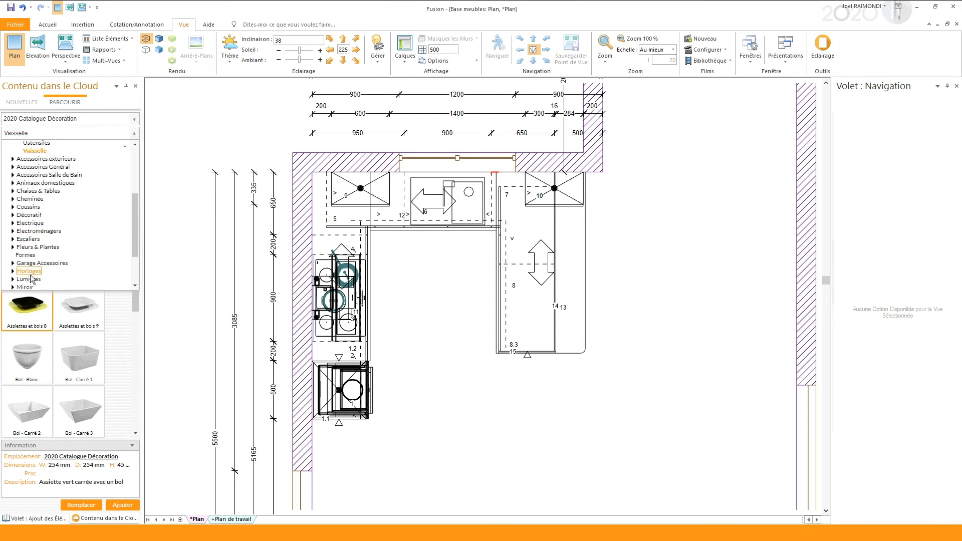
pyautogui.click(13, 279)
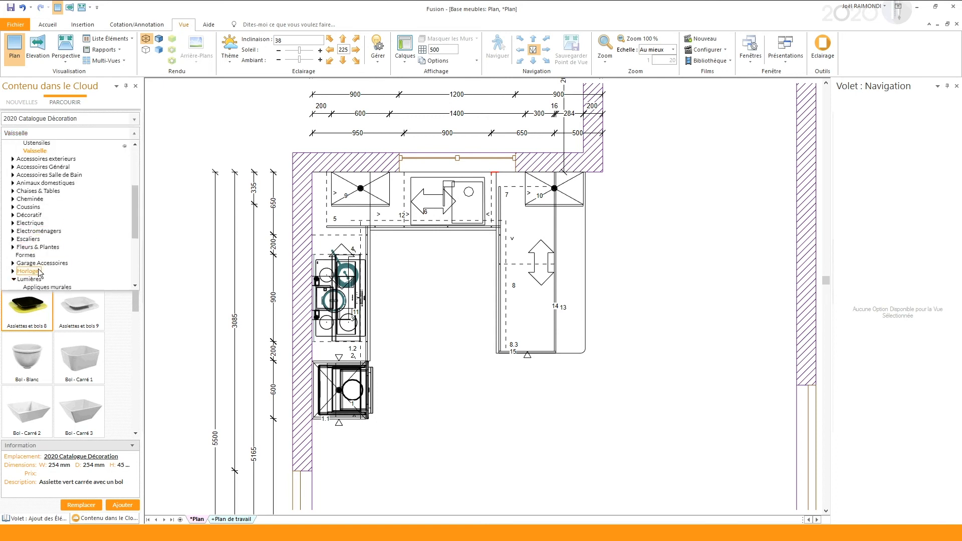
pyautogui.scroll(-5, 30, 273)
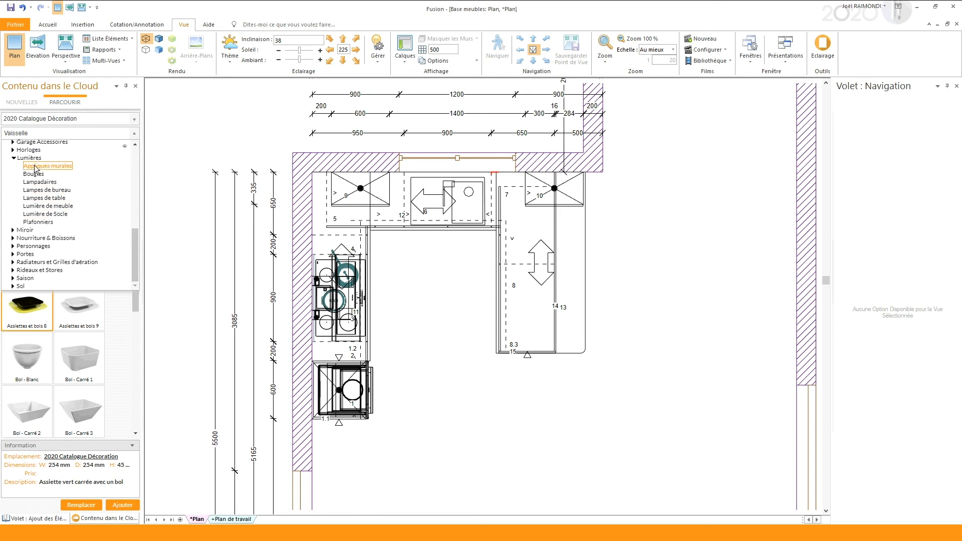
pyautogui.click(35, 221)
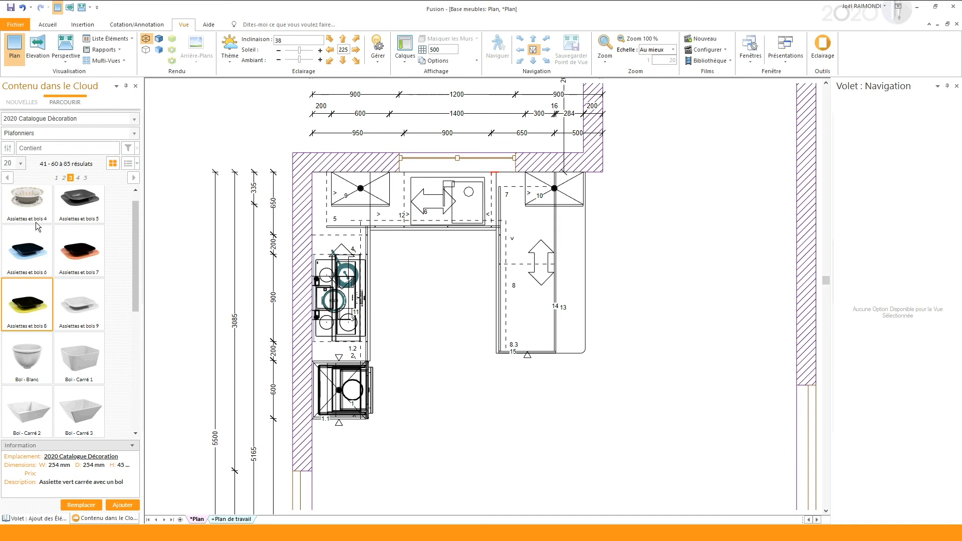
# - Find Plafonnier 11 on the third results page and place it in the plan above the peninsula worktop
pyautogui.scroll(-5, 20, 292)
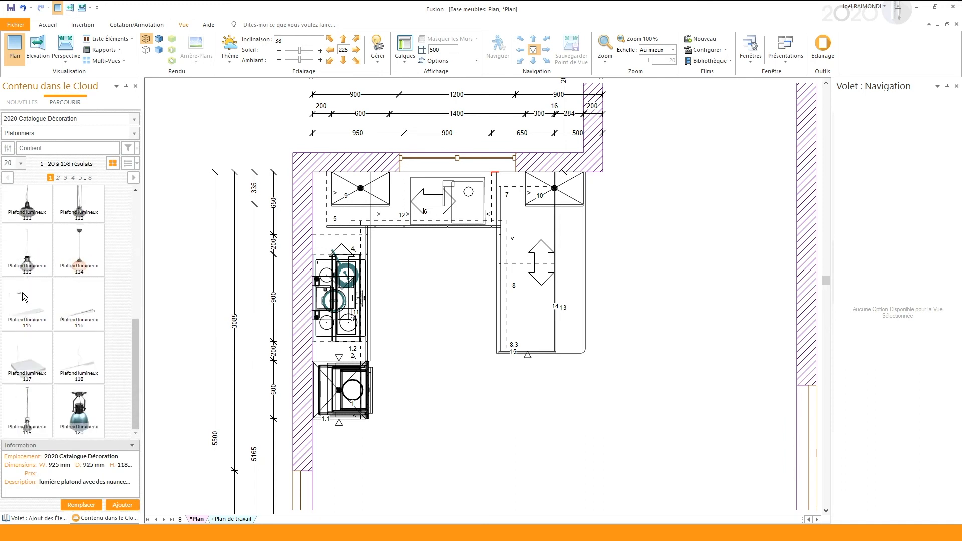
pyautogui.click(59, 177)
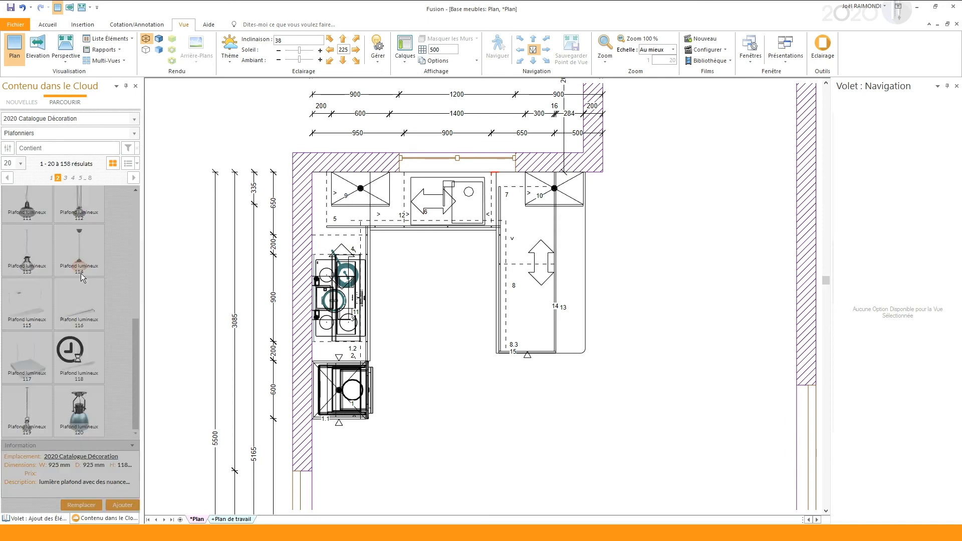
pyautogui.click(65, 178)
pyautogui.scroll(-5, 75, 336)
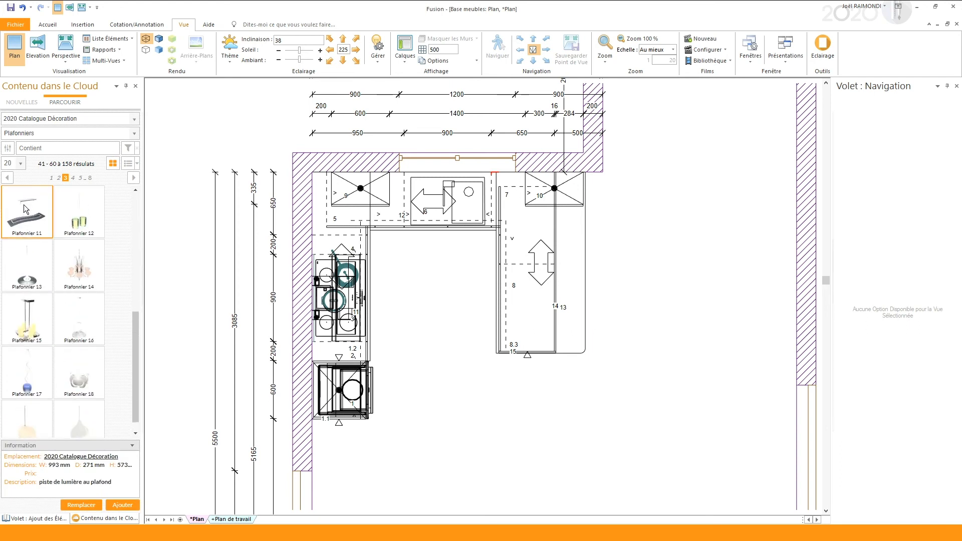
pyautogui.moveTo(28, 208); pyautogui.dragTo(543, 316)
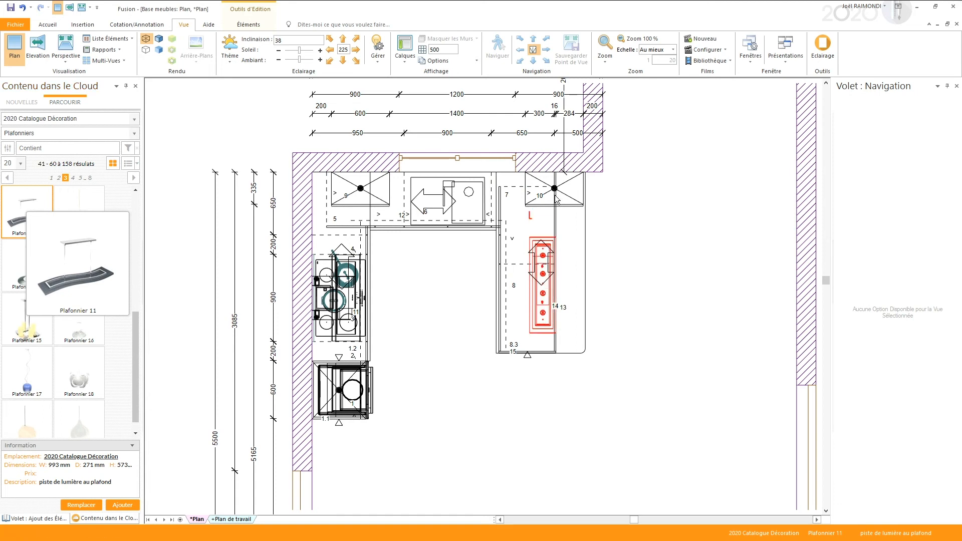
pyautogui.click(518, 362)
# - Switch to the perspective view and examine the ceiling light above the peninsula up close
pyautogui.hotkey('ctrl', 'Tab')
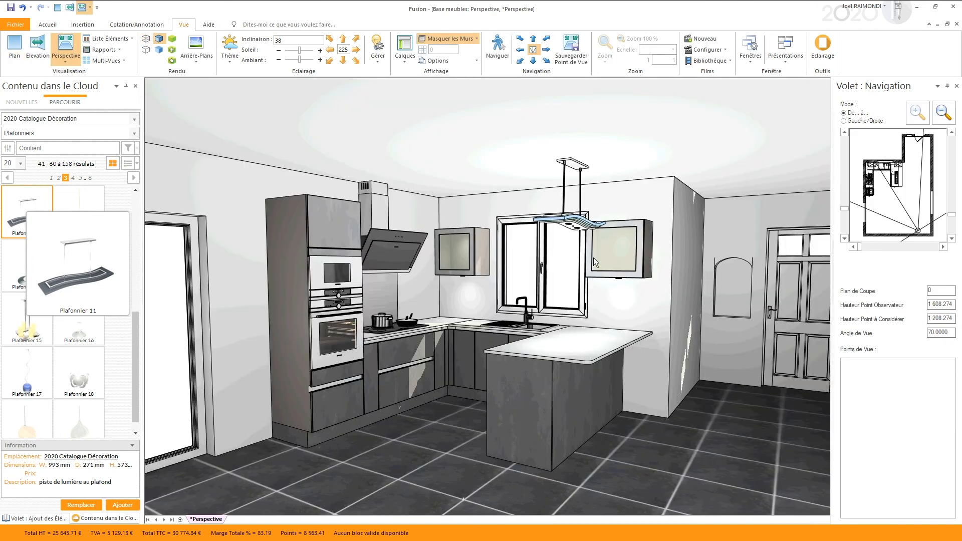
pyautogui.click(573, 169)
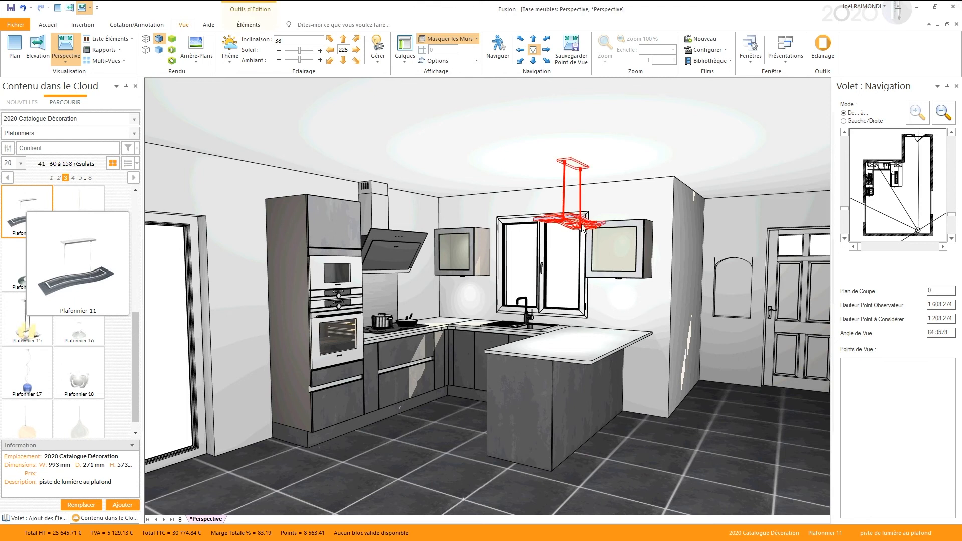
pyautogui.scroll(5, 576, 228)
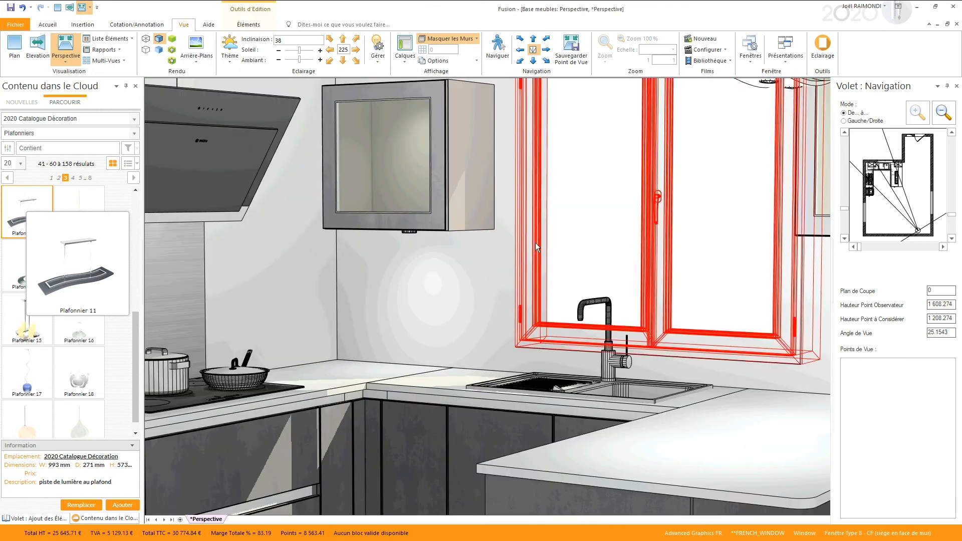
pyautogui.press('Escape')
pyautogui.moveTo(677, 259); pyautogui.dragTo(406, 325, button='middle')
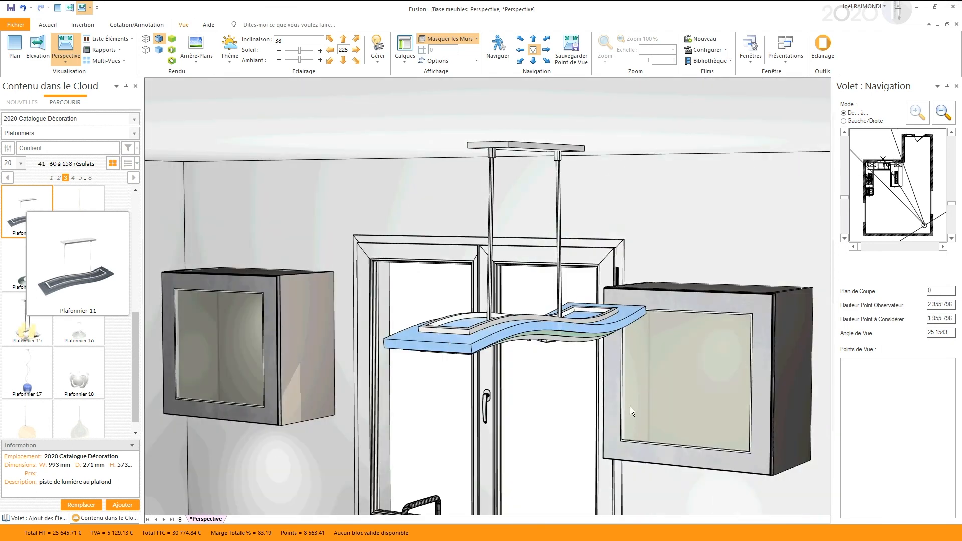
# - Open the colour replacement settings for Plafonnier 11 and move the dialog to reveal the fitting
pyautogui.click(527, 328)
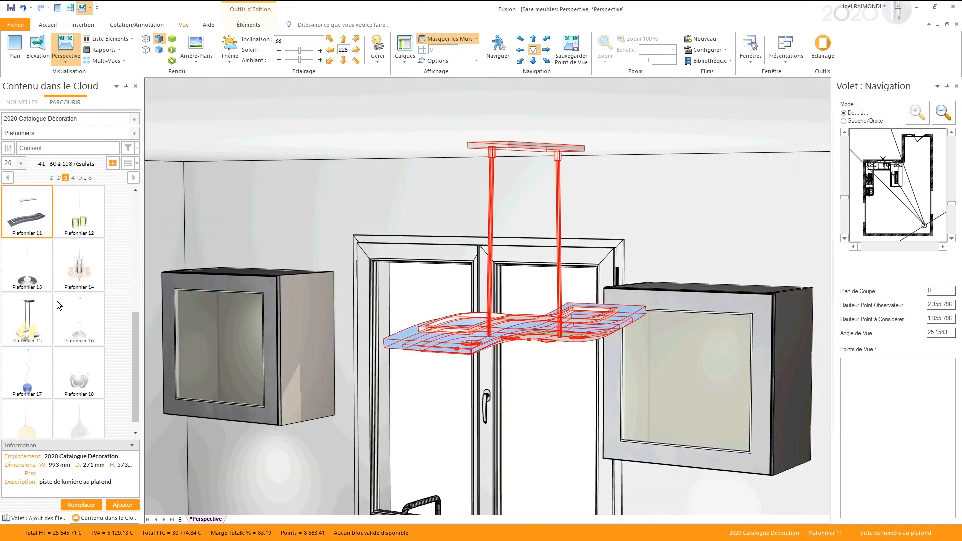
pyautogui.rightClick(483, 332)
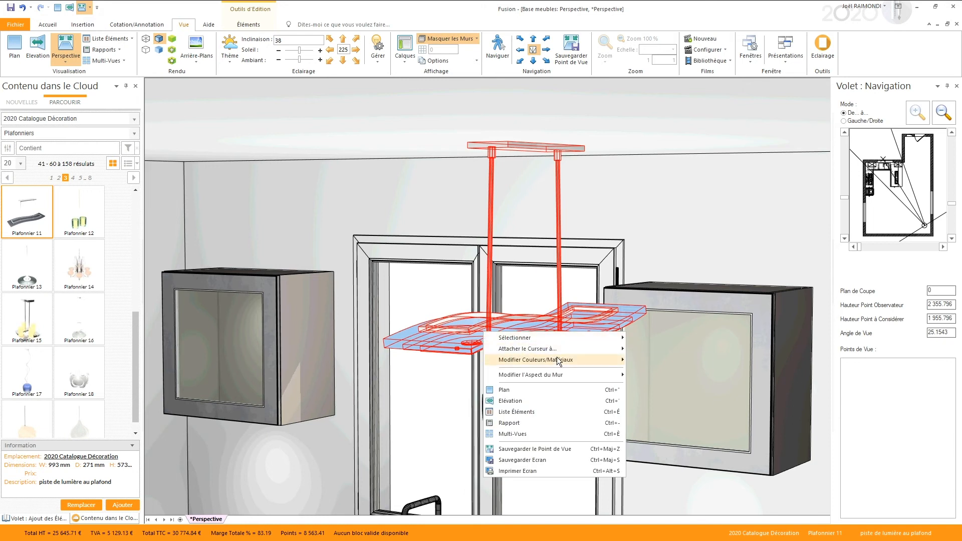
pyautogui.moveTo(557, 357)
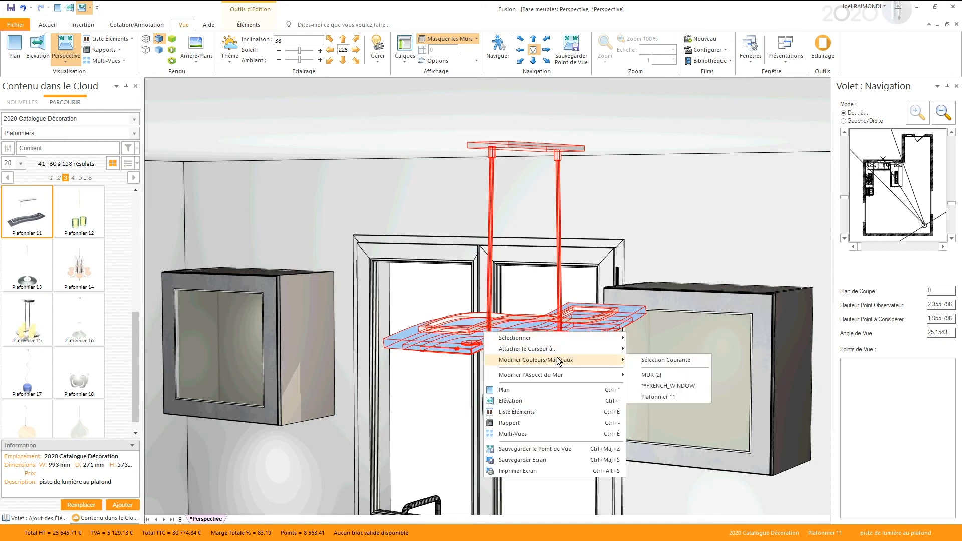
pyautogui.click(660, 396)
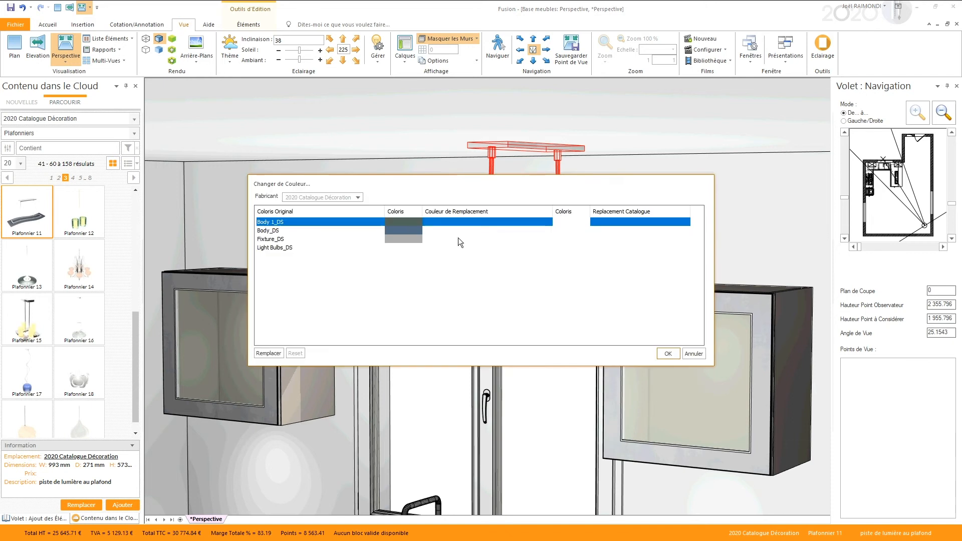
pyautogui.click(406, 230)
pyautogui.click(406, 239)
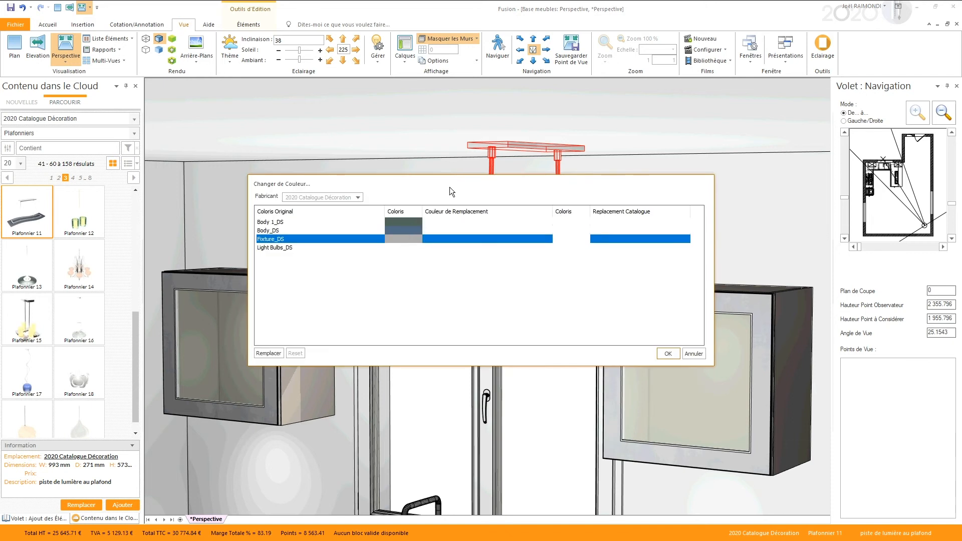
pyautogui.moveTo(449, 187); pyautogui.dragTo(183, 116)
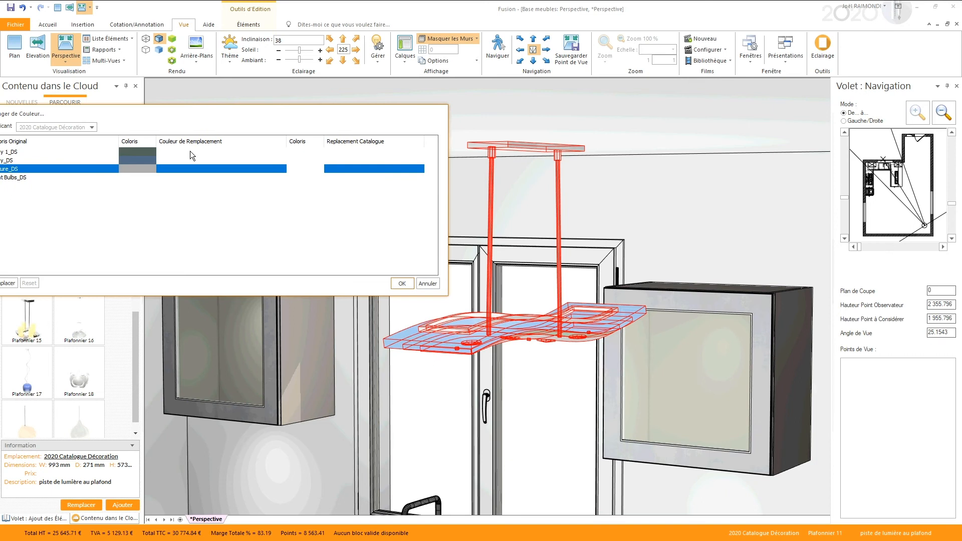
pyautogui.moveTo(179, 115); pyautogui.dragTo(319, 130)
# - Replace the Body_DS colour of the ceiling light with the element colour Black_DS and clear the selection
pyautogui.click(268, 173)
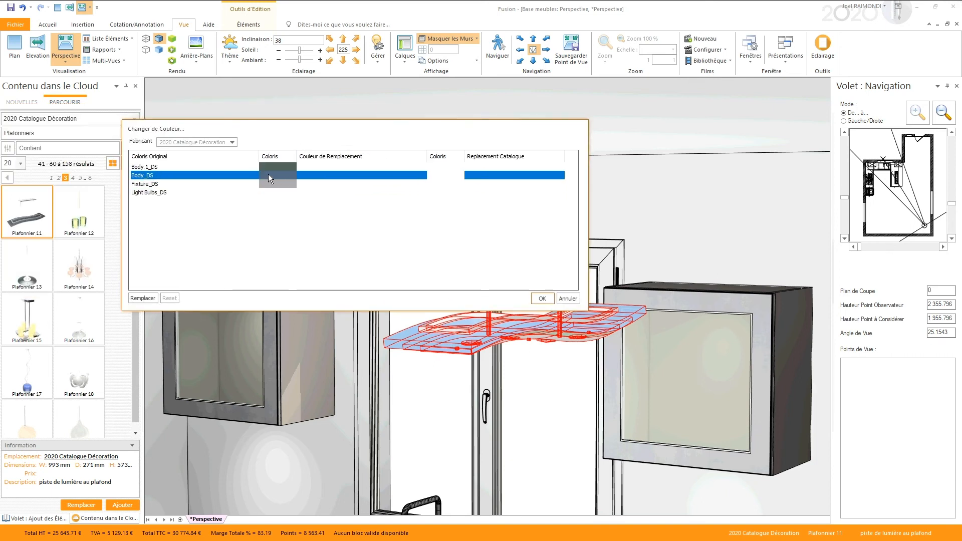
pyautogui.doubleClick(268, 173)
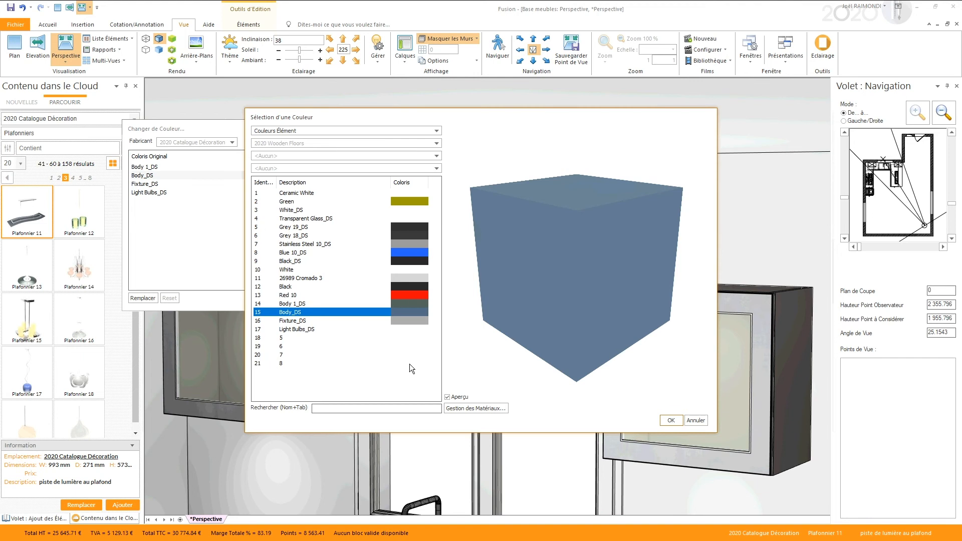
pyautogui.click(299, 128)
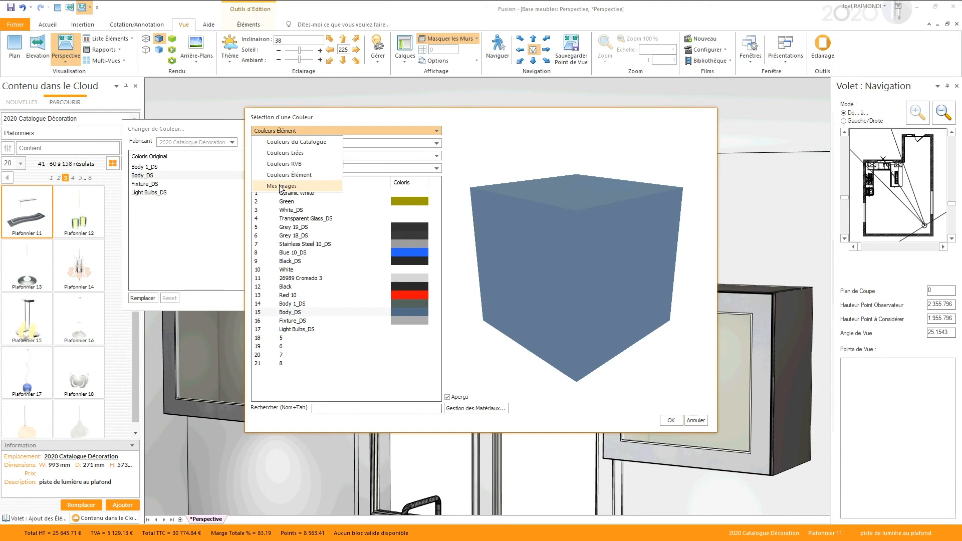
pyautogui.click(409, 261)
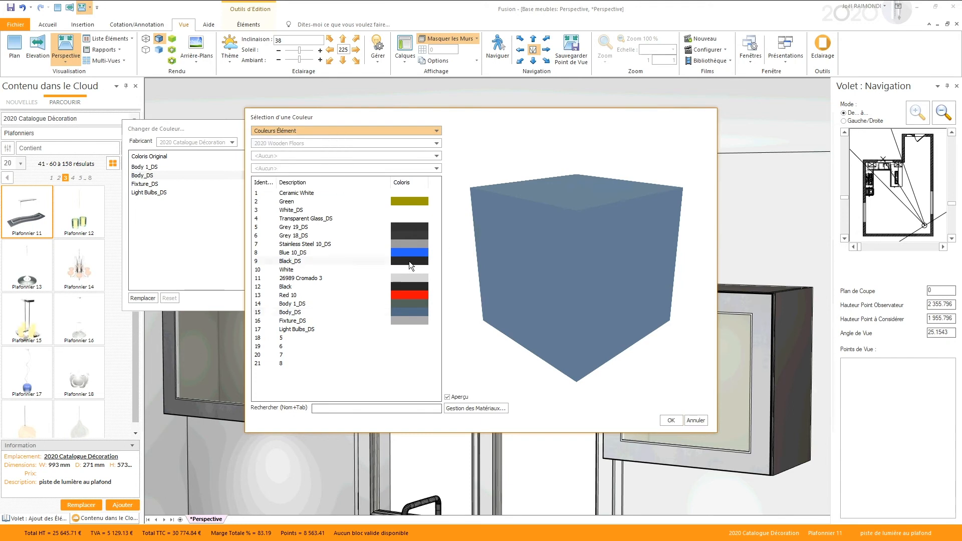
pyautogui.click(669, 419)
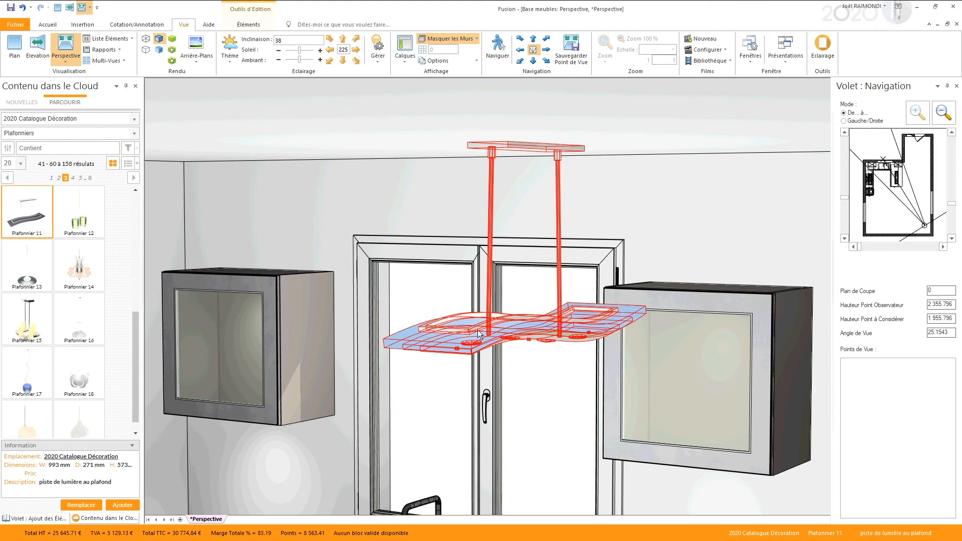
pyautogui.click(668, 233)
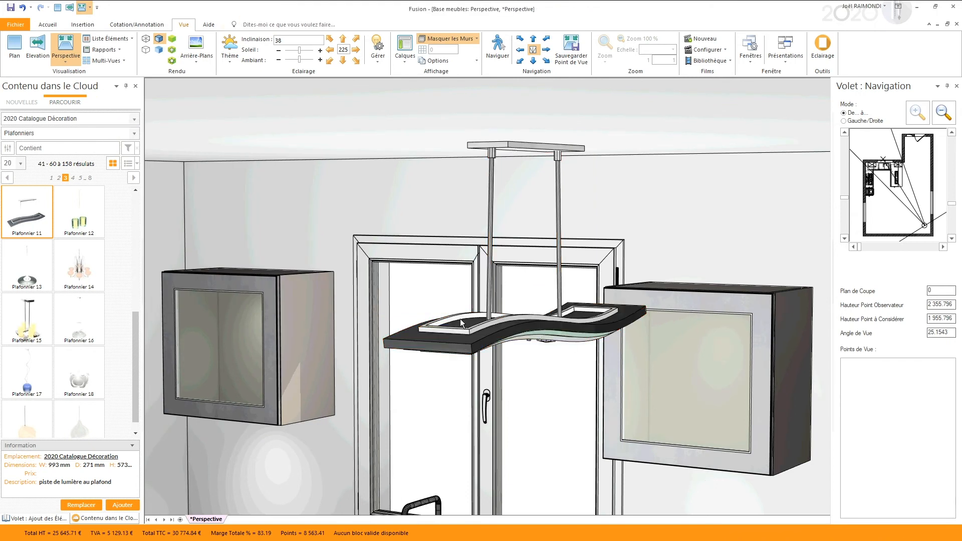
# - Find the under-worktop light *UNDERWTLED in the Universal Lighting FR catalogue and read its description
pyautogui.scroll(-9, 460, 319)
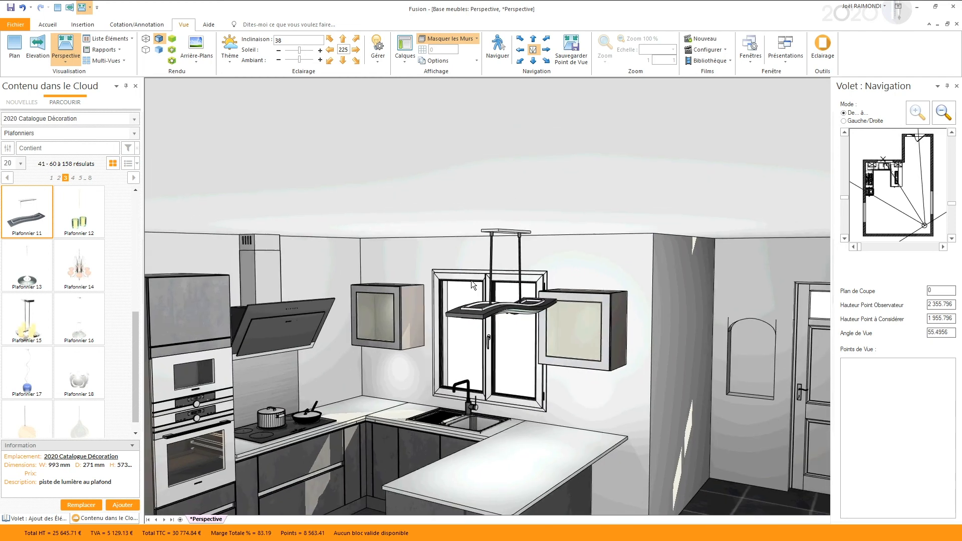
pyautogui.moveTo(470, 280); pyautogui.dragTo(509, 240, button='middle')
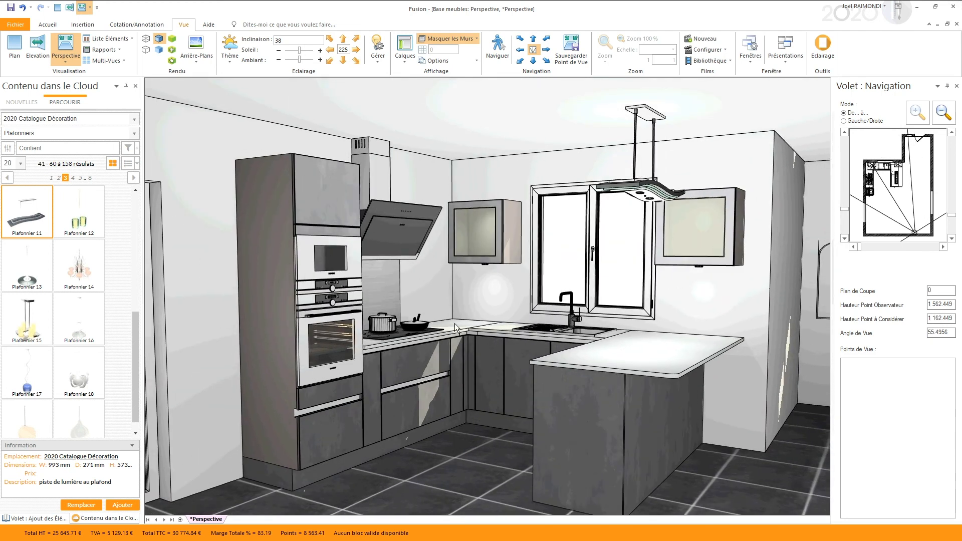
pyautogui.moveTo(445, 344); pyautogui.dragTo(347, 447, button='middle')
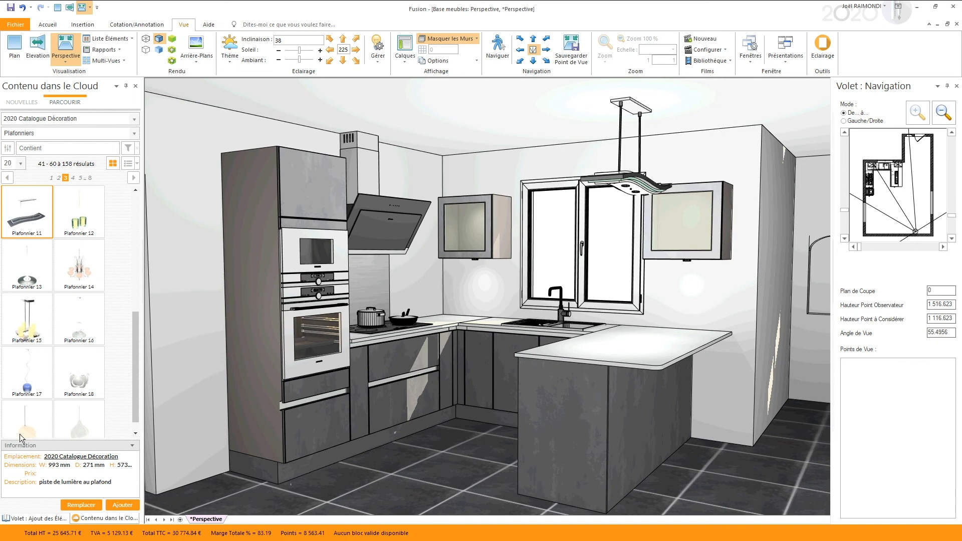
pyautogui.click(47, 518)
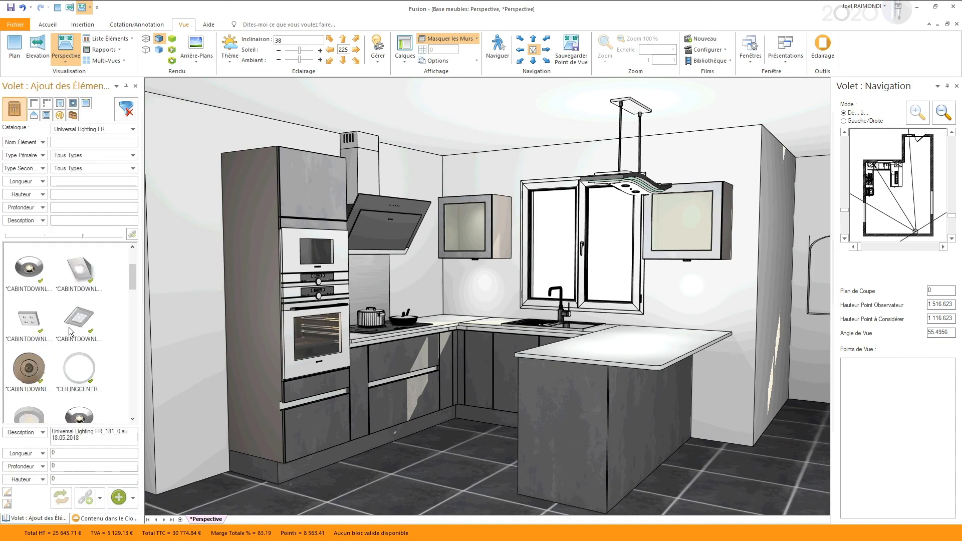
pyautogui.scroll(-20, 62, 346)
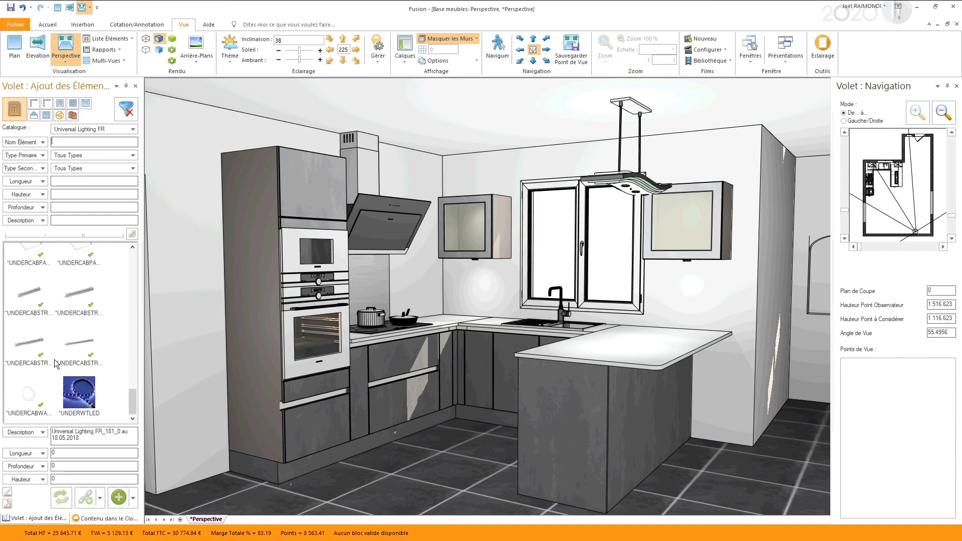
pyautogui.click(68, 392)
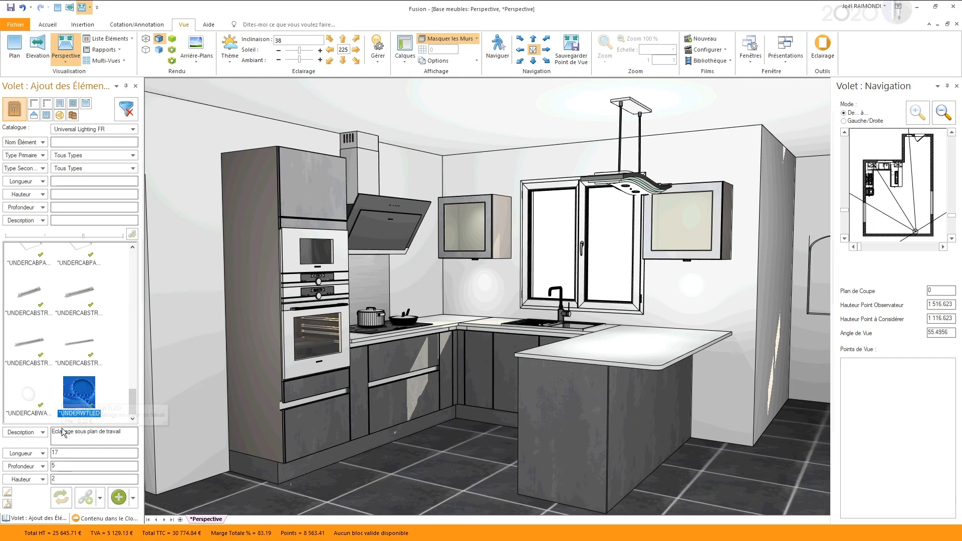
pyautogui.moveTo(52, 431); pyautogui.dragTo(117, 432)
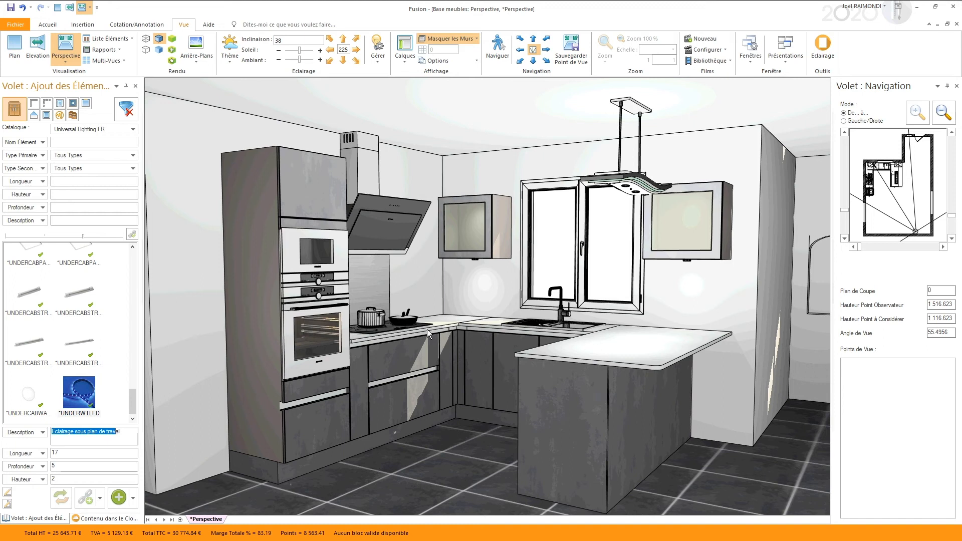
# - Check the base cabinet LED light *UNDERCABBASELED in the catalogue and select *UNDERWTLED again
pyautogui.scroll(3, 85, 308)
pyautogui.scroll(2, 85, 308)
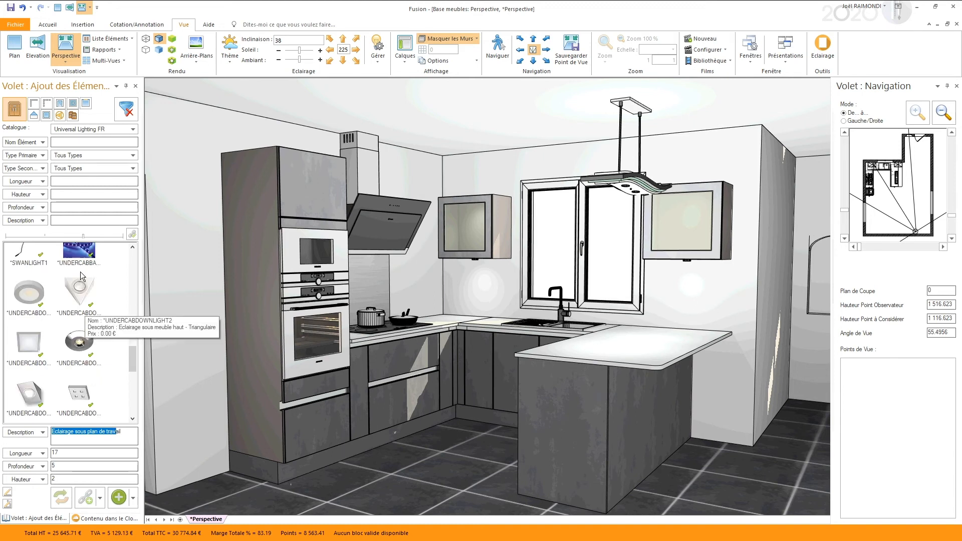
pyautogui.click(80, 250)
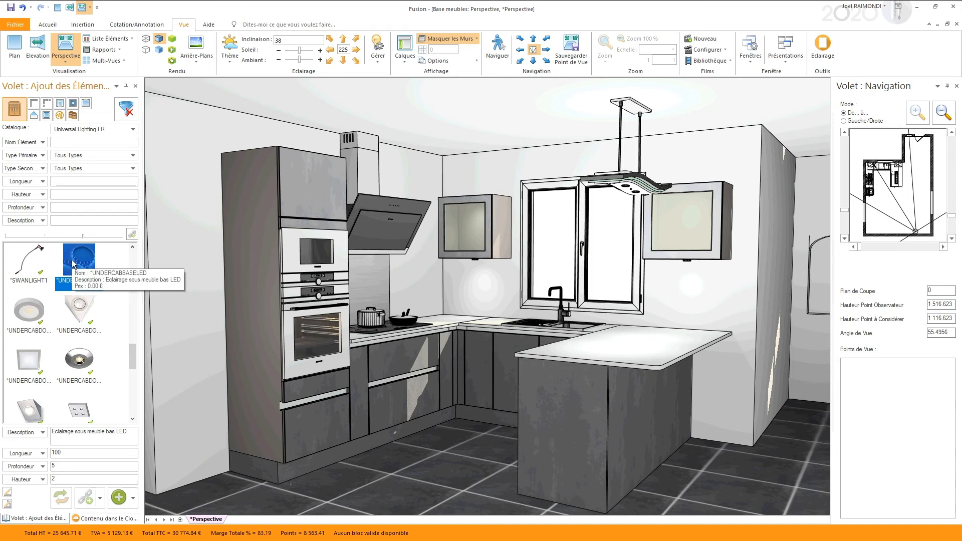
pyautogui.scroll(-5, 76, 310)
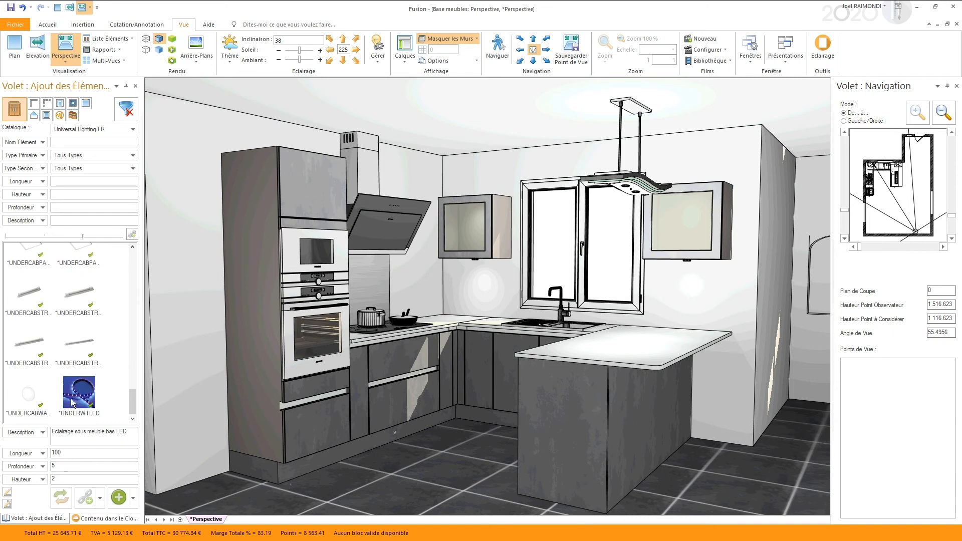
pyautogui.click(73, 401)
pyautogui.scroll(3, 71, 298)
pyautogui.scroll(-3, 95, 293)
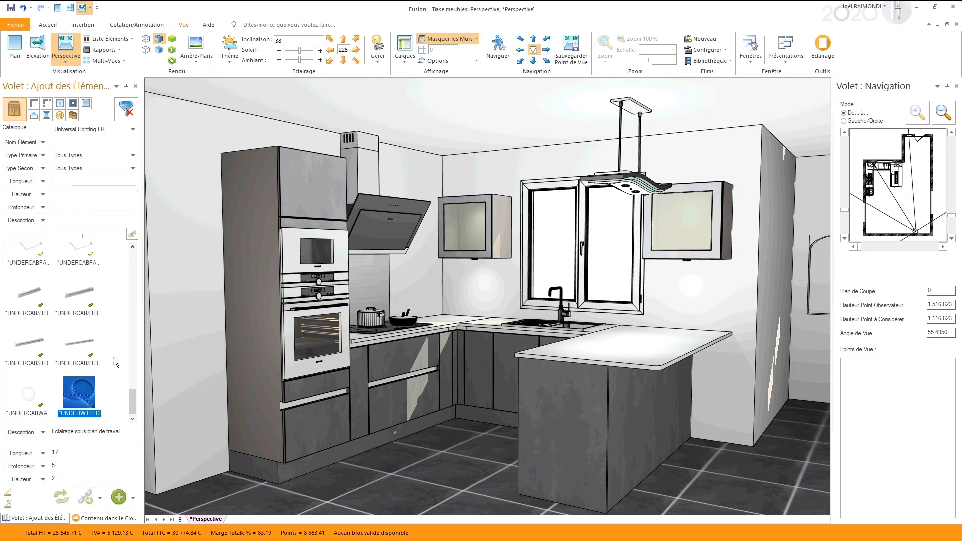
# - In the plan view, draw a *UNDERWTLED strip along the hob-side base cabinet line, from the inner corner to the tall cabinet's outer end, with default style options
pyautogui.press('F2')
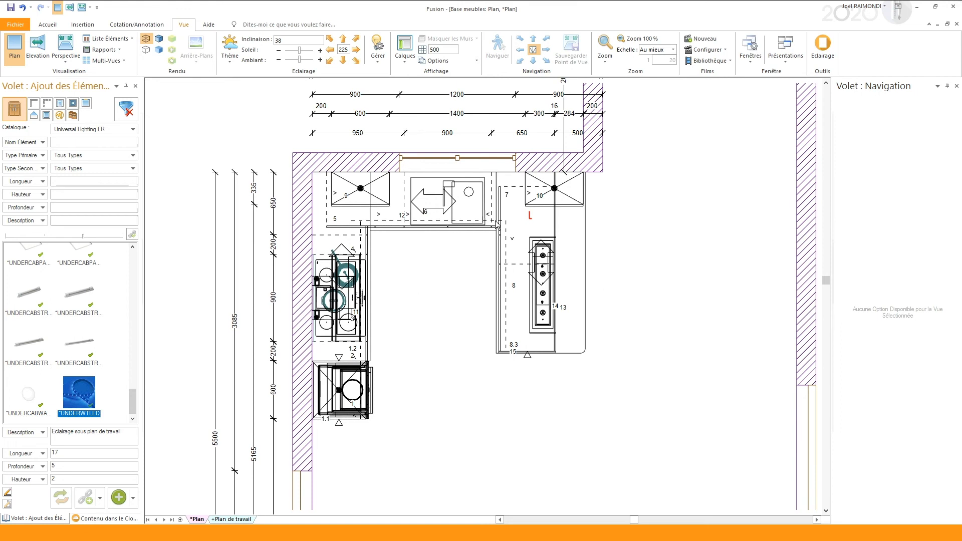
pyautogui.click(7, 495)
pyautogui.scroll(2, 345, 237)
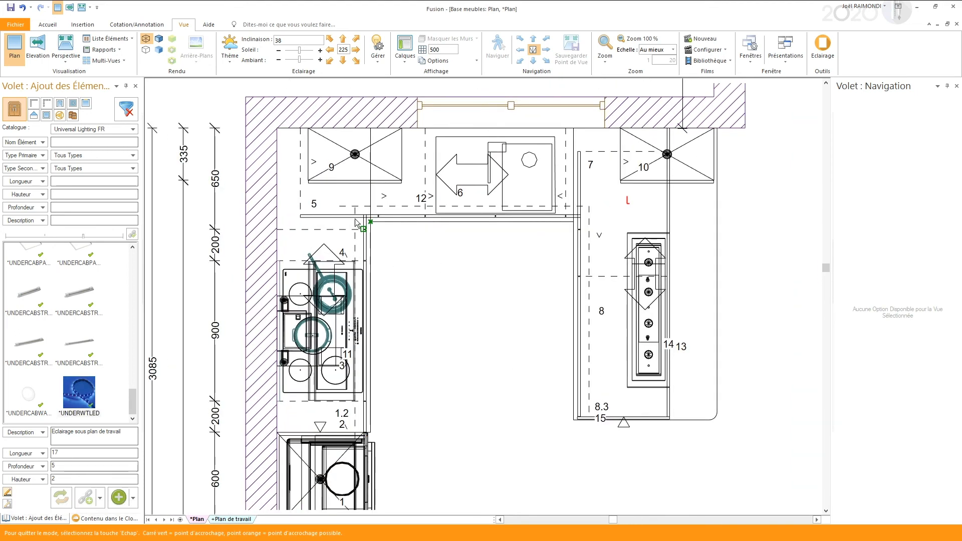
pyautogui.scroll(-2, 388, 361)
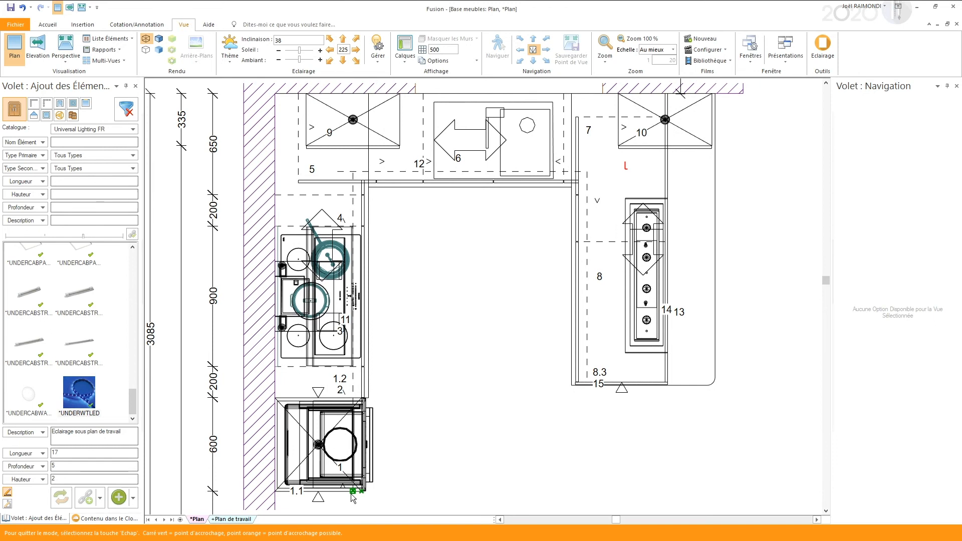
pyautogui.click(353, 171)
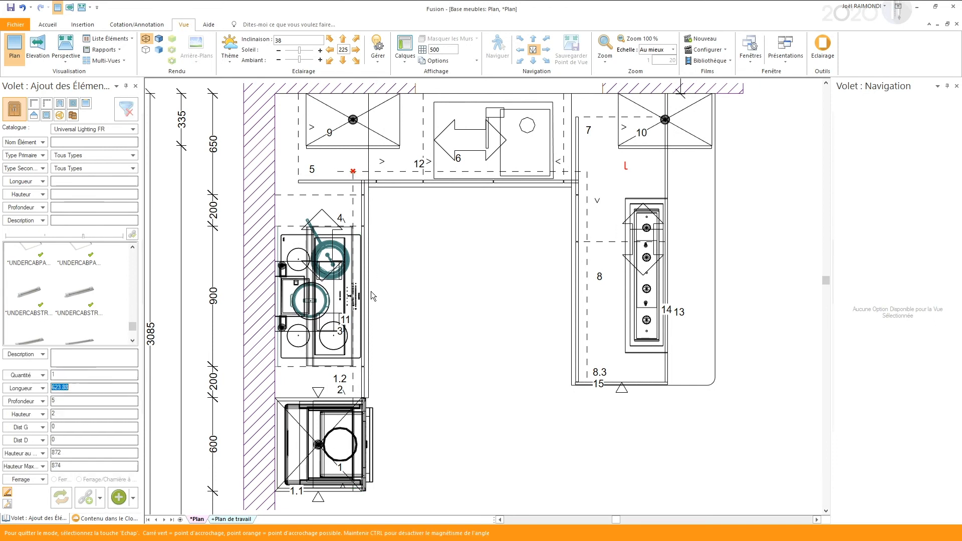
pyautogui.click(353, 494)
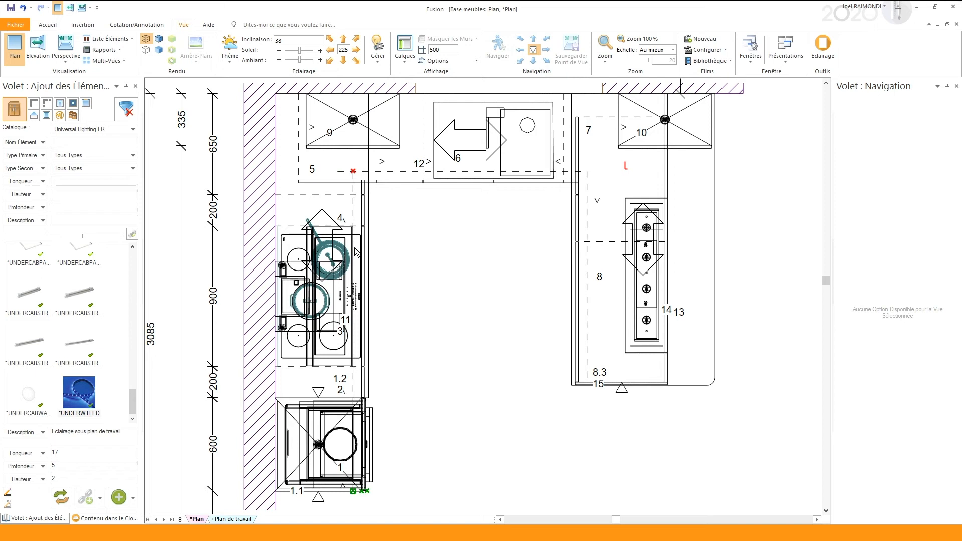
pyautogui.rightClick(439, 341)
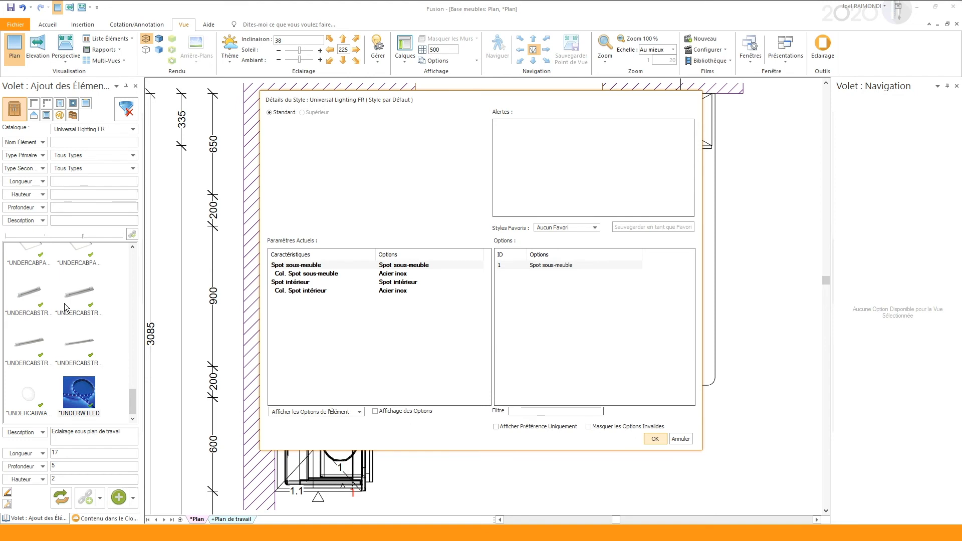
pyautogui.click(654, 439)
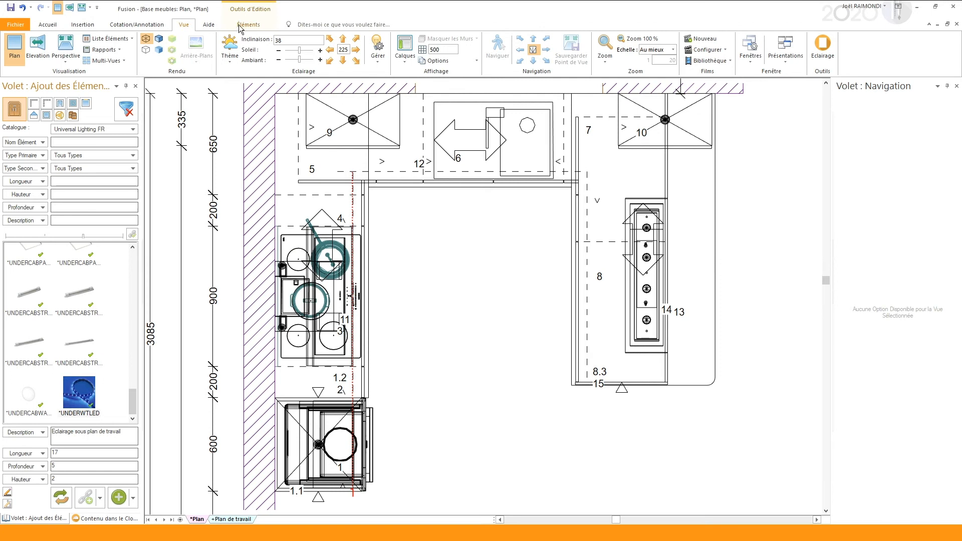
# - Create a new light zone named z - Led containing the selected *UNDERWTLED strip
pyautogui.click(374, 54)
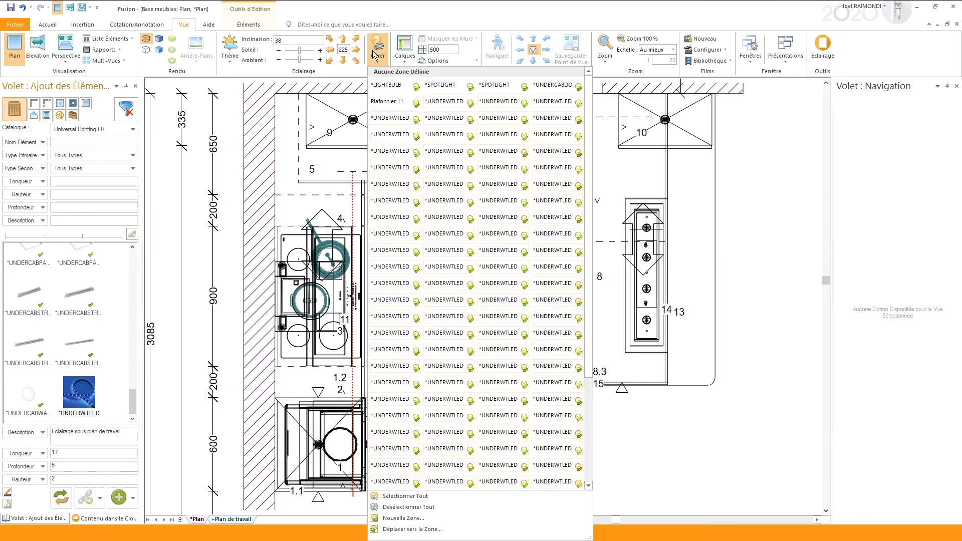
pyautogui.moveTo(589, 128); pyautogui.dragTo(611, 150)
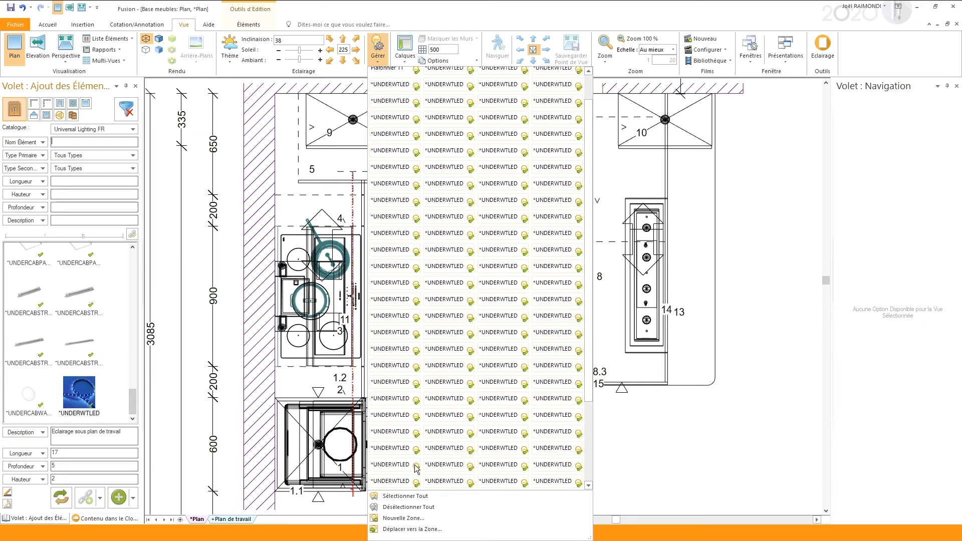
pyautogui.click(400, 519)
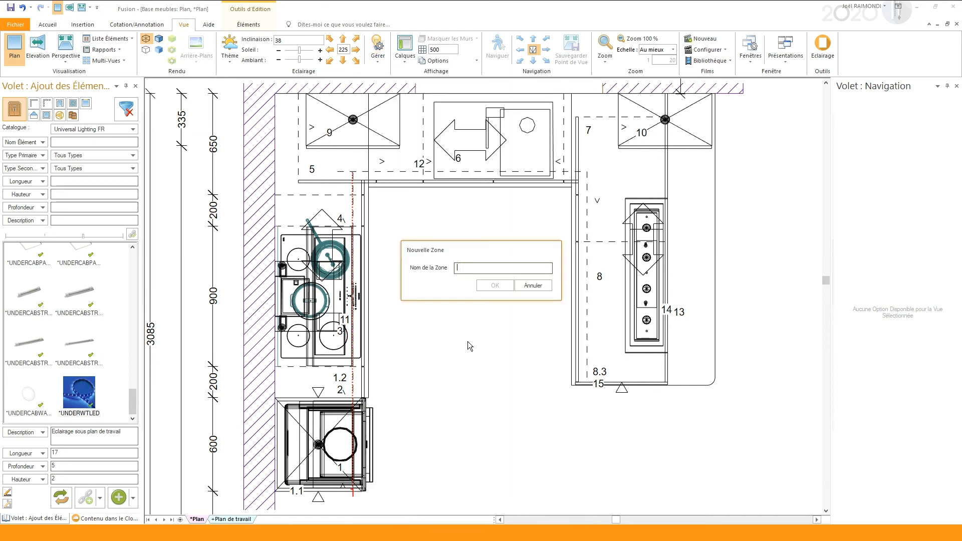
pyautogui.write('z - Led')
pyautogui.click(494, 286)
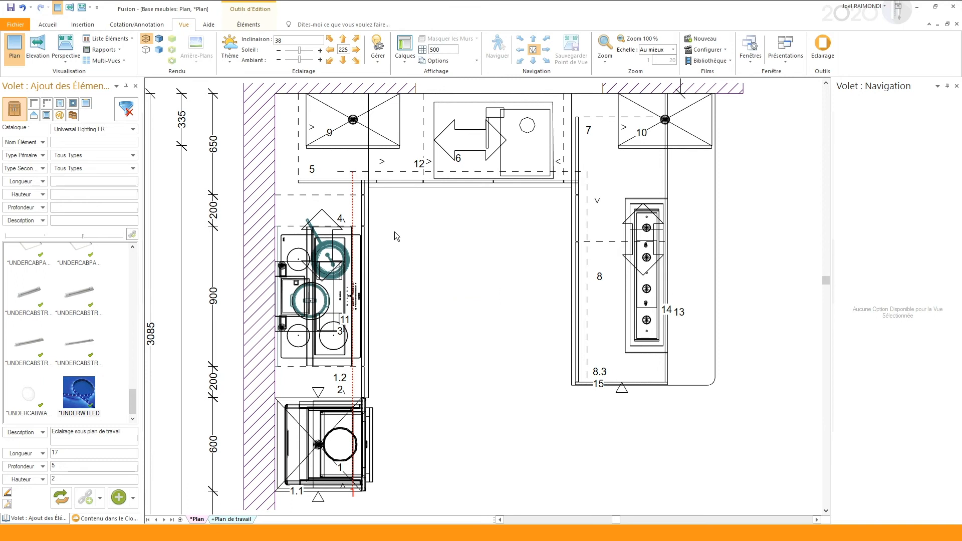
# - Check the light zones and select all the lights in the z - Led zone
pyautogui.click(375, 55)
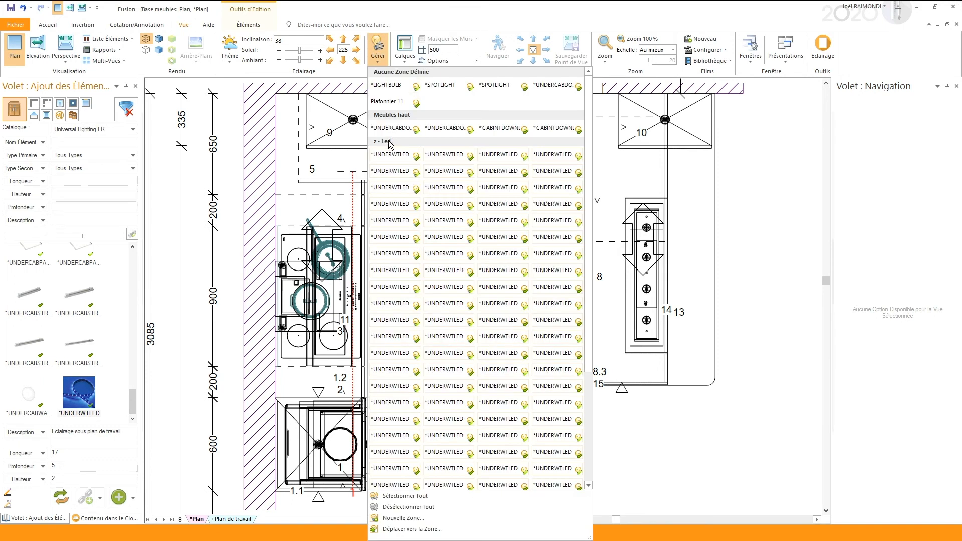
pyautogui.rightClick(390, 145)
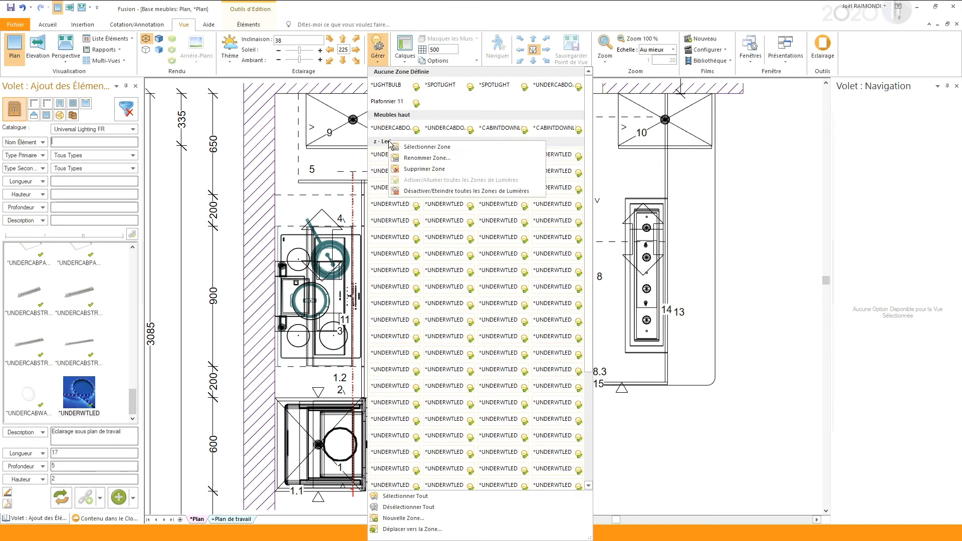
pyautogui.click(414, 147)
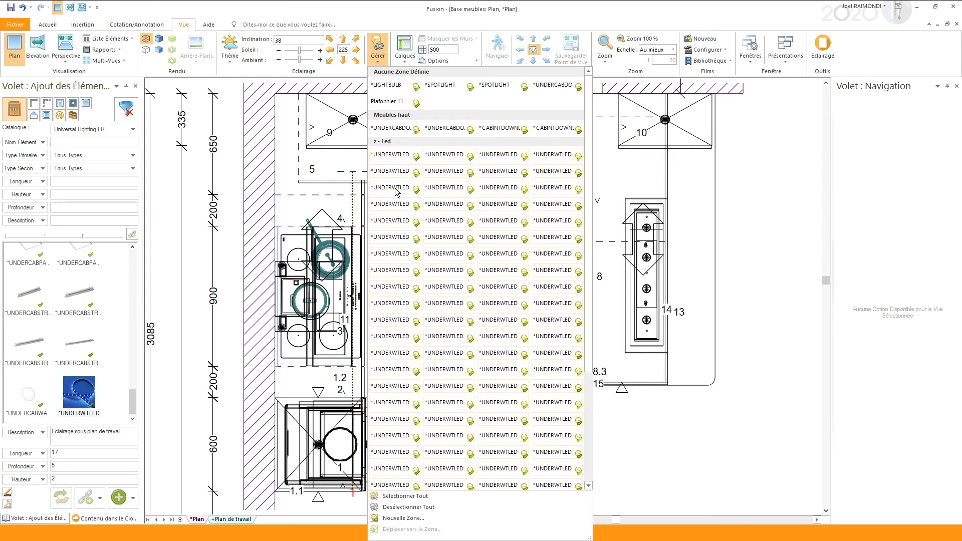
pyautogui.rightClick(394, 147)
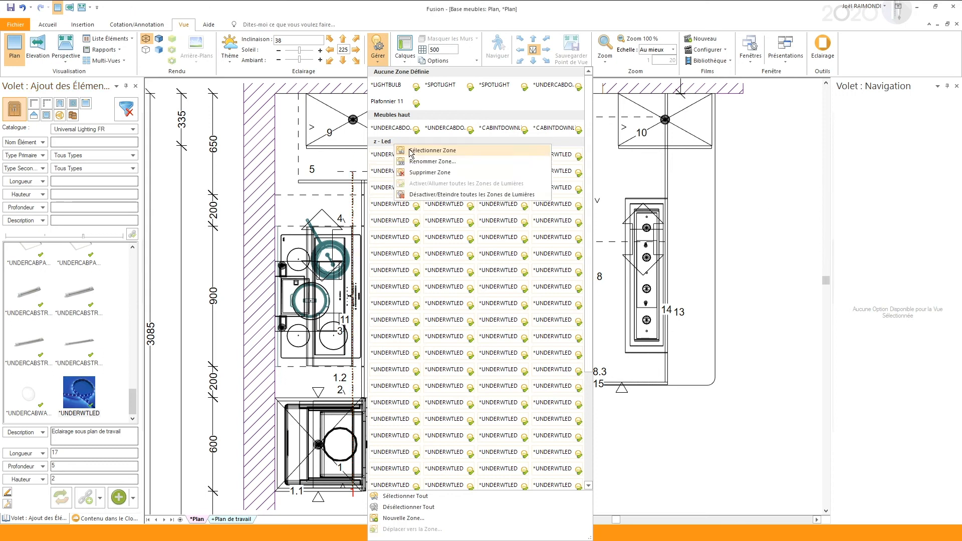
pyautogui.click(414, 150)
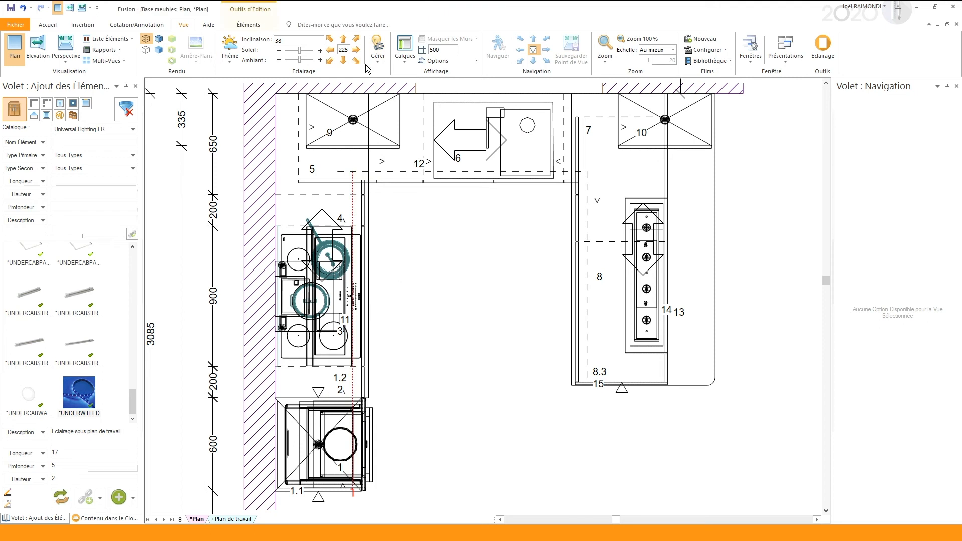
# - Move the hob-side LED strip 10 mm to the right in the plan and set its Z height to 140
pyautogui.click(248, 24)
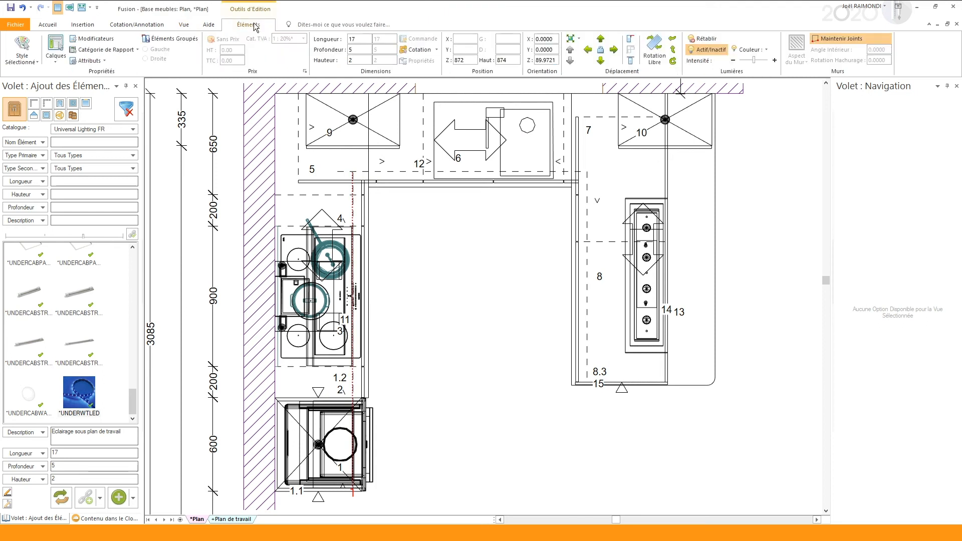
pyautogui.click(611, 52)
pyautogui.write('80')
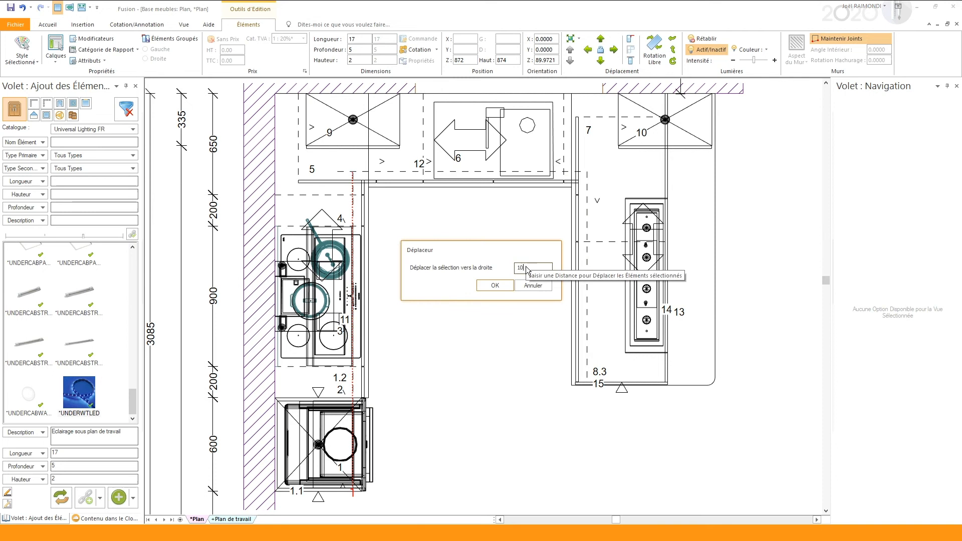
pyautogui.press('Return')
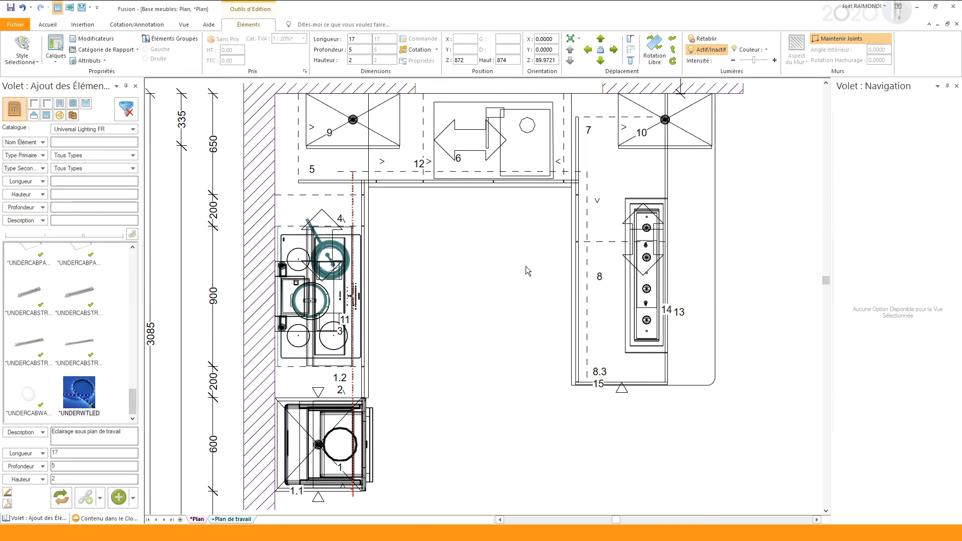
pyautogui.doubleClick(468, 59)
pyautogui.write('140')
# - Draw a *UNDERWTLED strip along the sink-side base cabinet line, from the hob-side inner corner to the peninsula's inner corner
pyautogui.click(7, 492)
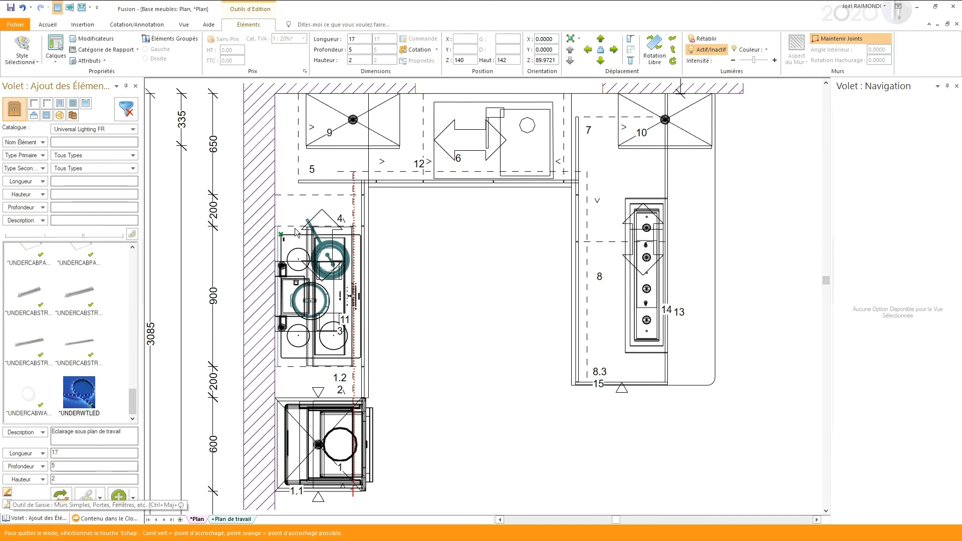
pyautogui.click(353, 172)
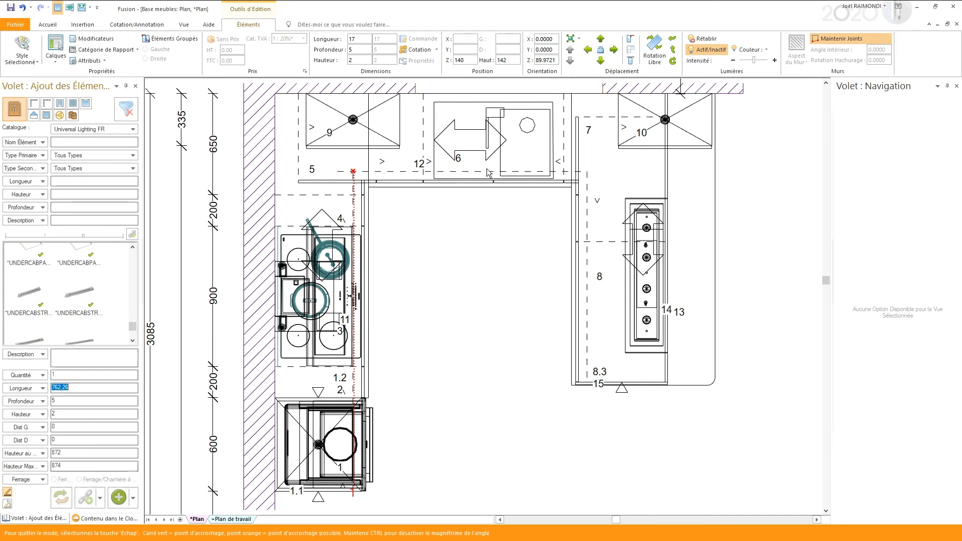
pyautogui.click(586, 172)
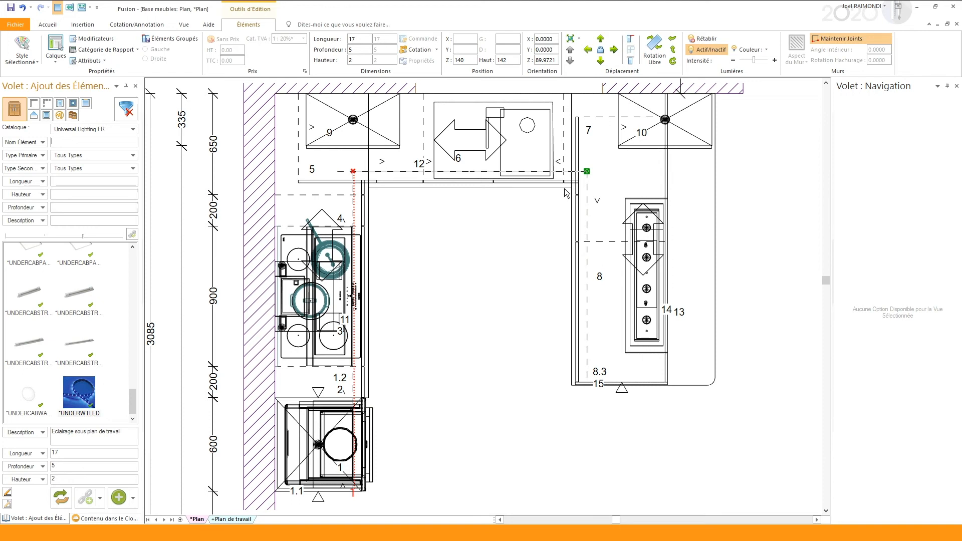
pyautogui.click(530, 185)
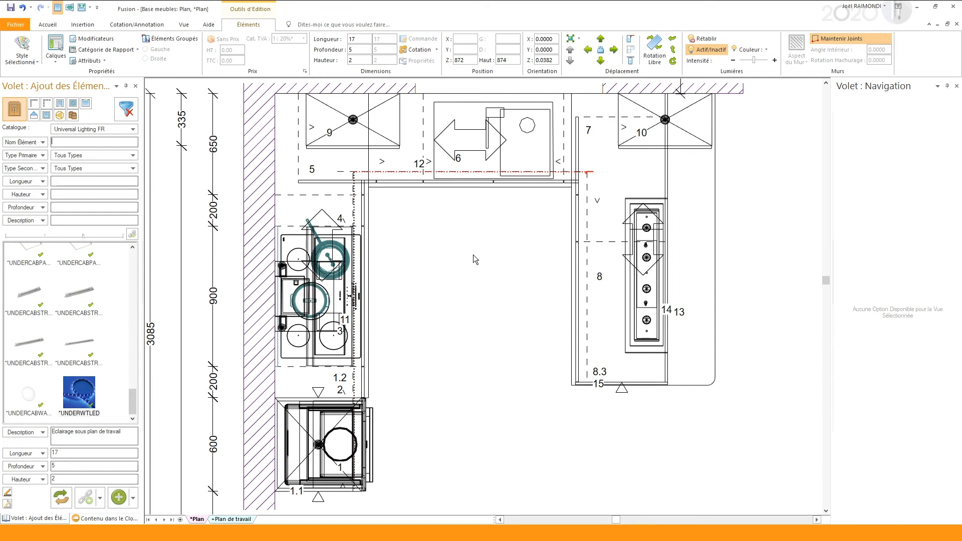
# - Move the selected sink-side LED strip into the z - Led light zone
pyautogui.click(183, 25)
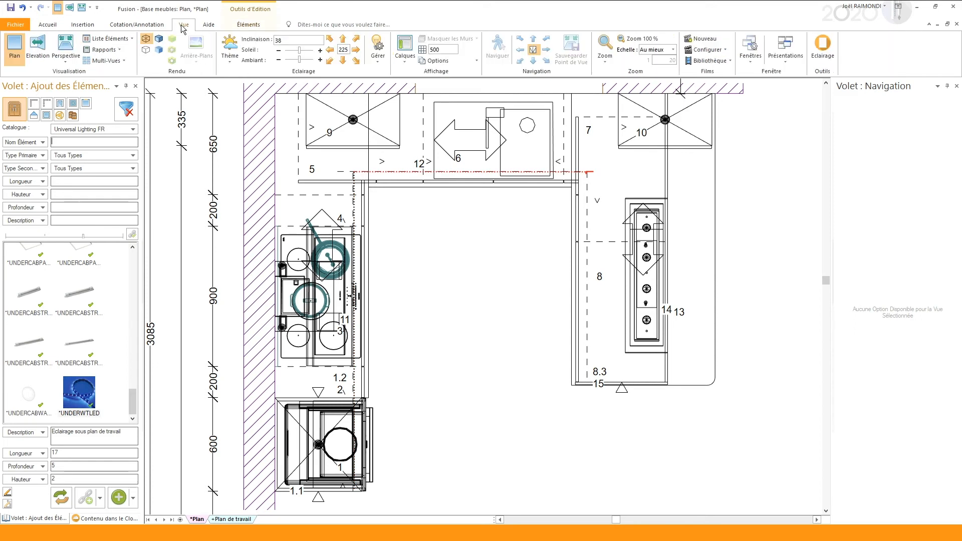
pyautogui.click(376, 64)
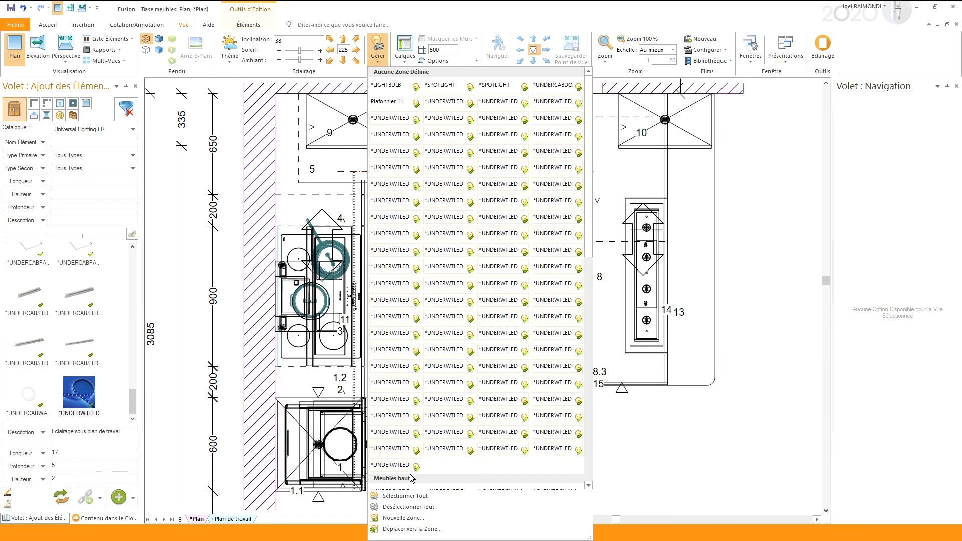
pyautogui.click(415, 530)
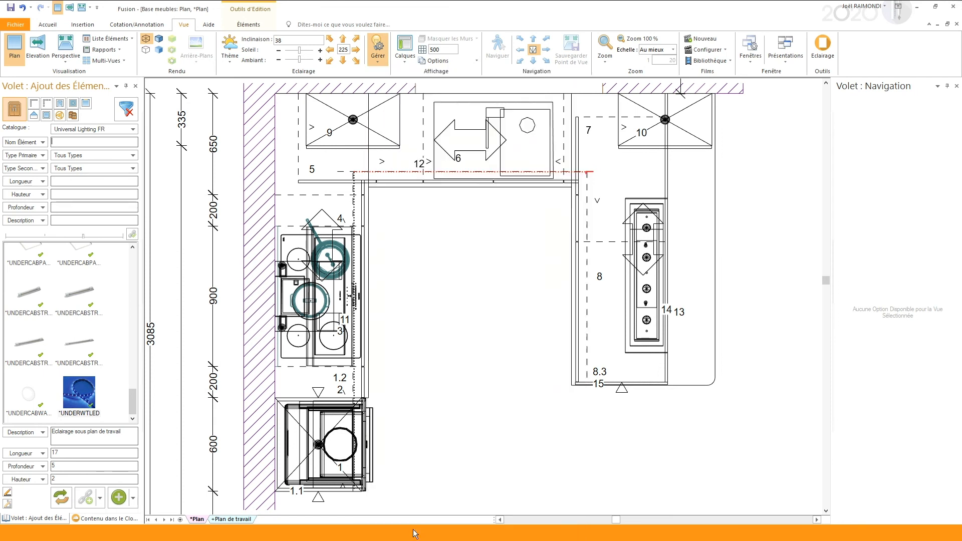
pyautogui.click(549, 267)
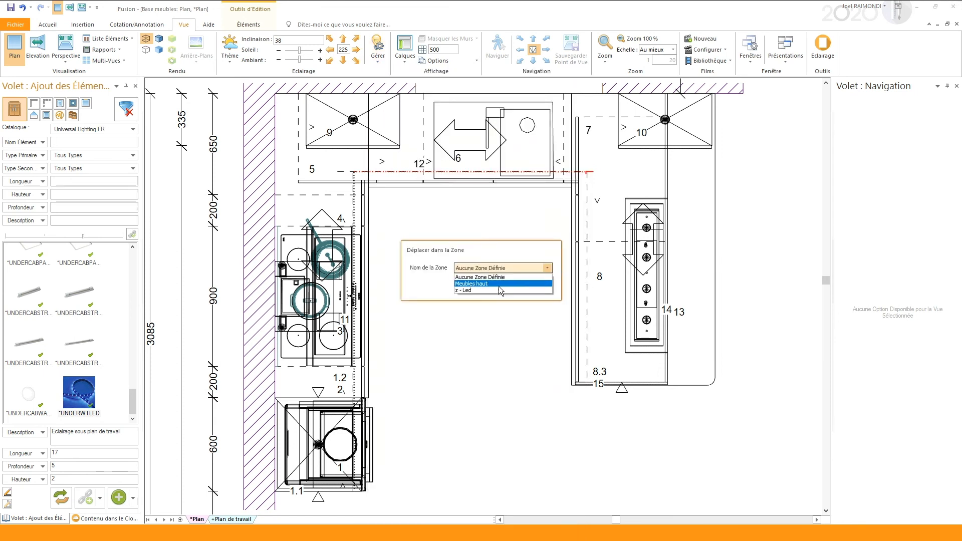
pyautogui.click(476, 287)
pyautogui.click(493, 285)
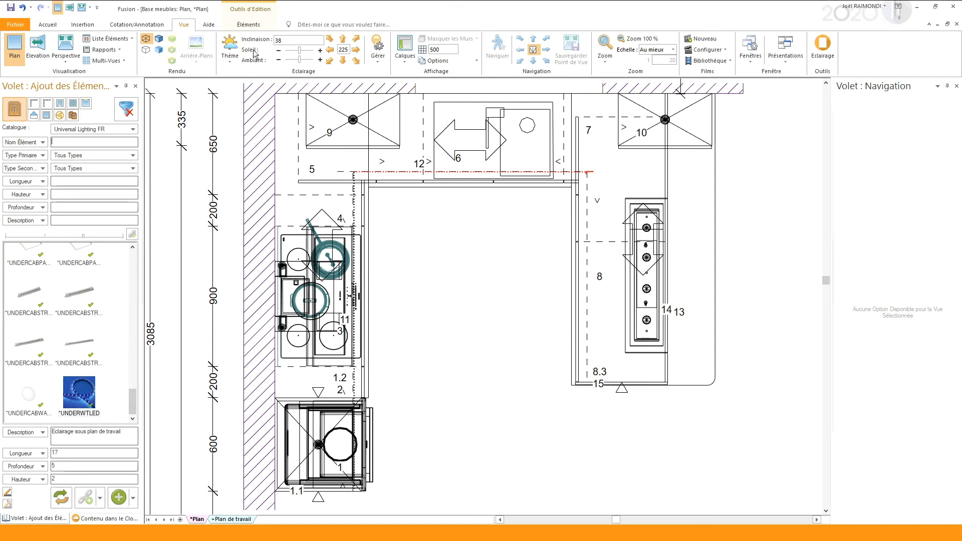
# - Shift the sink-side LED strip 5 mm towards the room, set its Z height to 140 and clear the selection
pyautogui.click(247, 26)
pyautogui.click(603, 60)
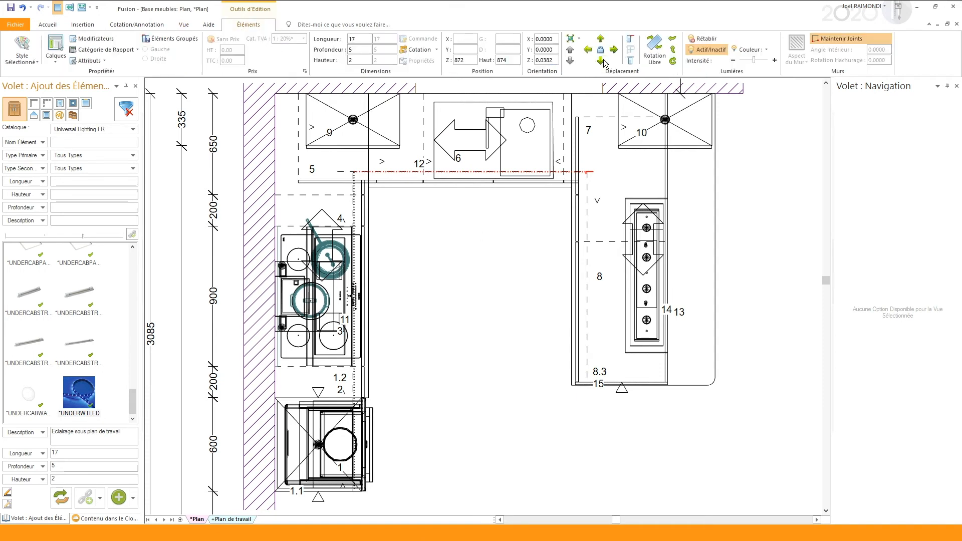
pyautogui.write('5')
pyautogui.press('Return')
pyautogui.doubleClick(473, 61)
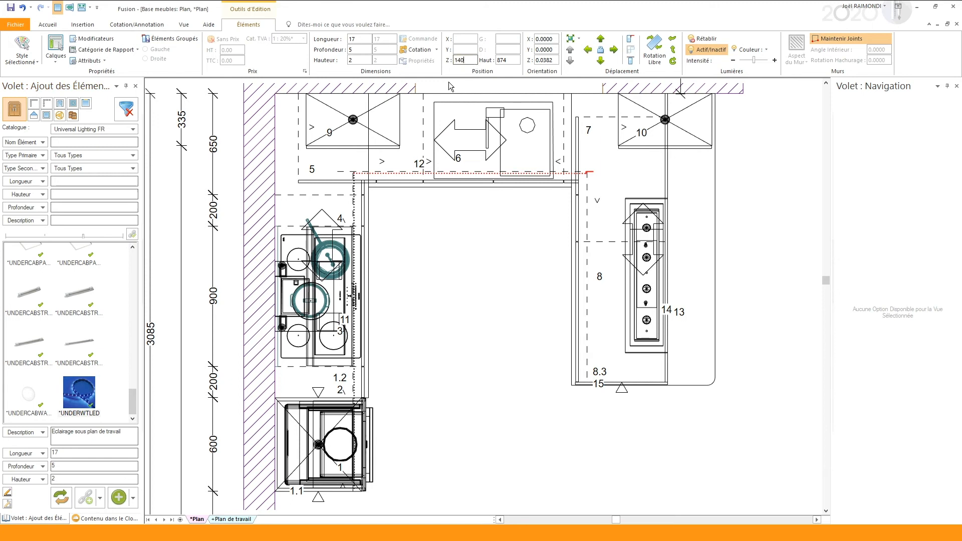
pyautogui.write('140')
pyautogui.click(468, 256)
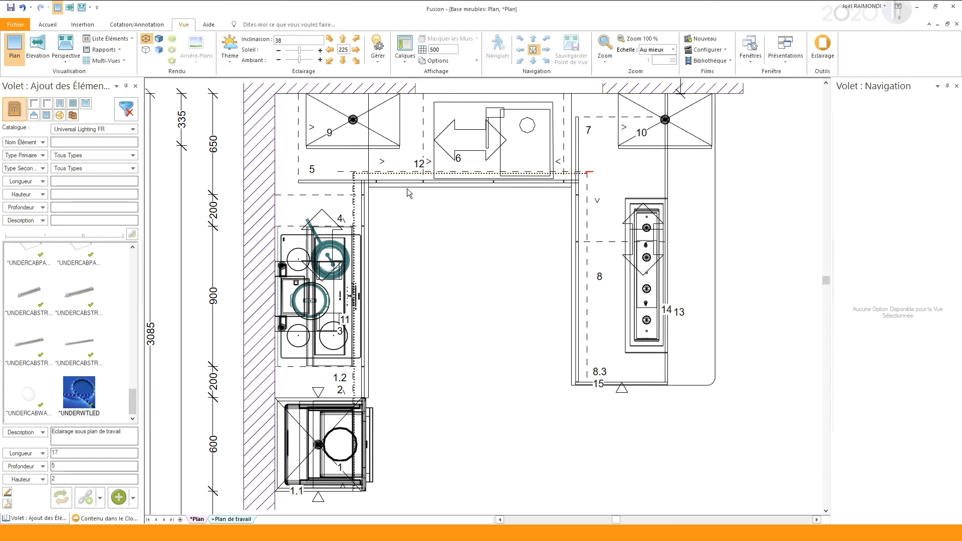
# - Select the whole z - Led zone and examine the light colour choices available for its strips
pyautogui.moveTo(333, 159); pyautogui.dragTo(381, 341)
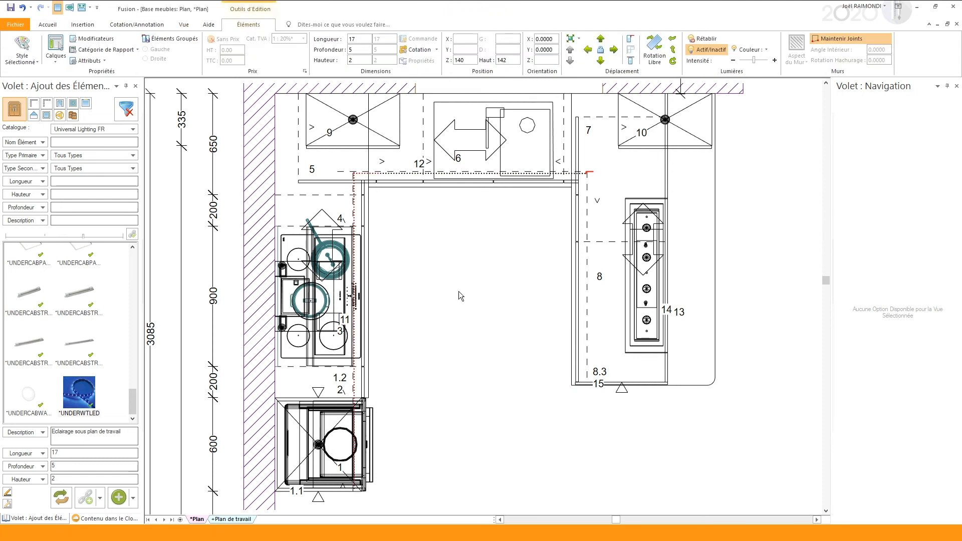
pyautogui.click(453, 269)
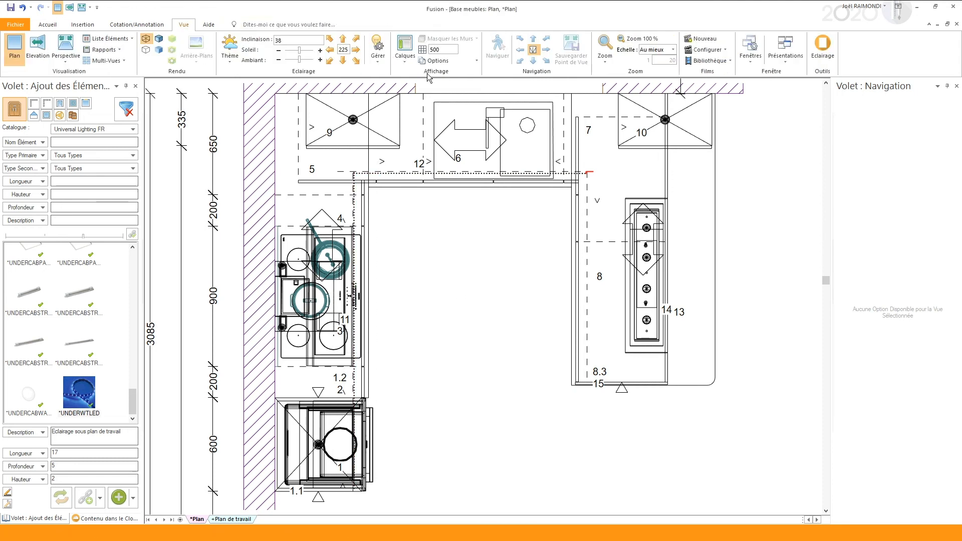
pyautogui.click(378, 62)
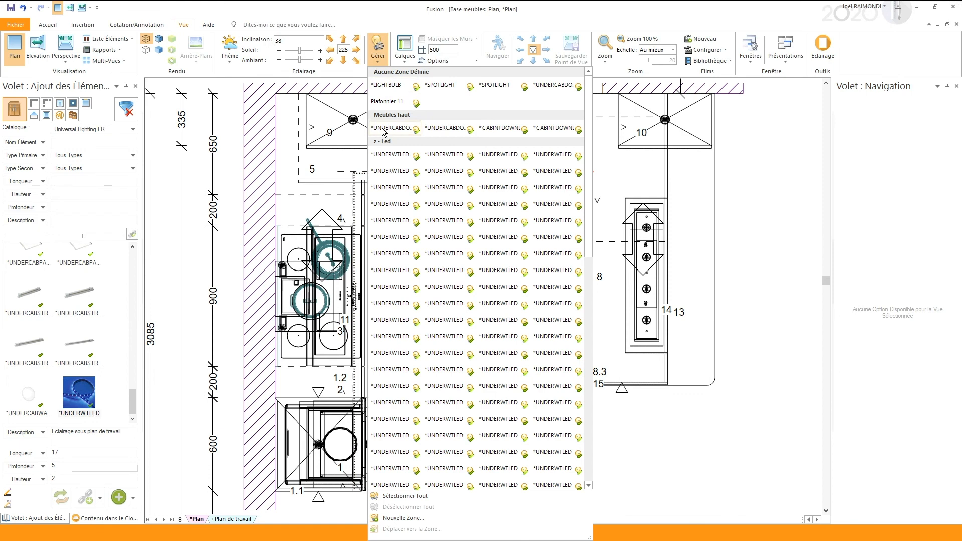
pyautogui.rightClick(387, 143)
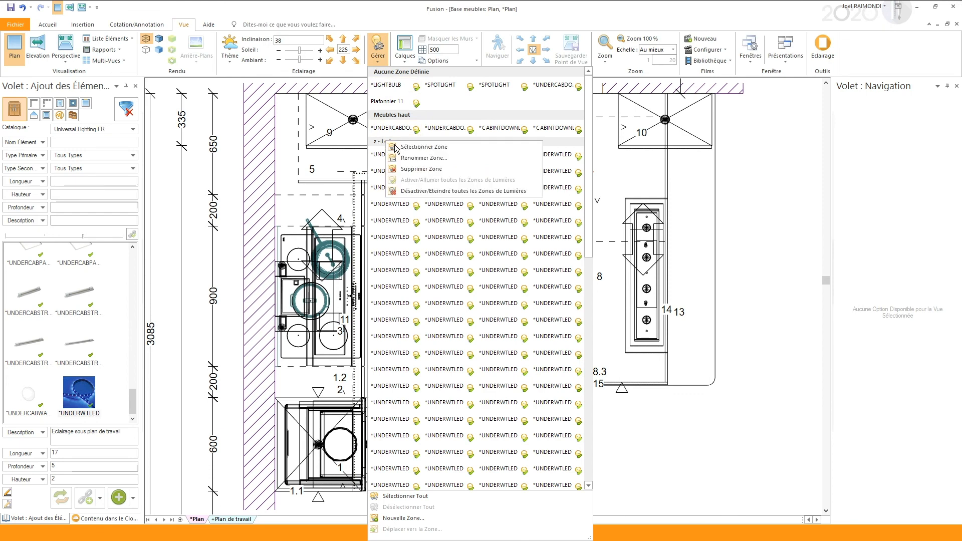
pyautogui.click(432, 151)
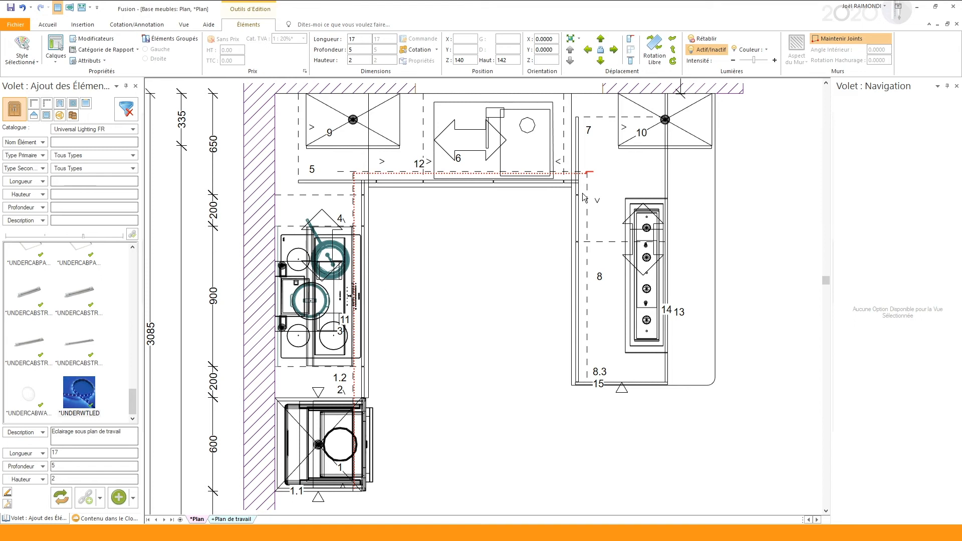
pyautogui.click(766, 50)
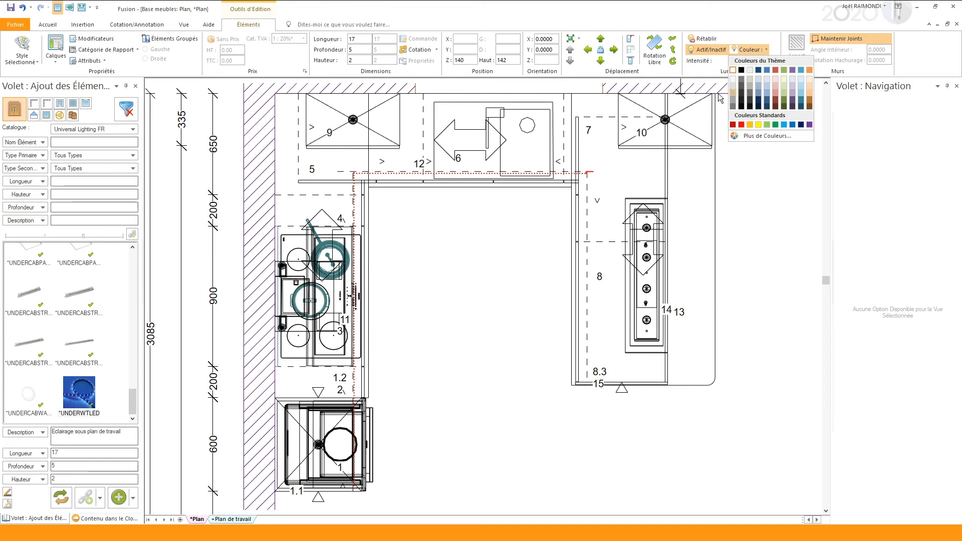
pyautogui.click(484, 232)
# - Show the kitchen in perspective with nothing selected and start its photorealistic rendering with the LED strips
pyautogui.press('F7')
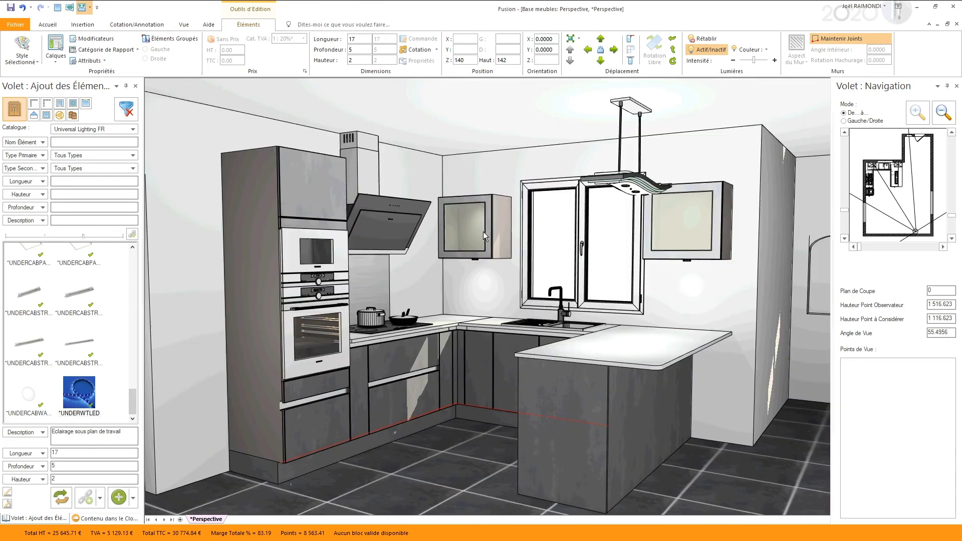
pyautogui.click(468, 472)
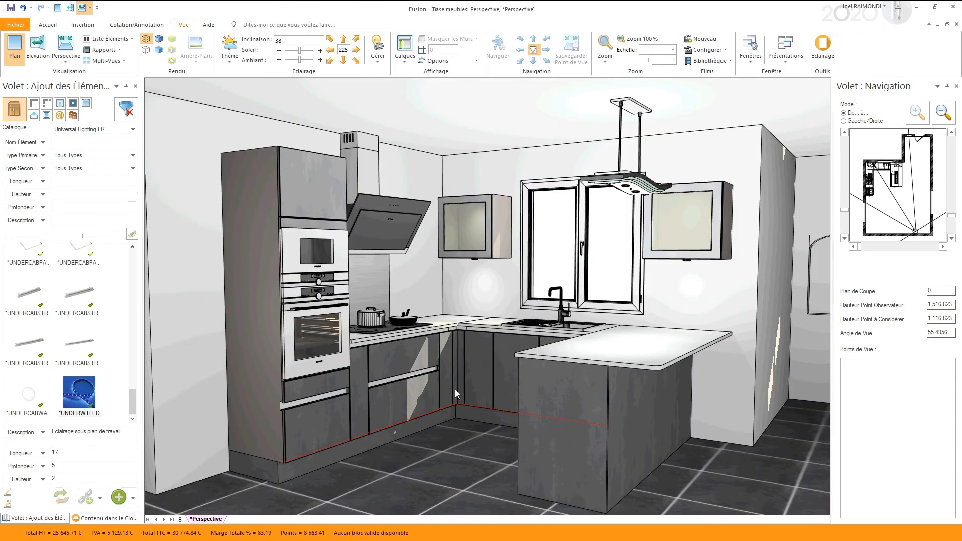
pyautogui.click(163, 43)
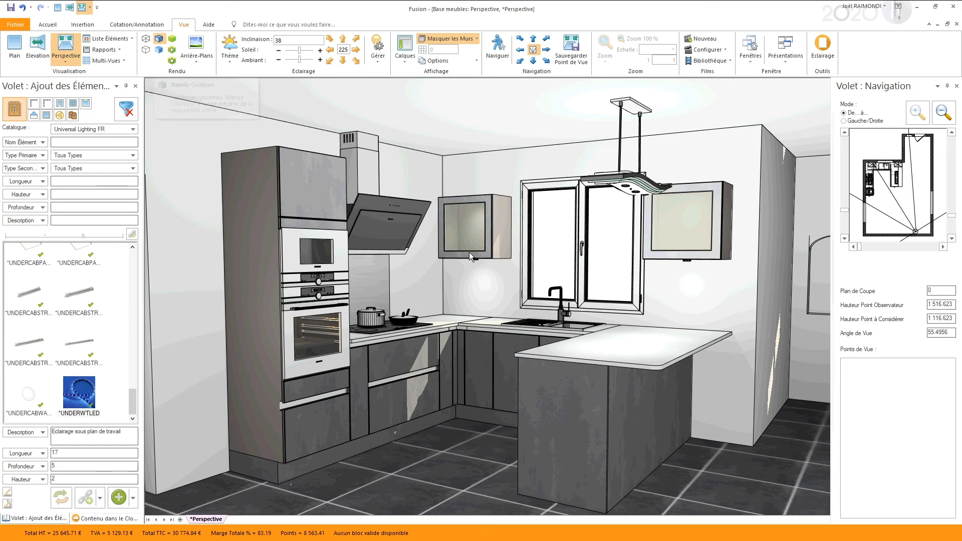
pyautogui.moveTo(503, 259); pyautogui.dragTo(531, 249, button='middle')
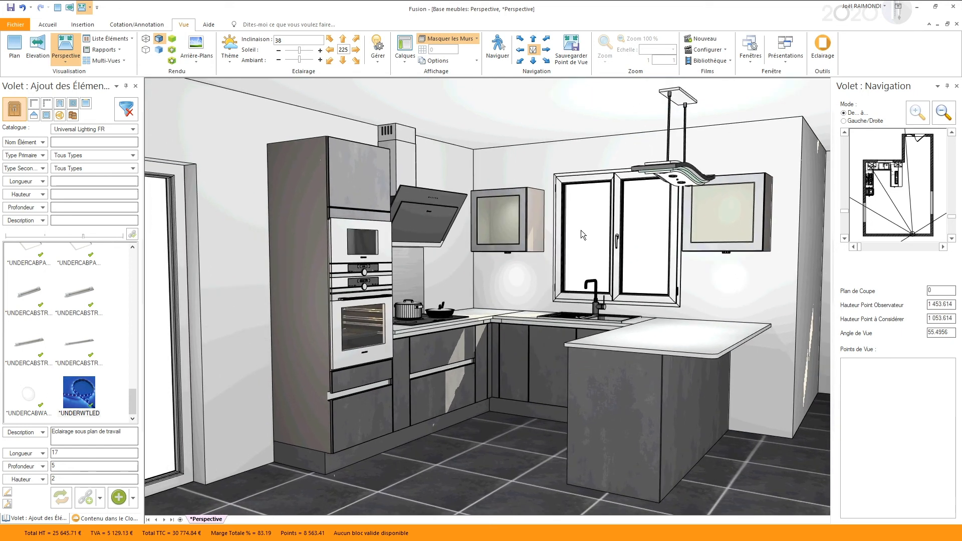
pyautogui.click(175, 49)
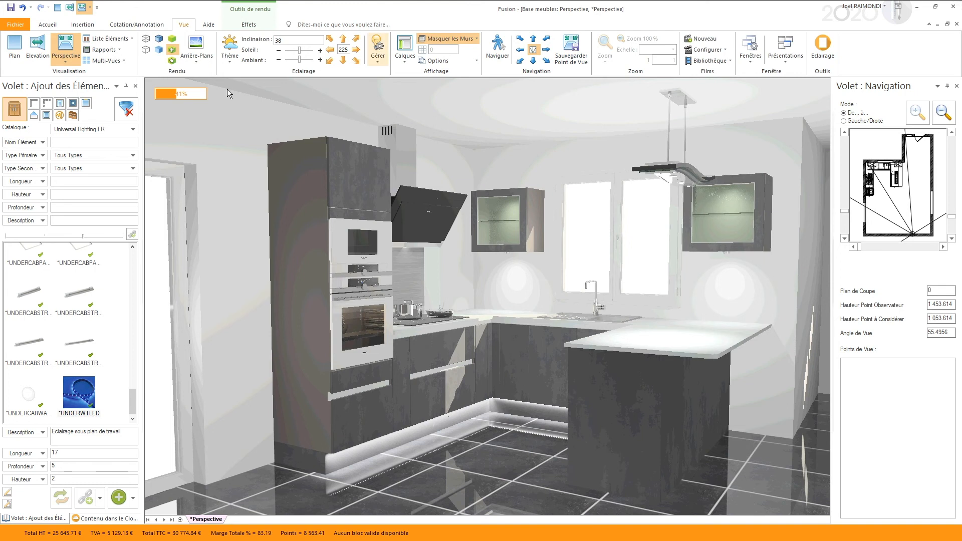
# - Select every strip in the z - Led zone and lower their light intensity slightly
pyautogui.click(377, 50)
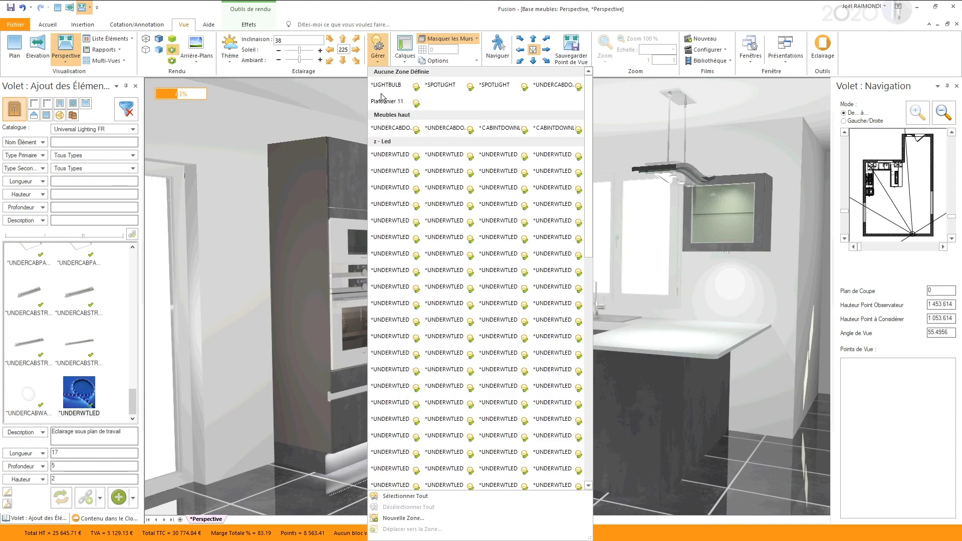
pyautogui.click(401, 145)
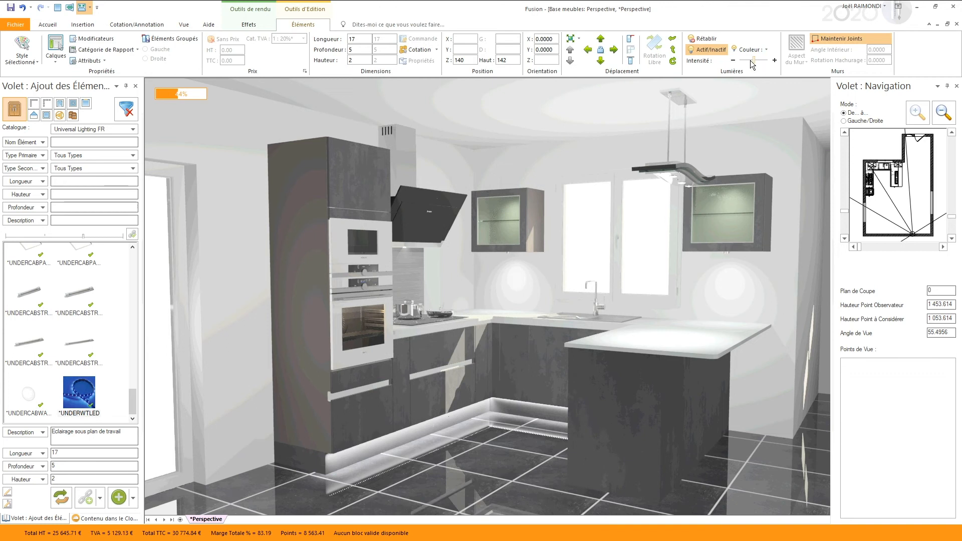
pyautogui.moveTo(753, 60); pyautogui.dragTo(746, 60)
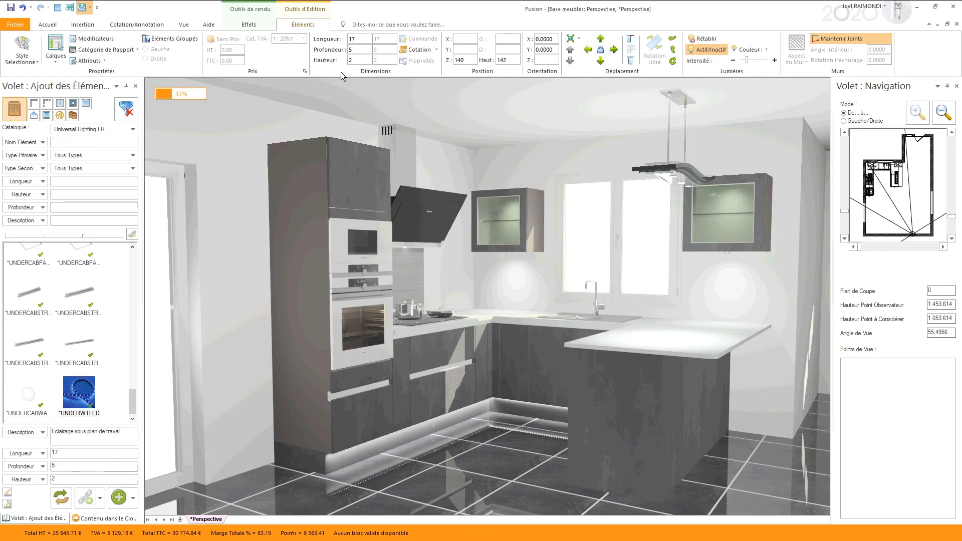
# - Select the lights of the Meubles haut zone instead and give them a light orange theme colour
pyautogui.click(185, 24)
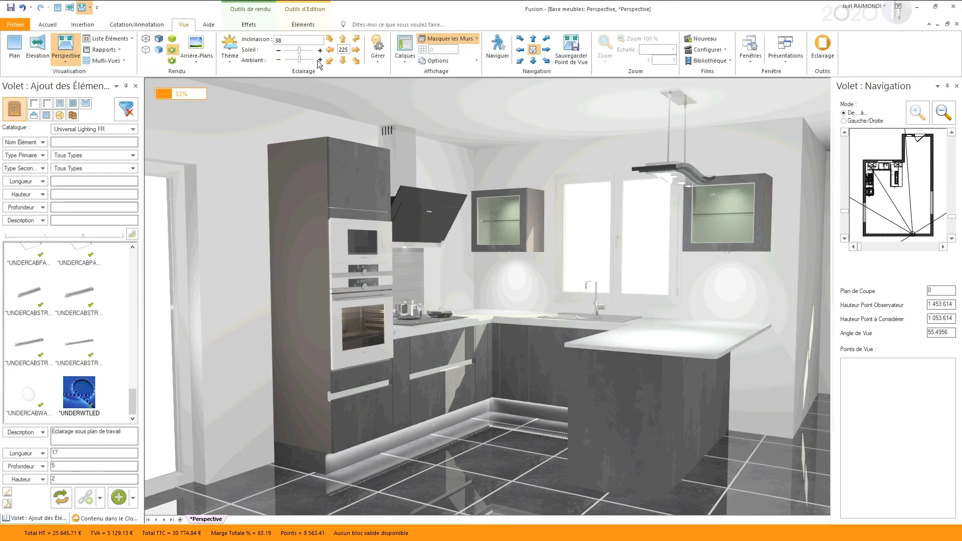
pyautogui.click(378, 48)
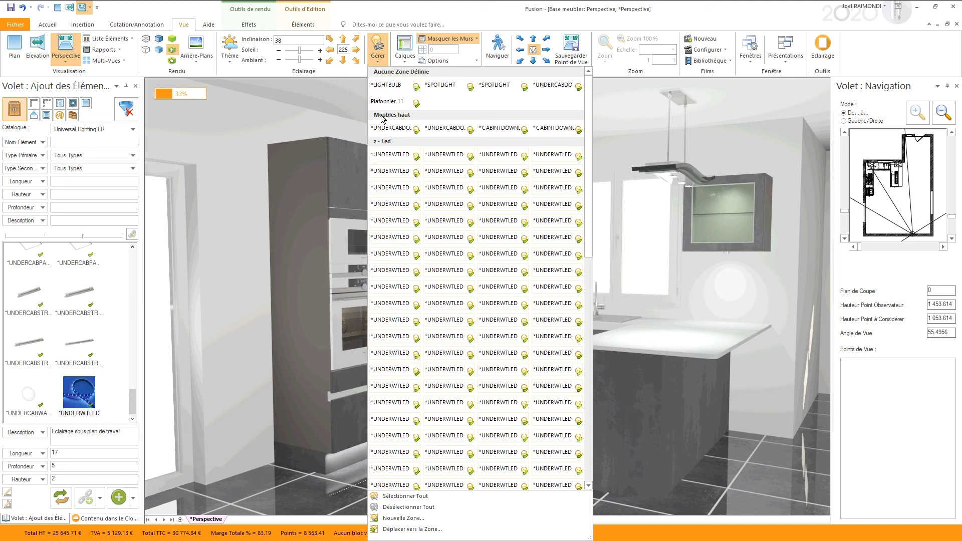
pyautogui.rightClick(383, 116)
pyautogui.click(403, 121)
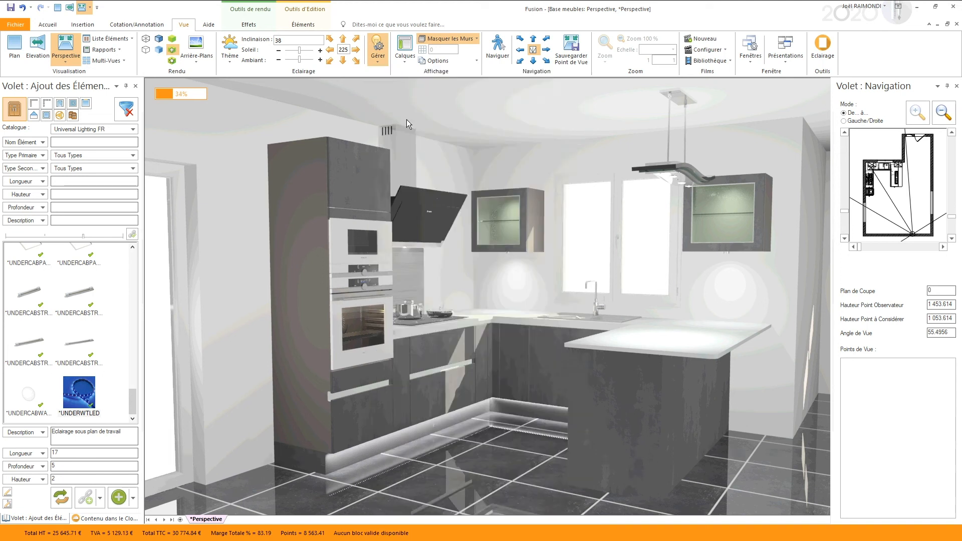
pyautogui.click(299, 25)
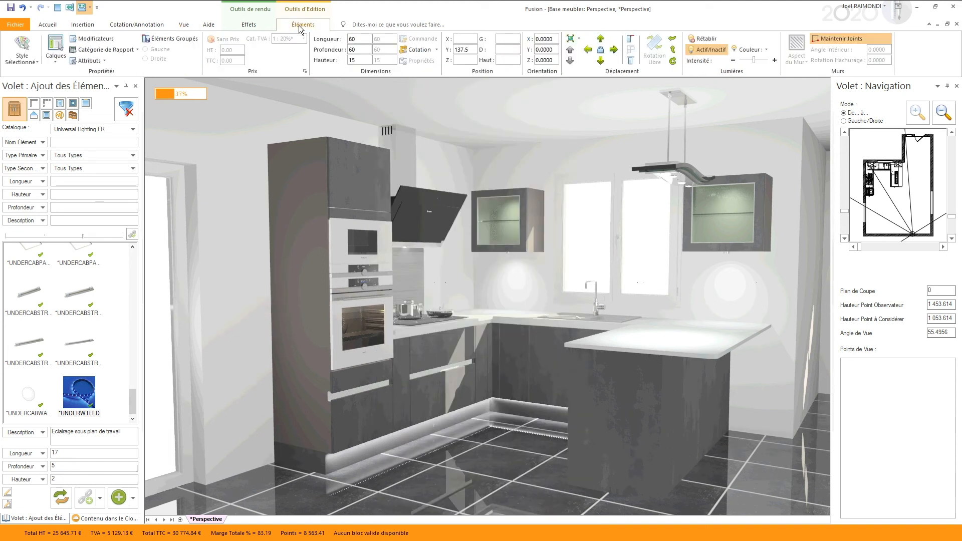
pyautogui.click(766, 49)
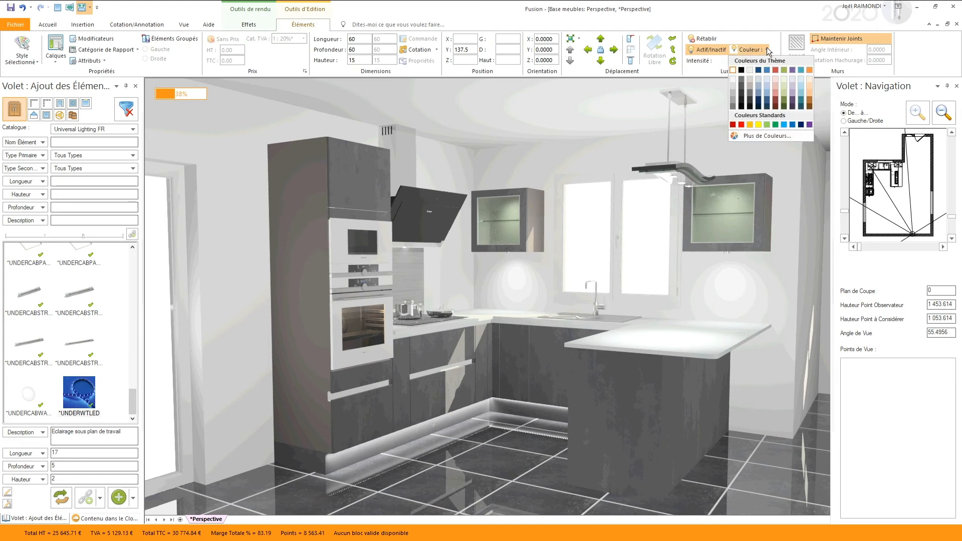
pyautogui.click(808, 92)
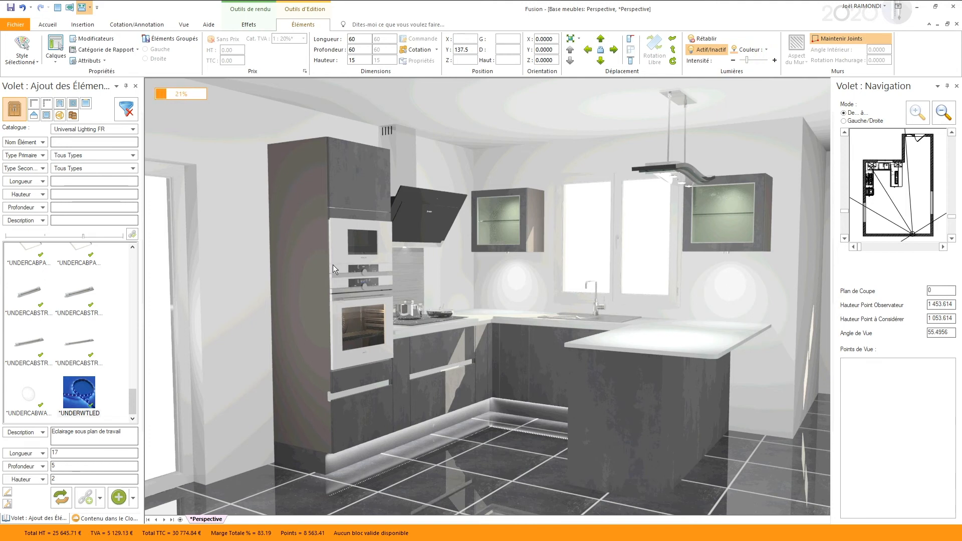
# - Select the oven's light bulb and examine the light colour choices available for it
pyautogui.moveTo(220, 279); pyautogui.dragTo(382, 329)
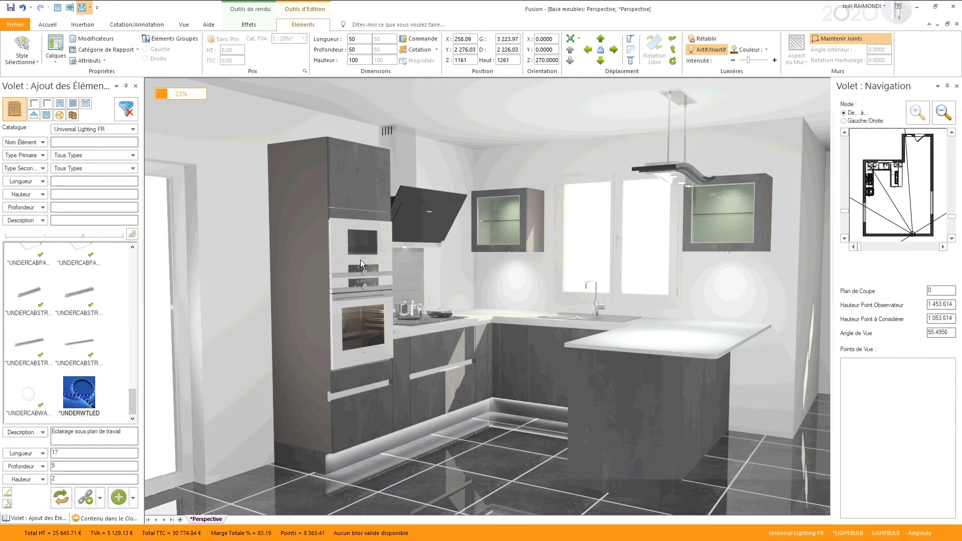
pyautogui.click(750, 49)
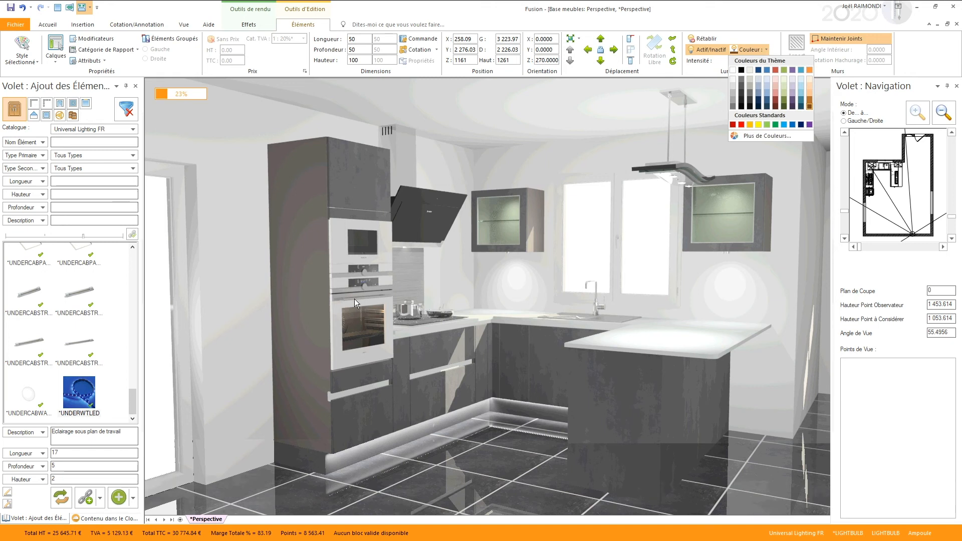
pyautogui.click(218, 152)
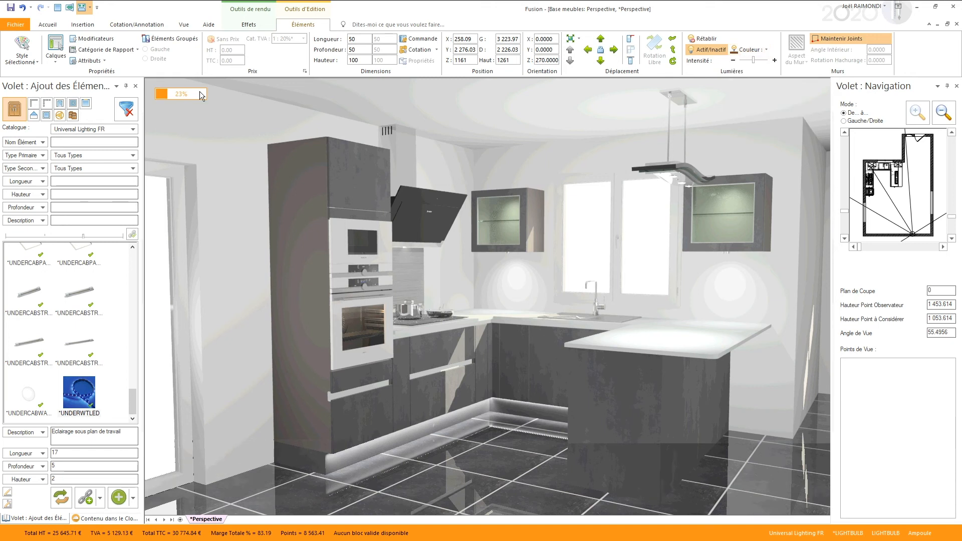
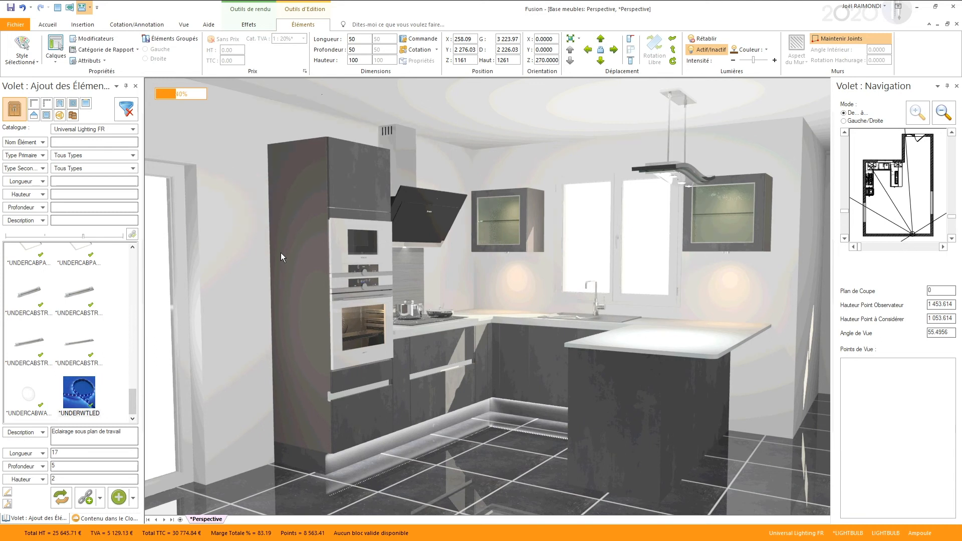
# - Switch the perspective from photorealistic rendering to the coloured display with outlines and set its angle of view to 85
pyautogui.click(75, 24)
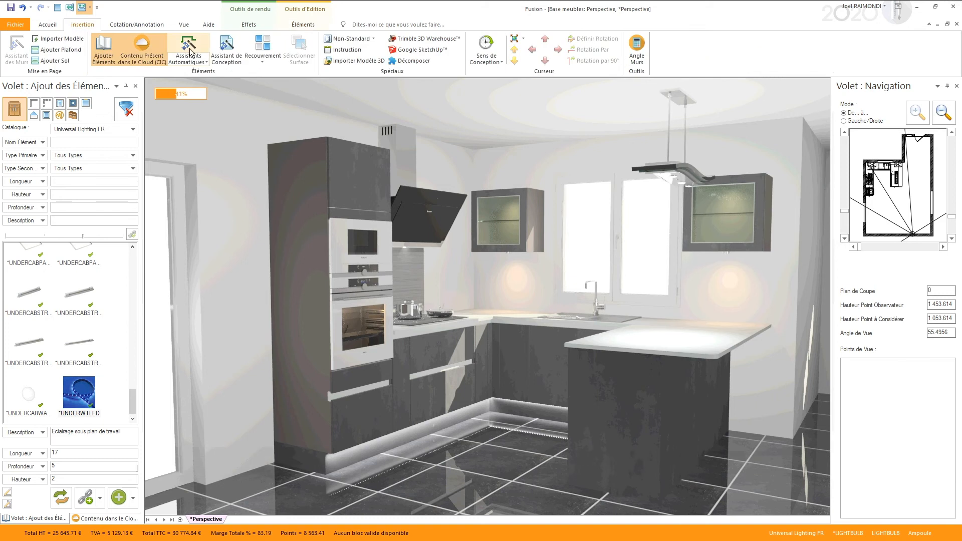
pyautogui.click(184, 26)
pyautogui.click(160, 39)
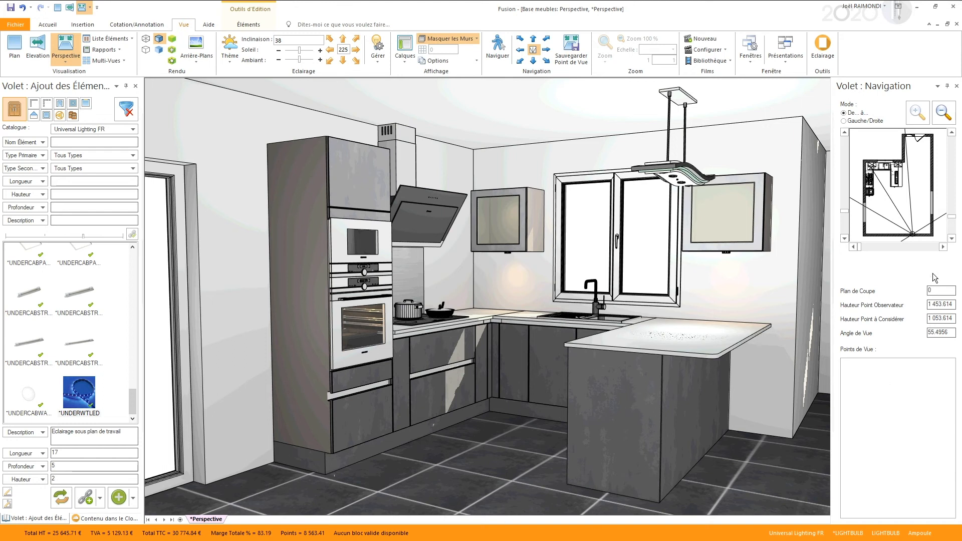
pyautogui.doubleClick(944, 332)
pyautogui.write('470')
pyautogui.press('Return')
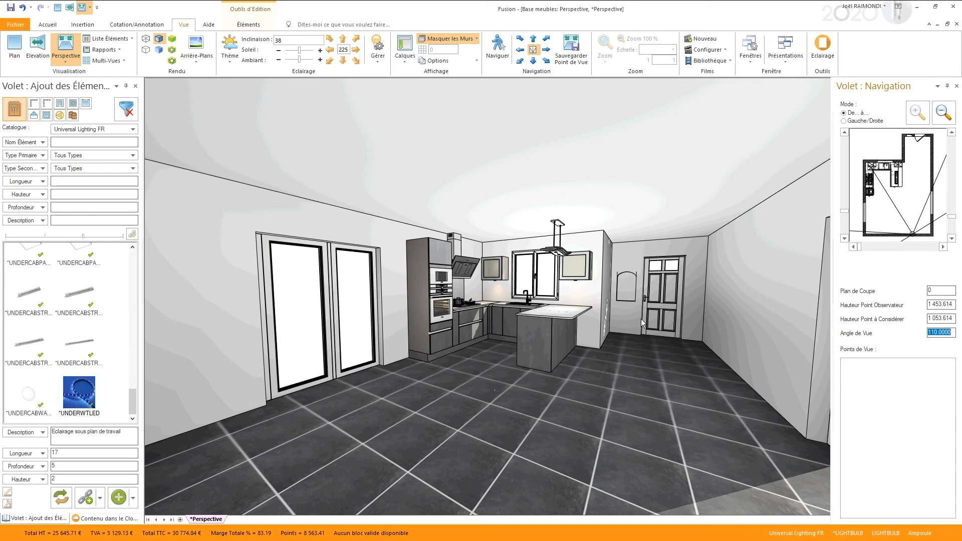
pyautogui.write('85')
pyautogui.press('Return')
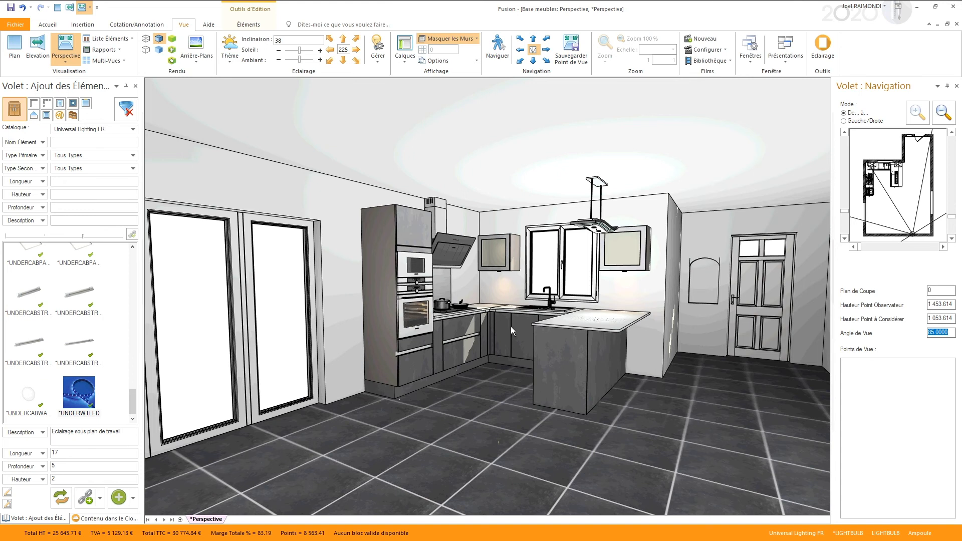
# - Try closer and wider framings of the kitchen, including an angle of view of 70, and return to 85
pyautogui.scroll(6, 505, 311)
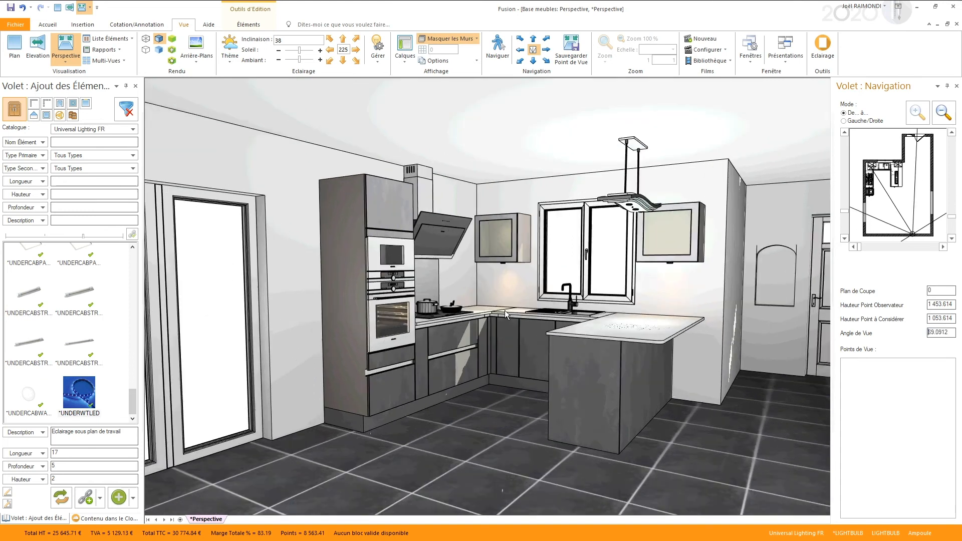
pyautogui.scroll(3, 505, 314)
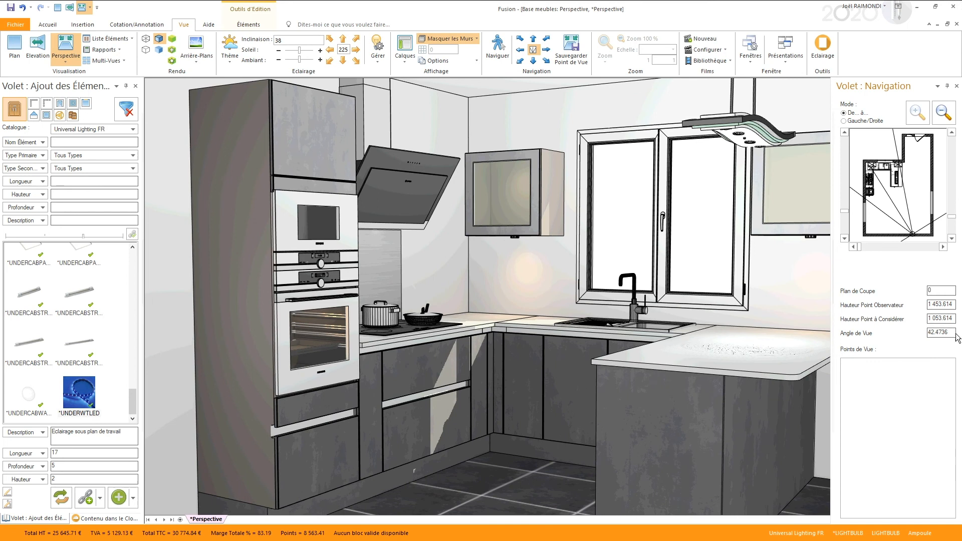
pyautogui.scroll(-5, 946, 335)
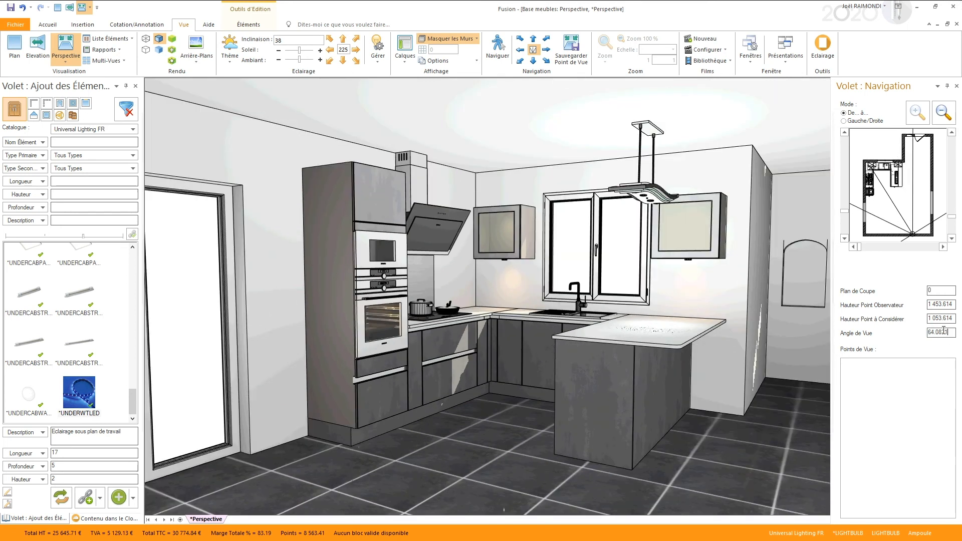
pyautogui.press('BackSpace')
pyautogui.press('BackSpace')
pyautogui.press('BackSpace')
pyautogui.press('BackSpace')
pyautogui.press('BackSpace')
pyautogui.press('BackSpace')
pyautogui.press('BackSpace')
pyautogui.write('70')
pyautogui.press('Return')
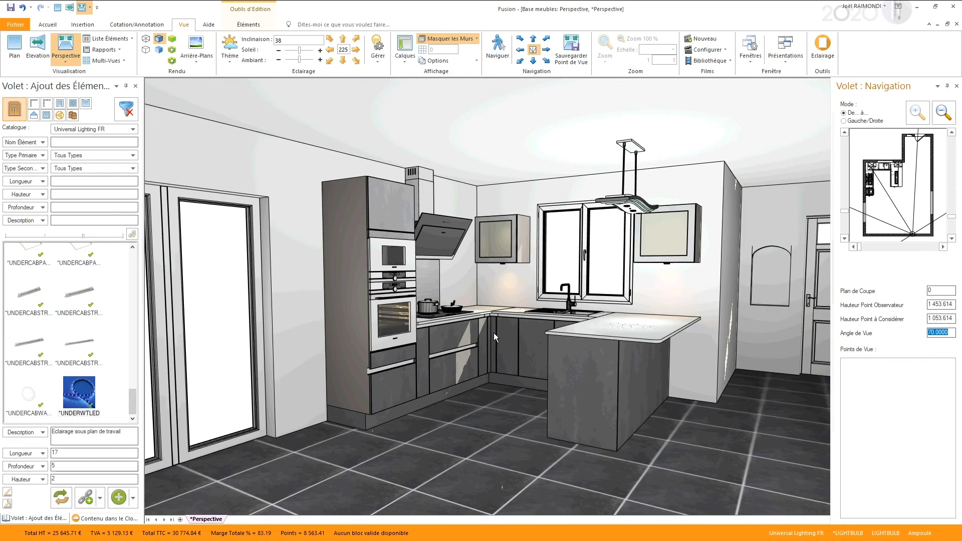
pyautogui.press('Return')
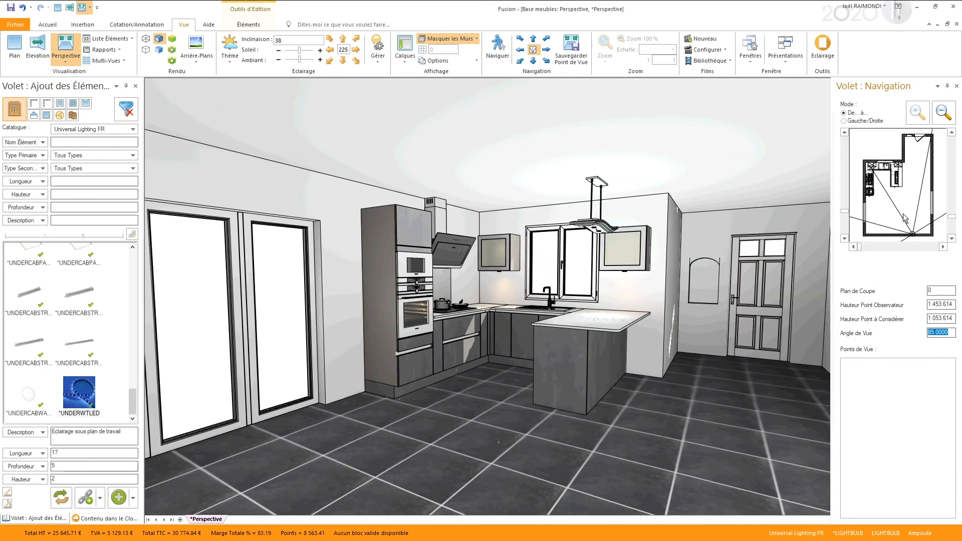
# - Move the observer point closer to the kitchen and reframe the perspective with a slightly lower viewpoint
pyautogui.click(905, 218)
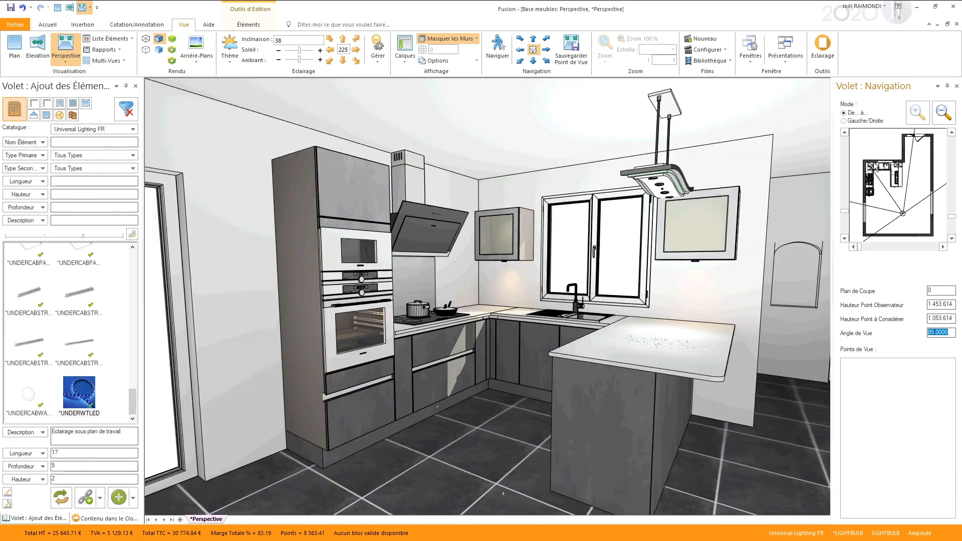
pyautogui.scroll(-10, 519, 270)
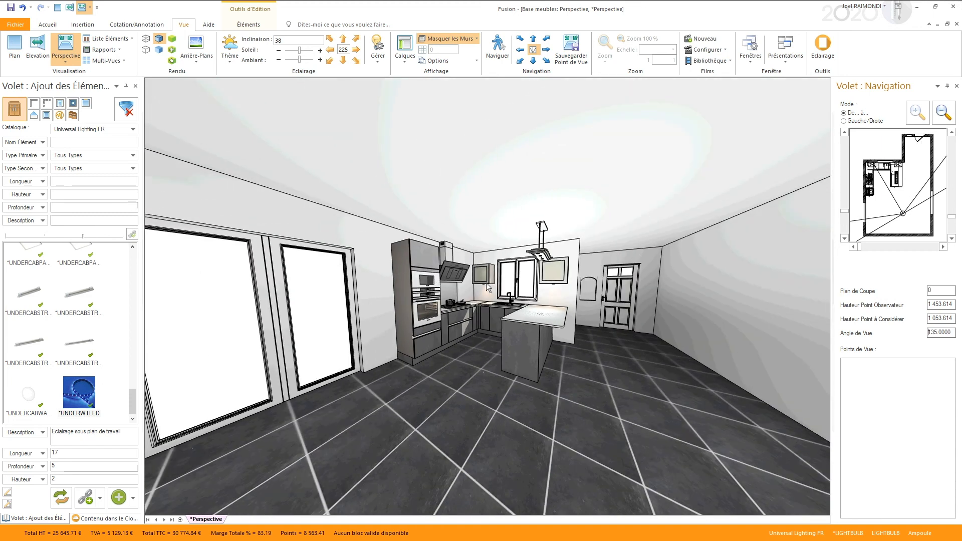
pyautogui.scroll(10, 486, 285)
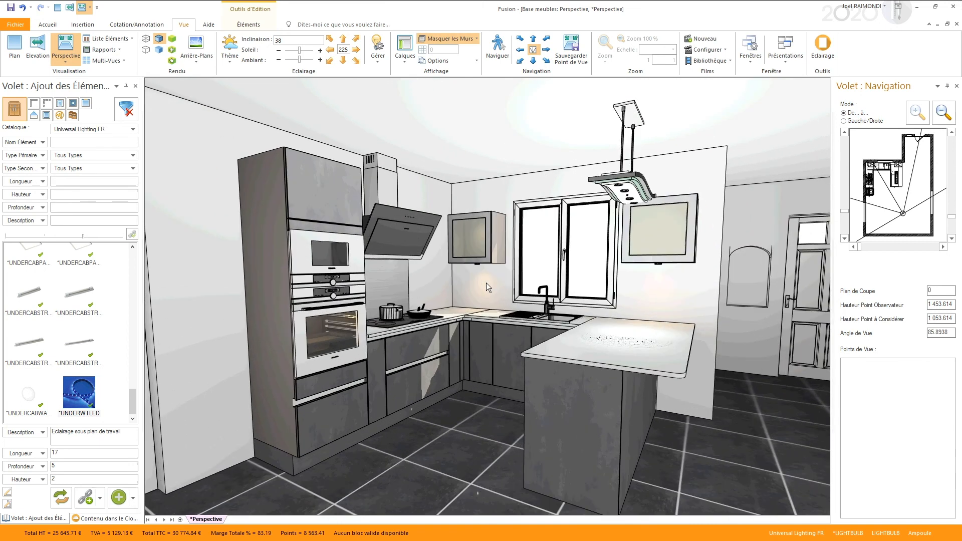
pyautogui.moveTo(488, 288); pyautogui.dragTo(509, 264, button='middle')
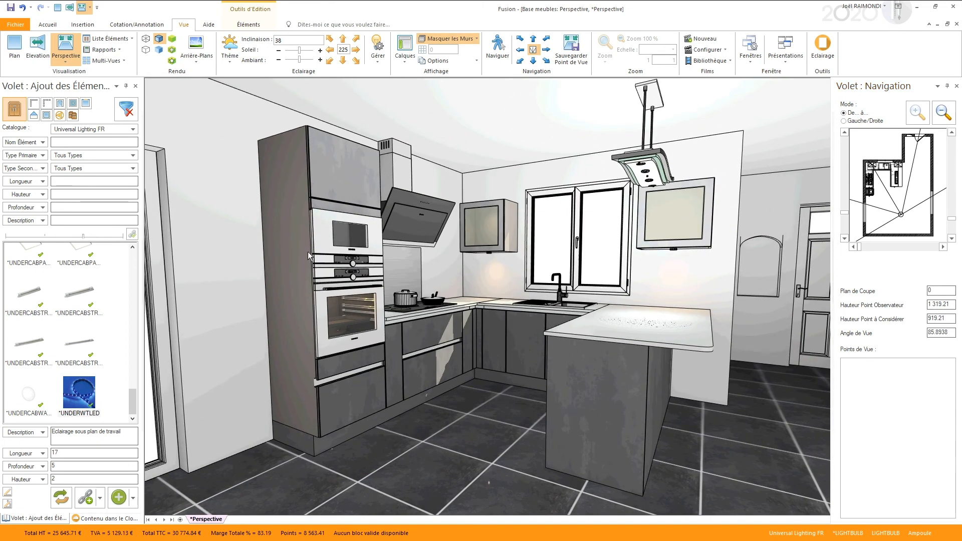
# - Open the floor covering materials and choose the Brick Effect - Light group from the 2020 Wooden Floors catalogue
pyautogui.click(83, 25)
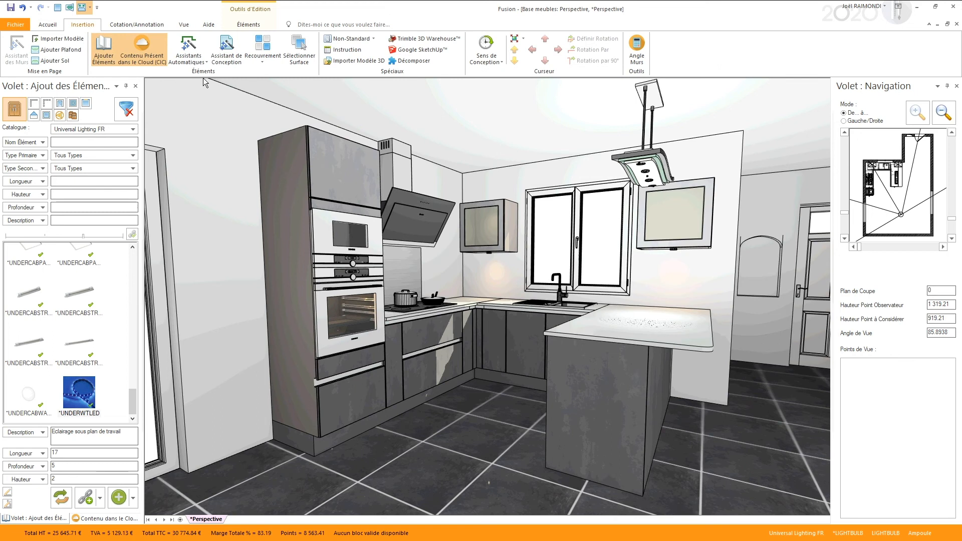
pyautogui.click(261, 63)
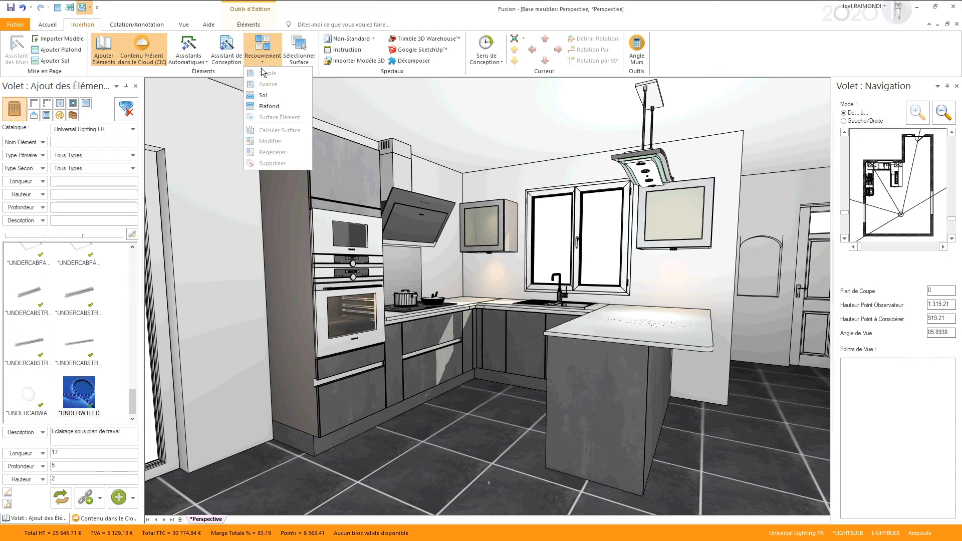
pyautogui.click(258, 96)
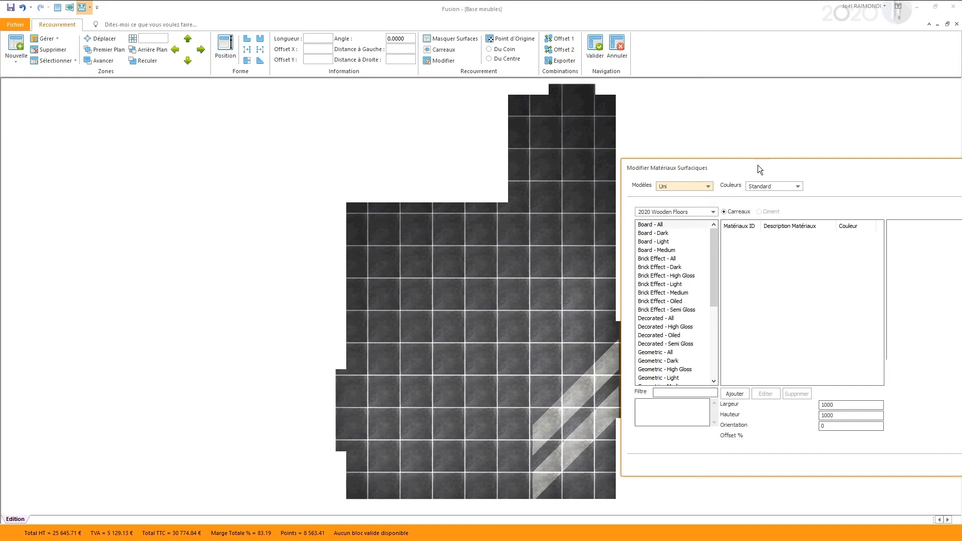
pyautogui.moveTo(755, 164); pyautogui.dragTo(437, 131)
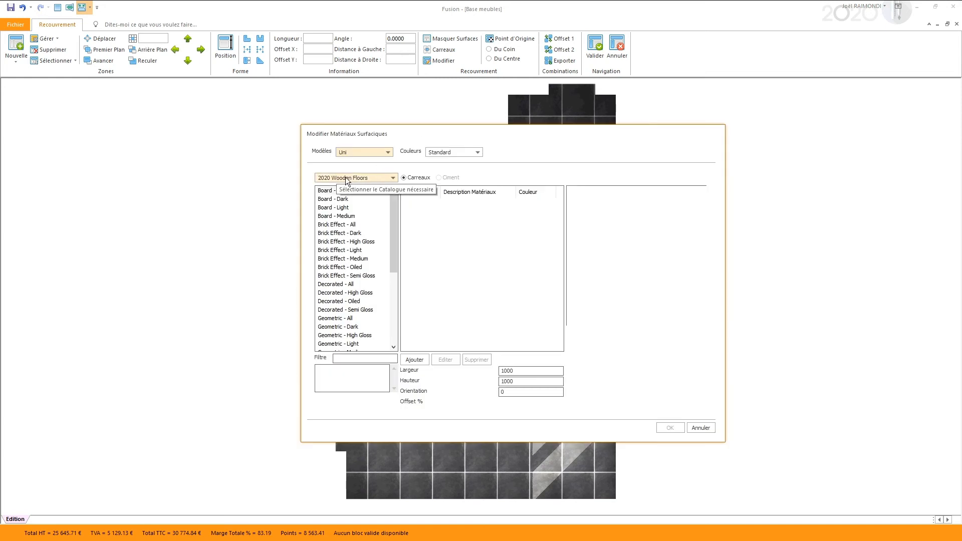
pyautogui.click(334, 252)
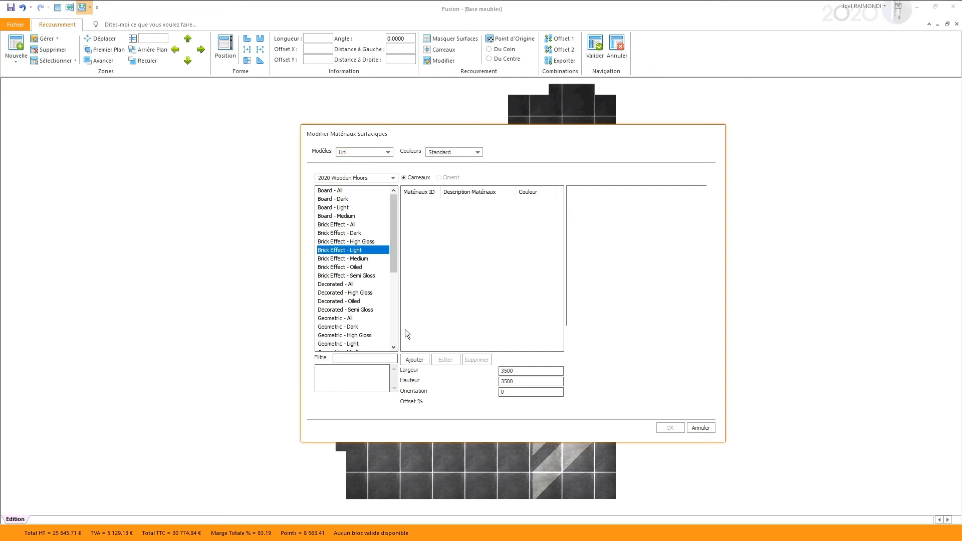
# - Add material 1008, Light - Brick Effect - Oiled, to the floor covering and apply it
pyautogui.click(413, 360)
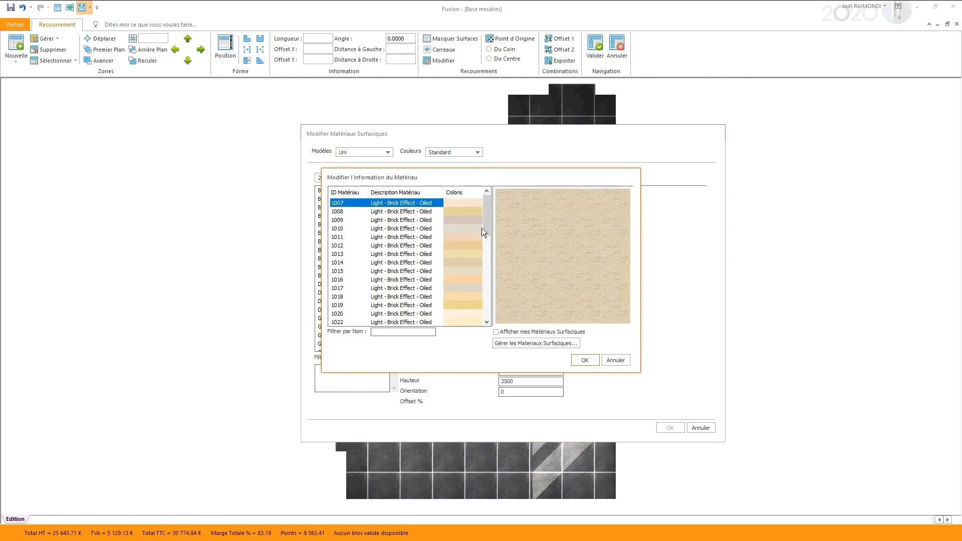
pyautogui.click(462, 210)
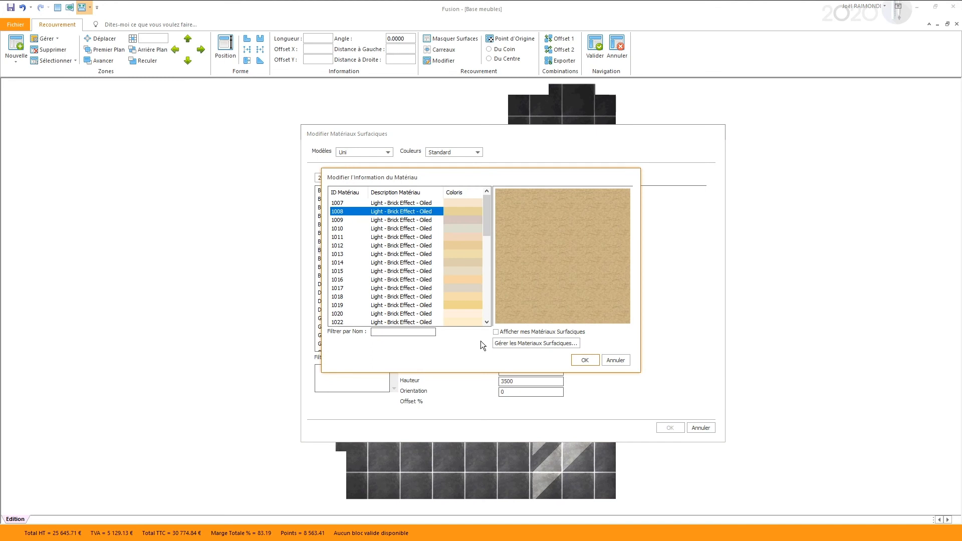
pyautogui.click(581, 356)
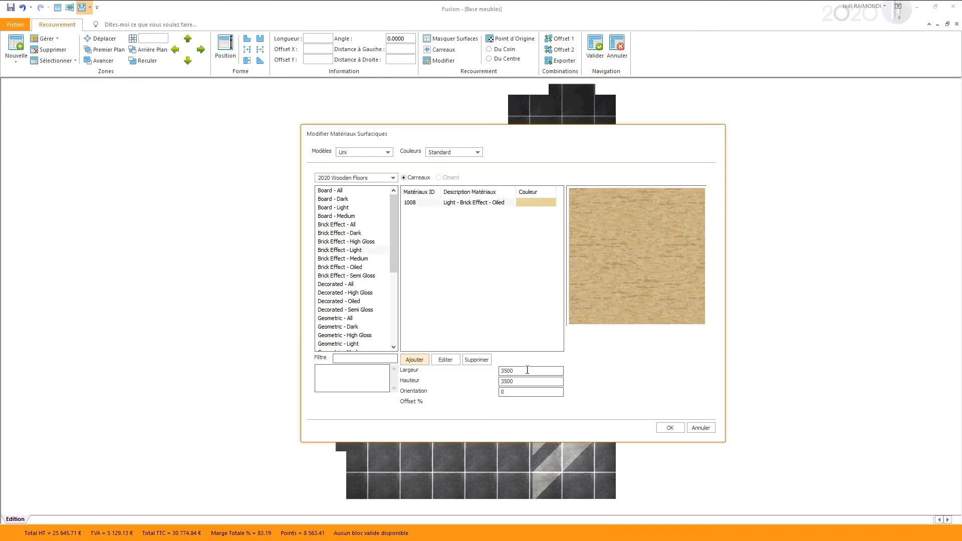
pyautogui.press('Tab')
pyautogui.click(665, 428)
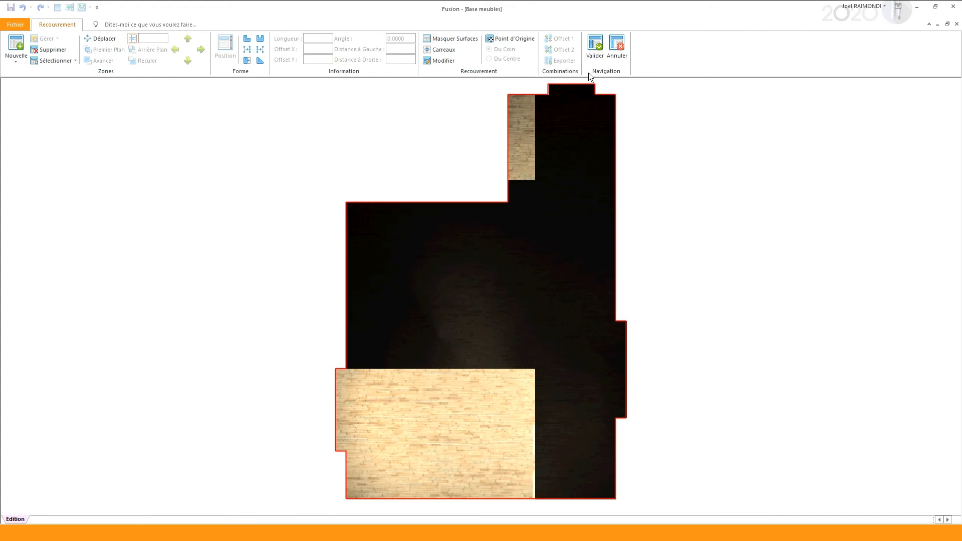
# - Validate the floor covering and move the perspective's observer point to the far corner of the room, opposite the kitchen
pyautogui.click(596, 45)
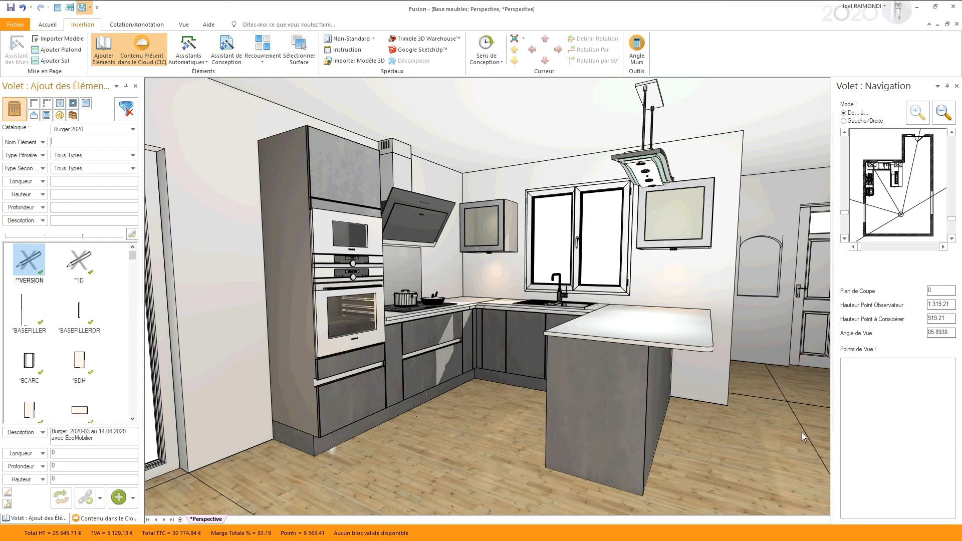
pyautogui.click(937, 235)
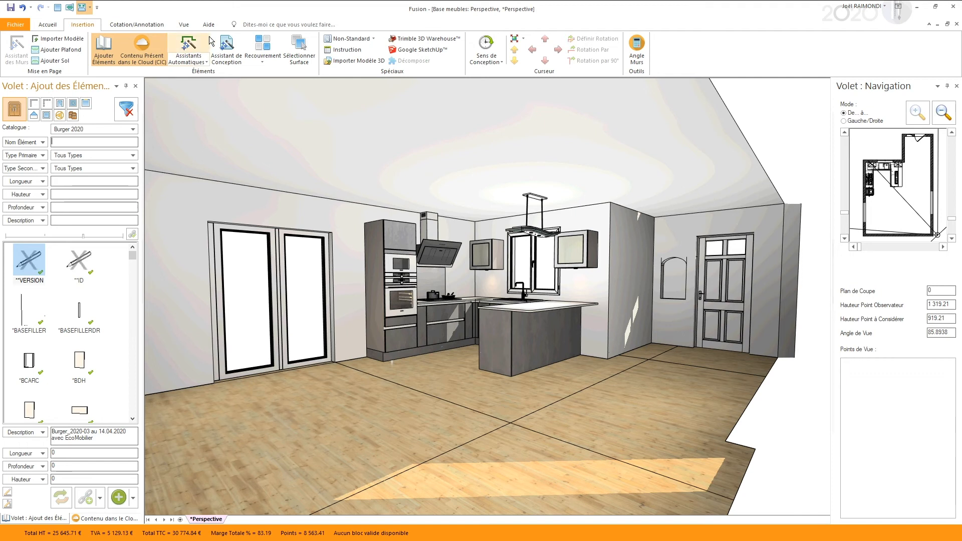
# - Preview the perspective without outlines, try the Présentation Plus rendering, and return to the outlined colour display
pyautogui.click(184, 25)
pyautogui.click(159, 50)
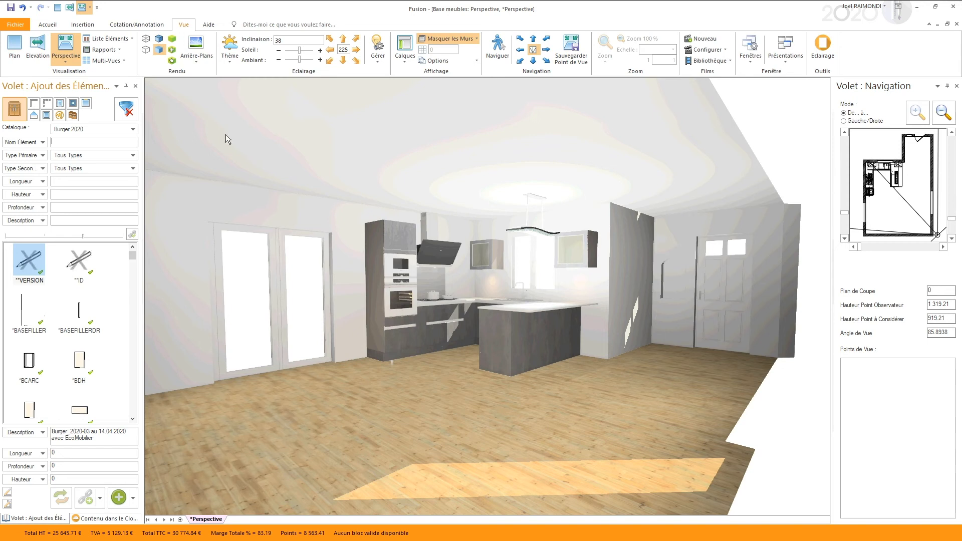
pyautogui.click(172, 49)
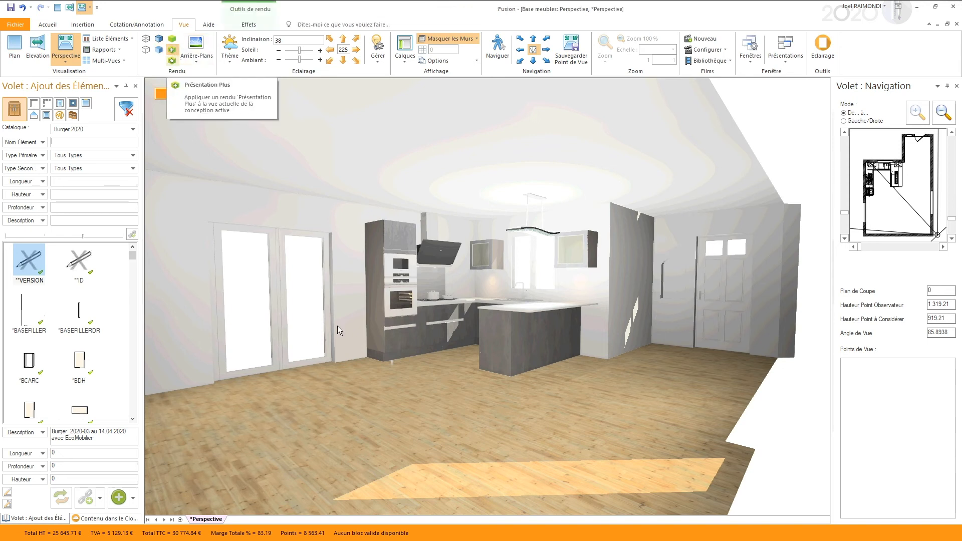
pyautogui.click(159, 39)
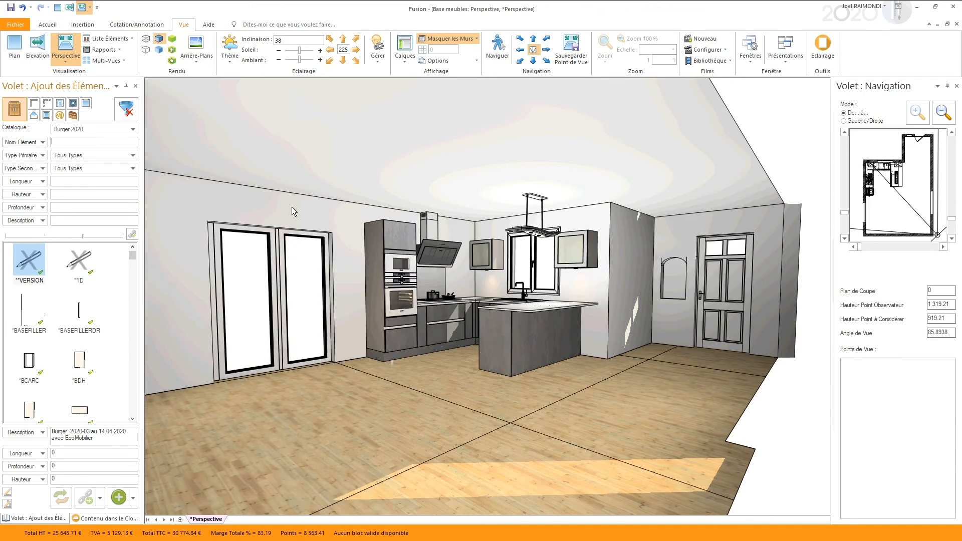
# - Reopen the floor covering's material settings and set its width and height to 4500 each
pyautogui.click(82, 24)
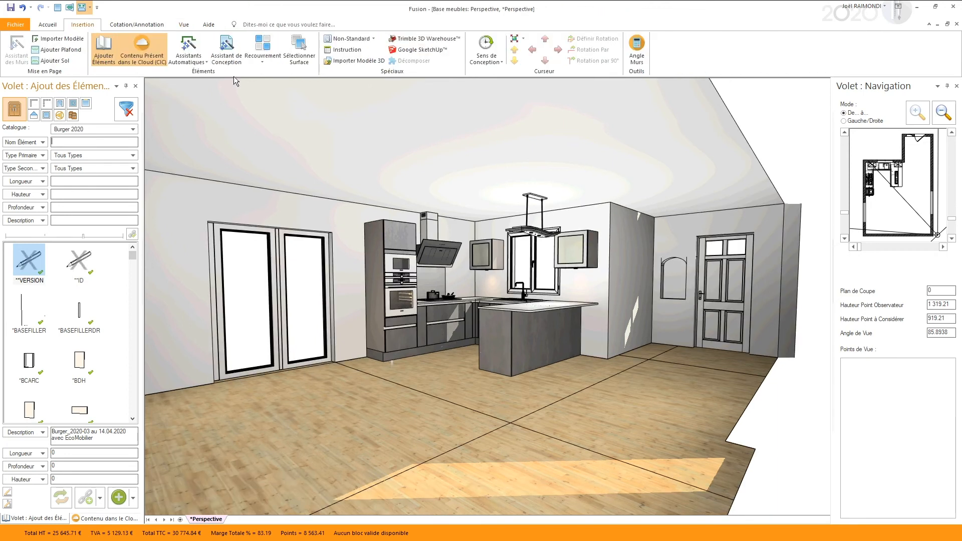
pyautogui.click(262, 59)
pyautogui.click(262, 93)
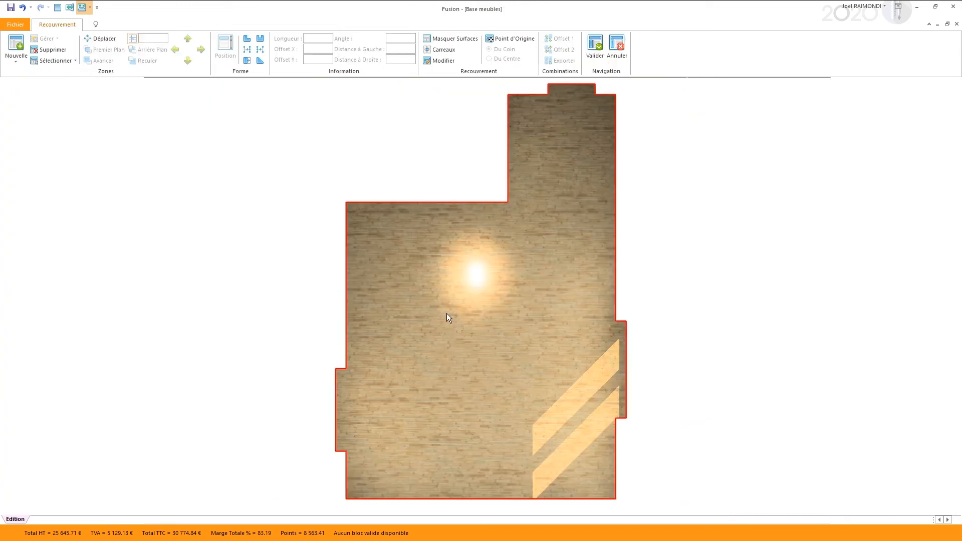
pyautogui.doubleClick(455, 318)
pyautogui.doubleClick(486, 357)
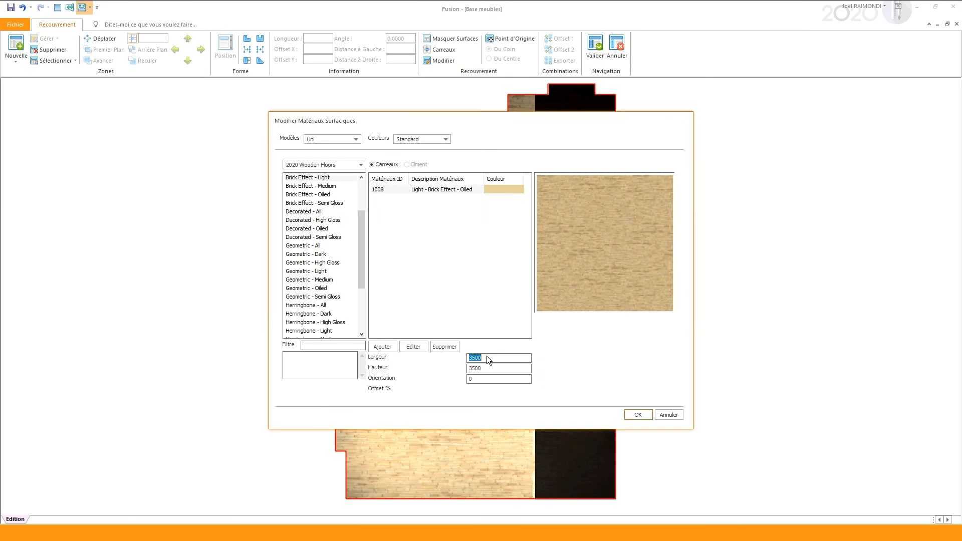
pyautogui.write('4500')
pyautogui.press('Tab')
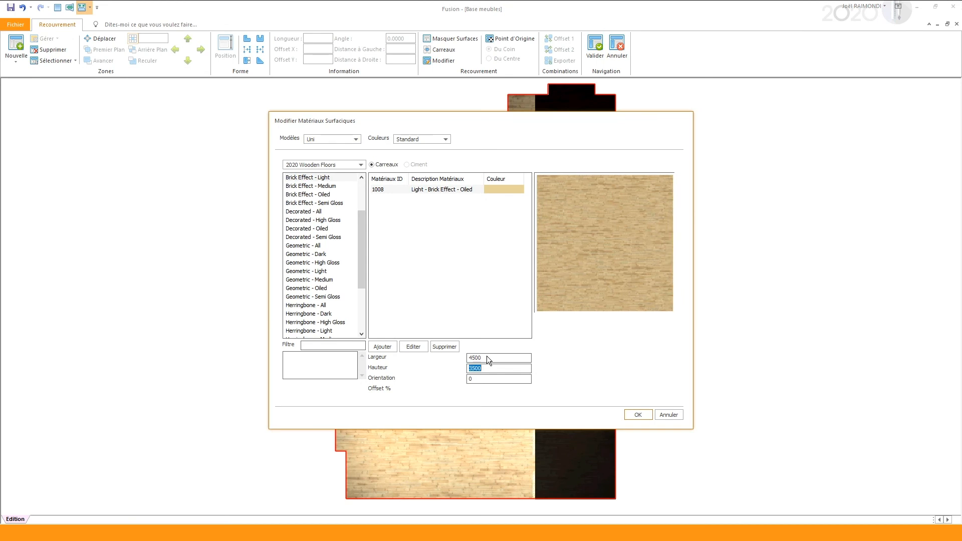
pyautogui.write('4500')
pyautogui.press('Tab')
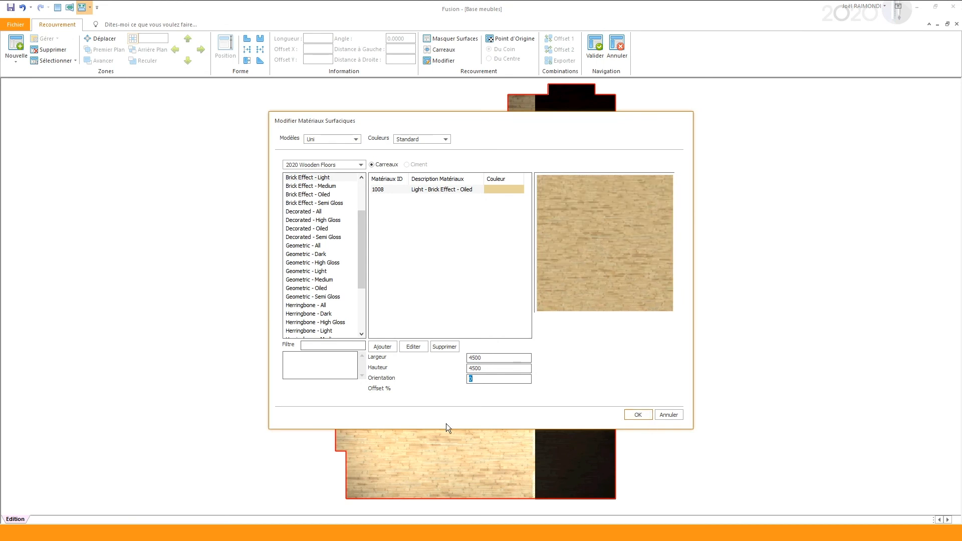
# - Set the floor material's orientation to 90 and validate the modified floor covering
pyautogui.write('90')
pyautogui.click(491, 368)
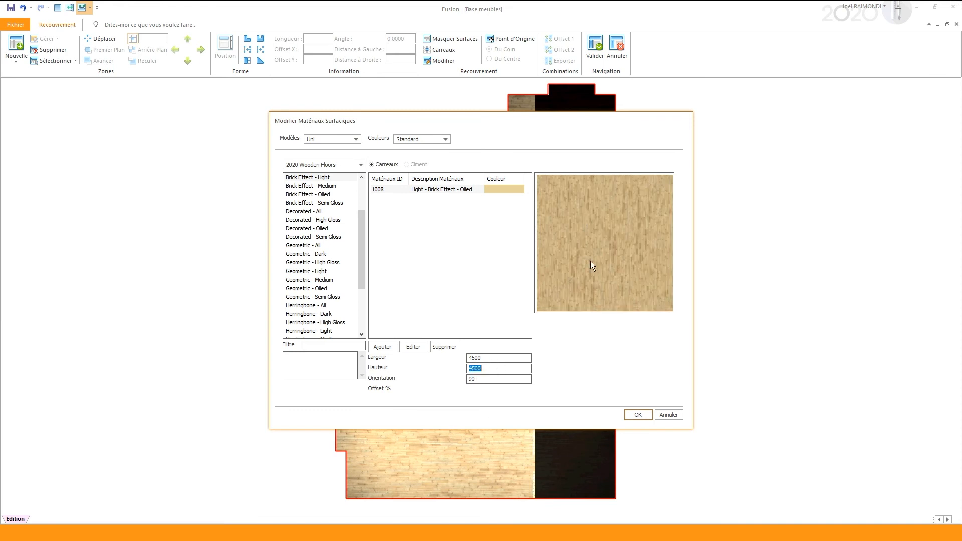
pyautogui.click(631, 413)
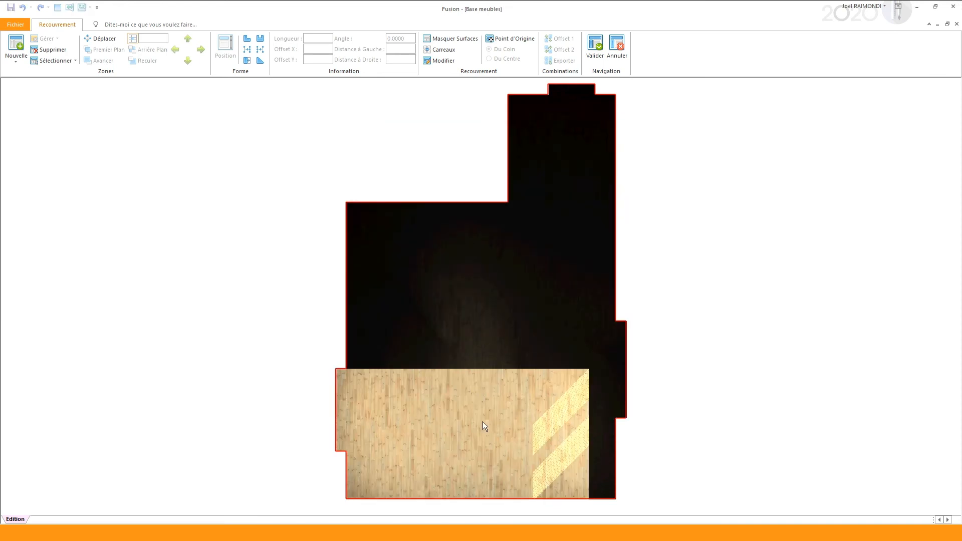
pyautogui.click(594, 50)
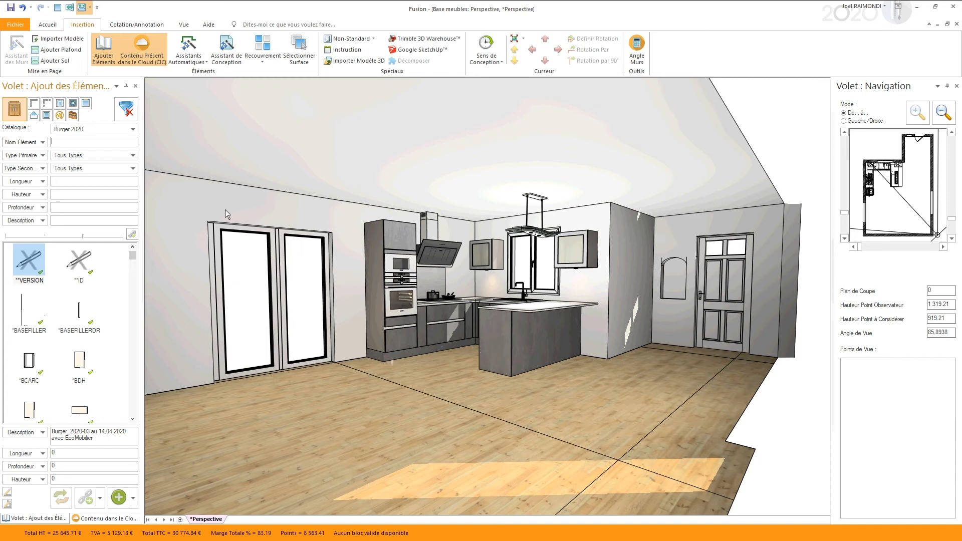
# - Choose the Advanced Graphics FR catalogue, filter the primary type to Formes, and select the *BOX element
pyautogui.click(93, 129)
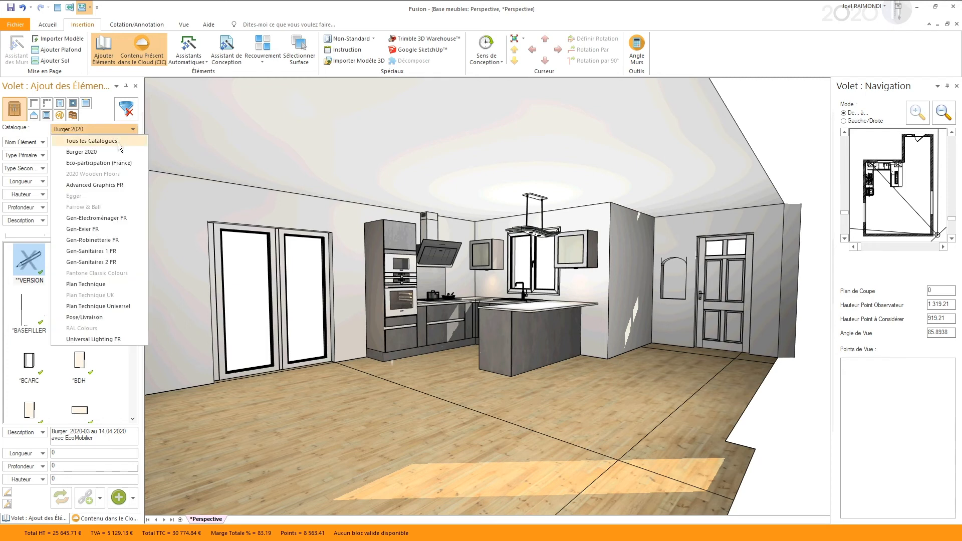
pyautogui.click(90, 185)
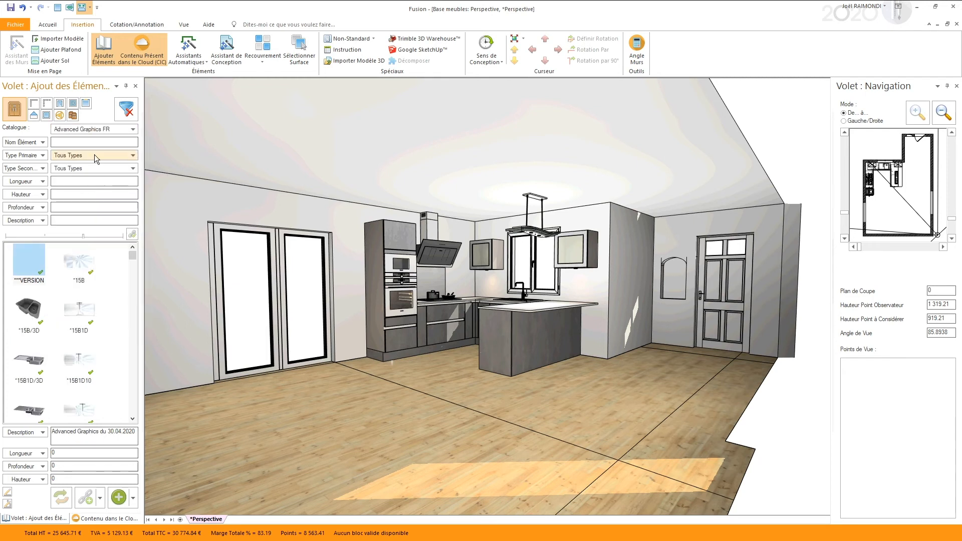
pyautogui.click(96, 159)
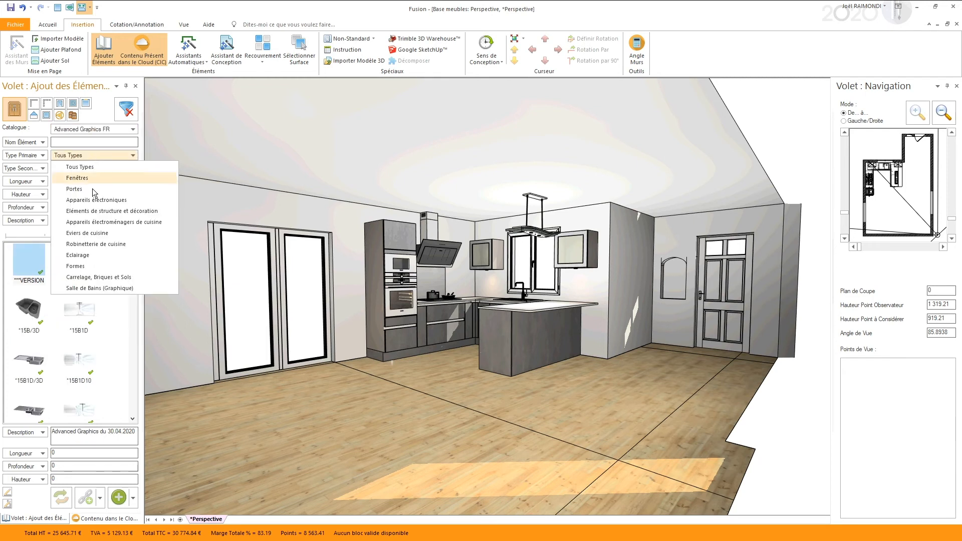
pyautogui.click(76, 269)
pyautogui.moveTo(134, 284); pyautogui.dragTo(74, 233)
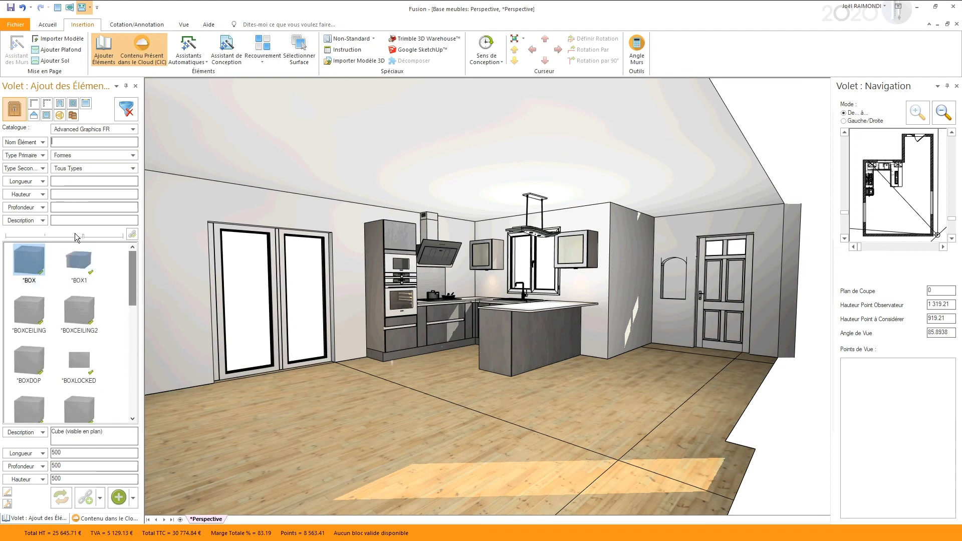
pyautogui.click(39, 252)
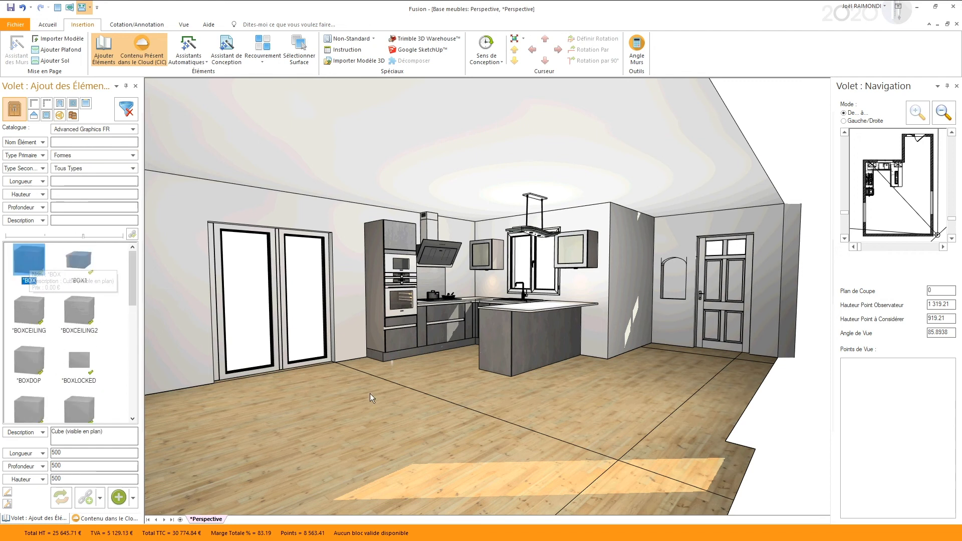
# - Switch to the plan view and place a *BOX cube with 500 dimensions in the kitchen's upper-left wall corner
pyautogui.press('F5')
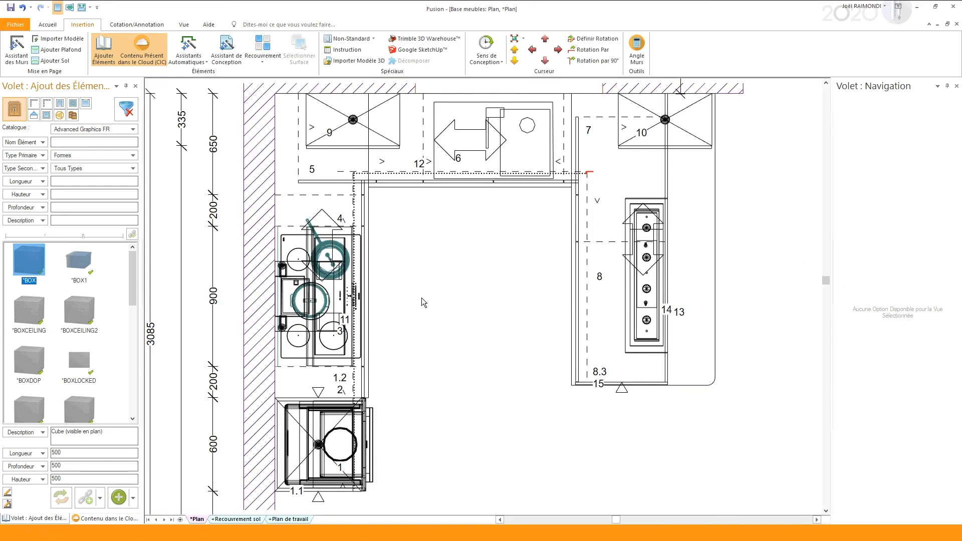
pyautogui.scroll(-5, 423, 301)
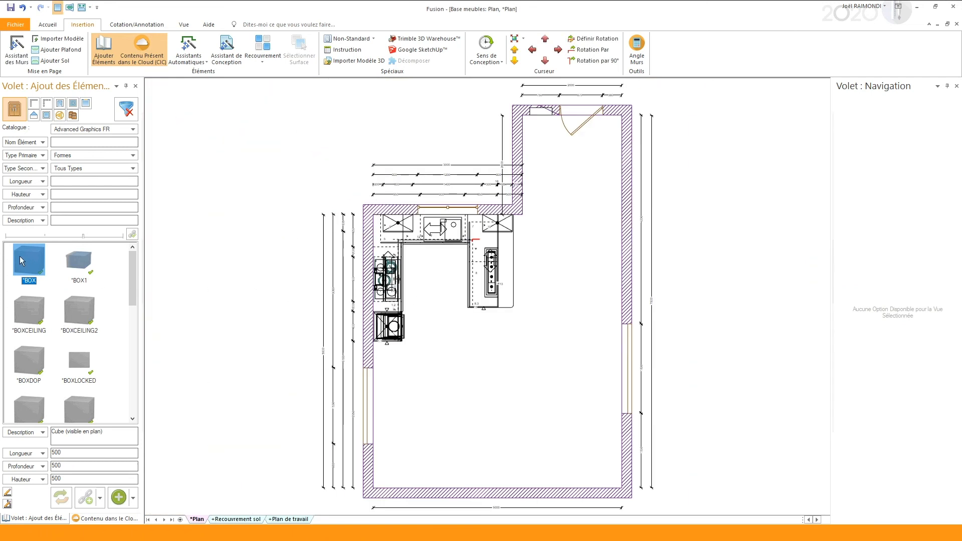
pyautogui.moveTo(167, 278); pyautogui.dragTo(373, 219)
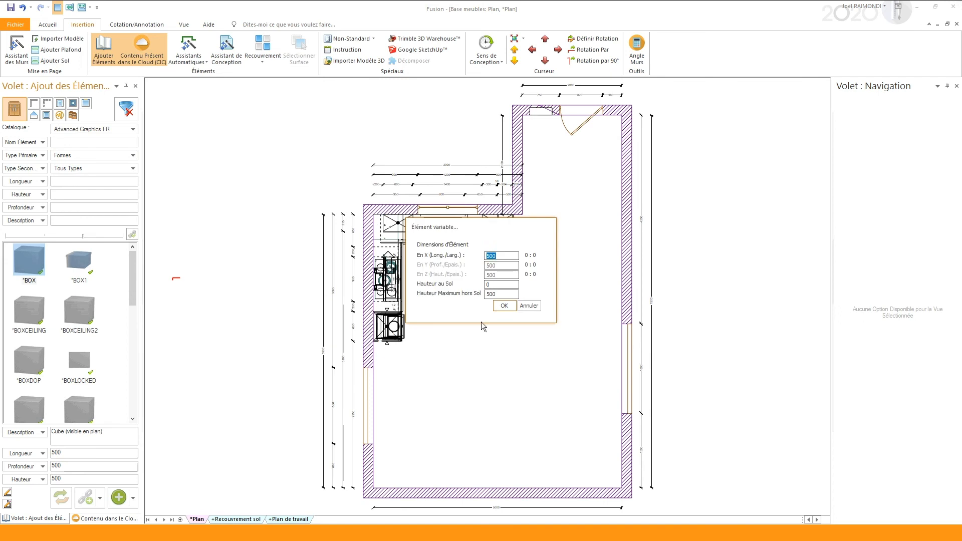
pyautogui.click(497, 305)
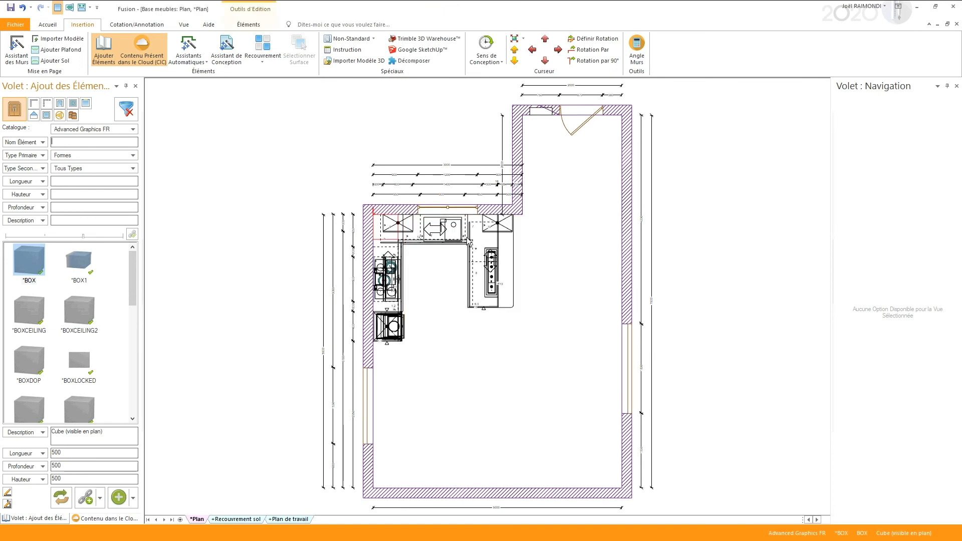
# - Outline a free-form *BOX with the multi-point tool, from the oven column in a step to the peninsula and back along the kitchen walls
pyautogui.click(20, 267)
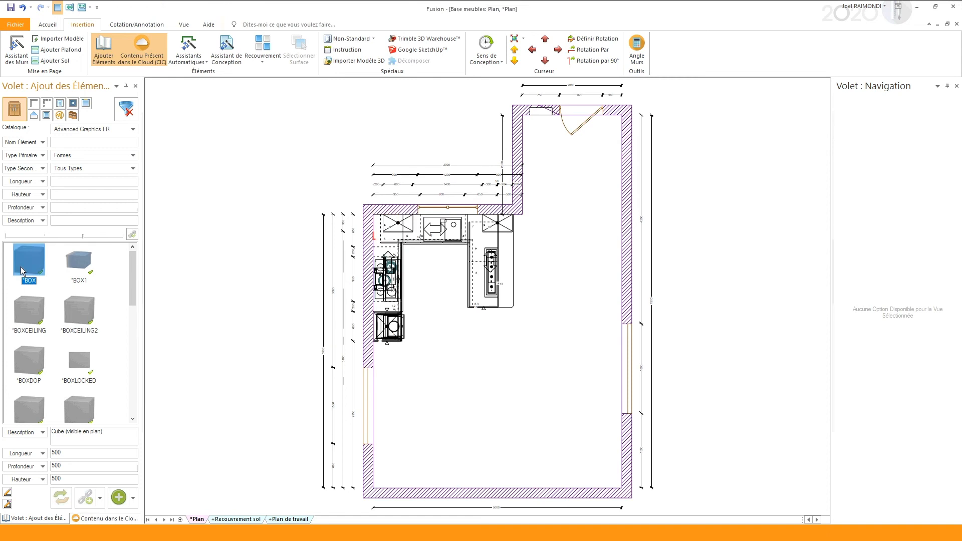
pyautogui.click(7, 504)
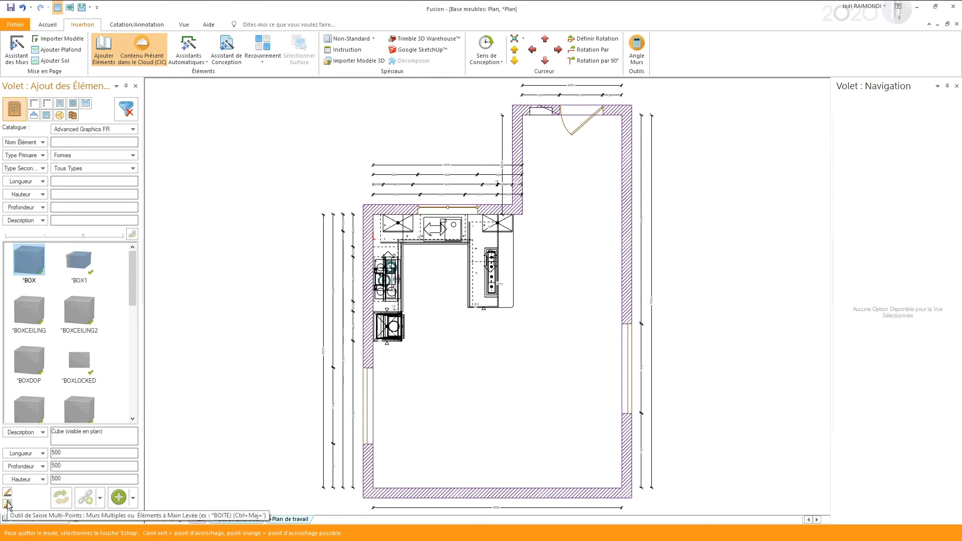
pyautogui.click(375, 341)
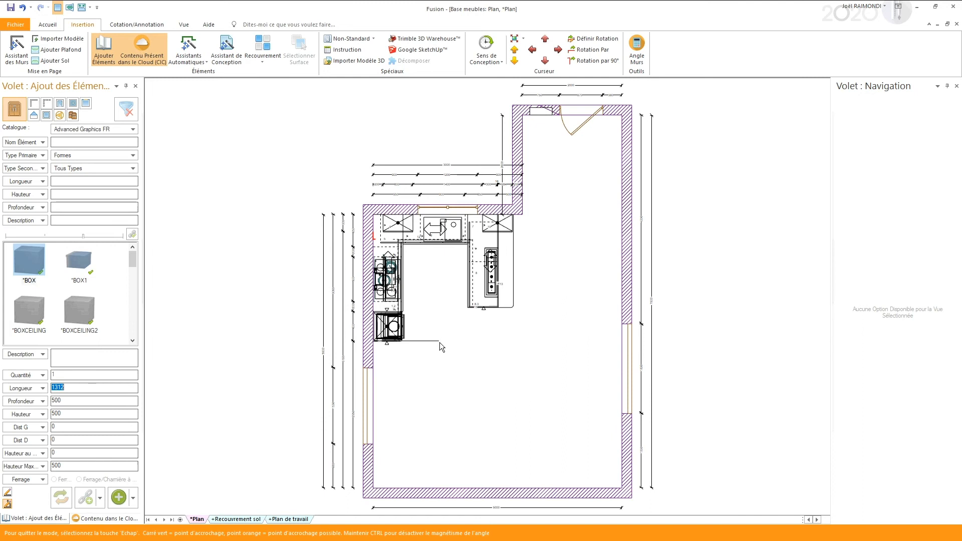
pyautogui.click(448, 342)
pyautogui.click(449, 314)
pyautogui.click(493, 314)
pyautogui.click(498, 223)
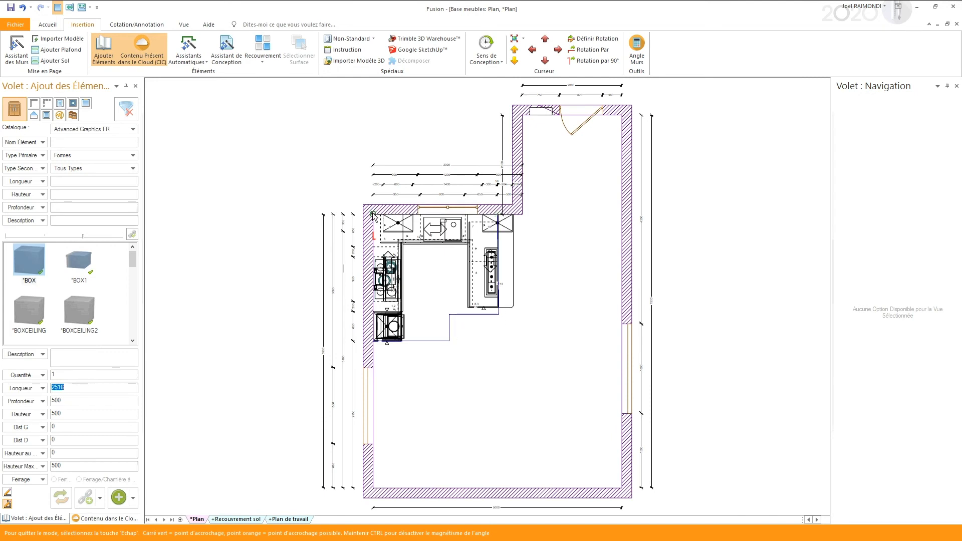
pyautogui.click(373, 216)
pyautogui.click(373, 341)
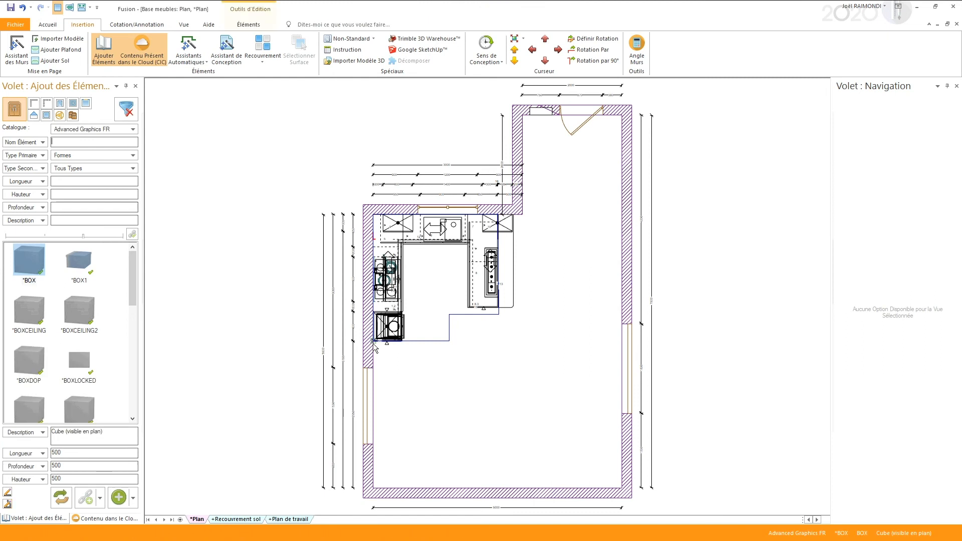
# - Set the outlined box's height to 10, view it as a floor area in perspective, and delete it
pyautogui.click(364, 58)
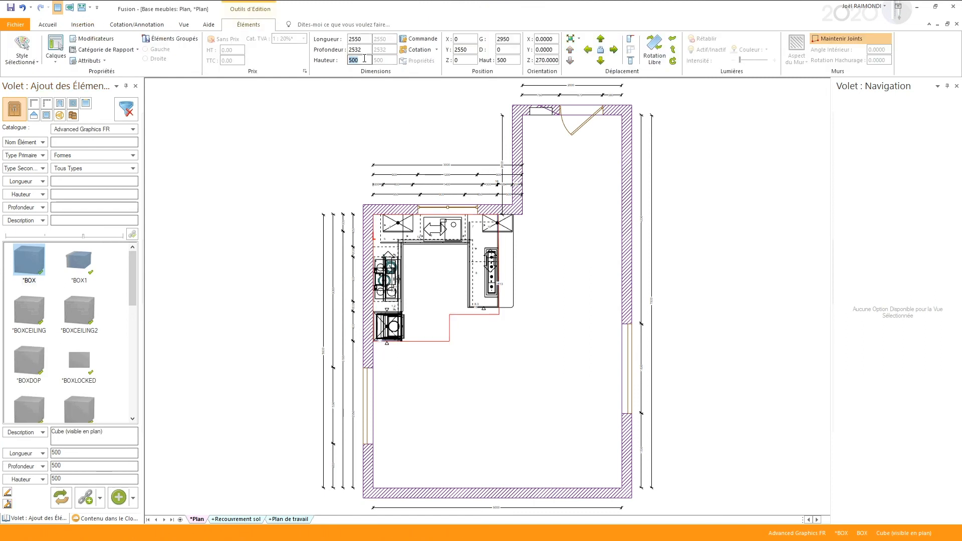
pyautogui.write('10')
pyautogui.press('Return')
pyautogui.press('F8')
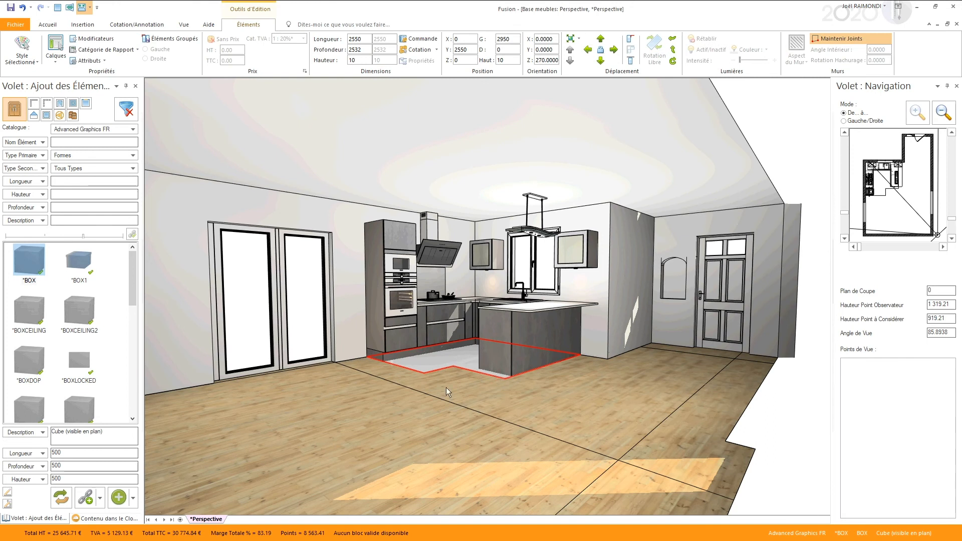
pyautogui.press('Delete')
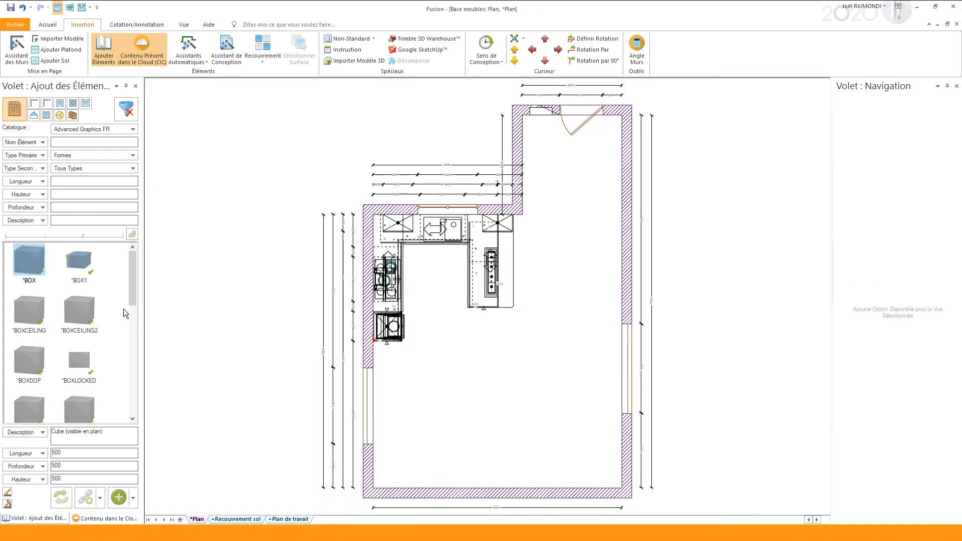
# - Insert a new *BOX cube in the kitchen's wall corner in the plan, keeping its dimensions at 500
pyautogui.moveTo(36, 263); pyautogui.dragTo(375, 219)
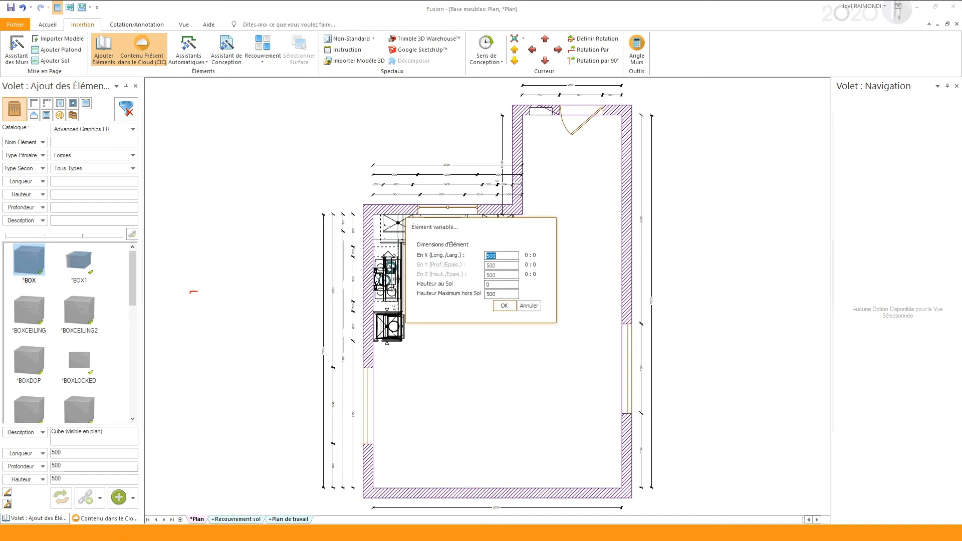
pyautogui.click(503, 305)
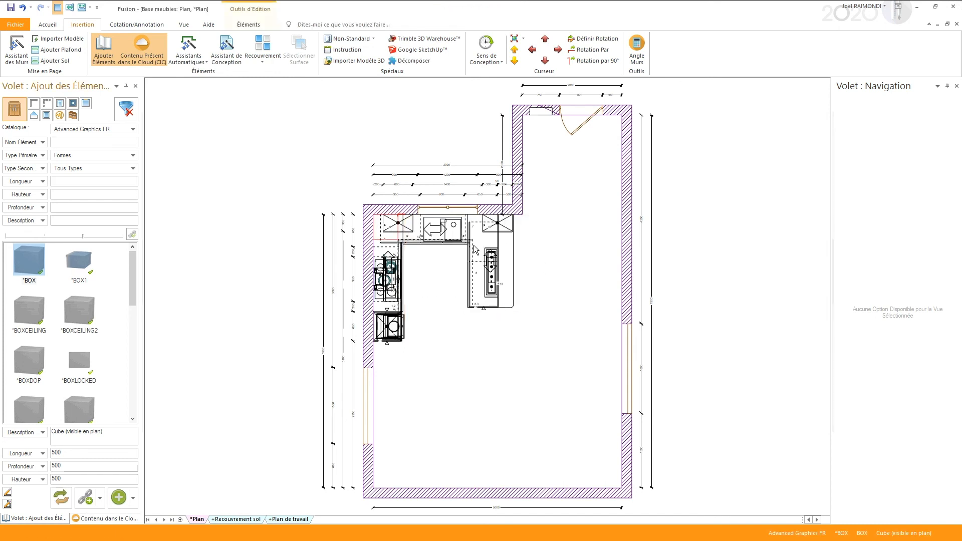
# - Dimension the distance from the oven column's outer corner to the kitchen's wall corner, placing the dimension inside the kitchen
pyautogui.scroll(1, 445, 301)
pyautogui.scroll(1, 444, 300)
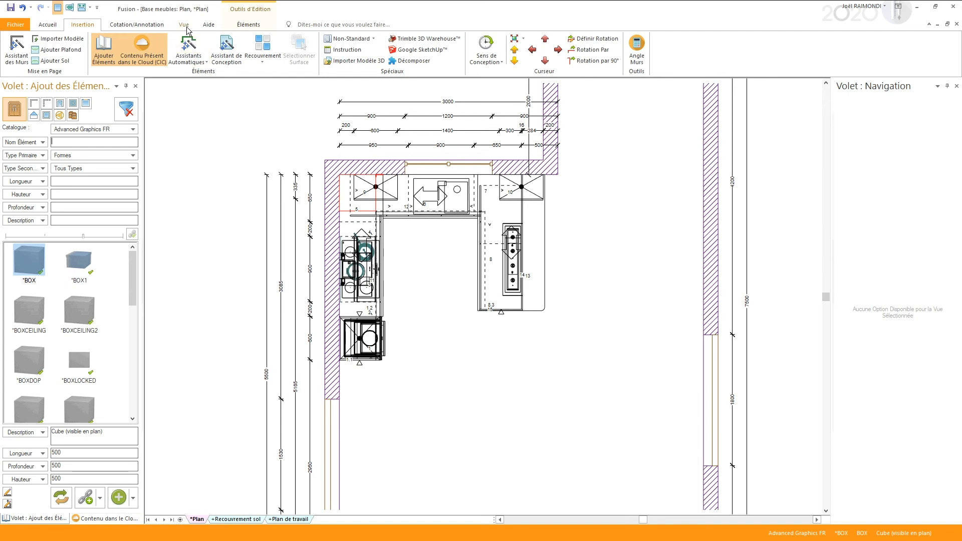
pyautogui.click(136, 25)
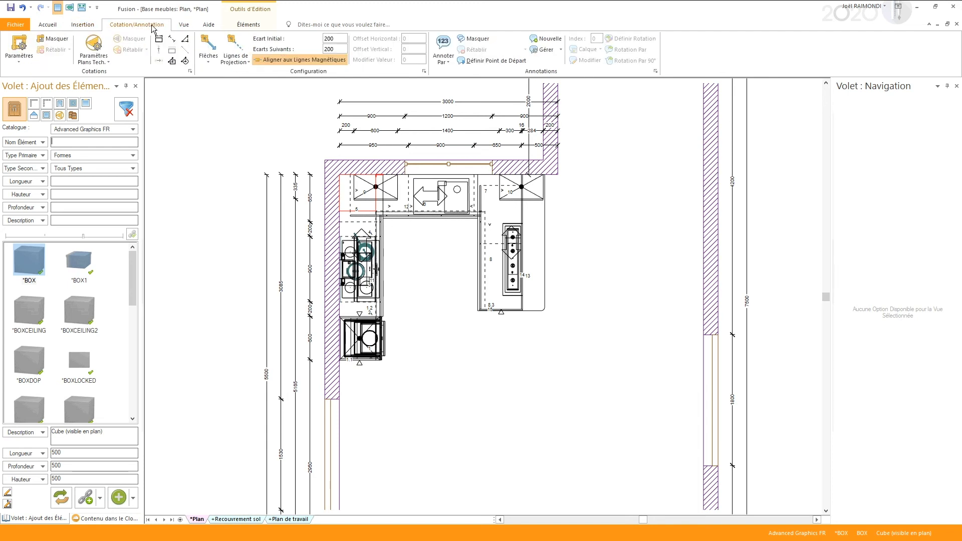
pyautogui.click(172, 43)
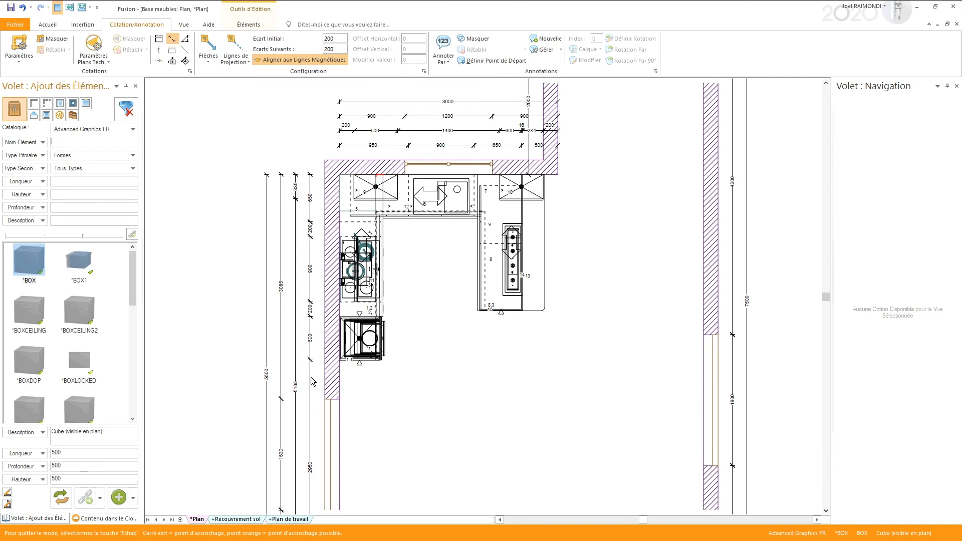
pyautogui.click(339, 360)
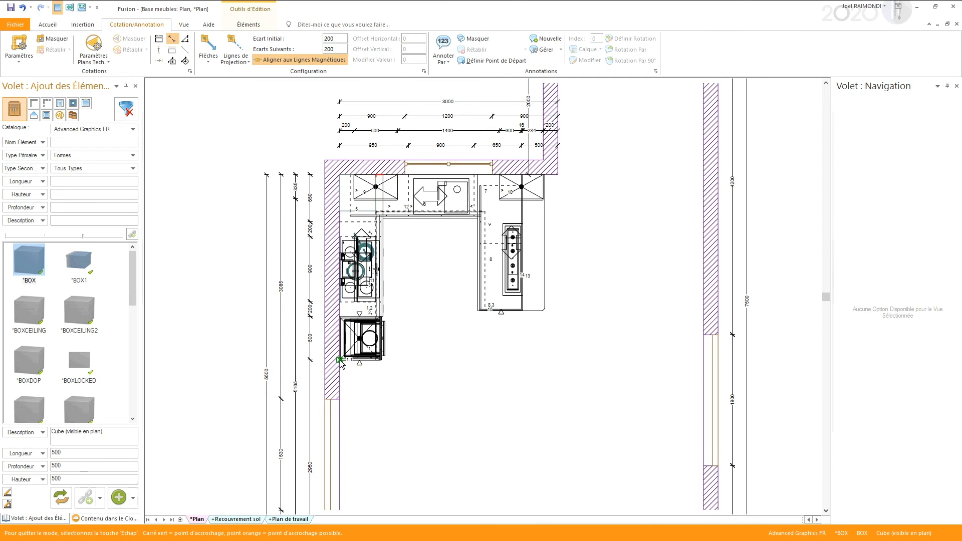
pyautogui.click(339, 175)
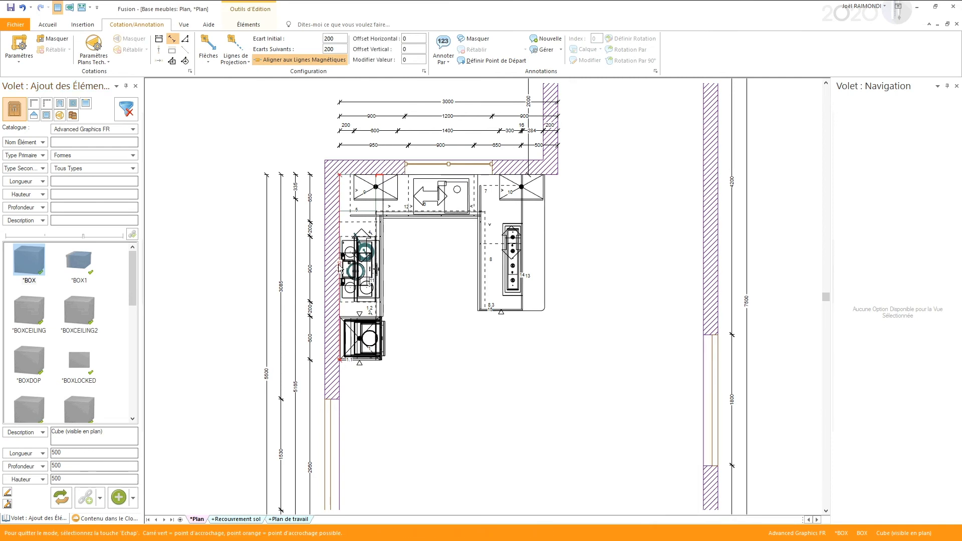
pyautogui.click(395, 269)
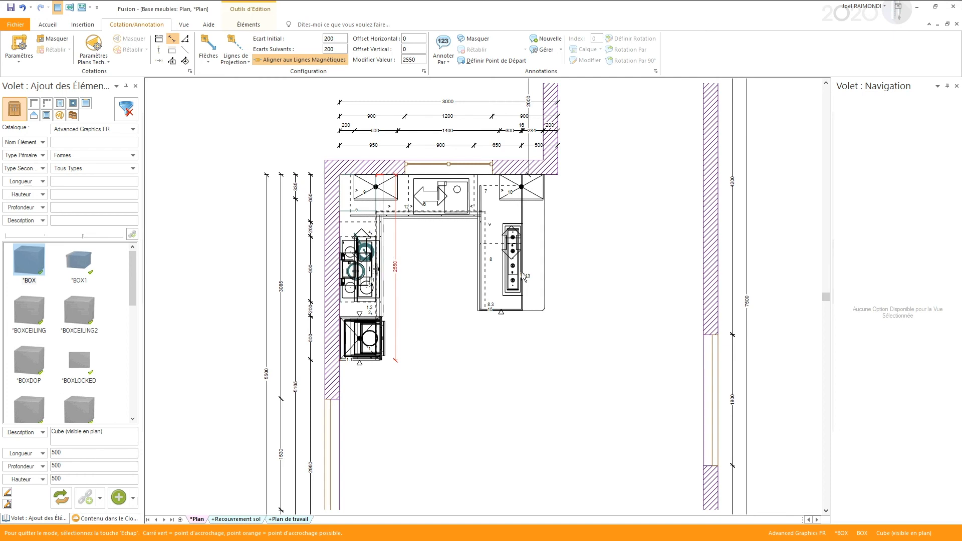
# - Dimension the distance from the kitchen's wall corner to the peninsula's outer panel, placing the dimension across the kitchen's open side
pyautogui.click(528, 176)
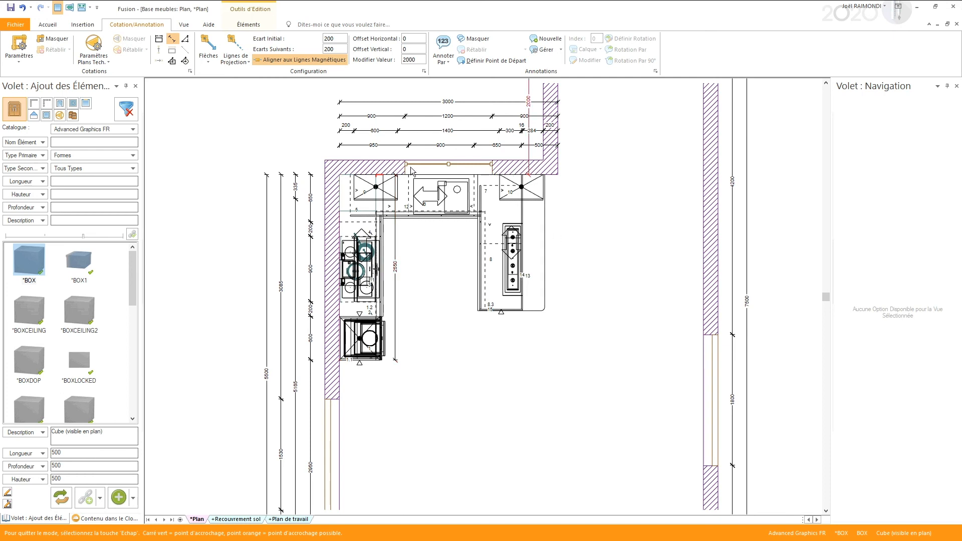
pyautogui.click(340, 175)
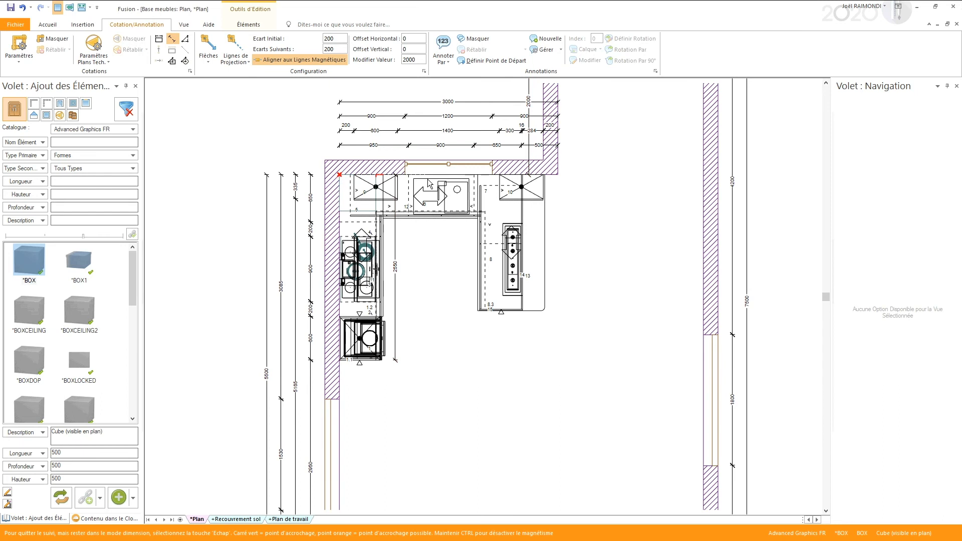
pyautogui.click(525, 180)
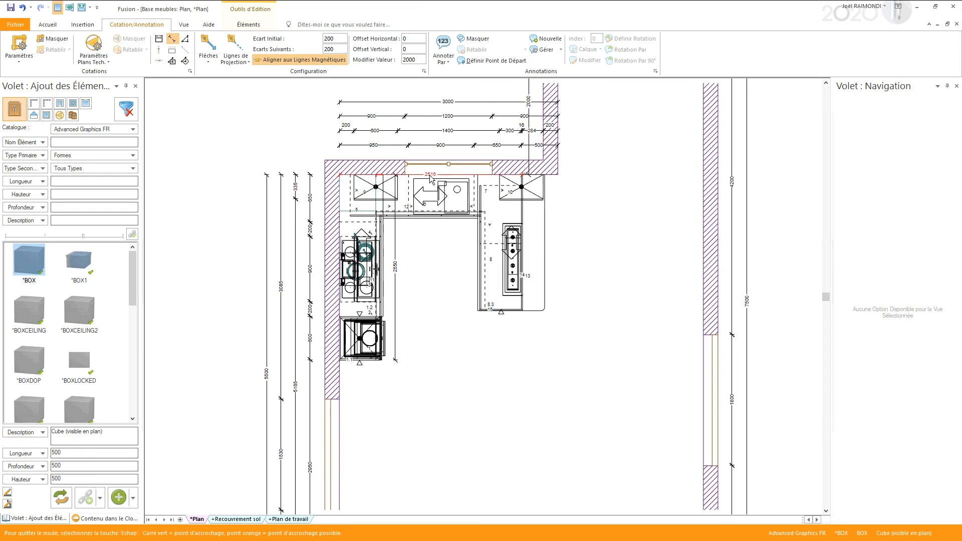
pyautogui.click(430, 324)
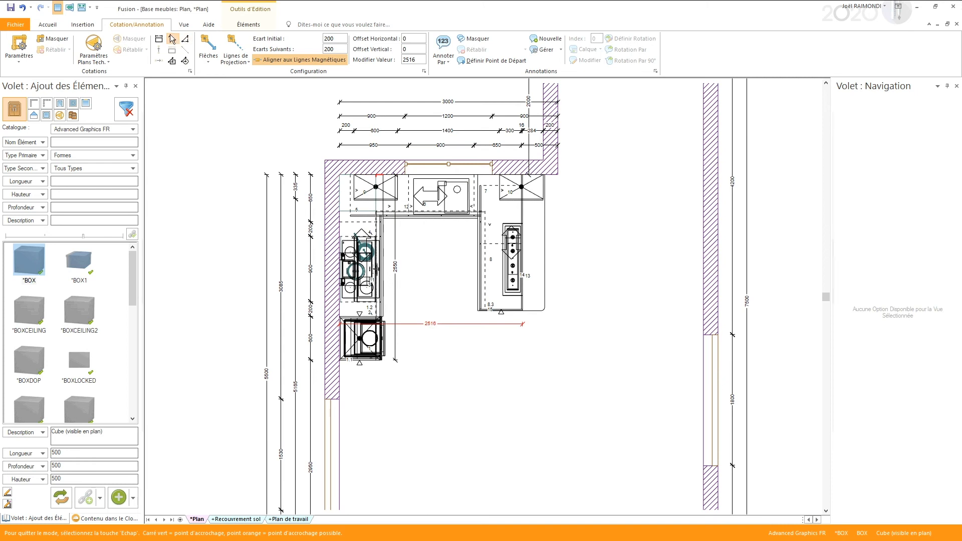
# - Select the *BOX cube in the wall corner and set its length to 2516 and its depth to 2550
pyautogui.rightClick(342, 200)
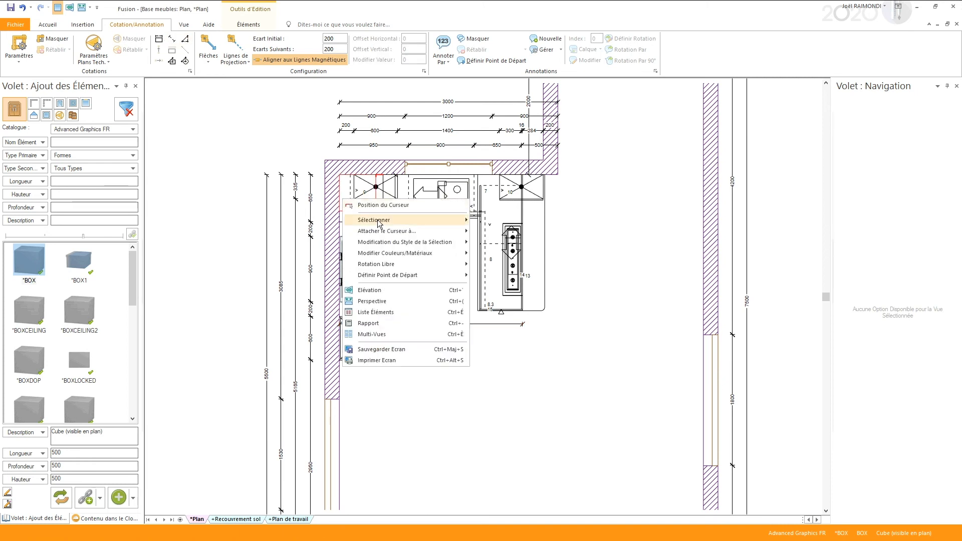
pyautogui.moveTo(378, 223)
pyautogui.click(492, 233)
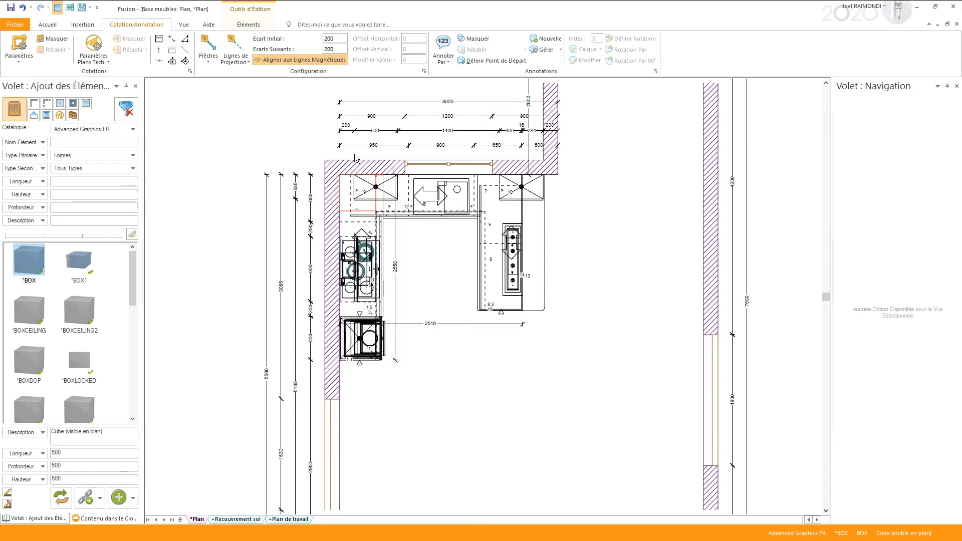
pyautogui.click(250, 25)
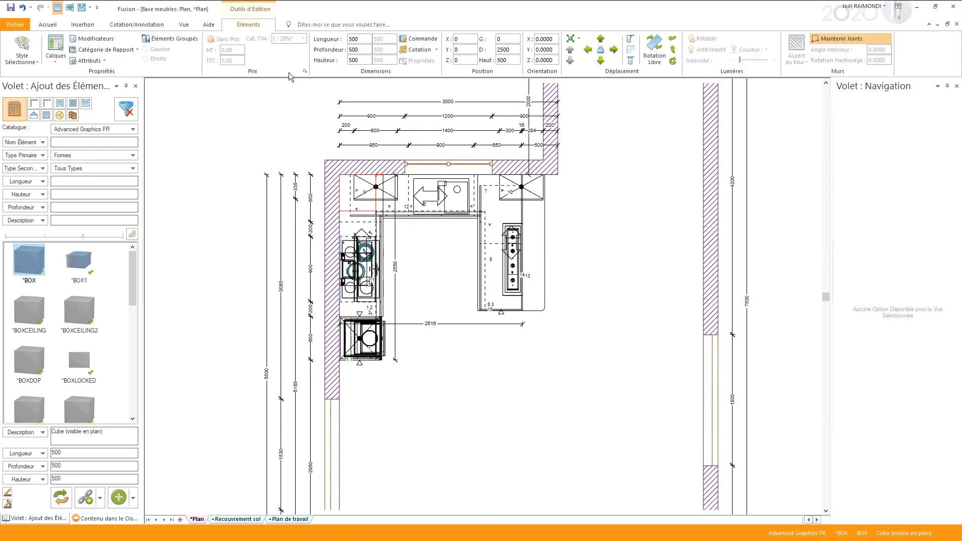
pyautogui.doubleClick(359, 39)
pyautogui.write('2516')
pyautogui.press('Return')
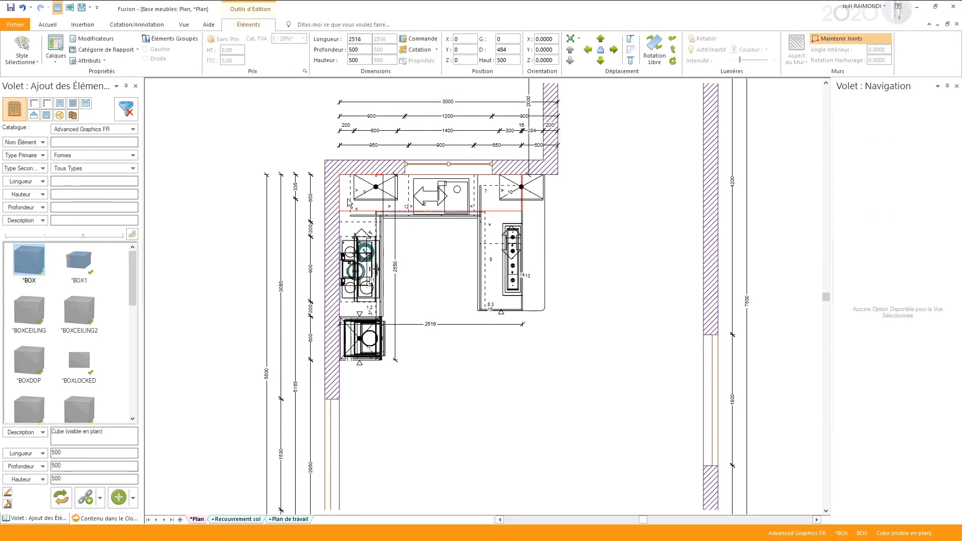
pyautogui.doubleClick(367, 51)
pyautogui.write('2550')
pyautogui.press('Return')
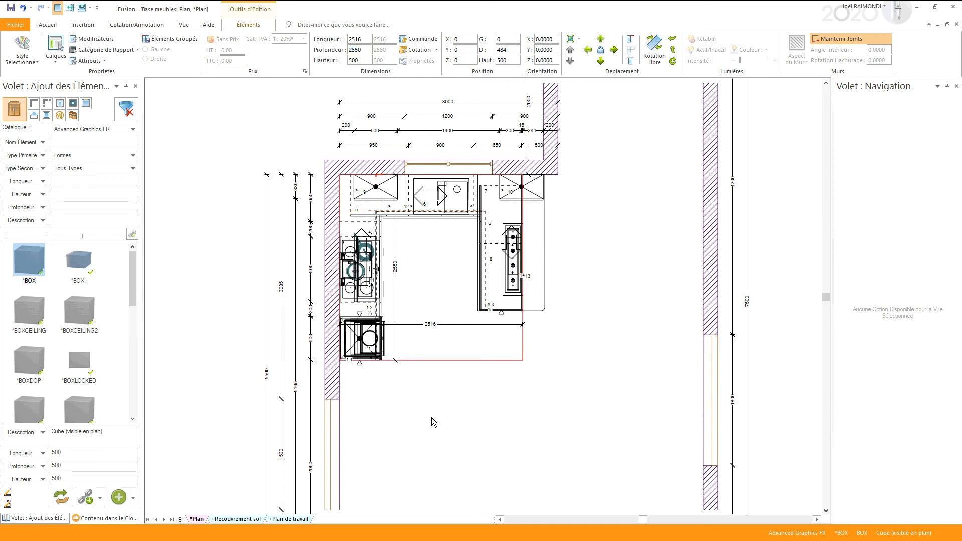
# - Set the box's height to 20 and view it in the perspective
pyautogui.doubleClick(367, 60)
pyautogui.write('20')
pyautogui.press('Return')
pyautogui.hotkey('ctrl', 'Tab')
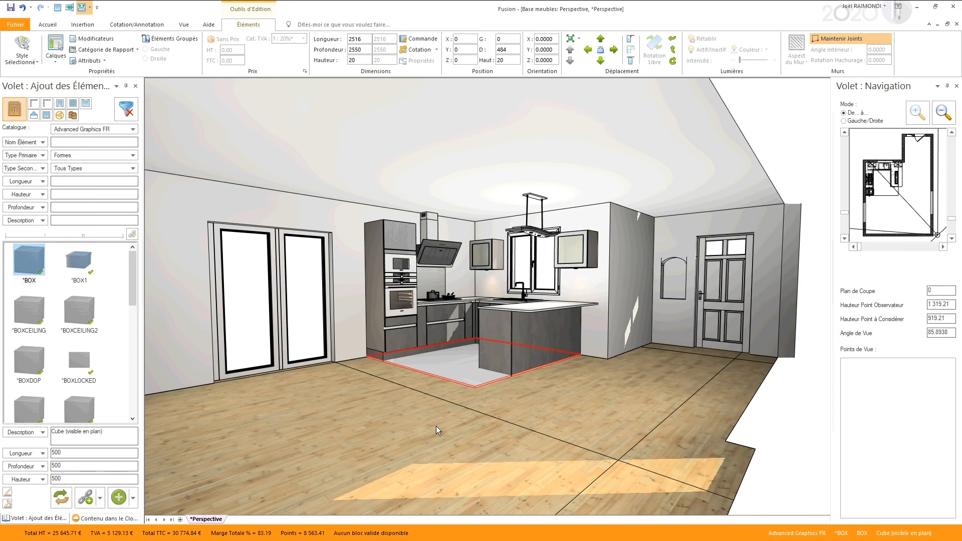
pyautogui.click(436, 425)
# - Select the box under the kitchen in the perspective and reduce its height to 5
pyautogui.click(450, 359)
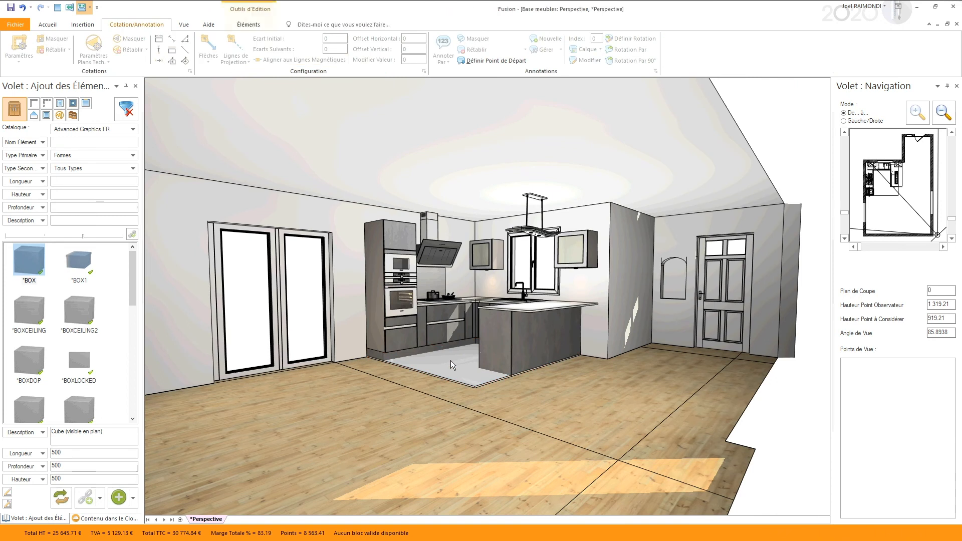
pyautogui.doubleClick(359, 61)
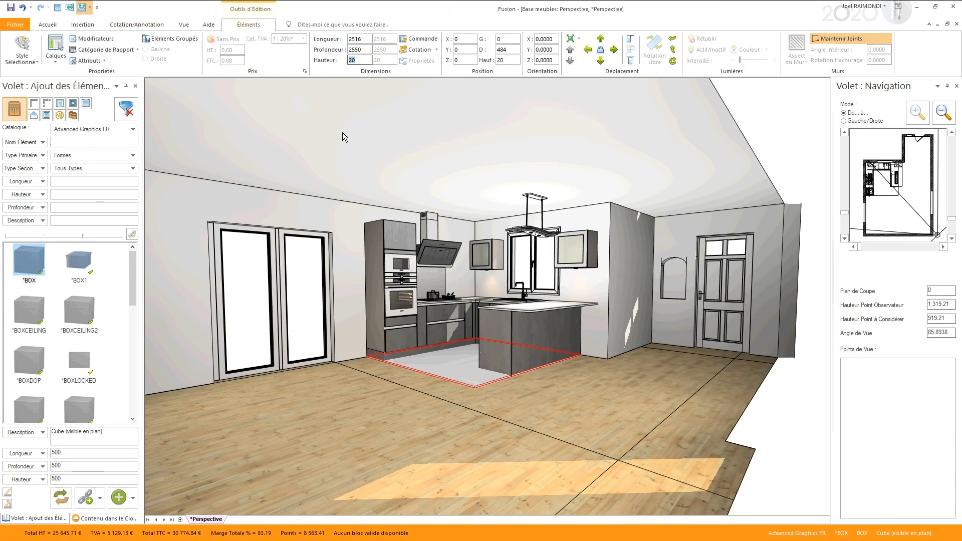
pyautogui.write('5')
pyautogui.click(396, 442)
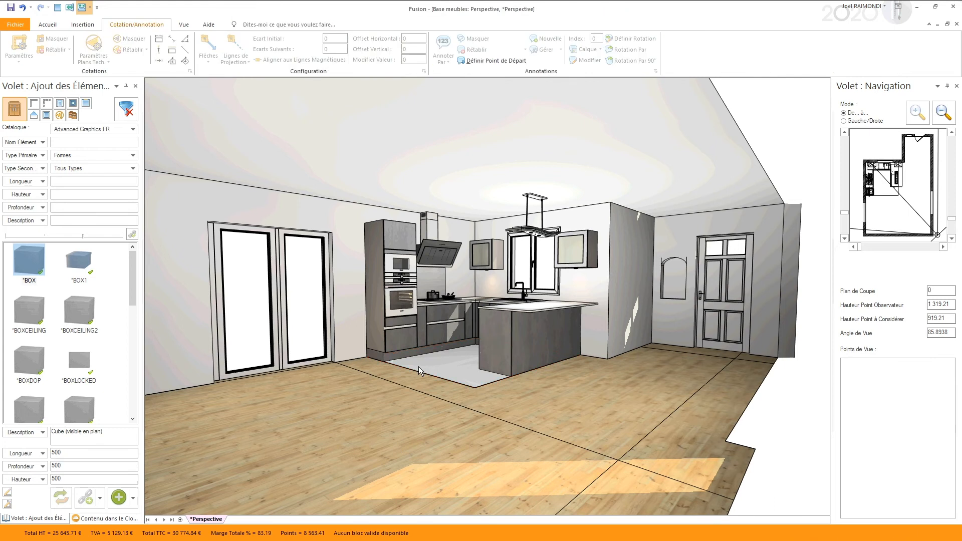
# - Select the top surface of the floor box under the kitchen and open the element surface covering for it
pyautogui.scroll(1, 473, 243)
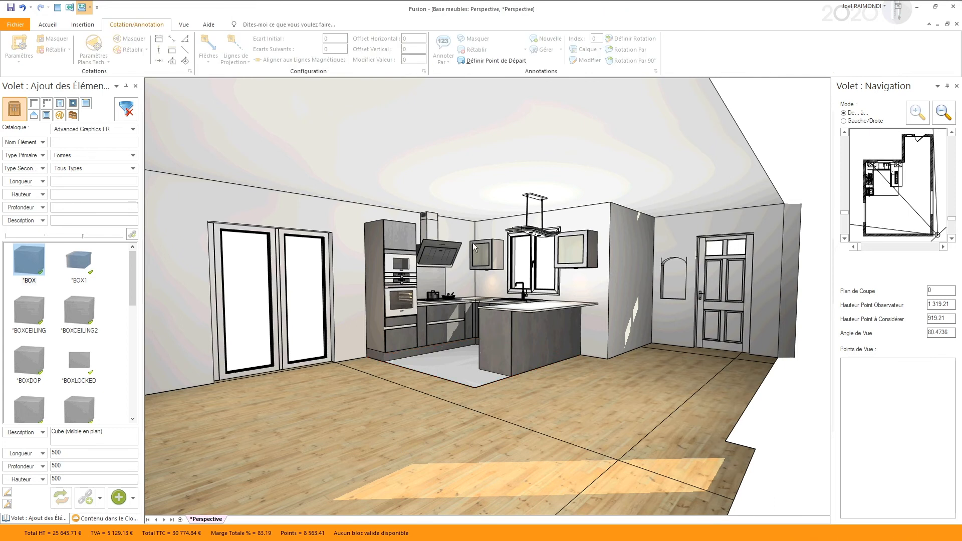
pyautogui.scroll(4, 472, 243)
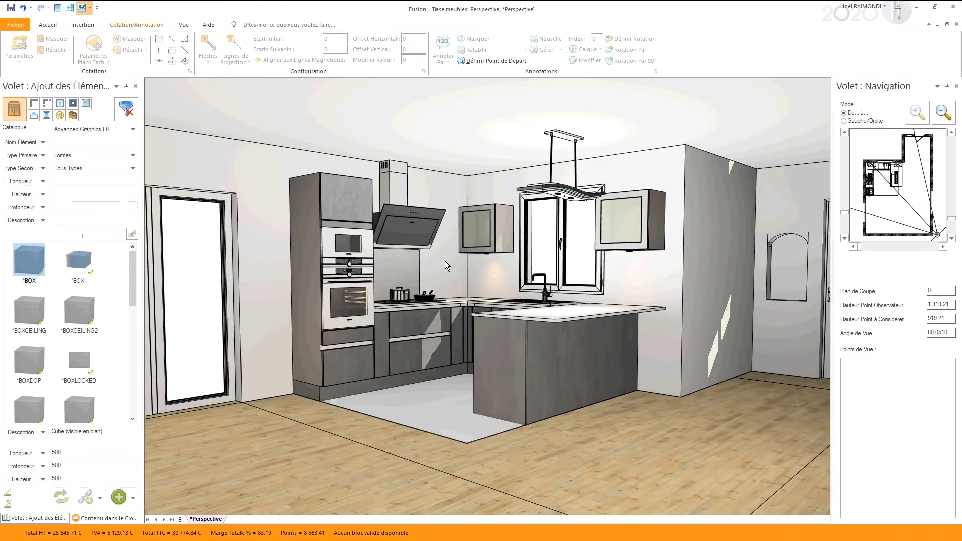
pyautogui.scroll(2, 445, 260)
pyautogui.click(82, 24)
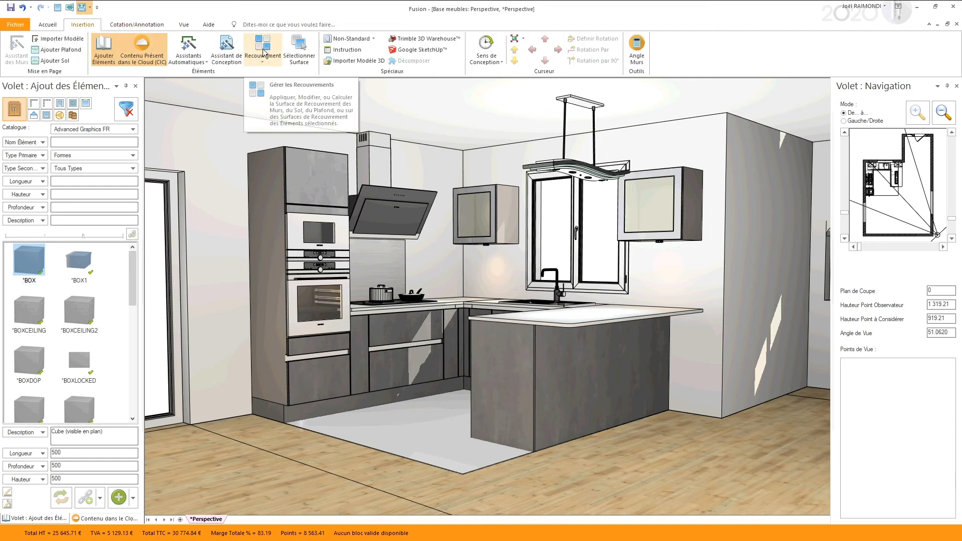
pyautogui.click(298, 57)
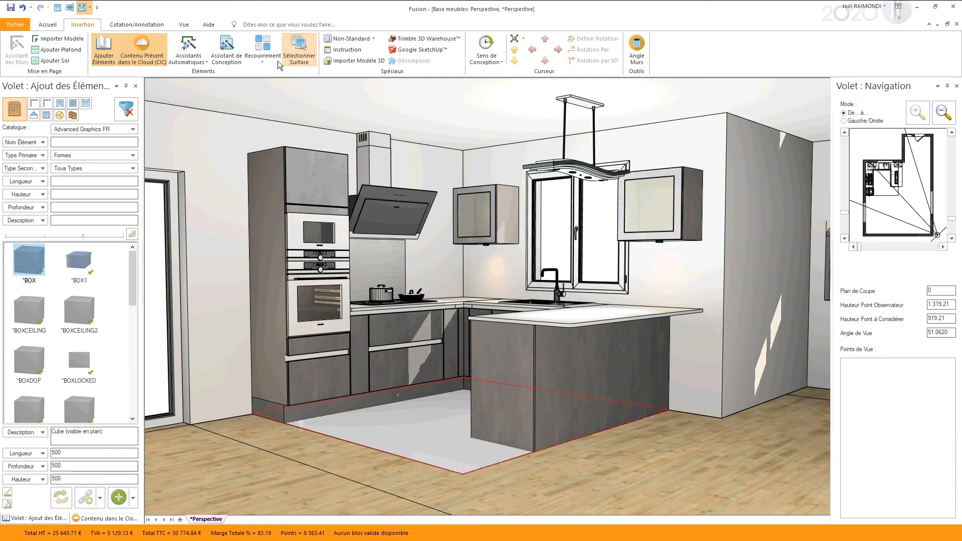
pyautogui.click(262, 59)
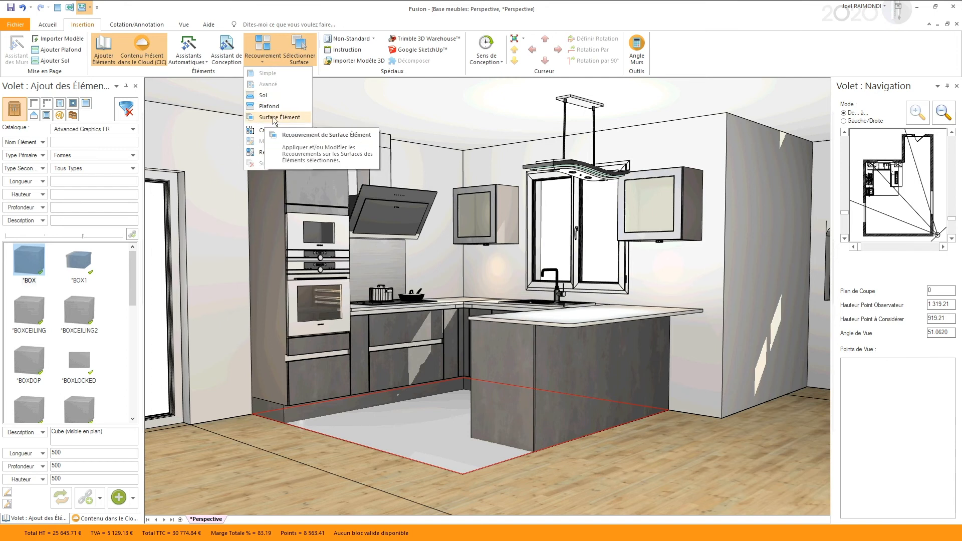
pyautogui.click(274, 118)
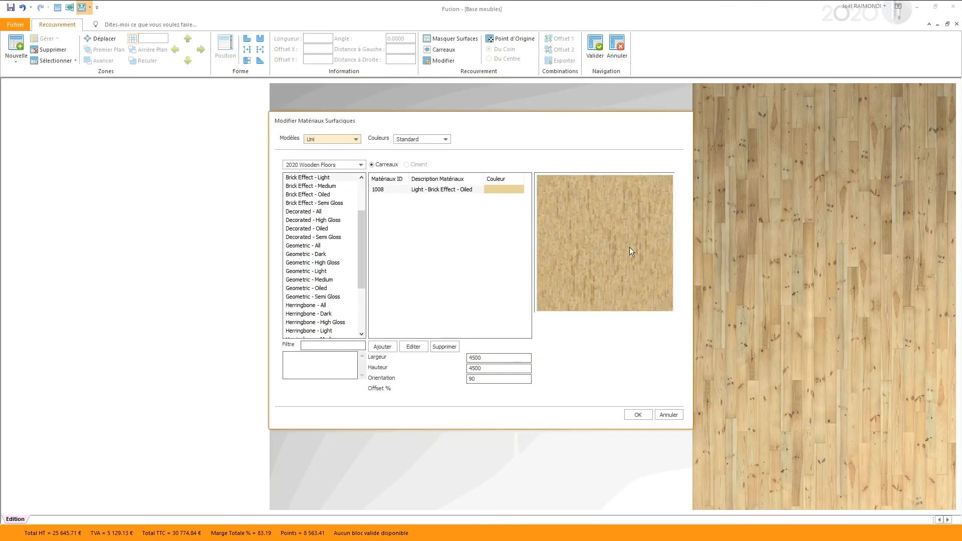
# - Switch the covering catalogue to Advanced Graphics FR, accepting the removal of the selected materials, and choose the *CAR MUR tile type
pyautogui.click(361, 163)
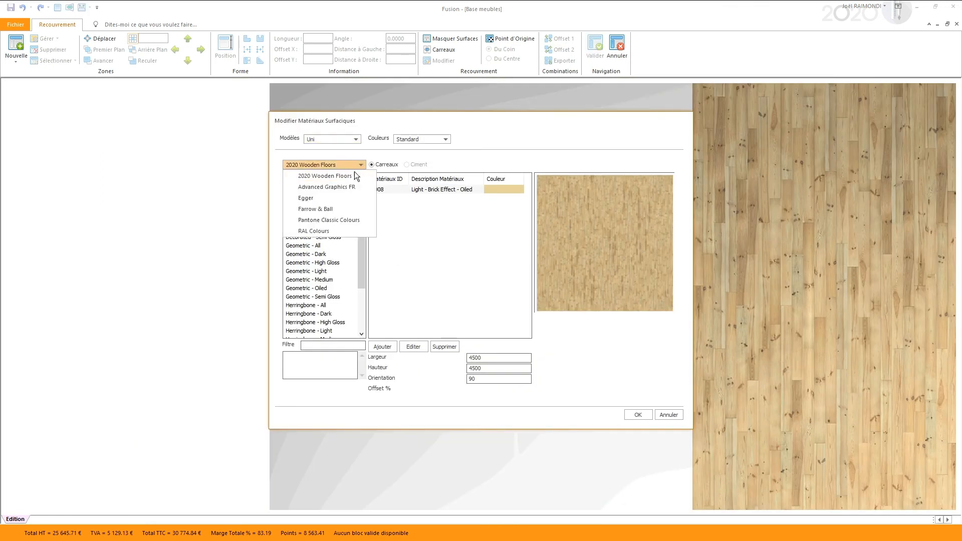
pyautogui.click(311, 187)
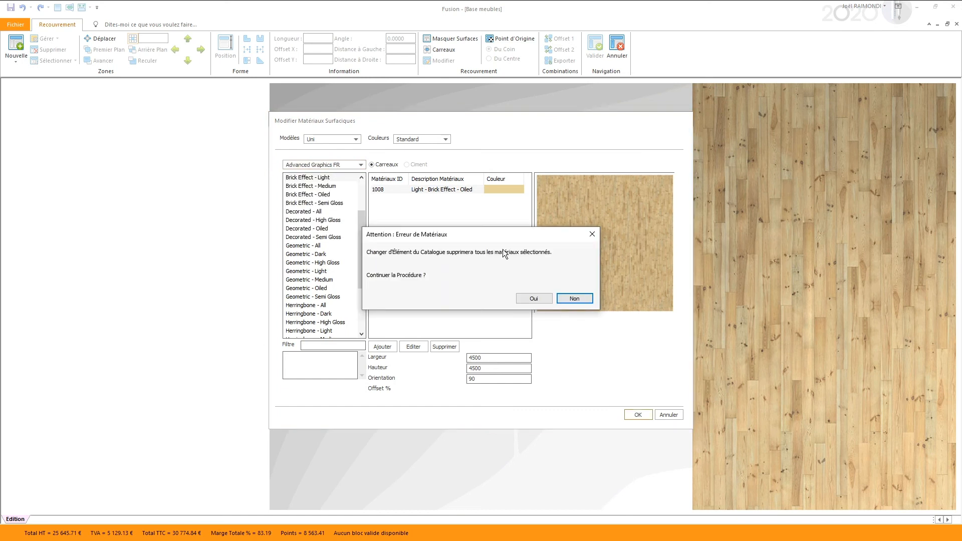
pyautogui.click(523, 298)
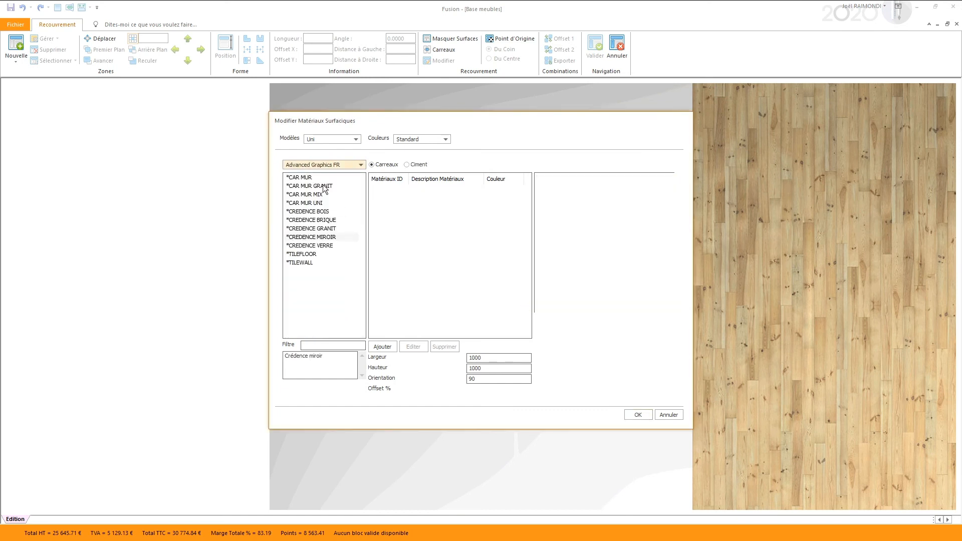
pyautogui.click(316, 178)
pyautogui.click(316, 187)
pyautogui.click(312, 195)
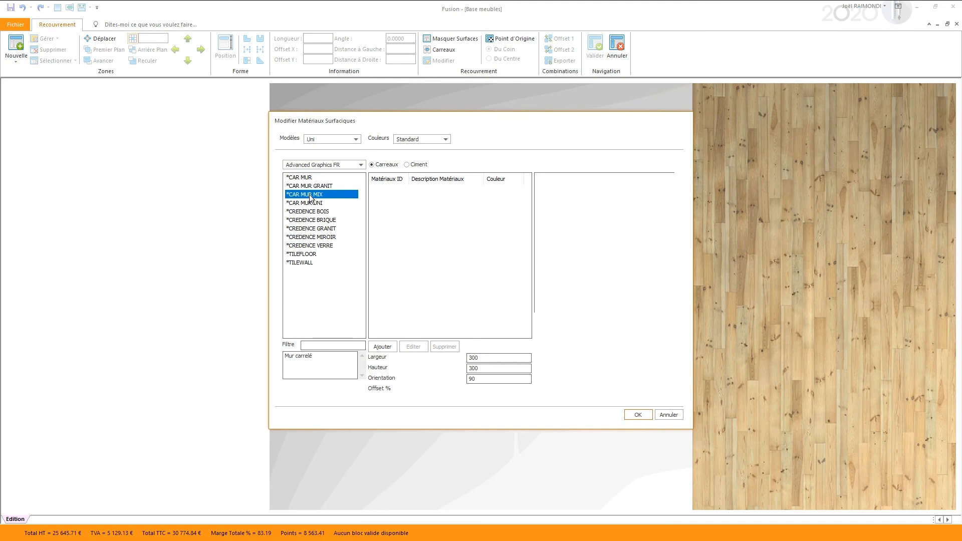
pyautogui.click(316, 179)
# - Start adding a material to the *CAR MUR covering and preview catalogue tiles such as J84
pyautogui.click(386, 347)
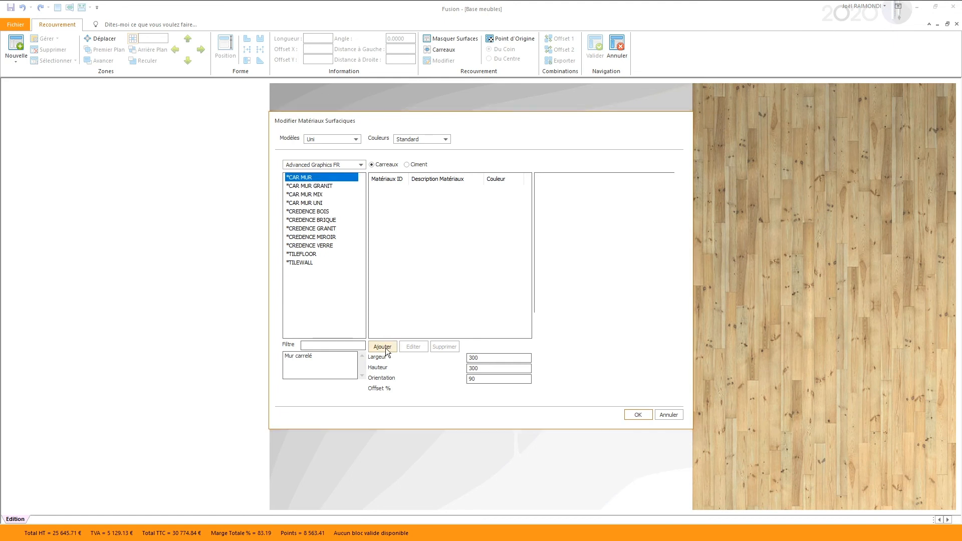
pyautogui.click(478, 262)
pyautogui.click(475, 288)
pyautogui.click(473, 306)
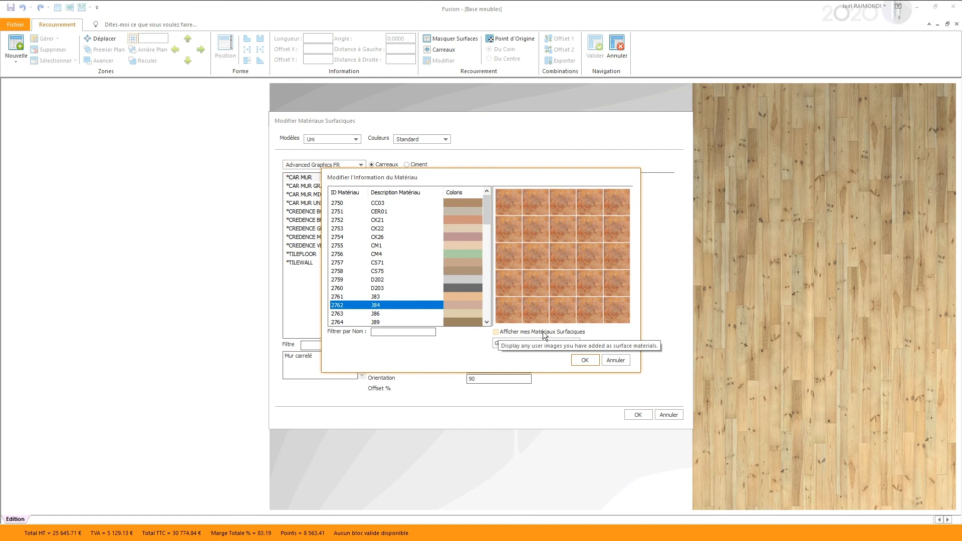
# - Show the custom surface materials, preview several such as Carrelage clair 01 and Mur - Béton gris 01, and open their image manager
pyautogui.click(496, 332)
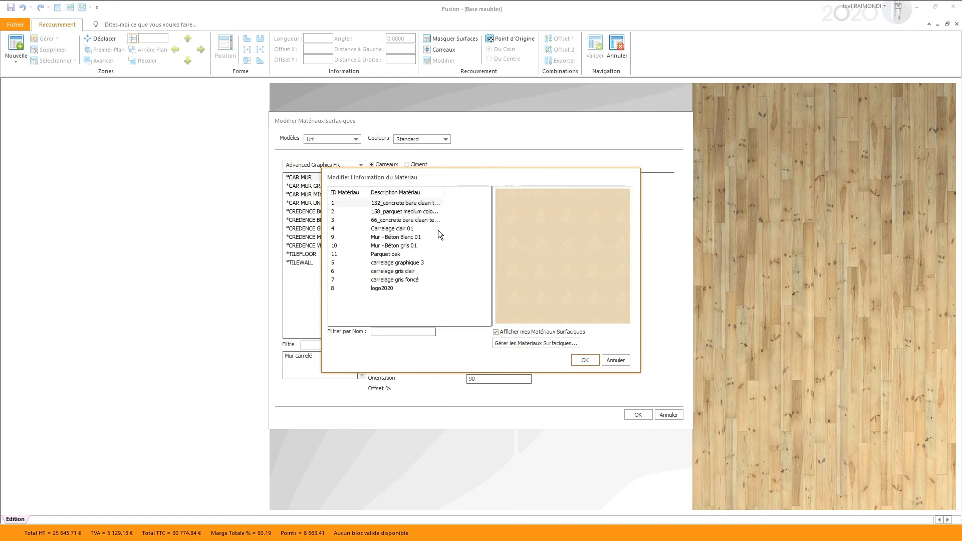
pyautogui.click(414, 212)
pyautogui.click(415, 220)
pyautogui.click(403, 229)
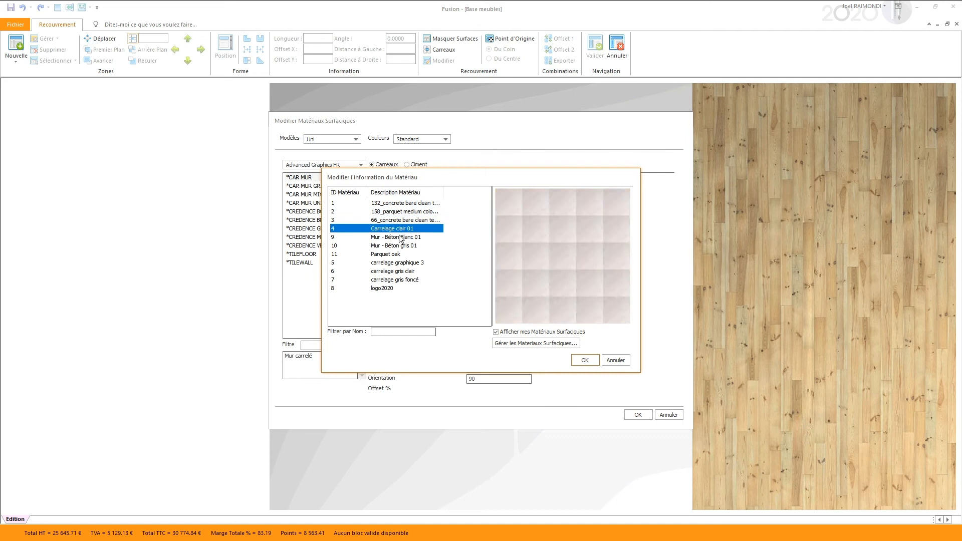
pyautogui.click(400, 237)
pyautogui.click(401, 246)
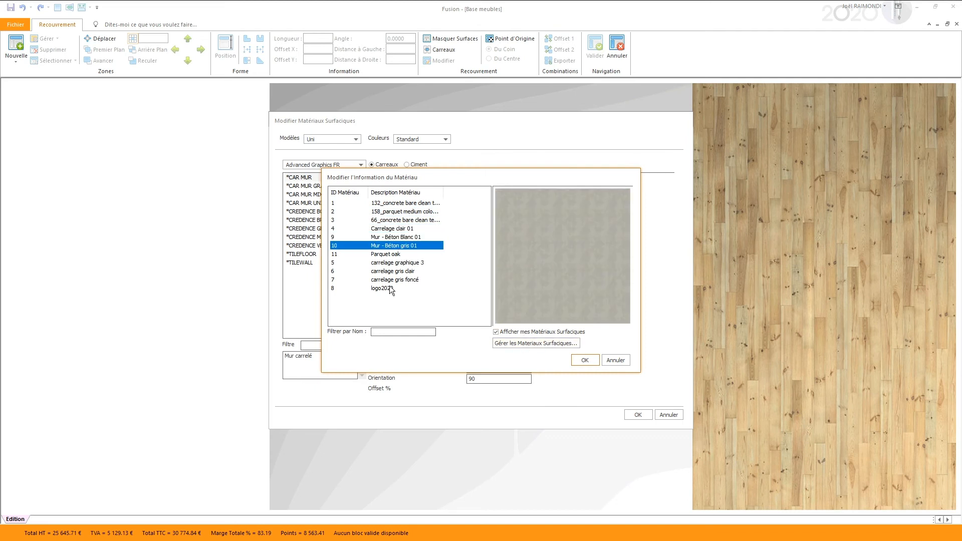
pyautogui.click(386, 288)
pyautogui.click(530, 344)
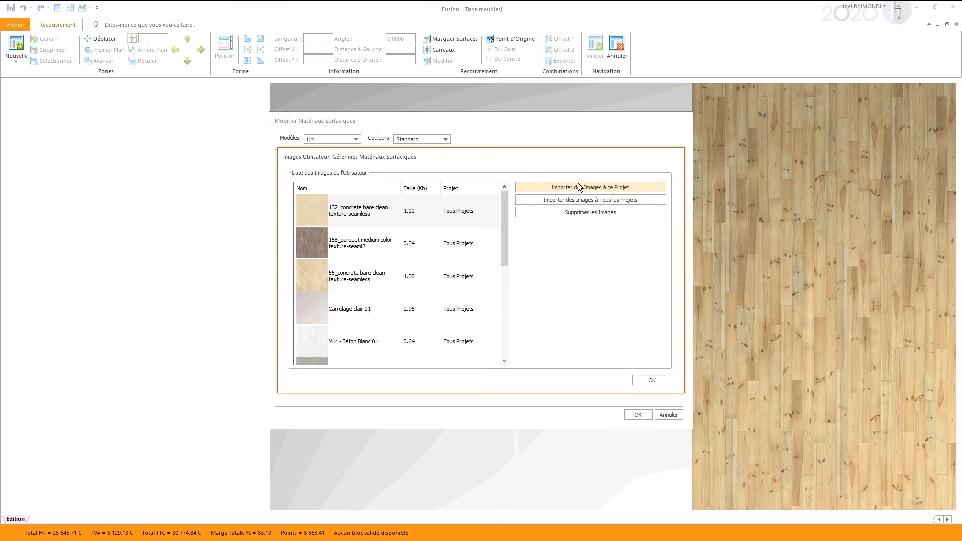
# - Look through the stored user images, close the image manager, and add the carrelage gris clair material to the *CAR MUR covering
pyautogui.scroll(-5, 401, 232)
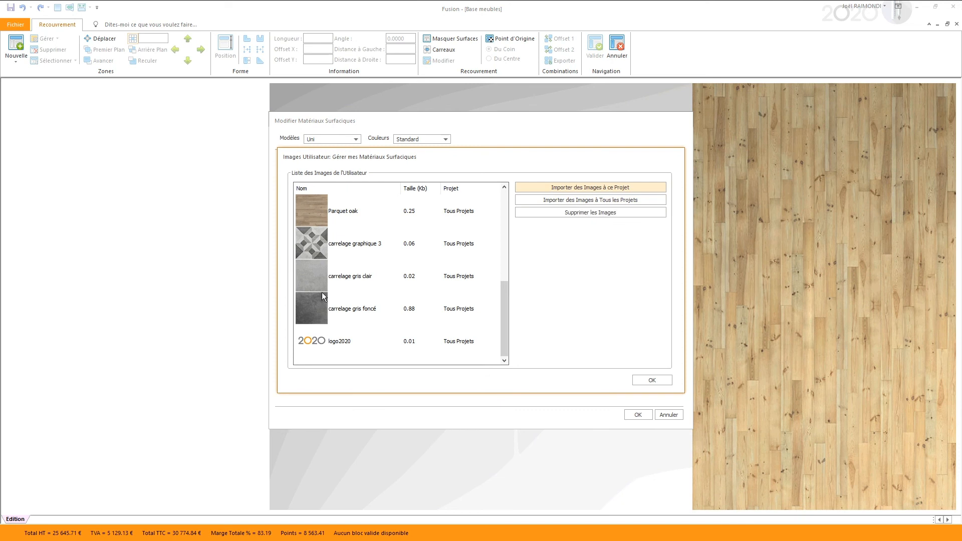
pyautogui.scroll(5, 329, 359)
pyautogui.scroll(-5, 341, 288)
pyautogui.click(634, 379)
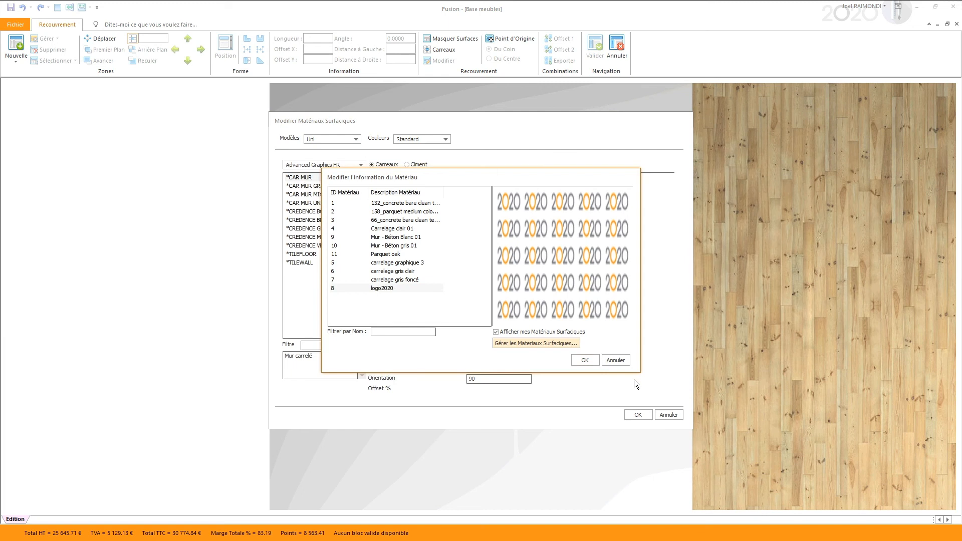
pyautogui.click(384, 272)
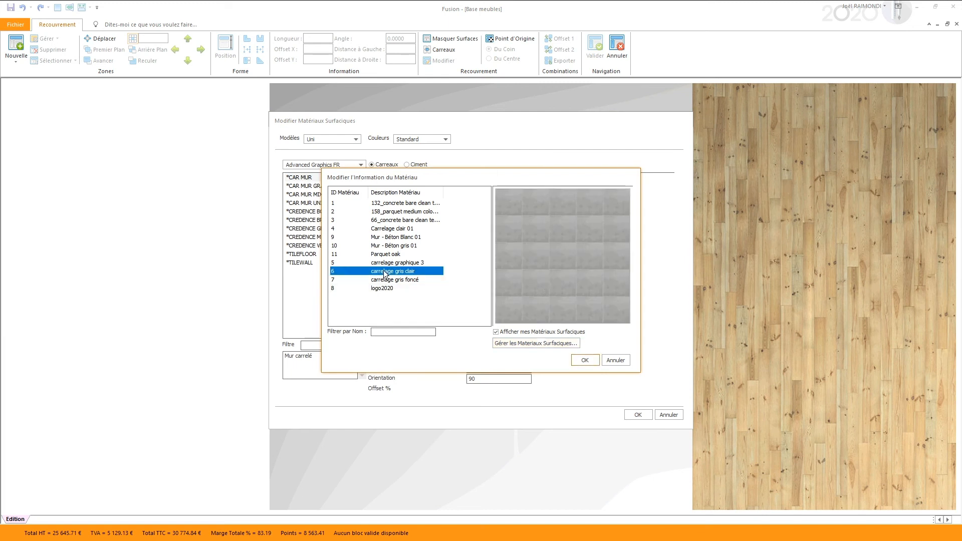
pyautogui.click(580, 359)
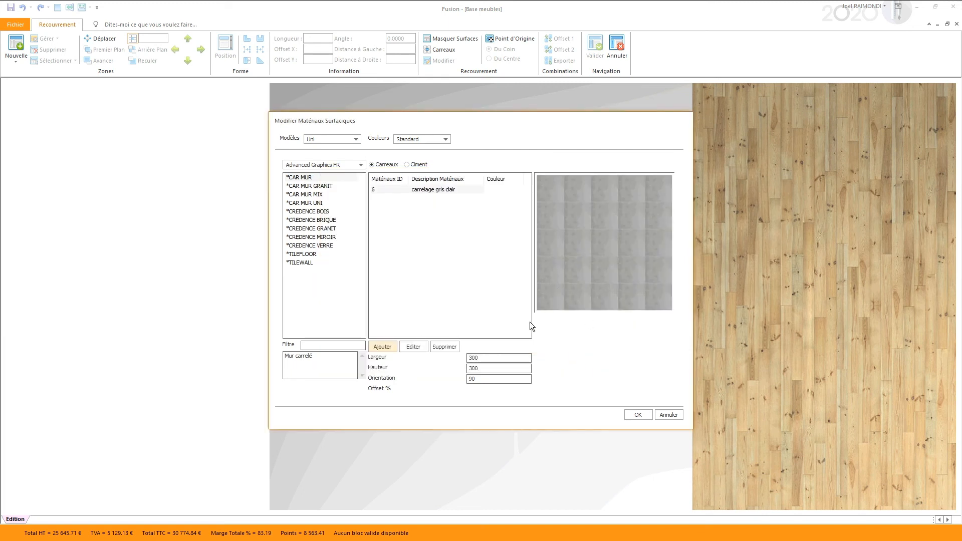
# - Set the carrelage gris clair tiles to 700 wide and 700 high with an orientation of 45
pyautogui.doubleClick(507, 355)
pyautogui.write('700')
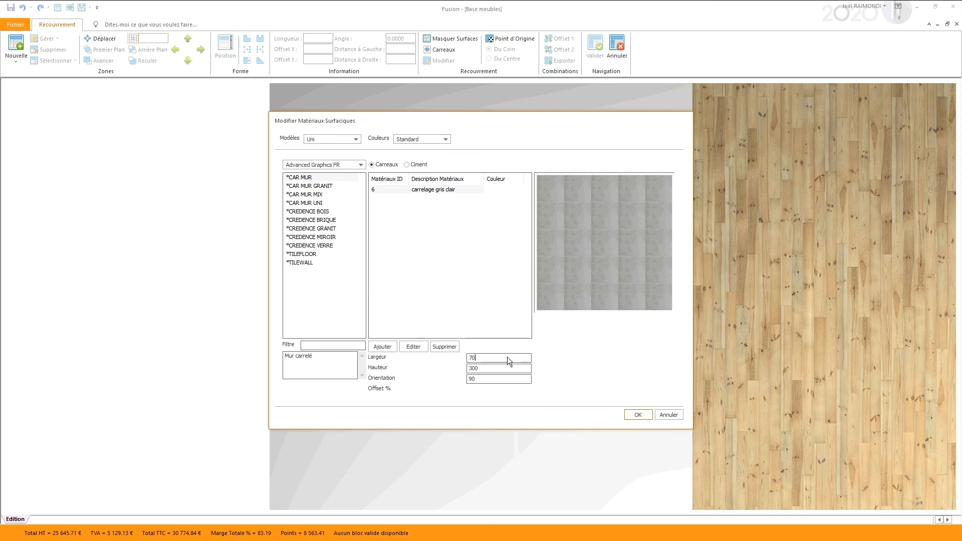
pyautogui.press('Tab')
pyautogui.write('700')
pyautogui.press('Tab')
pyautogui.write('45')
pyautogui.press('Tab')
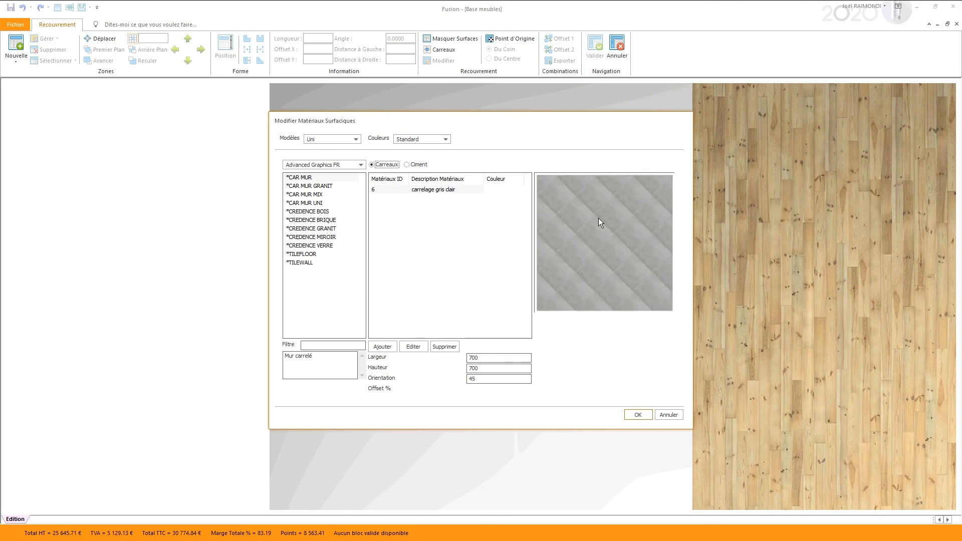
# - Set the tile joint thickness to 3 with locked proportions, look through the joint colours, and apply the covering to the floor box
pyautogui.click(410, 167)
pyautogui.click(447, 354)
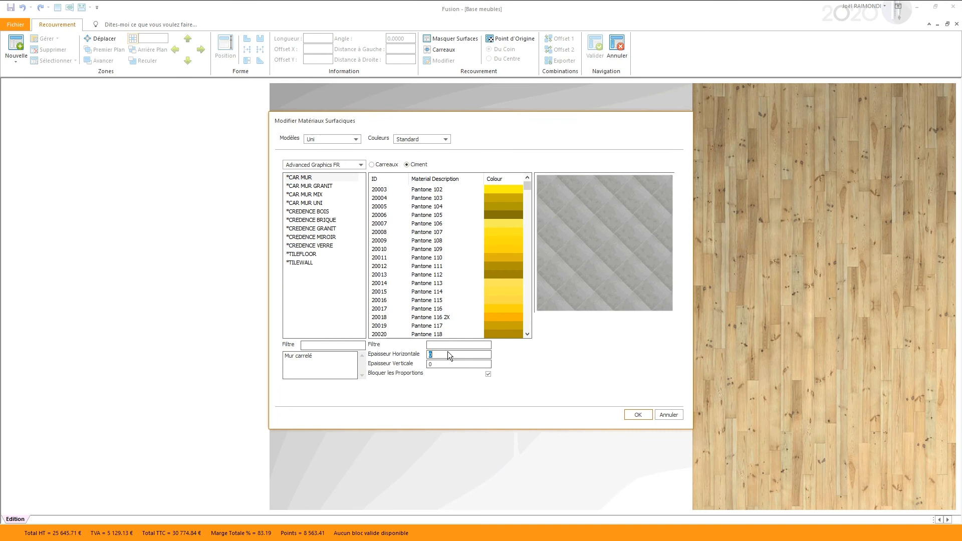
pyautogui.write('3')
pyautogui.moveTo(528, 185); pyautogui.dragTo(530, 250)
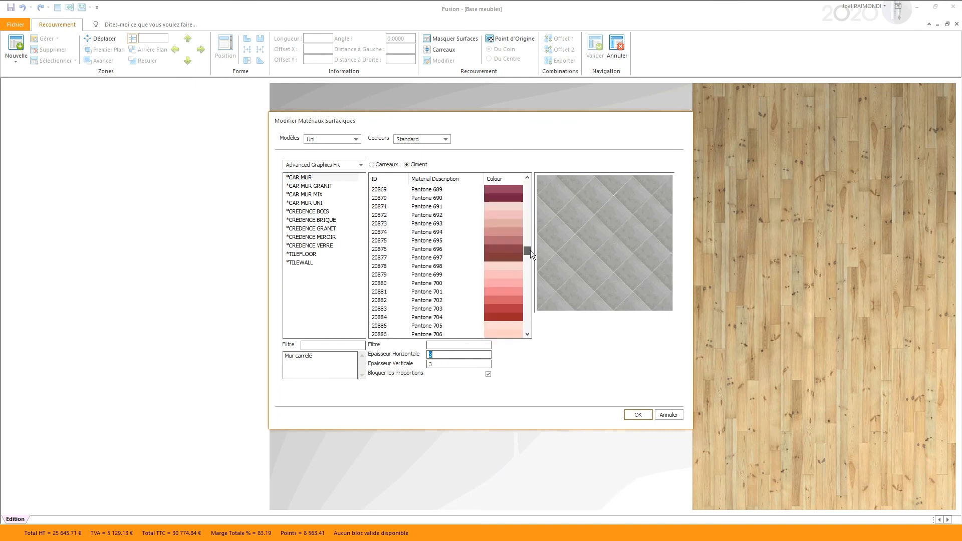
pyautogui.click(632, 416)
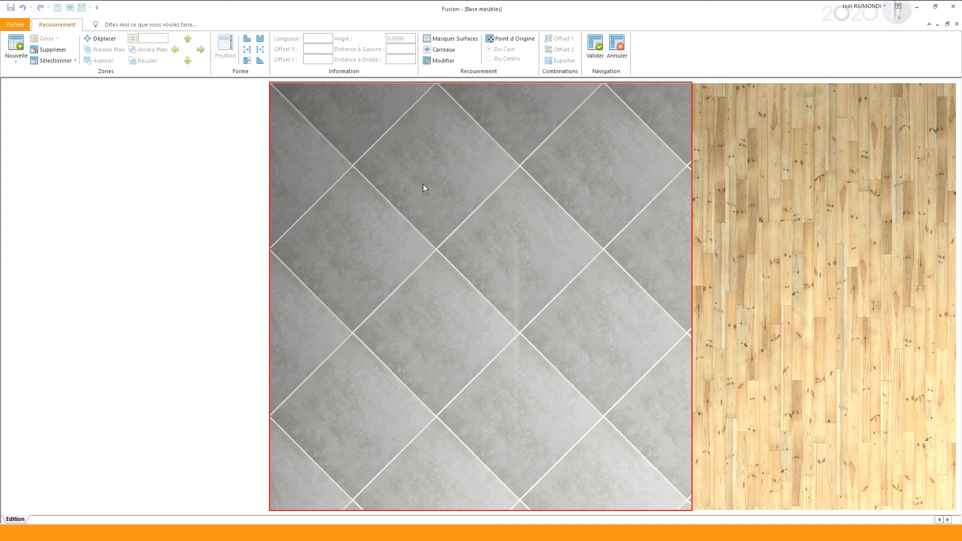
# - Move the tiling's origin point to the lower-right corner of the floor zone and validate the covering
pyautogui.click(510, 39)
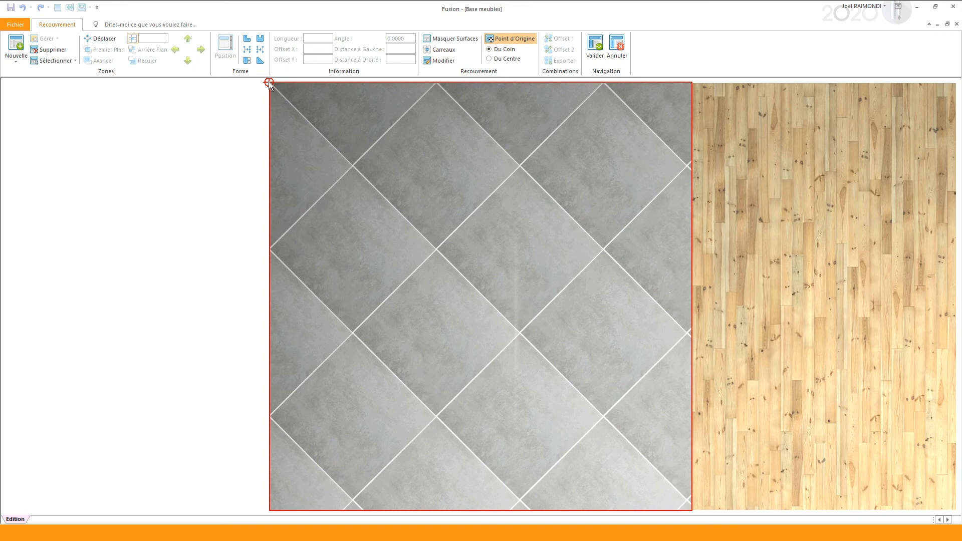
pyautogui.moveTo(268, 84); pyautogui.dragTo(445, 245)
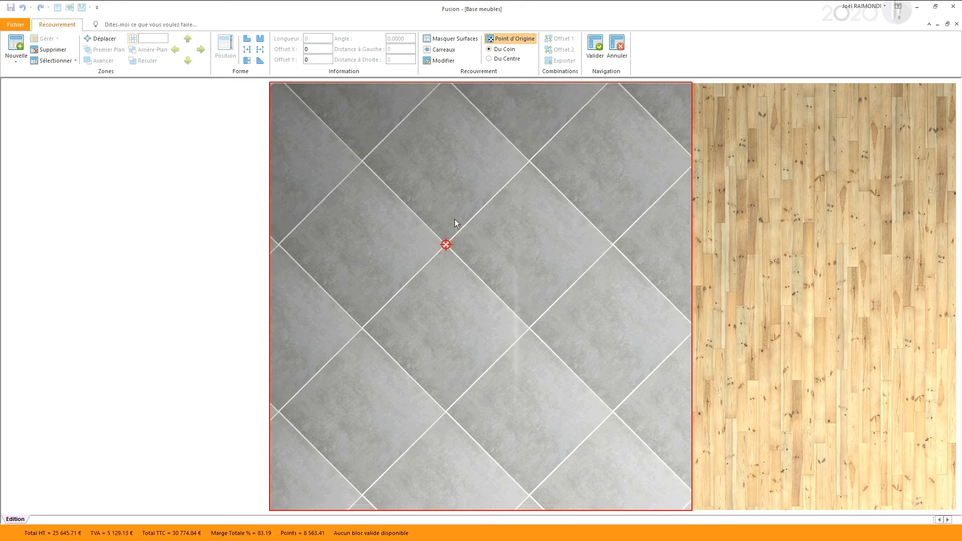
pyautogui.moveTo(445, 244)
pyautogui.mouseDown()
pyautogui.moveTo(541, 337)
pyautogui.moveTo(545, 389)
pyautogui.moveTo(684, 484)
pyautogui.moveTo(691, 510)
pyautogui.mouseUp()
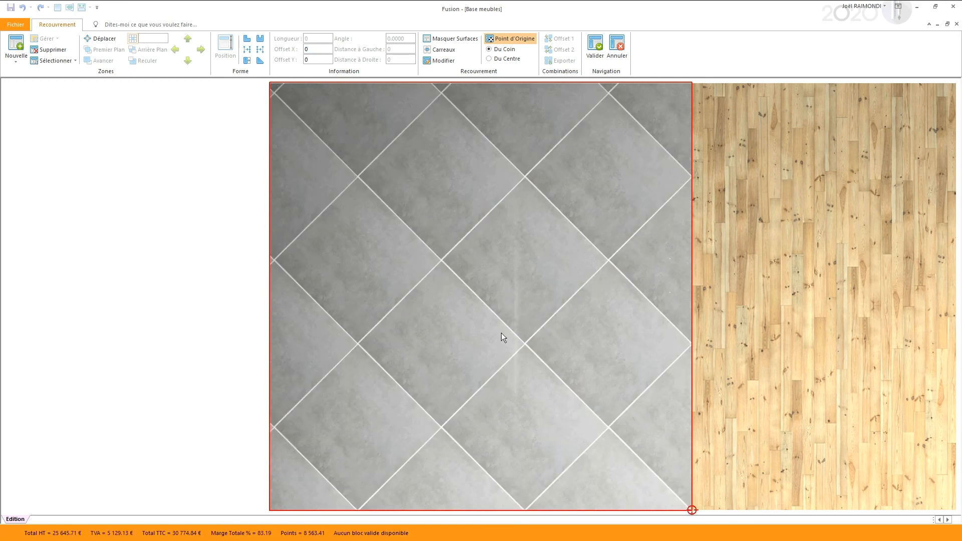
pyautogui.click(595, 46)
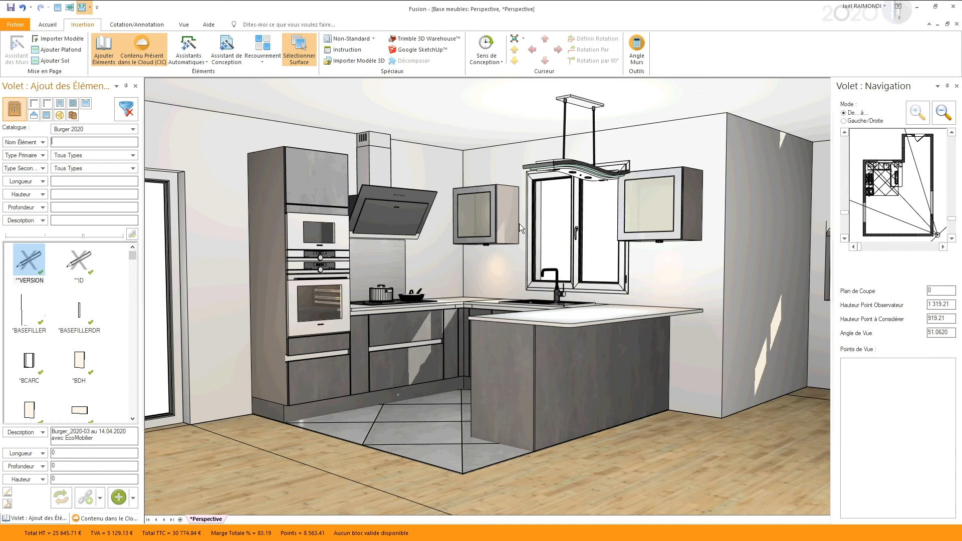
# - Switch to the plan view and examine how selecting elements in the kitchen area interacts with the tiled floor box
pyautogui.press('F5')
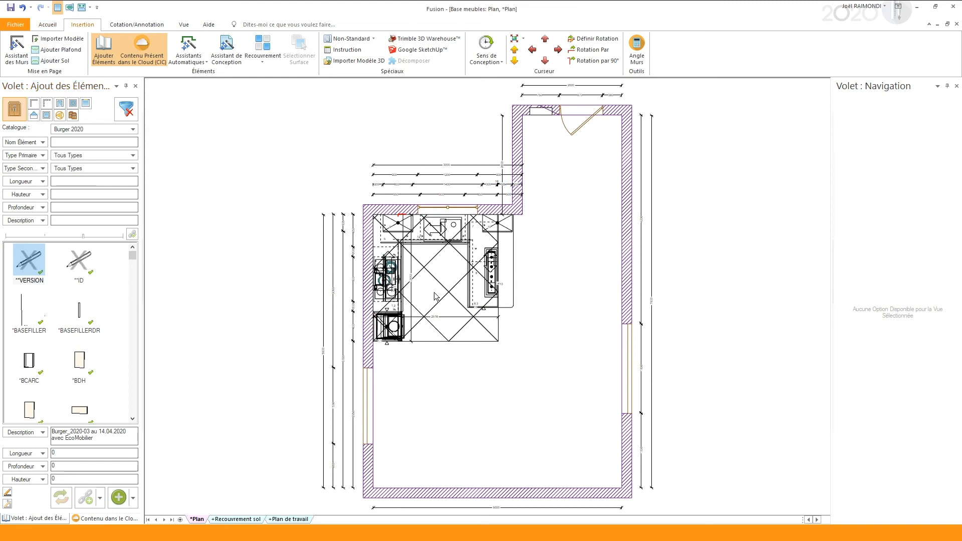
pyautogui.click(444, 310)
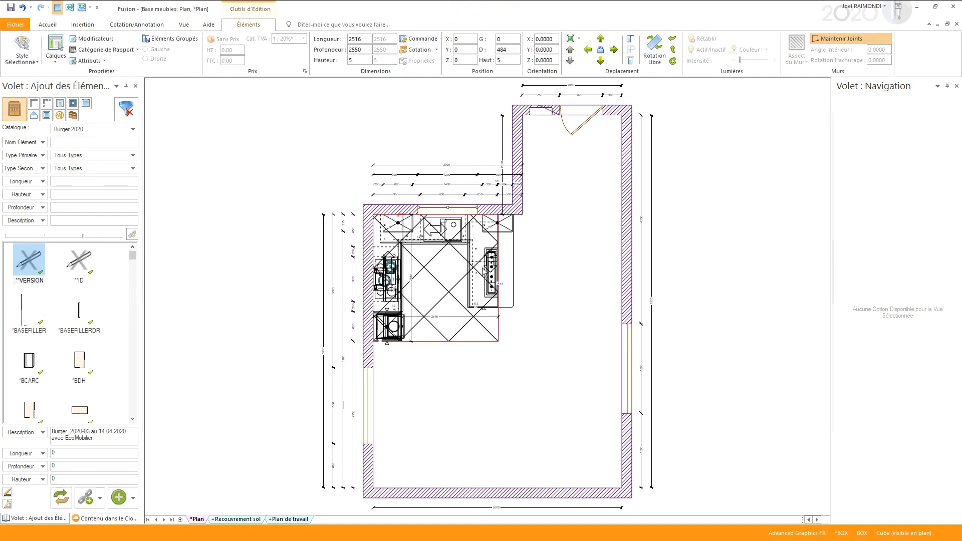
pyautogui.click(484, 273)
pyautogui.click(429, 288)
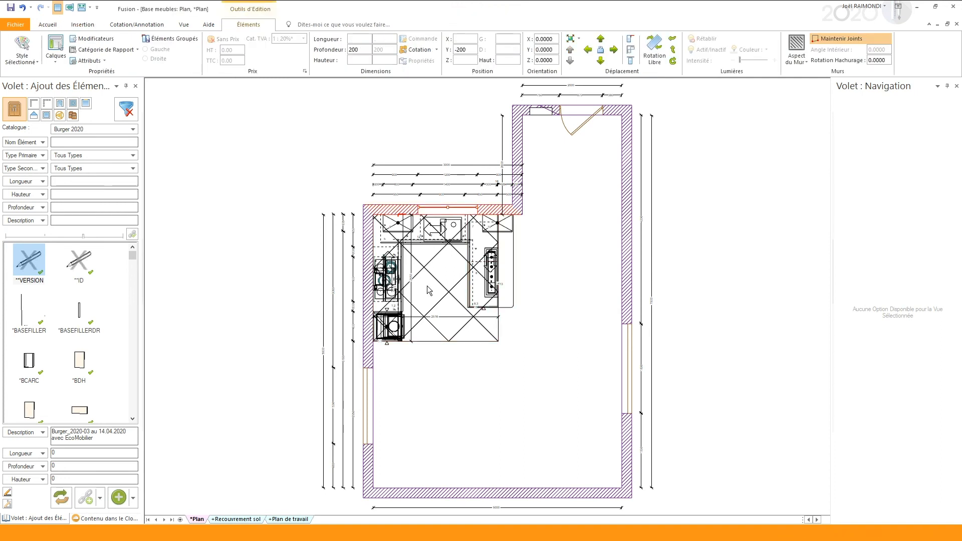
pyautogui.click(399, 279)
pyautogui.click(385, 282)
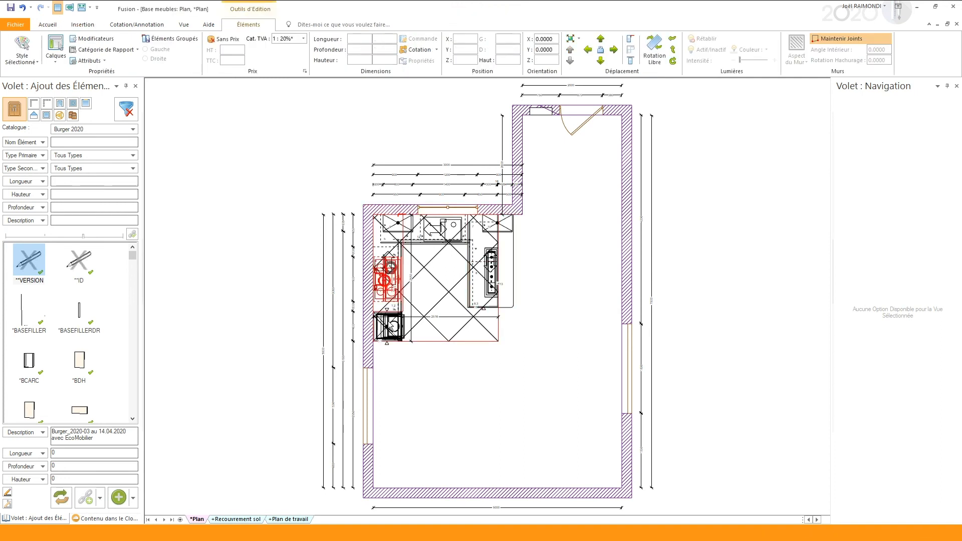
pyautogui.click(423, 328)
pyautogui.click(449, 366)
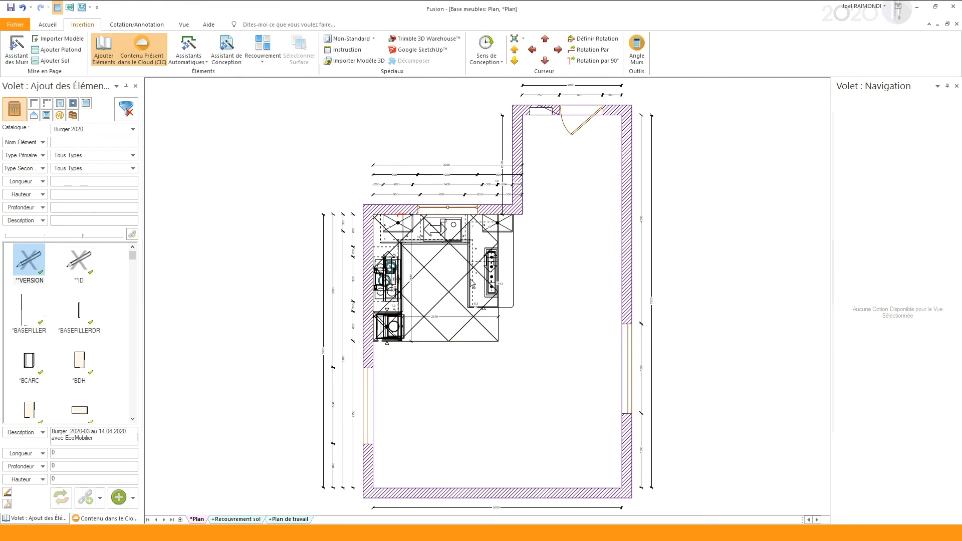
# - Return to the perspective, raise the viewpoint over the kitchen, and examine the list of layers per catalogue
pyautogui.press('F7')
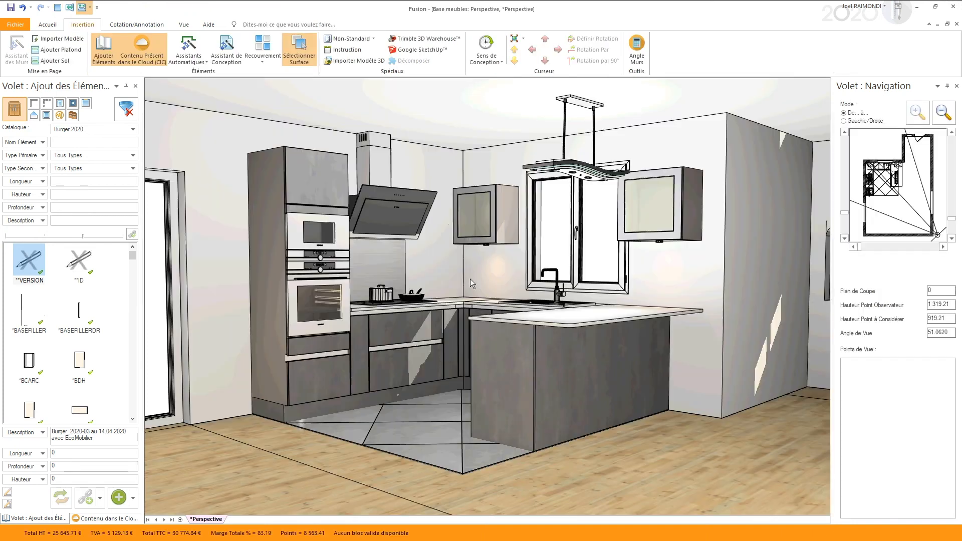
pyautogui.moveTo(453, 293); pyautogui.dragTo(474, 351, button='middle')
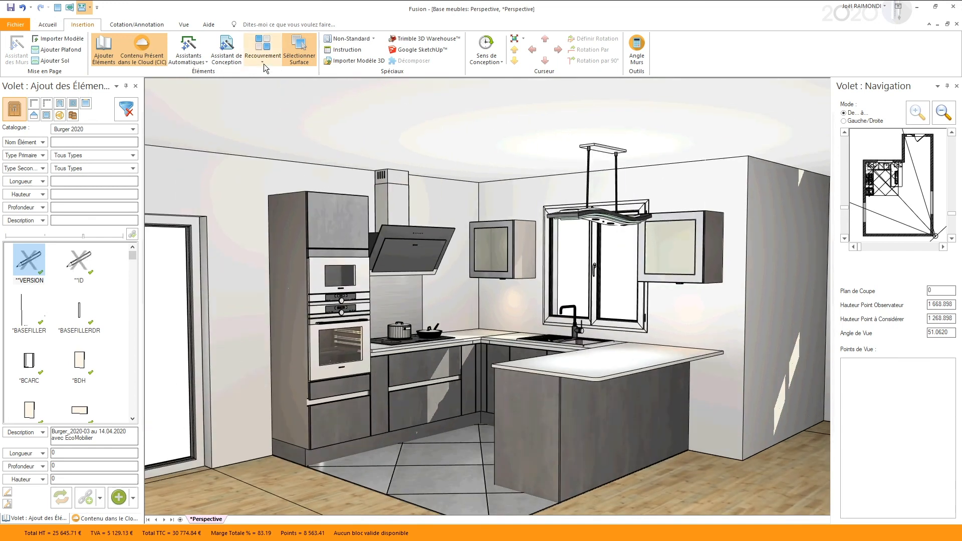
pyautogui.click(183, 25)
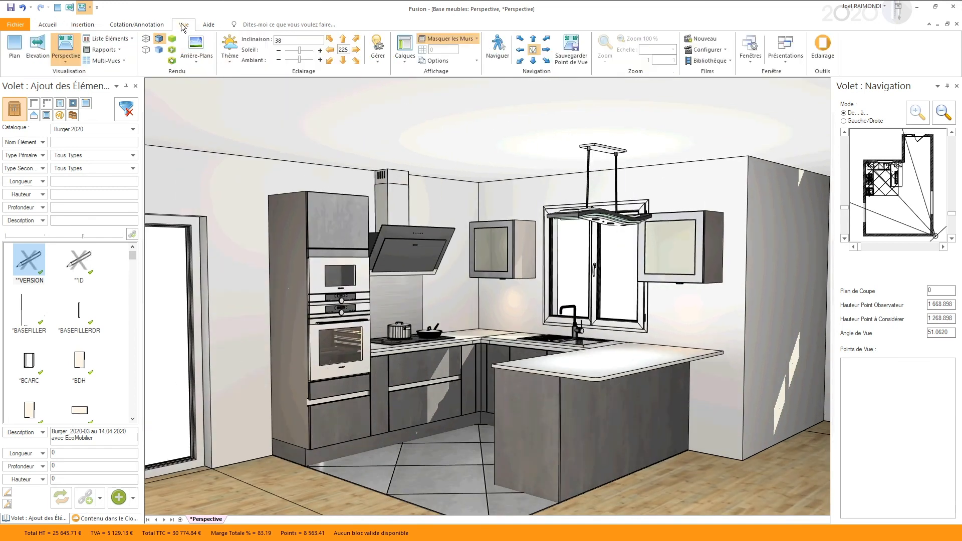
pyautogui.click(405, 59)
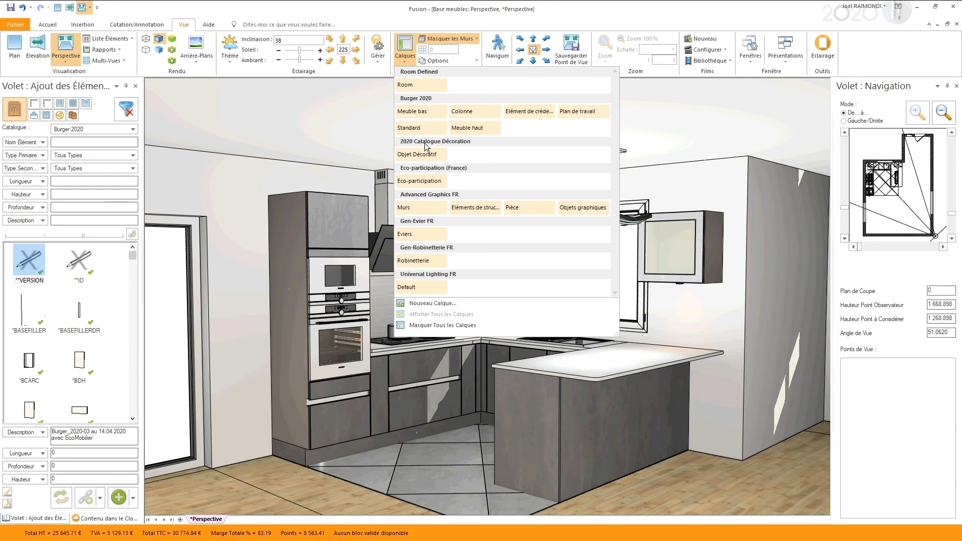
pyautogui.click(416, 469)
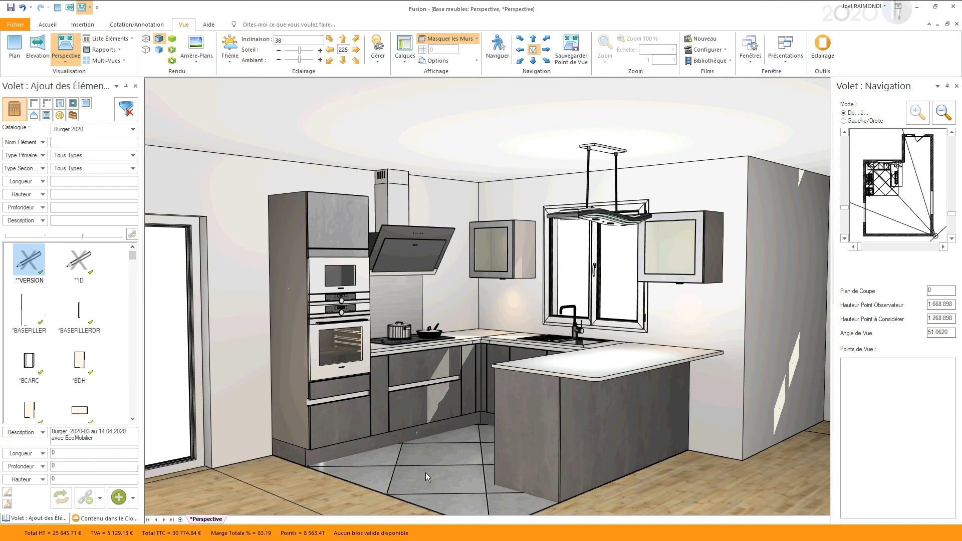
# - Select the tiled floor box under the kitchen in the perspective
pyautogui.click(425, 473)
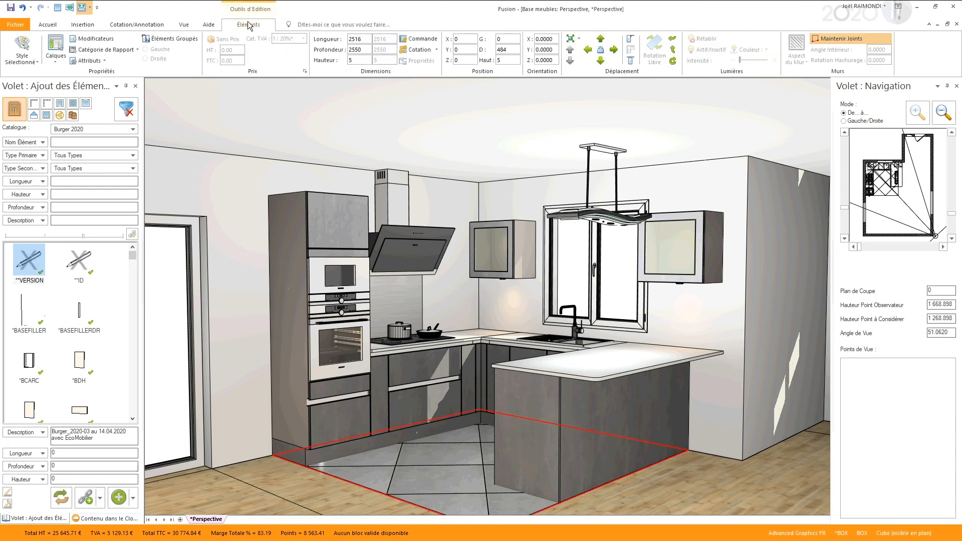
# - Create a new layer named "Sol cuisine" and assign the selected tiled kitchen floor to it
pyautogui.click(51, 56)
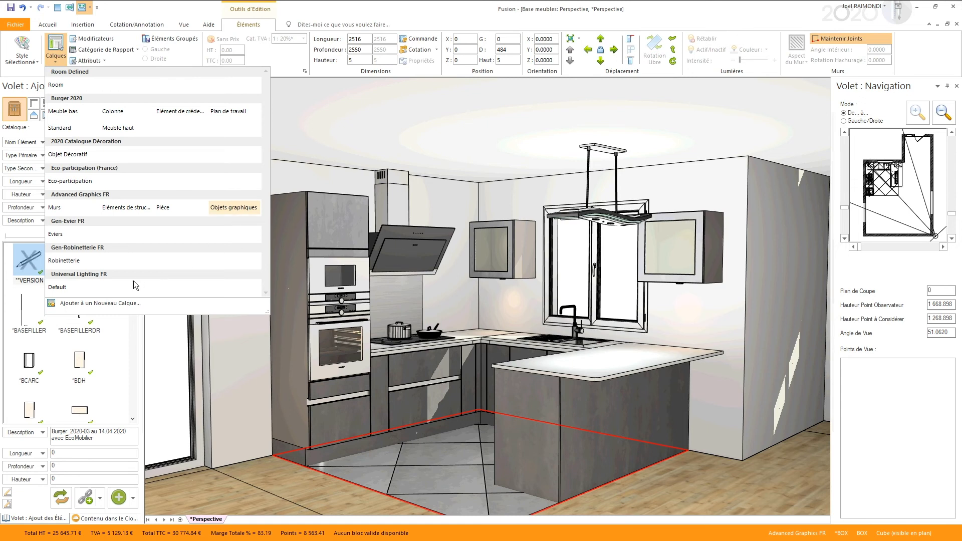
pyautogui.click(100, 304)
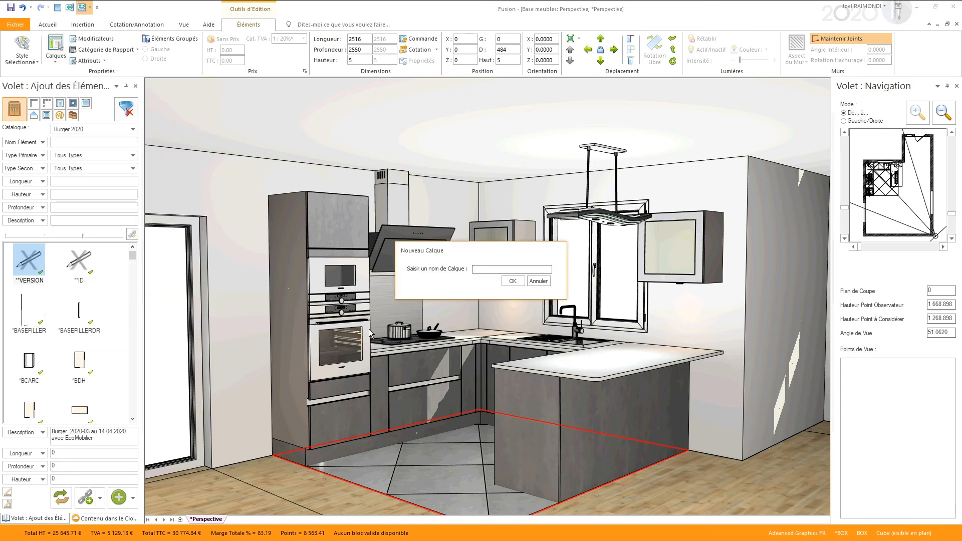
pyautogui.write('S')
pyautogui.write('cuisine')
pyautogui.click(505, 283)
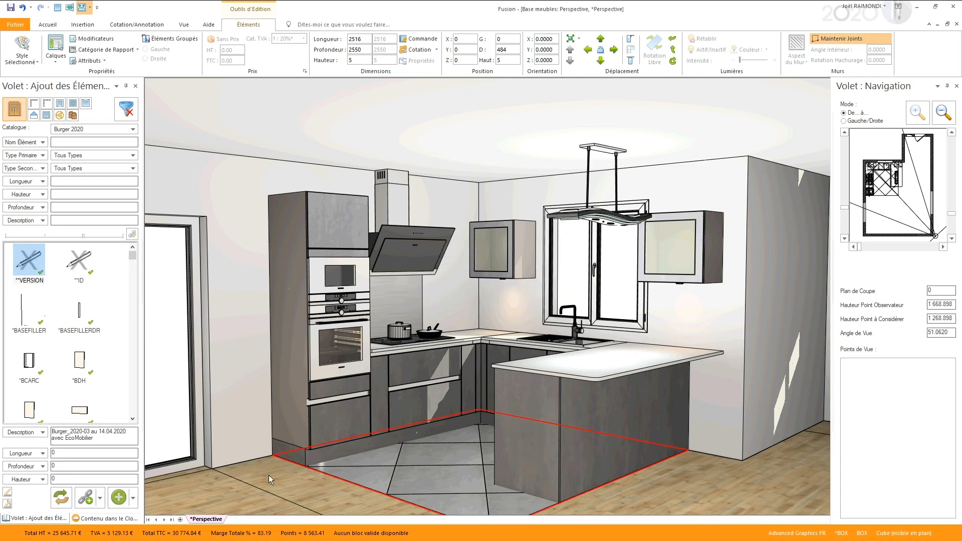
pyautogui.click(56, 59)
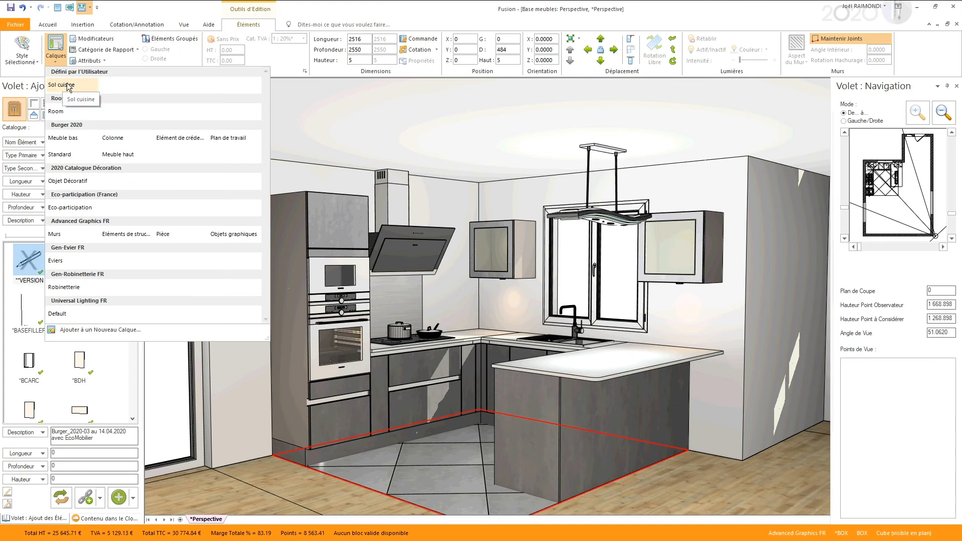
pyautogui.click(344, 118)
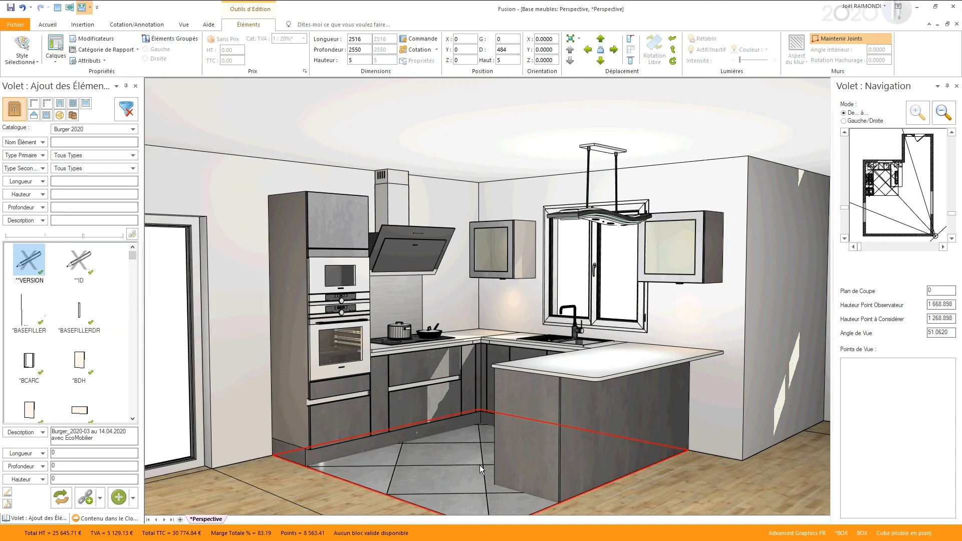
pyautogui.click(291, 393)
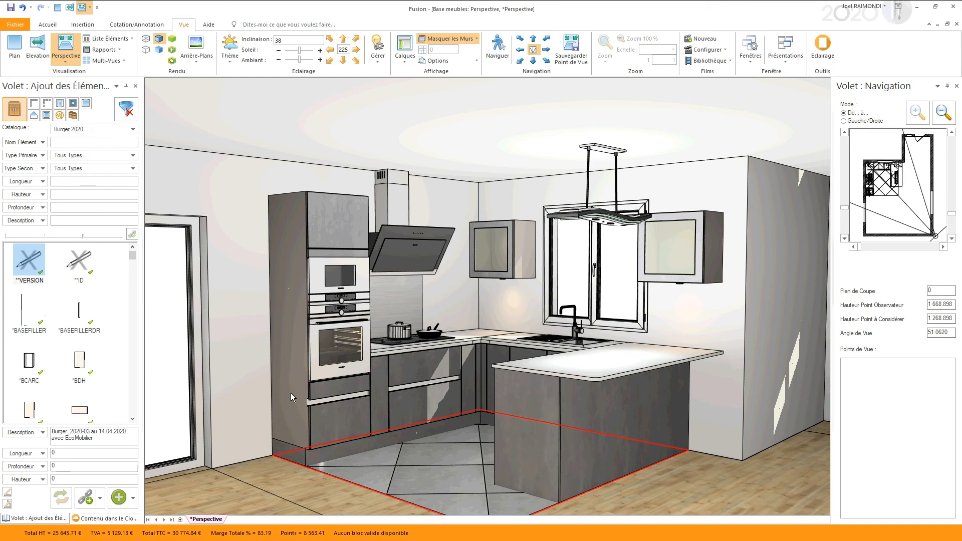
# - Switch to the plan view and hide the Sol cuisine layer
pyautogui.press('F2')
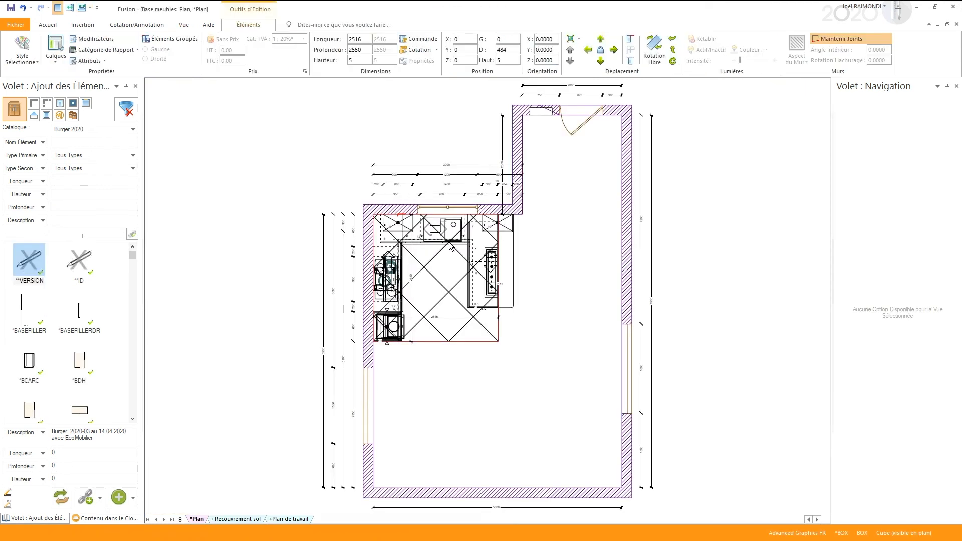
pyautogui.click(425, 94)
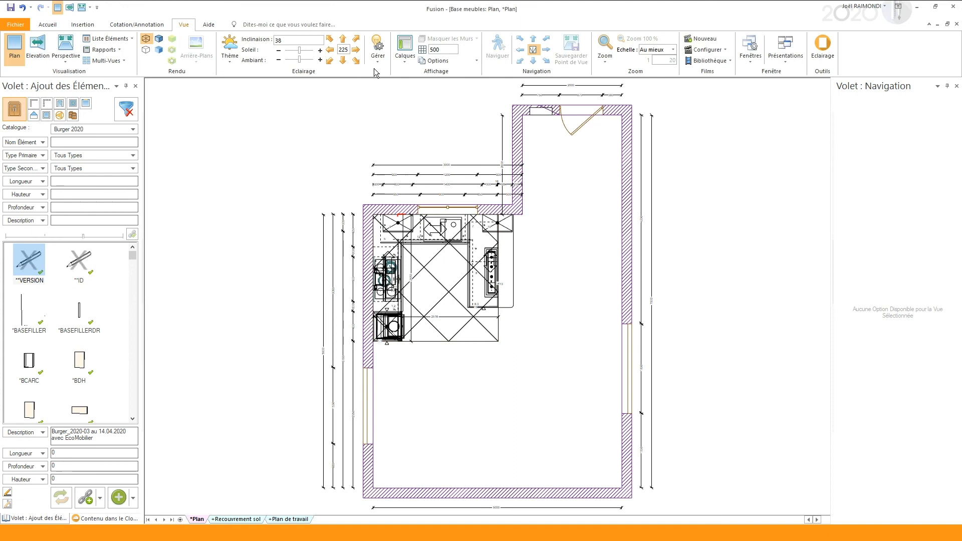
pyautogui.click(399, 64)
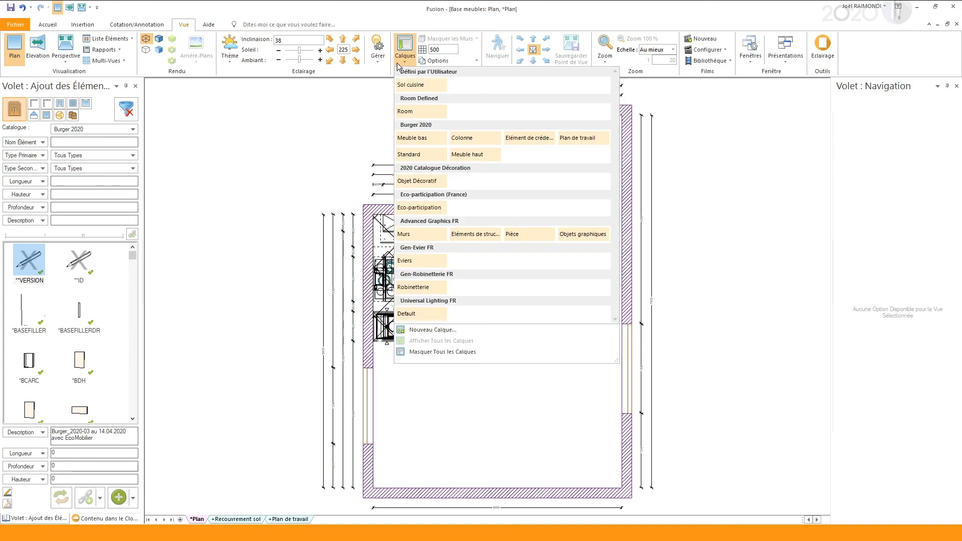
pyautogui.click(417, 88)
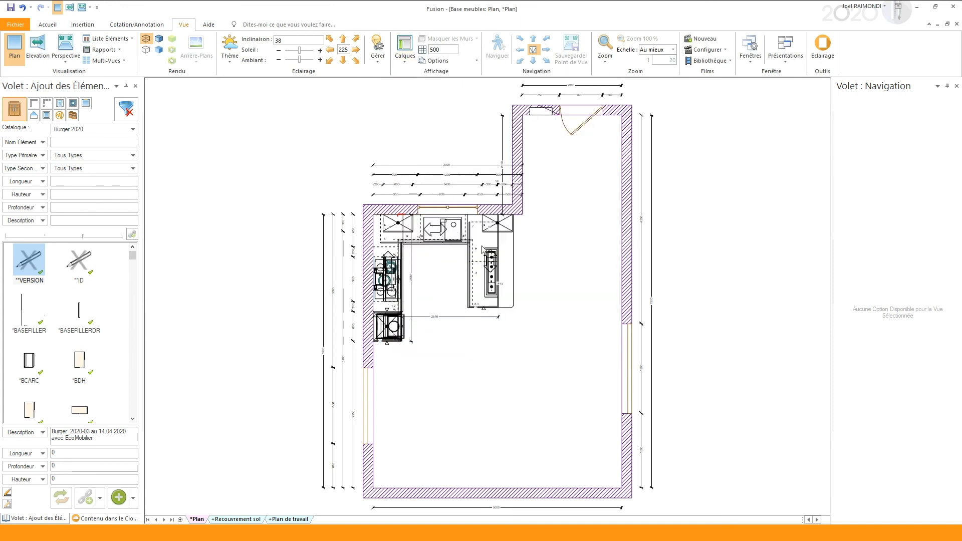
# - Hide the dimensions and the item-number annotations in the plan view
pyautogui.scroll(5, 429, 254)
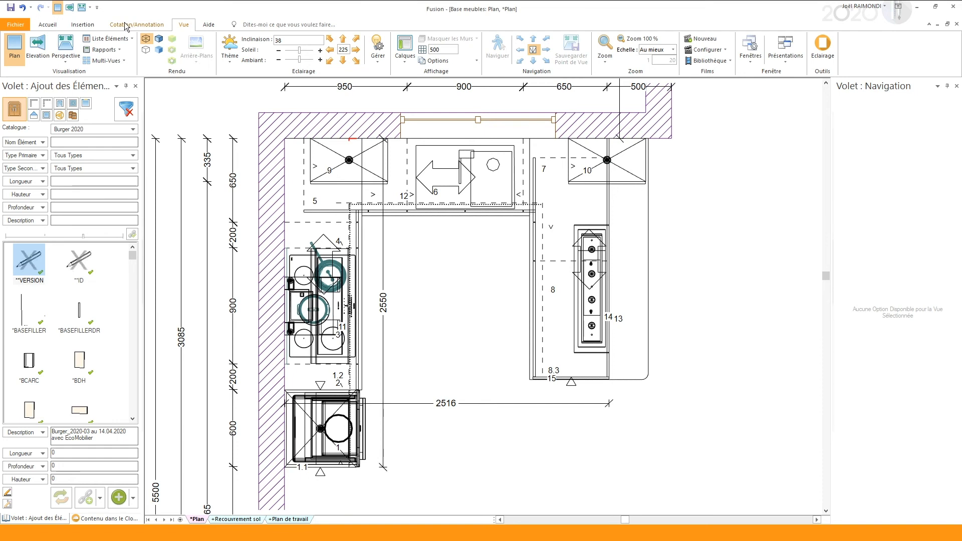
pyautogui.click(124, 23)
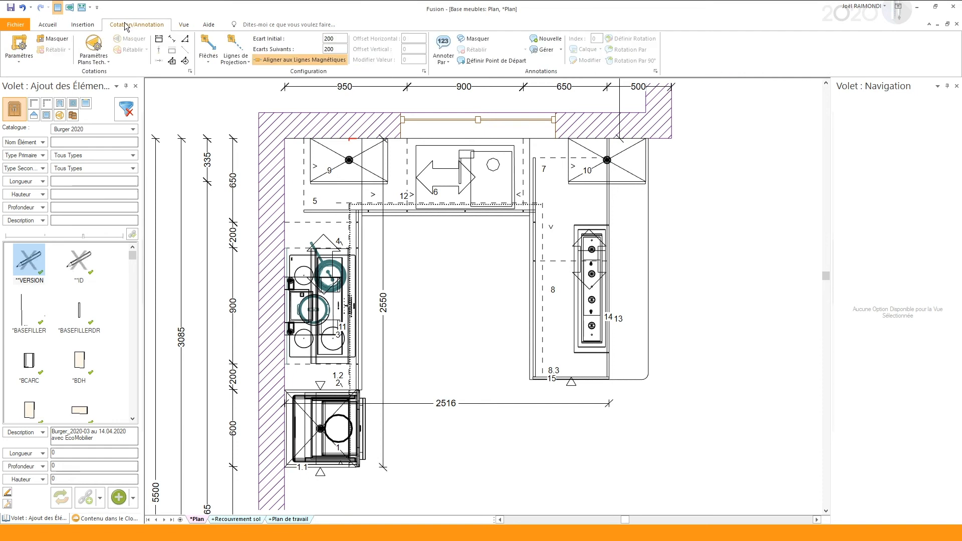
pyautogui.click(52, 39)
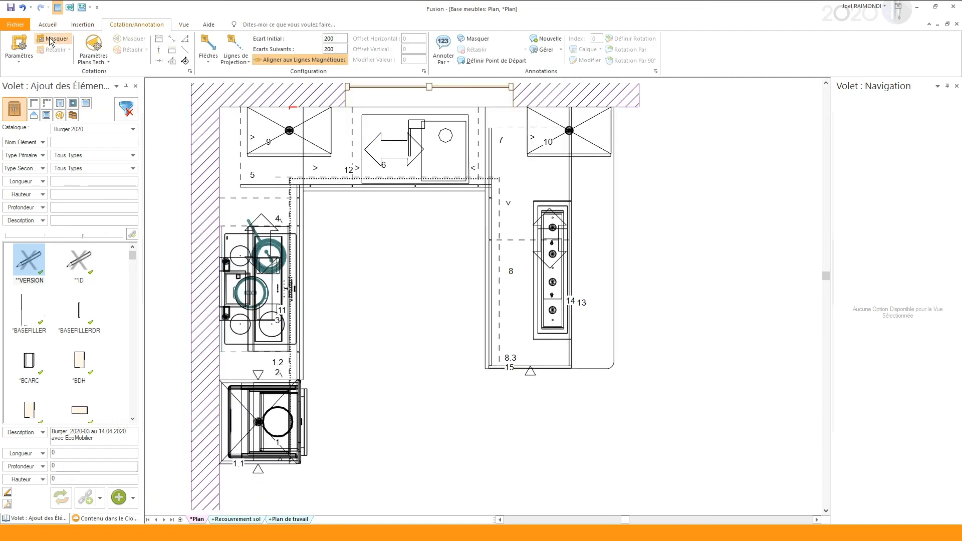
pyautogui.click(478, 39)
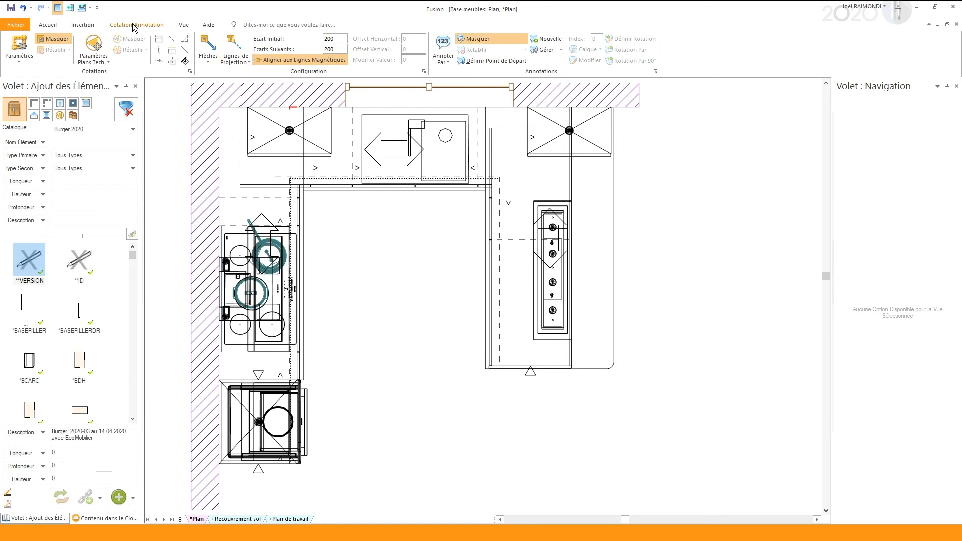
# - Display the Sol cuisine layer in the plan and hide it again
pyautogui.click(183, 25)
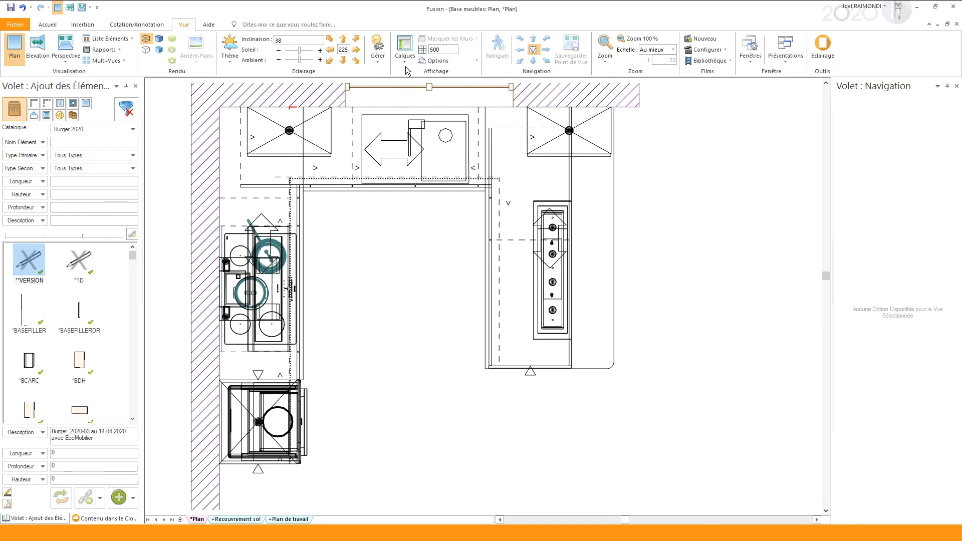
pyautogui.click(405, 50)
pyautogui.click(400, 86)
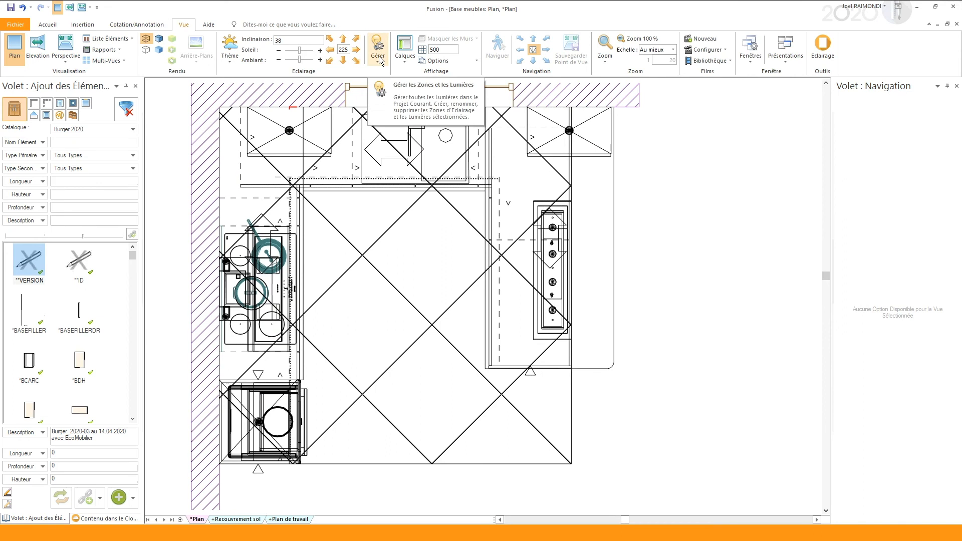
pyautogui.click(404, 53)
pyautogui.click(401, 85)
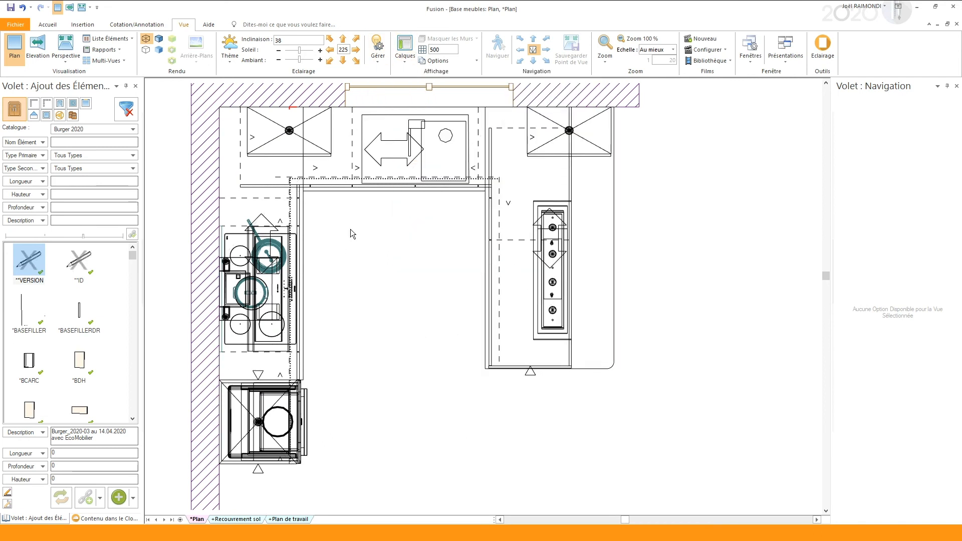
# - Switch to the perspective view and display the Sol cuisine layer again
pyautogui.press('F7')
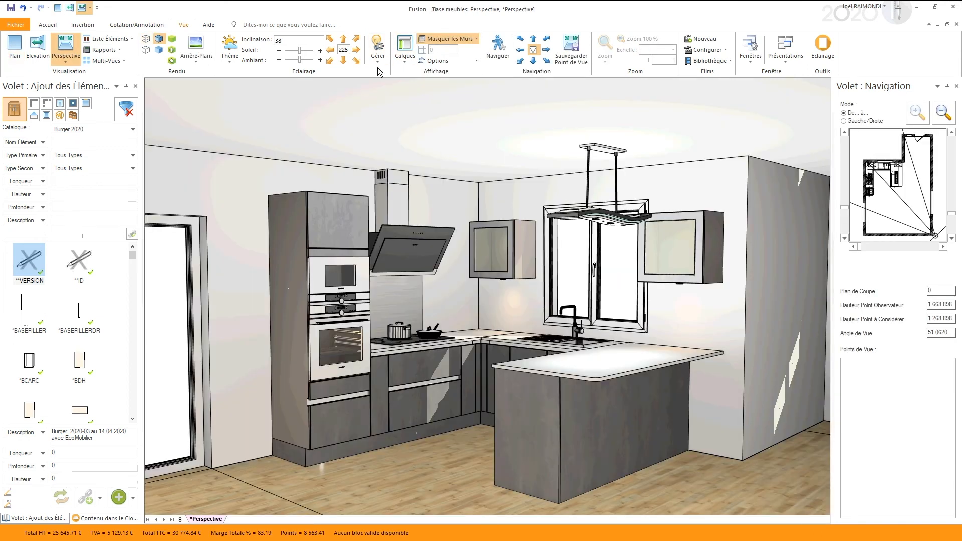
pyautogui.click(405, 50)
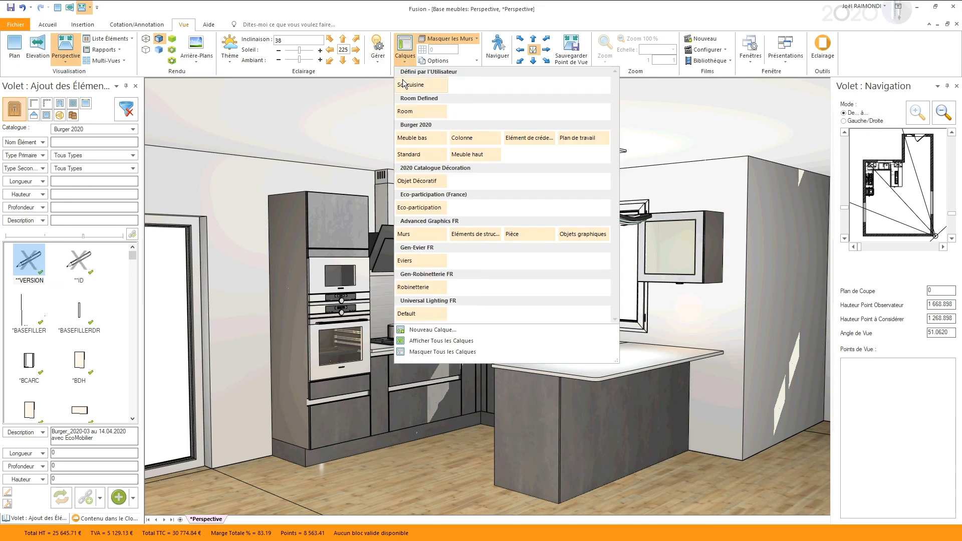
pyautogui.click(403, 84)
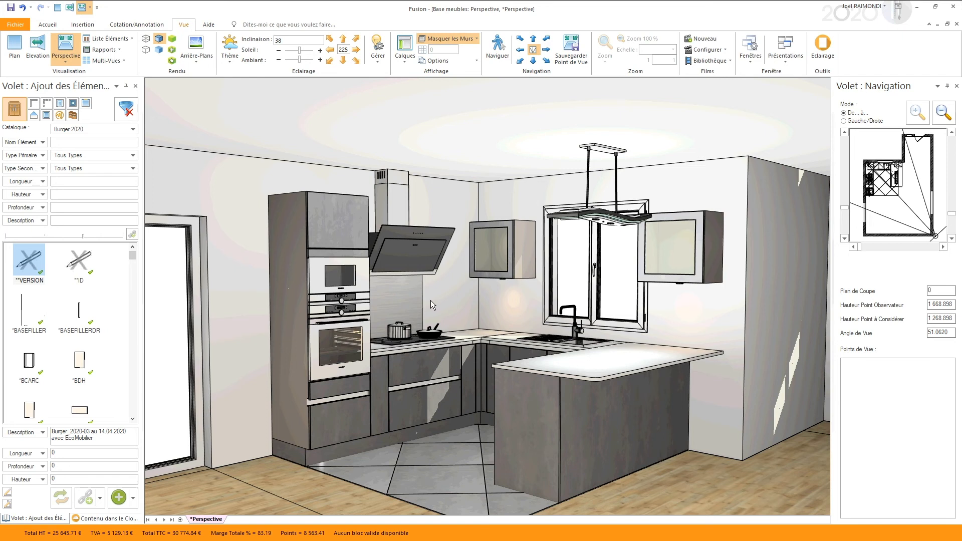
# - Move the observer to face the window wall and start a Présentation rendering of the perspective
pyautogui.scroll(5, 439, 287)
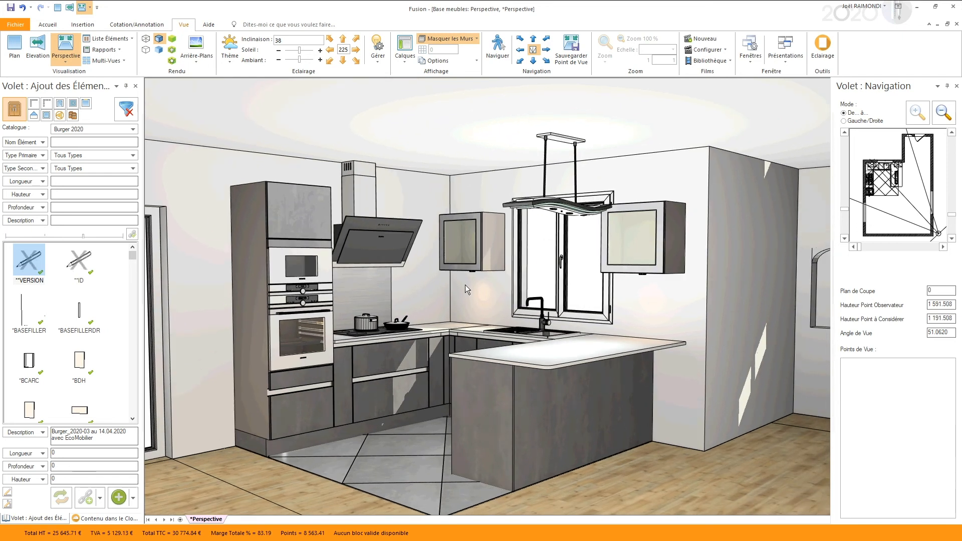
pyautogui.moveTo(887, 222); pyautogui.dragTo(885, 174)
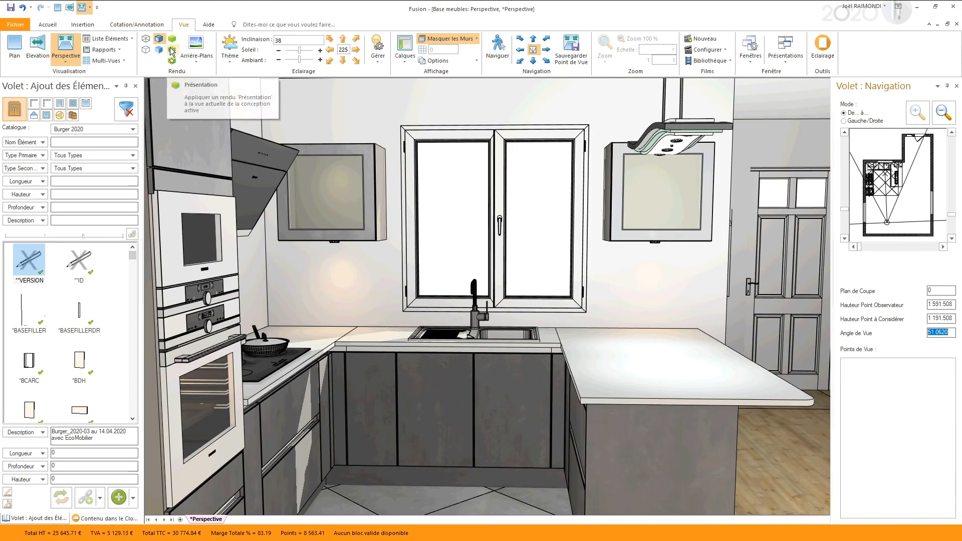
pyautogui.click(172, 51)
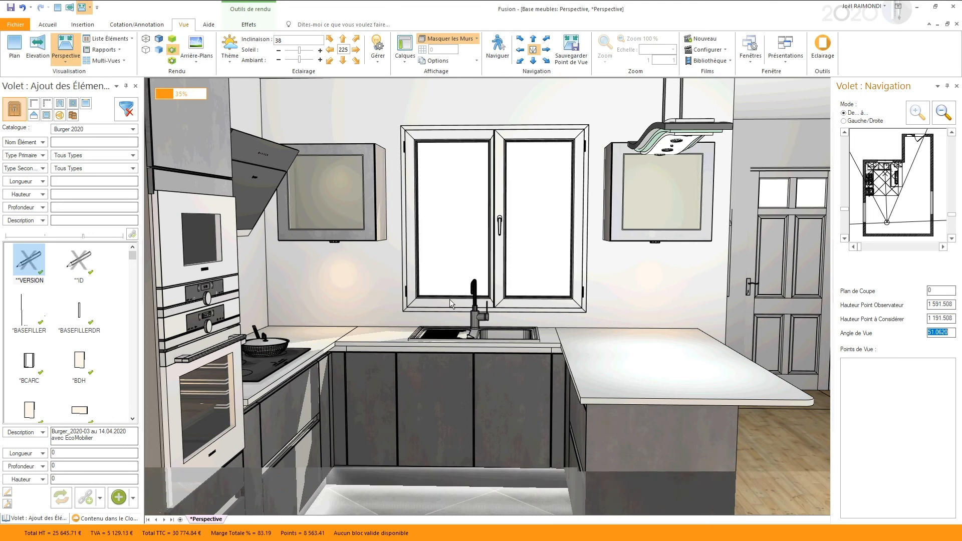
# - Place the observer facing the corner between the hob and the sink, and generate the "RS - Bon de Commande Client TTC" report
pyautogui.moveTo(913, 183); pyautogui.dragTo(878, 175)
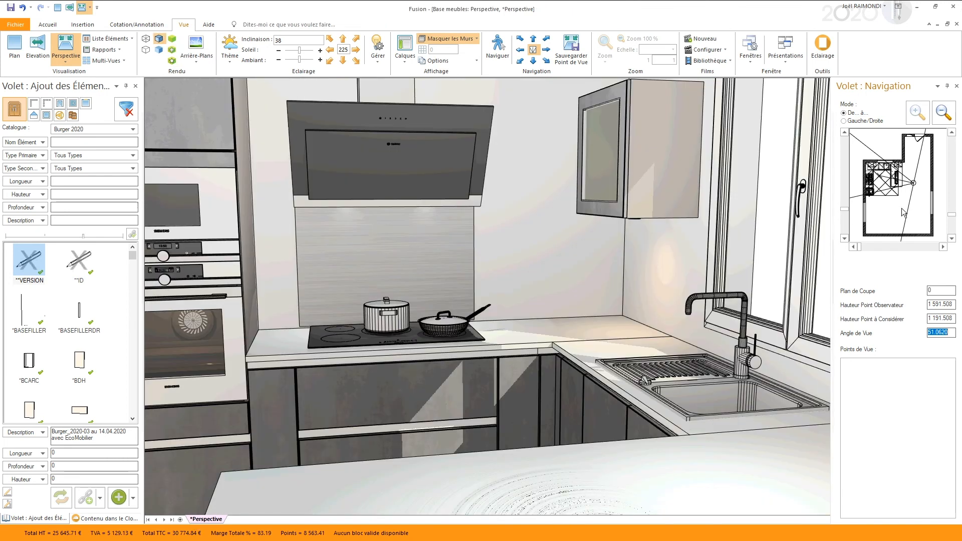
pyautogui.moveTo(903, 212); pyautogui.dragTo(880, 176)
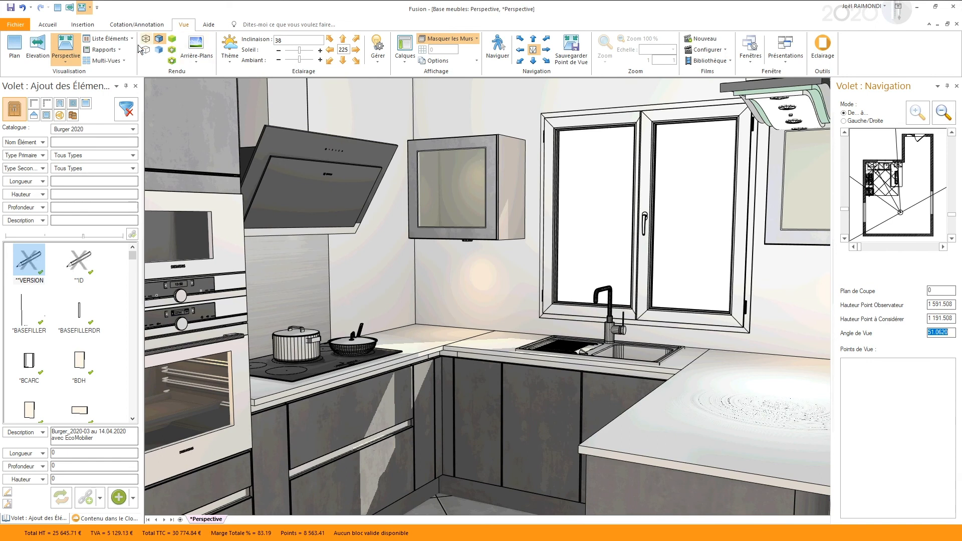
pyautogui.click(119, 49)
pyautogui.moveTo(128, 75)
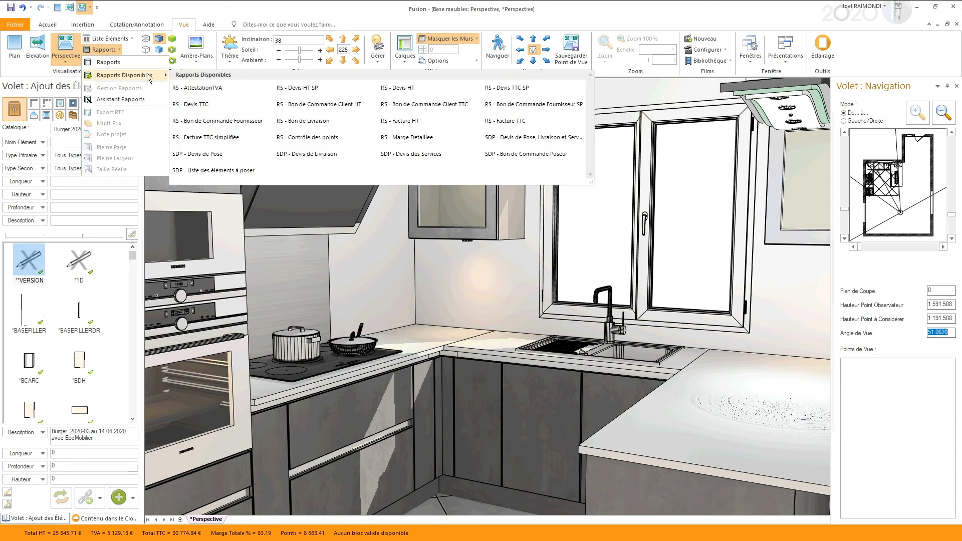
pyautogui.click(436, 104)
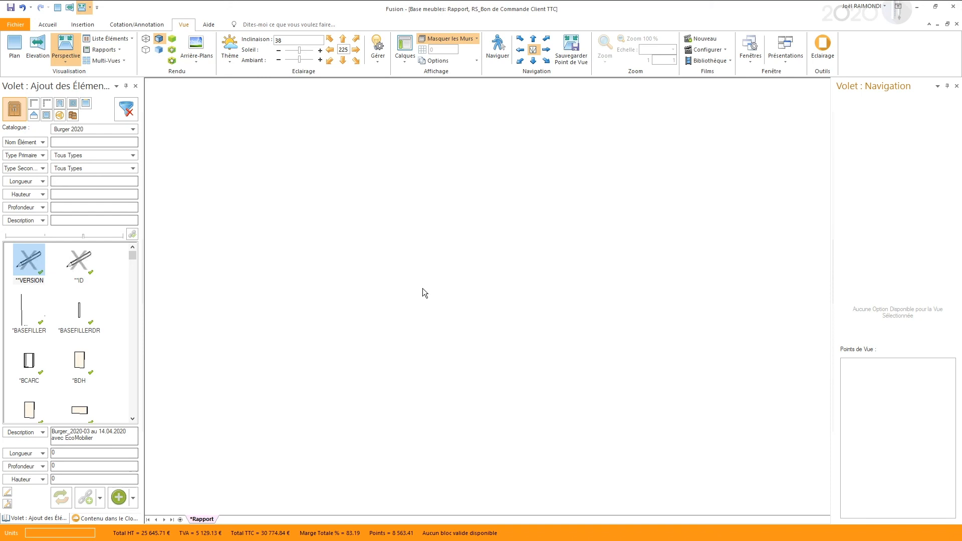
pyautogui.scroll(-1, 346, 386)
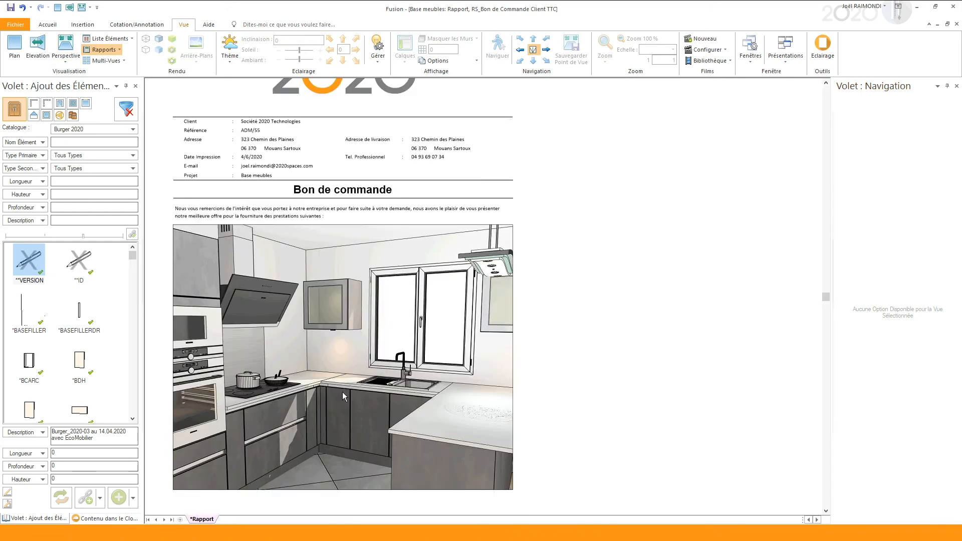
# - Switch the perspective to colour rendering without outlines and check its image in the order report
pyautogui.press('F7')
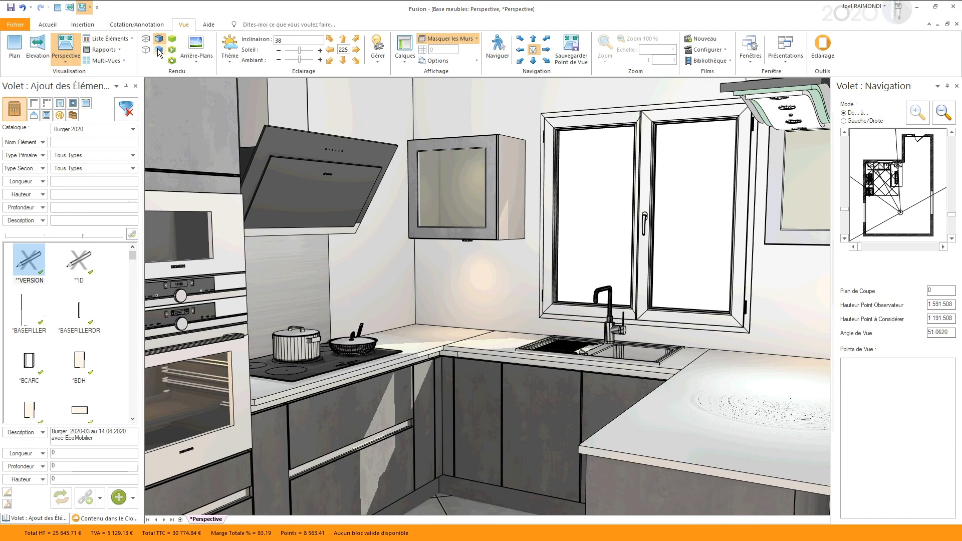
pyautogui.press('F8')
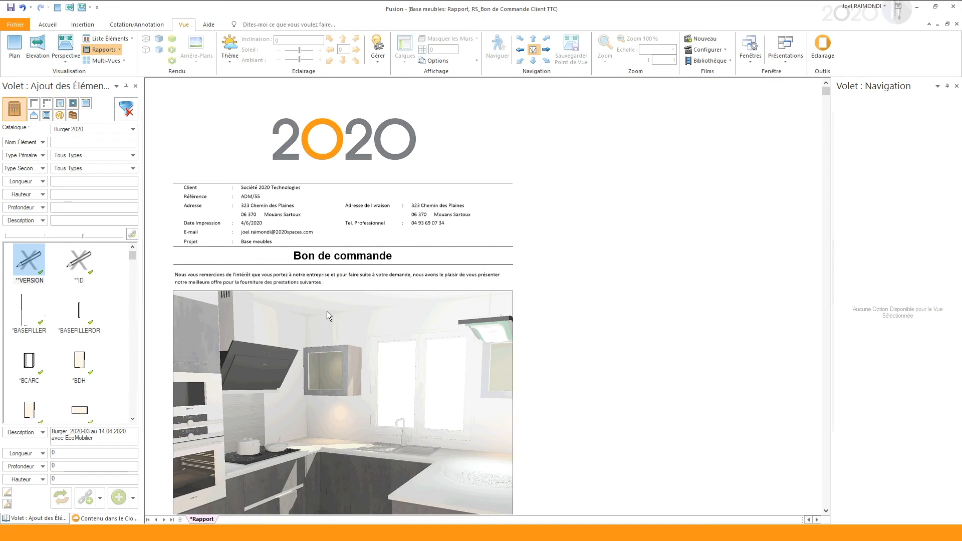
pyautogui.scroll(-1, 327, 311)
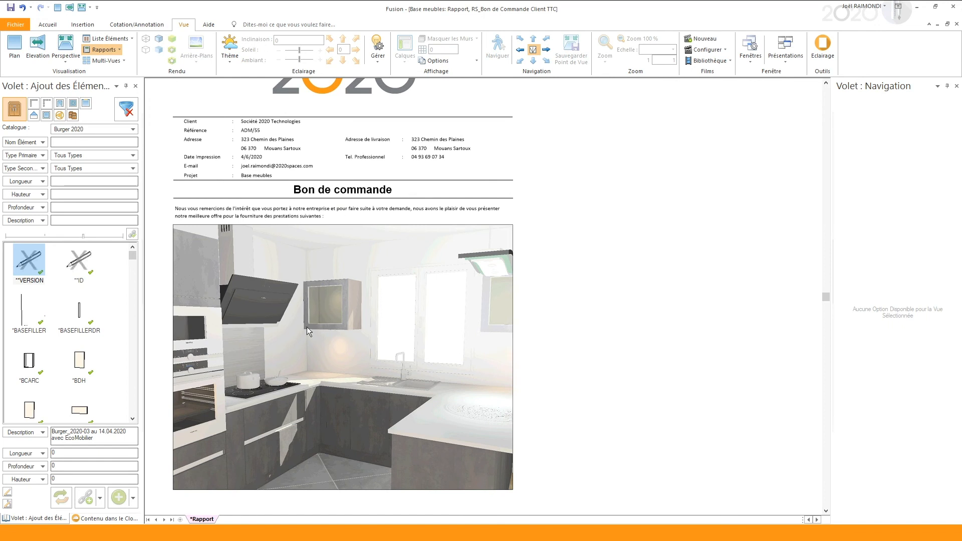
# - Restore the quick colour rendering with outlines in the perspective and add a second perspective view
pyautogui.hotkey('ctrl', 'Tab')
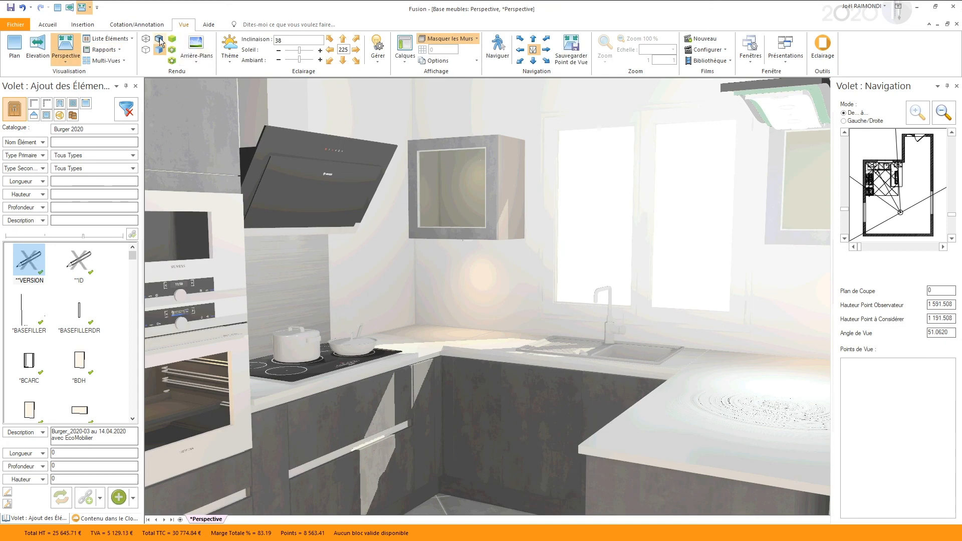
pyautogui.click(159, 40)
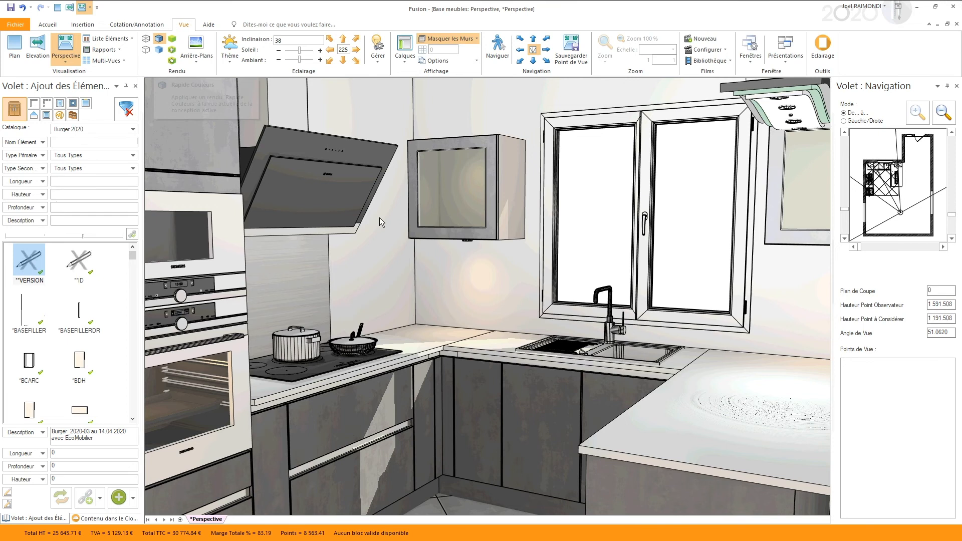
pyautogui.scroll(-5, 446, 240)
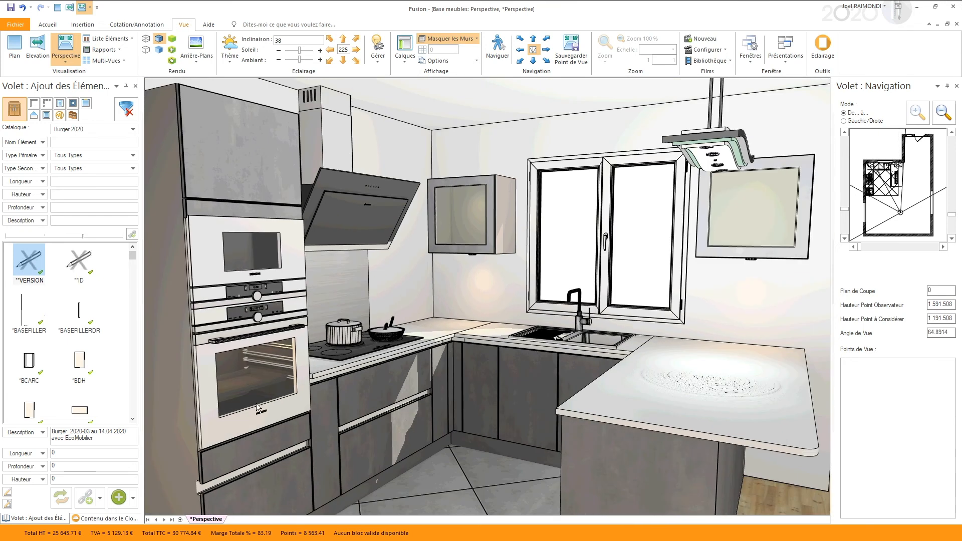
pyautogui.click(181, 521)
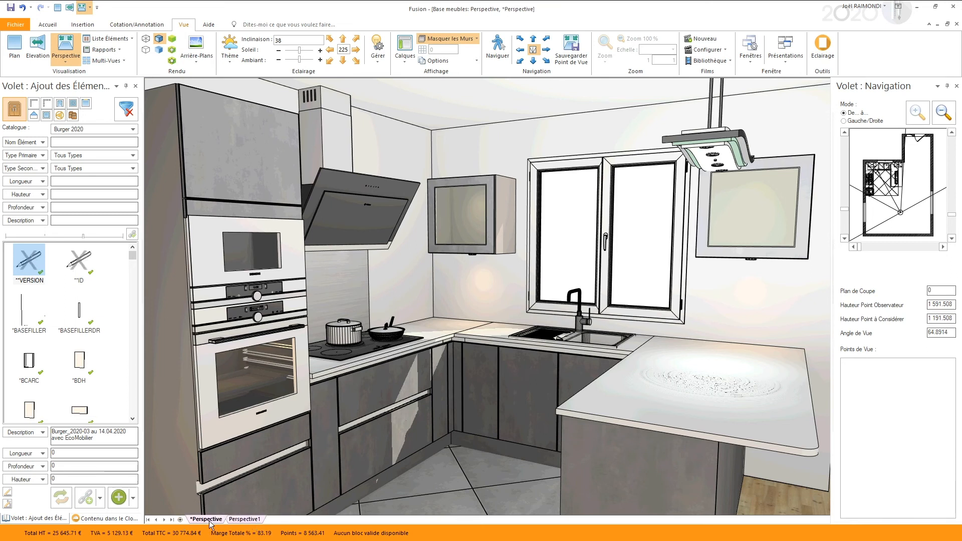
# - In the Perspective1 view, place the observer in the room facing the window wall straight on, with the sink centred
pyautogui.click(239, 521)
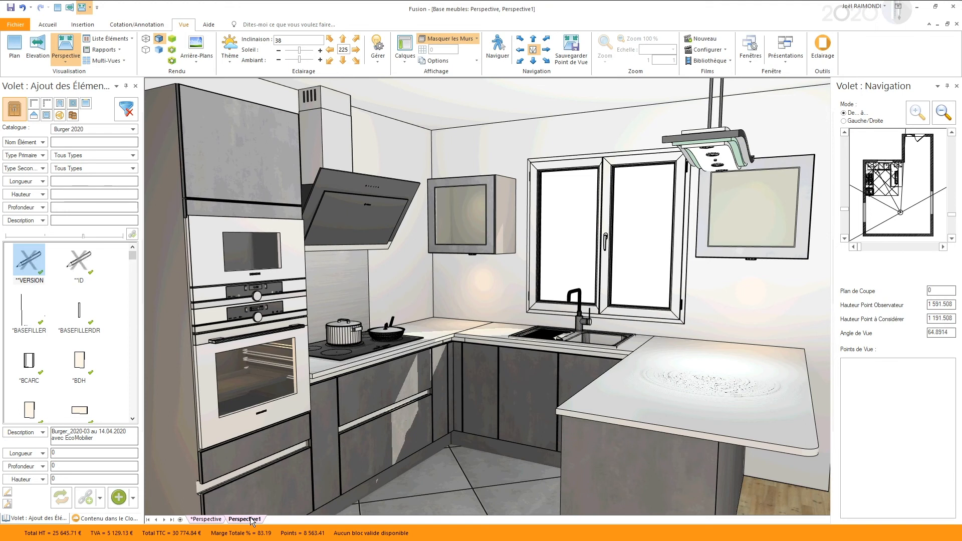
pyautogui.moveTo(883, 218); pyautogui.dragTo(881, 168)
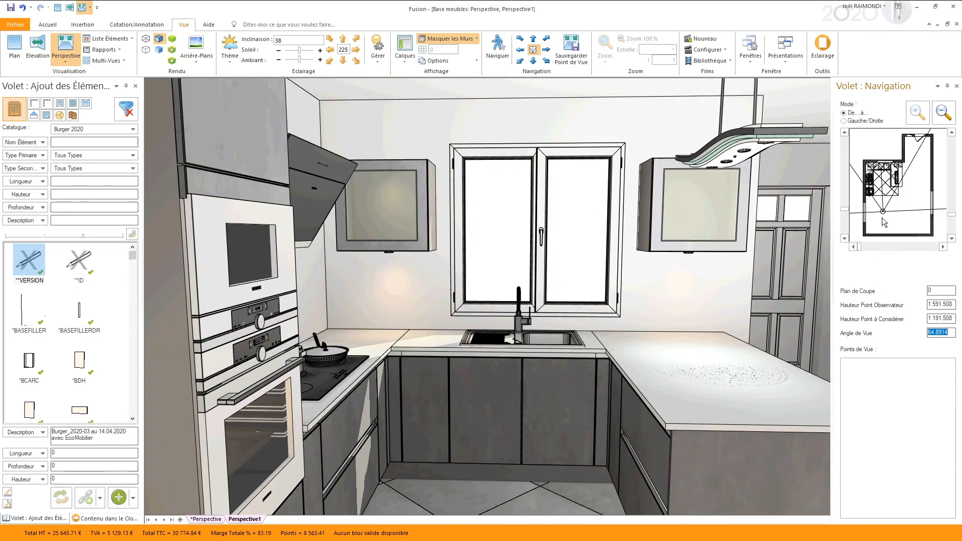
pyautogui.click(882, 219)
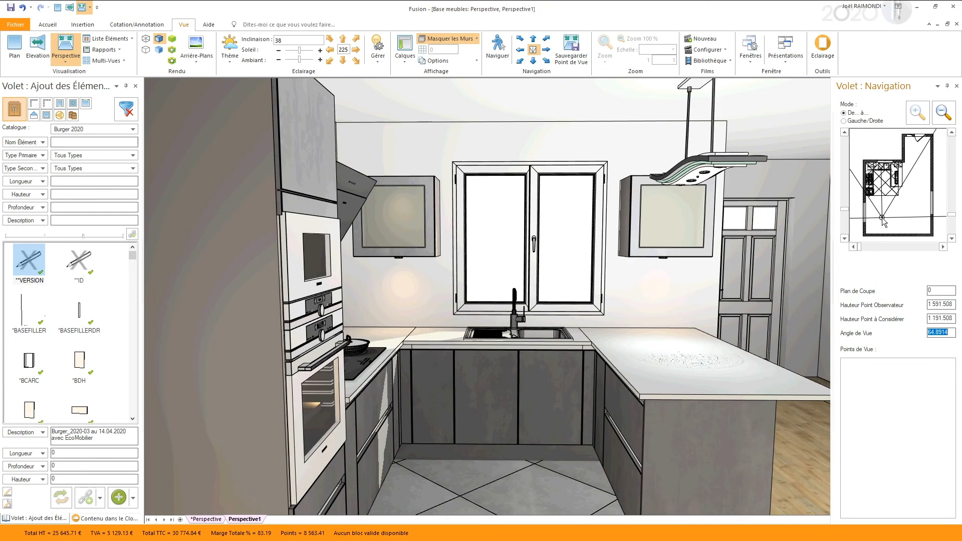
# - In the main Perspective view, move the observer back to the room's far corner to take in the whole kitchen and peninsula
pyautogui.click(206, 519)
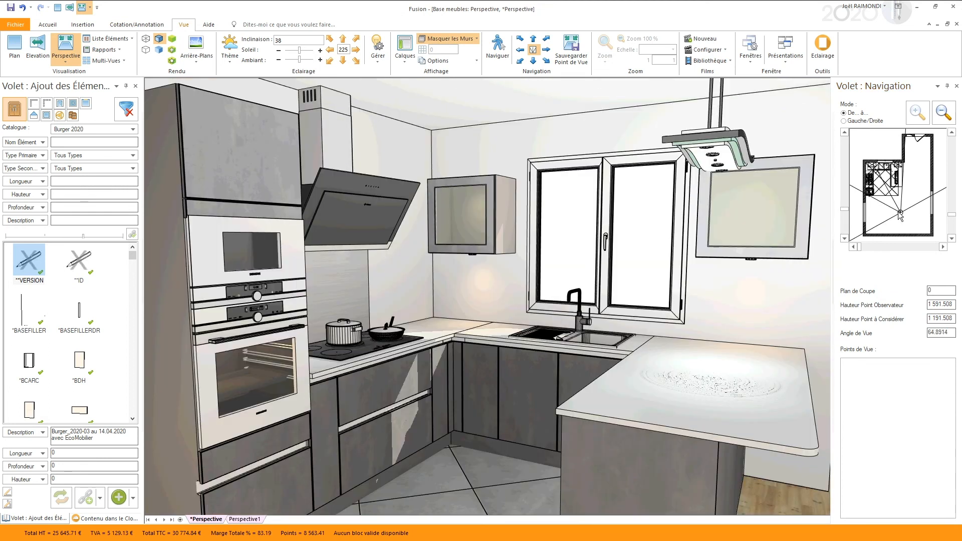
pyautogui.moveTo(900, 215); pyautogui.dragTo(913, 224)
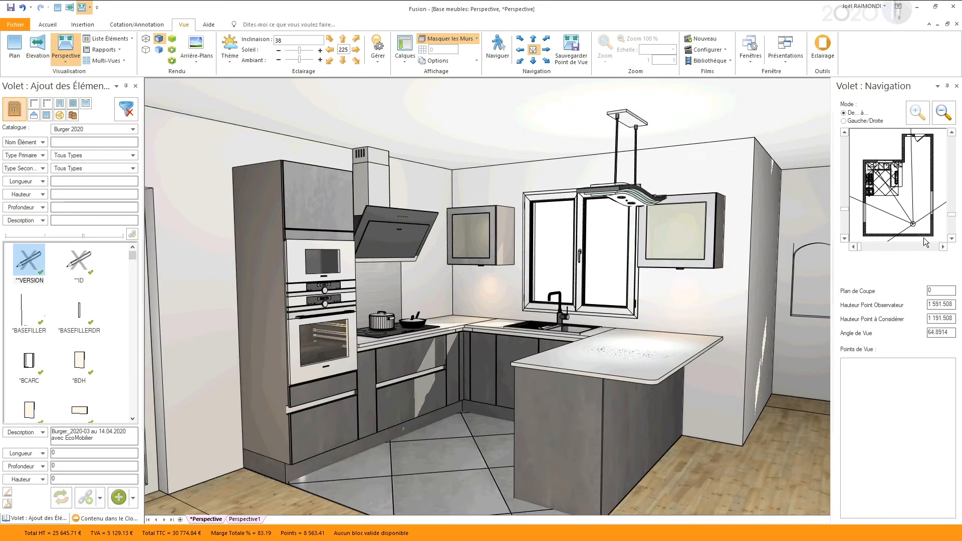
pyautogui.click(923, 239)
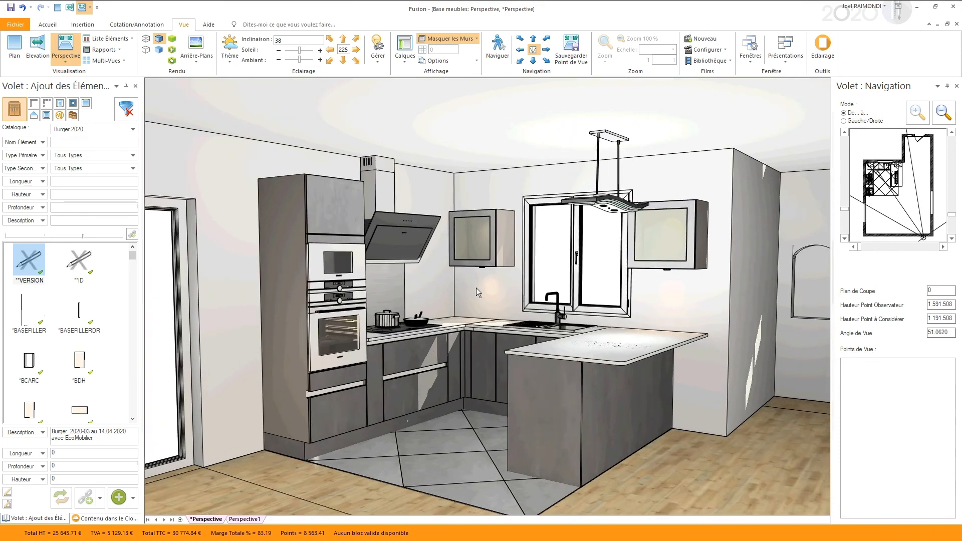
# - Add a third perspective view with the observer behind the peninsula, facing the hob and oven wall
pyautogui.click(245, 519)
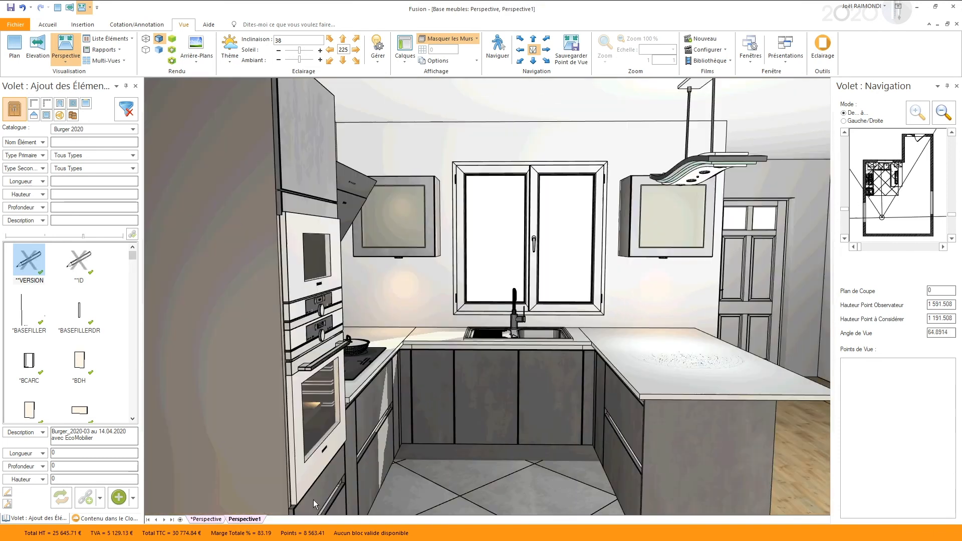
pyautogui.click(179, 520)
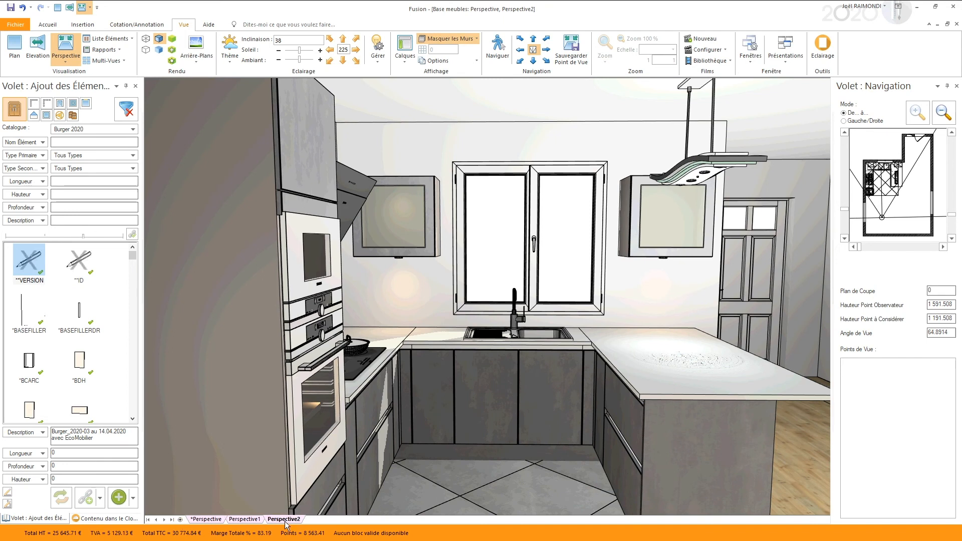
pyautogui.moveTo(913, 183); pyautogui.dragTo(886, 184)
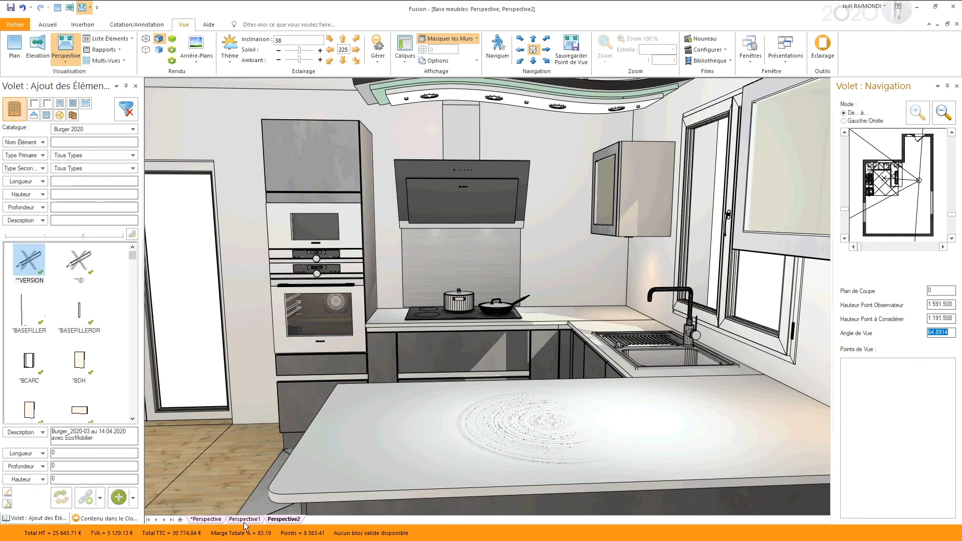
# - Add a fourth perspective view looking straight down on the middle of the kitchen floor, with the observer height at 6000
pyautogui.click(179, 520)
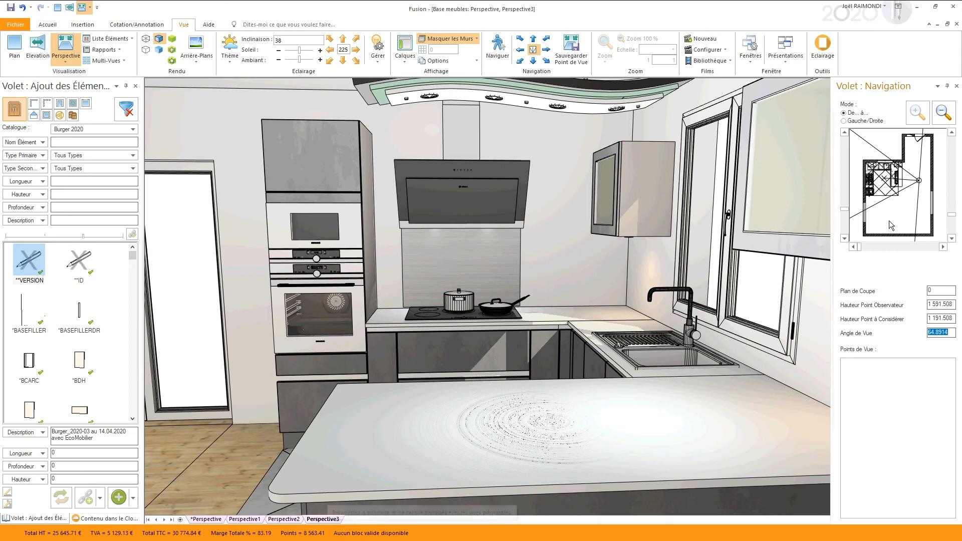
pyautogui.click(886, 179)
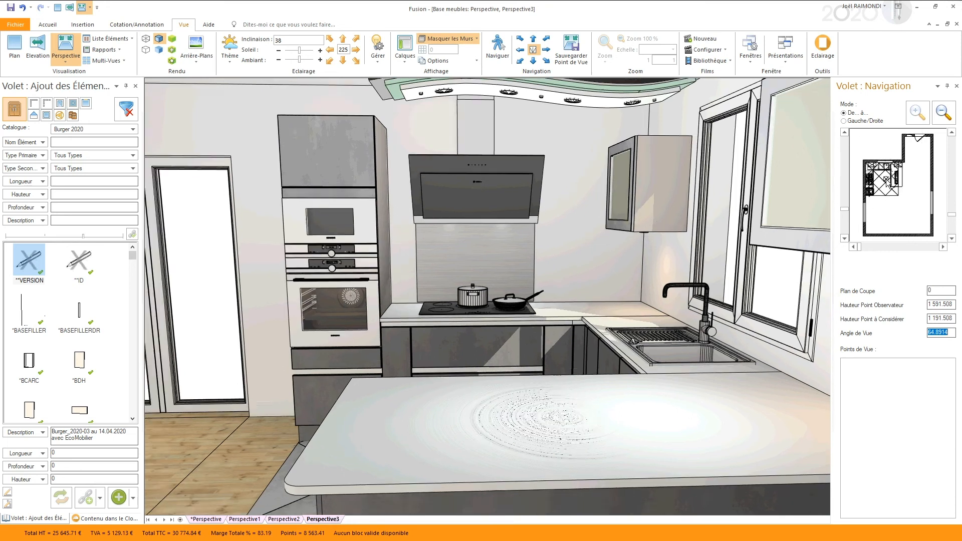
pyautogui.click(885, 186)
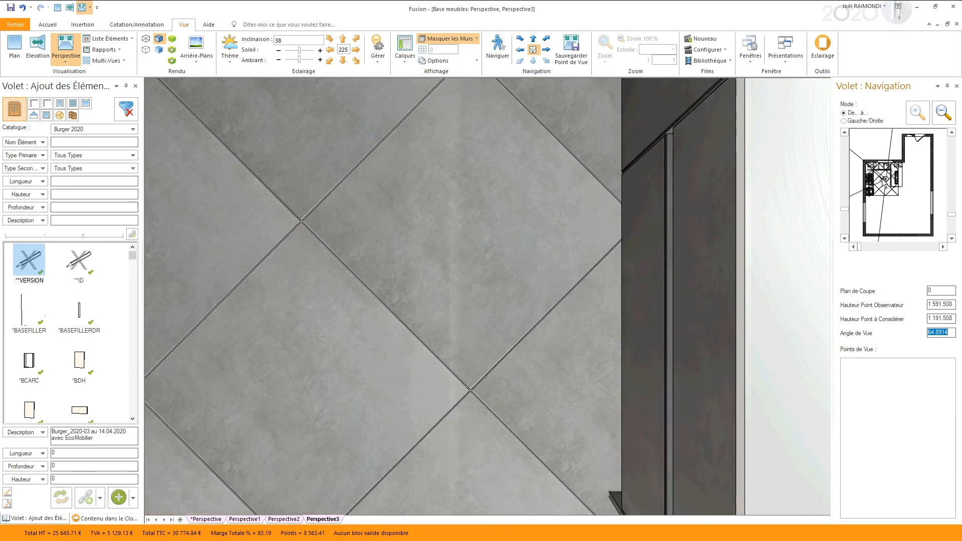
pyautogui.click(884, 186)
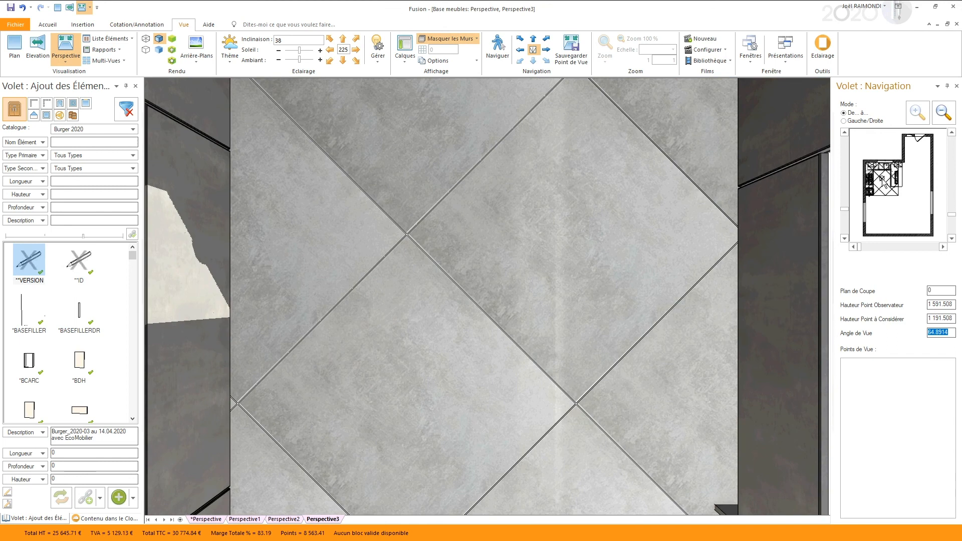
pyautogui.moveTo(928, 304); pyautogui.dragTo(928, 304)
pyautogui.write('6000')
pyautogui.press('Return')
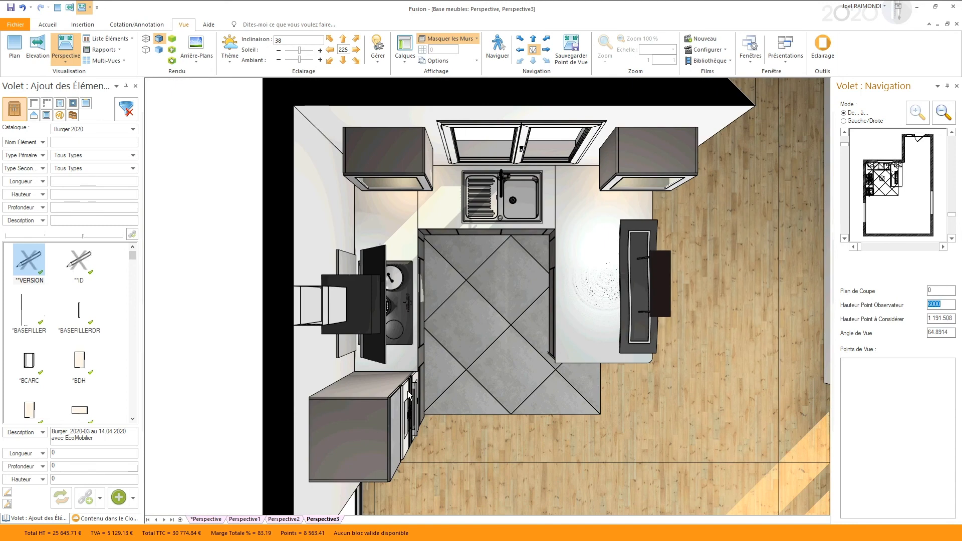
# - Show the plan in quick colour rendering with outlines, restore its wireframe display, and return to the top-down perspective
pyautogui.click(464, 323)
pyautogui.press('F2')
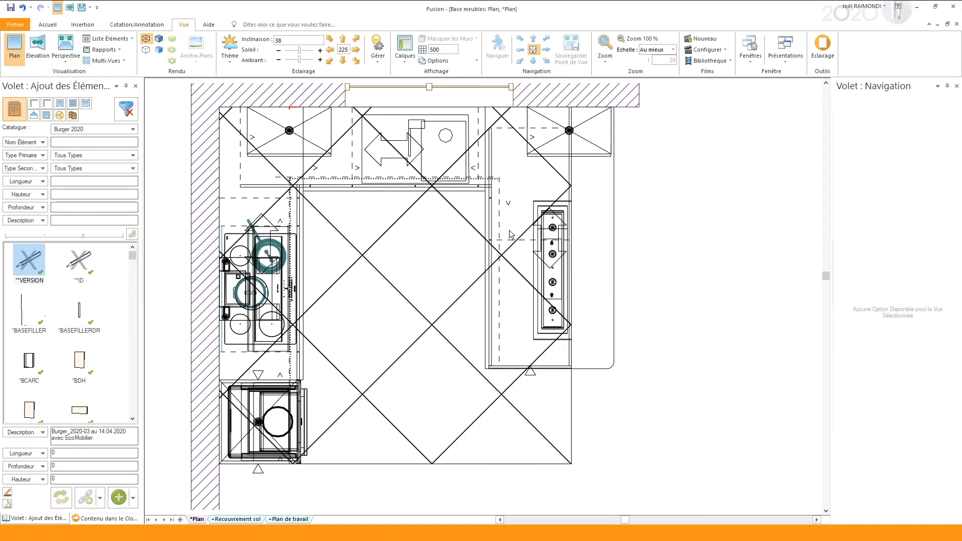
pyautogui.scroll(-1, 423, 241)
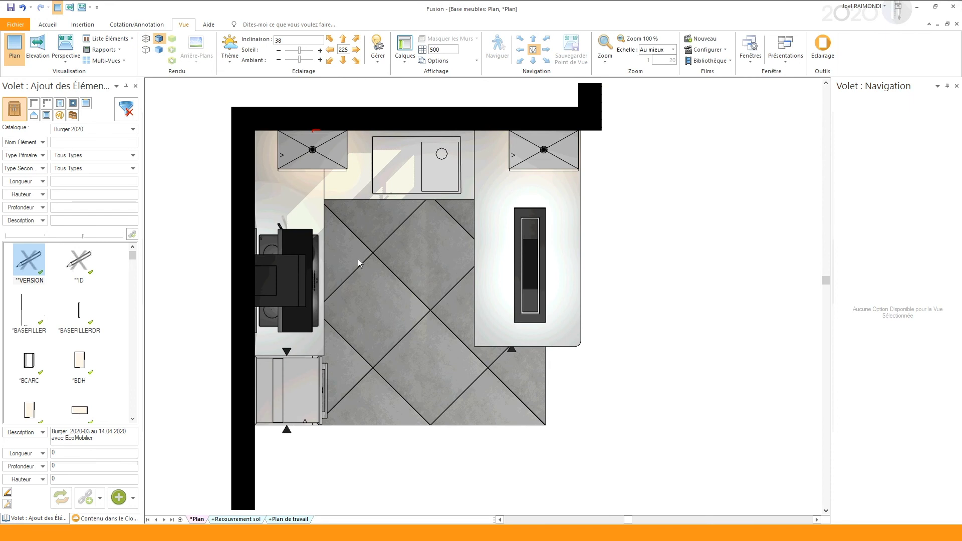
pyautogui.click(146, 40)
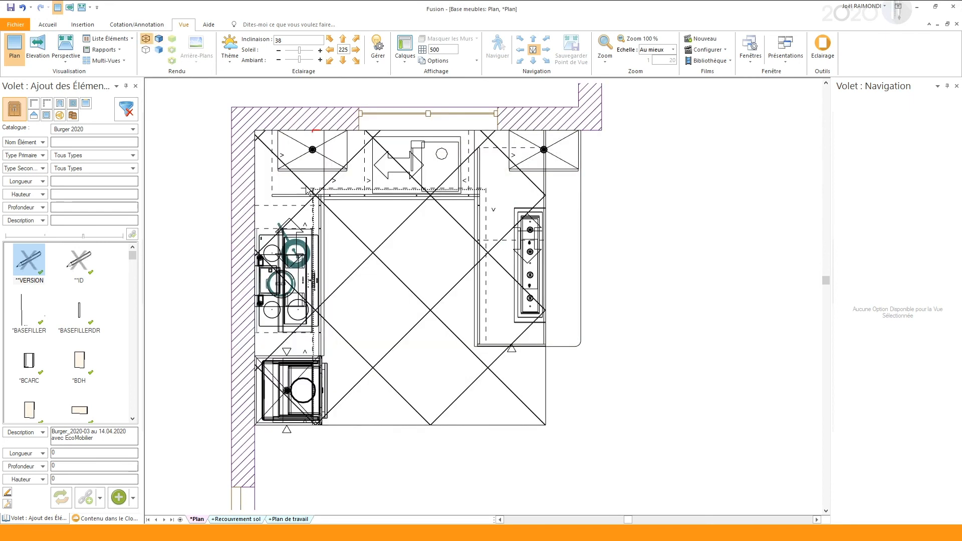
pyautogui.hotkey('ctrl', 'Tab')
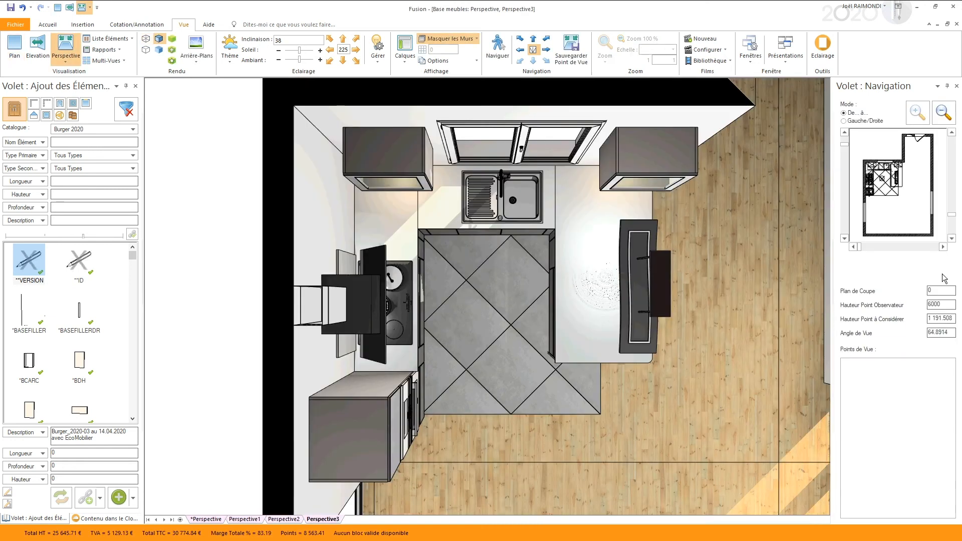
# - Set the observer height of the top-down perspective to 6500
pyautogui.click(950, 305)
pyautogui.write('6500')
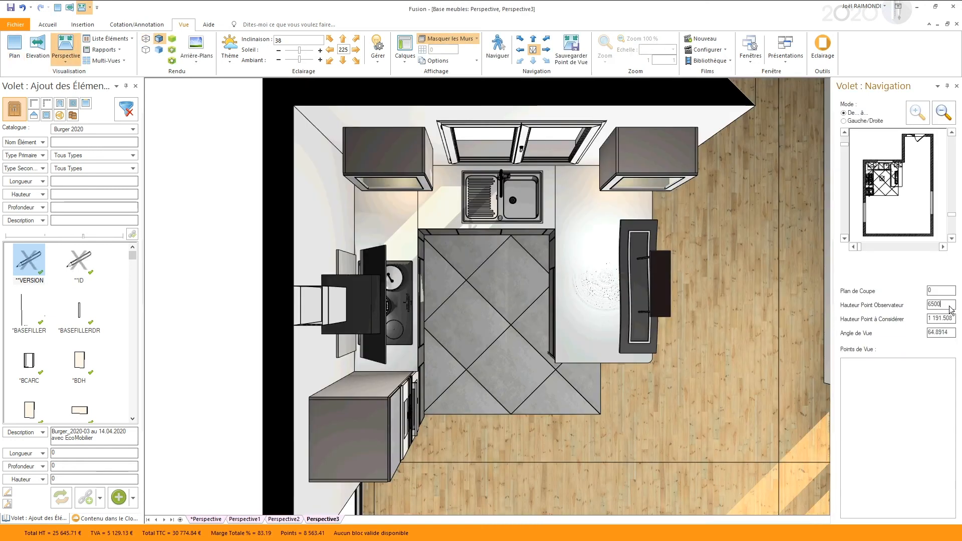
pyautogui.press('Return')
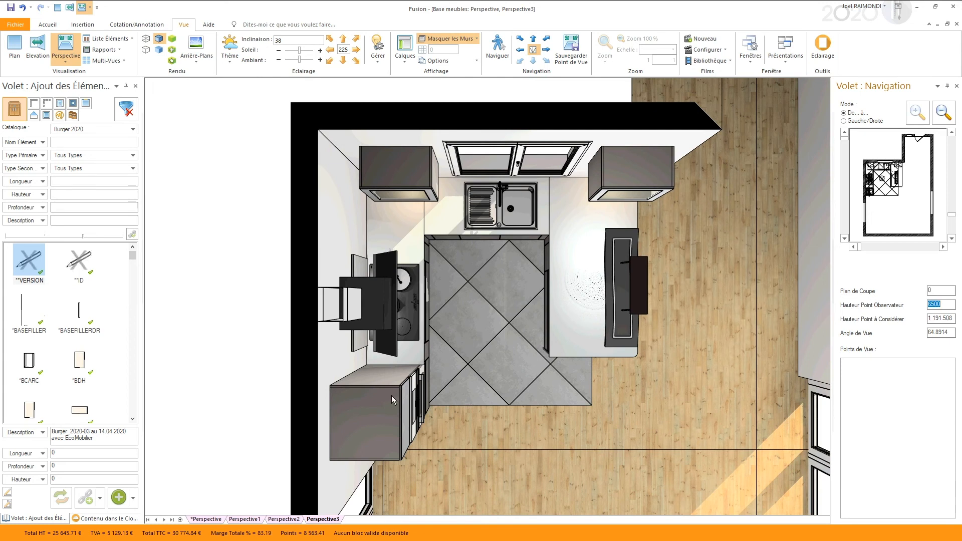
# - Review the framing of the Perspective2, Perspective1 and main Perspective views one after another
pyautogui.click(269, 519)
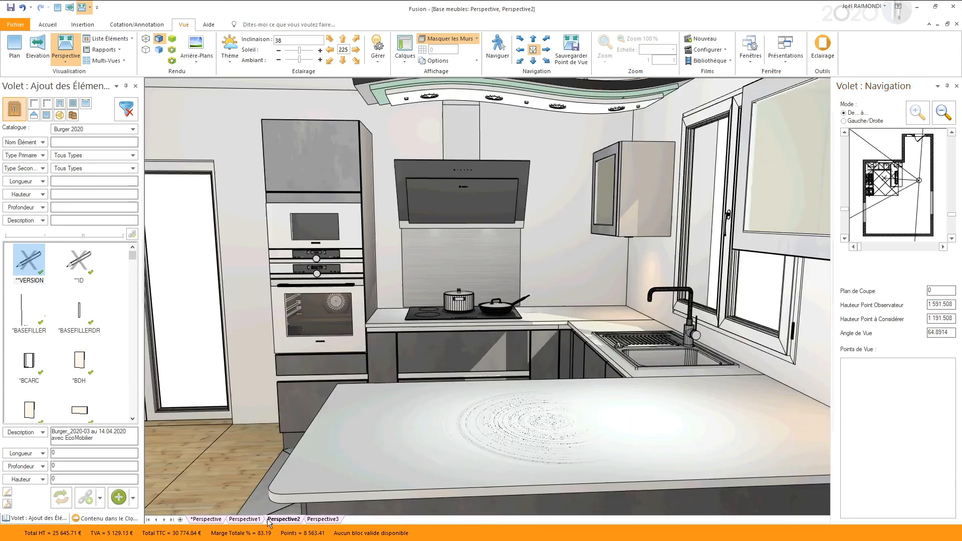
pyautogui.click(252, 520)
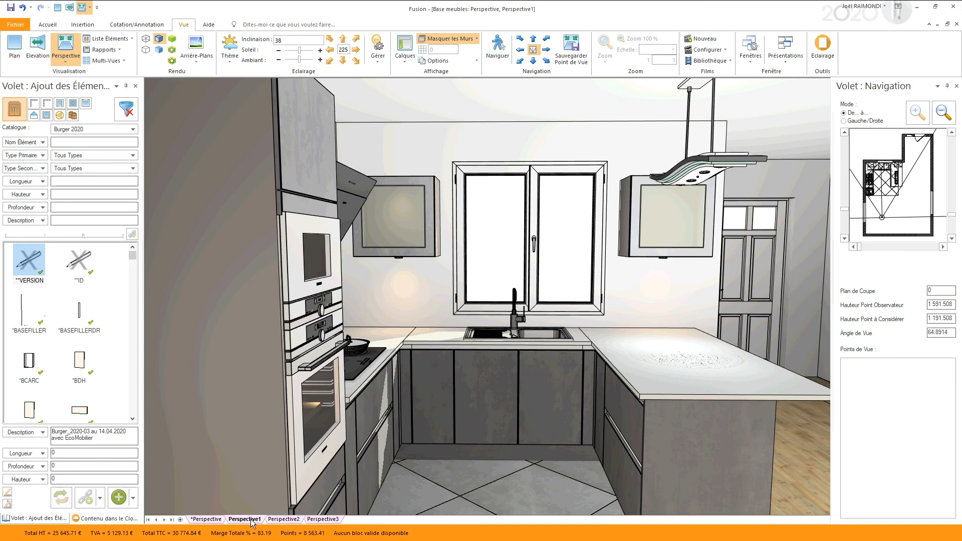
pyautogui.click(221, 520)
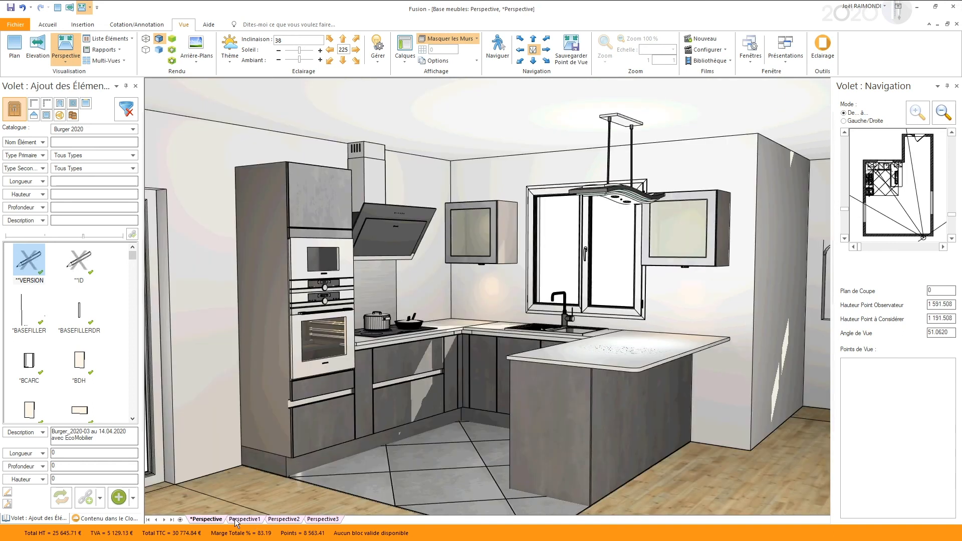
# - Start a photorealistic rendering of the Perspective1 view facing the window, and add a perspective view from it named Nuit
pyautogui.click(237, 520)
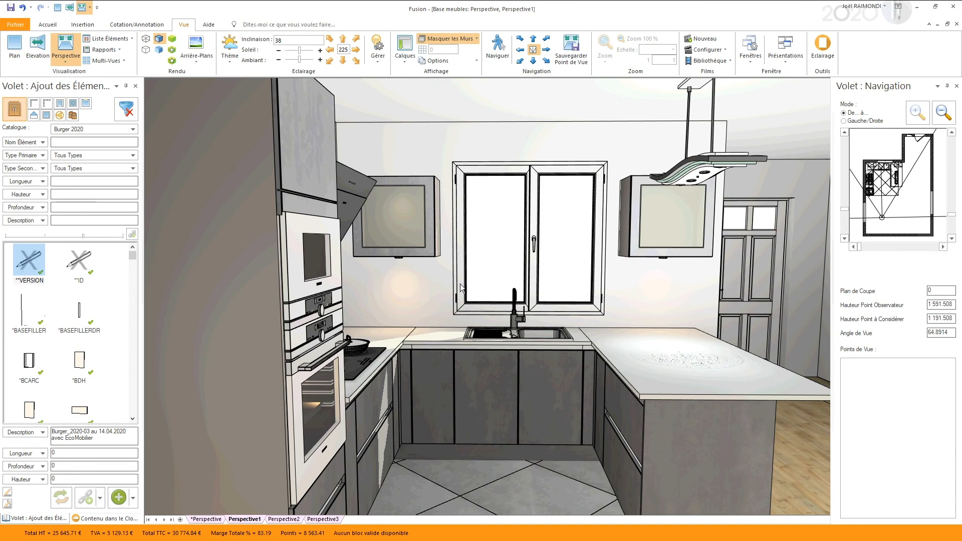
pyautogui.click(172, 50)
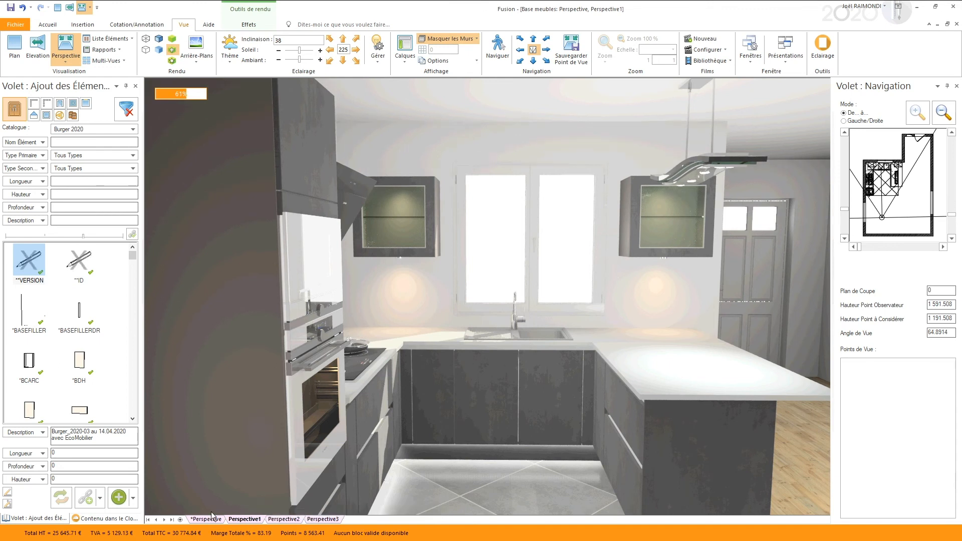
pyautogui.click(180, 520)
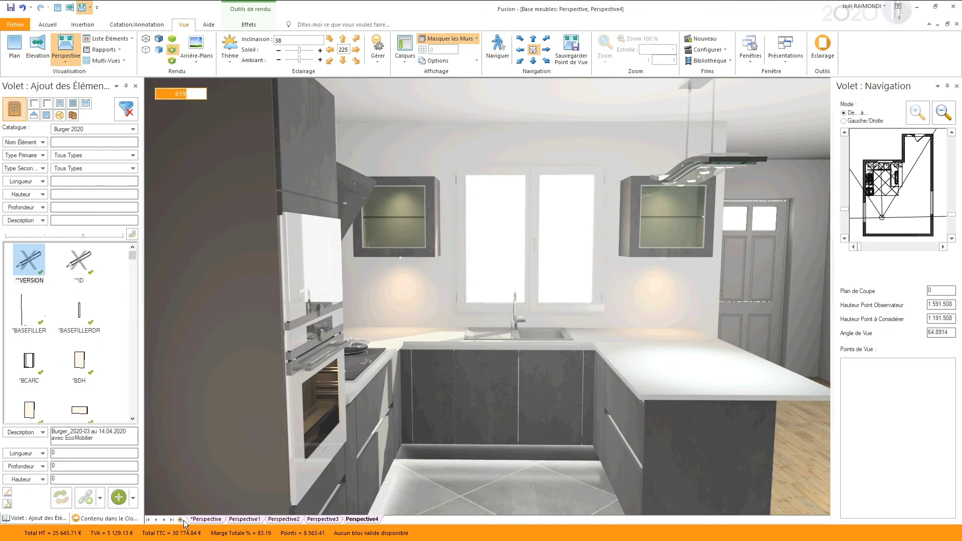
pyautogui.doubleClick(360, 520)
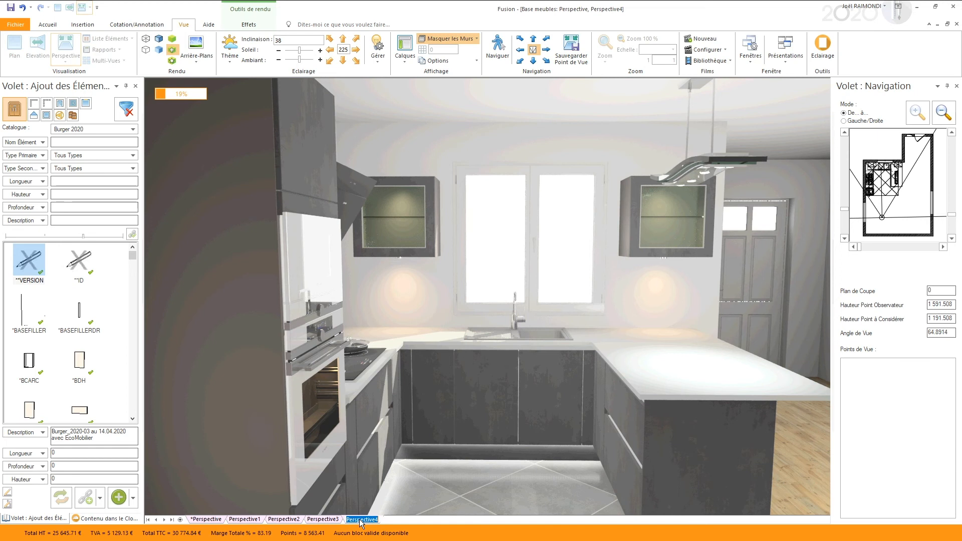
pyautogui.write('Nuit')
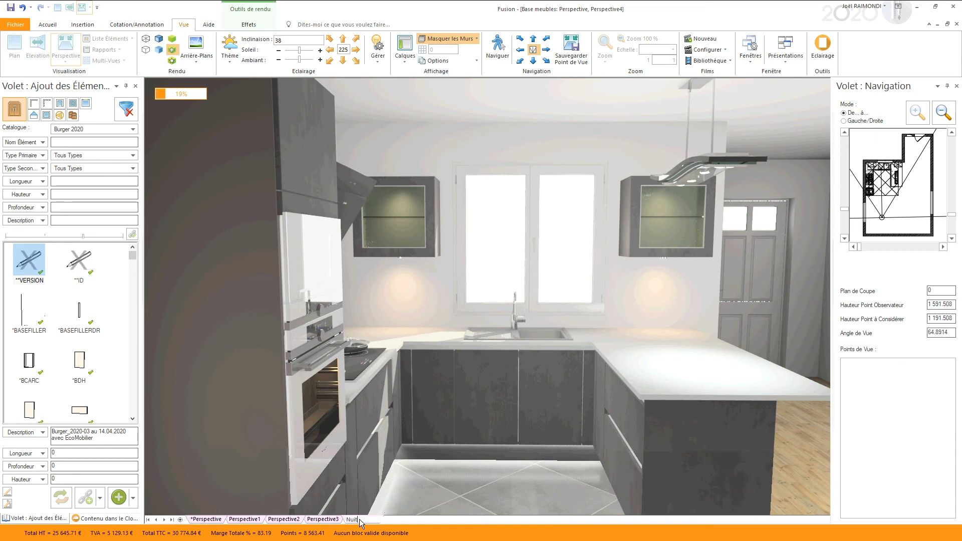
pyautogui.press('Return')
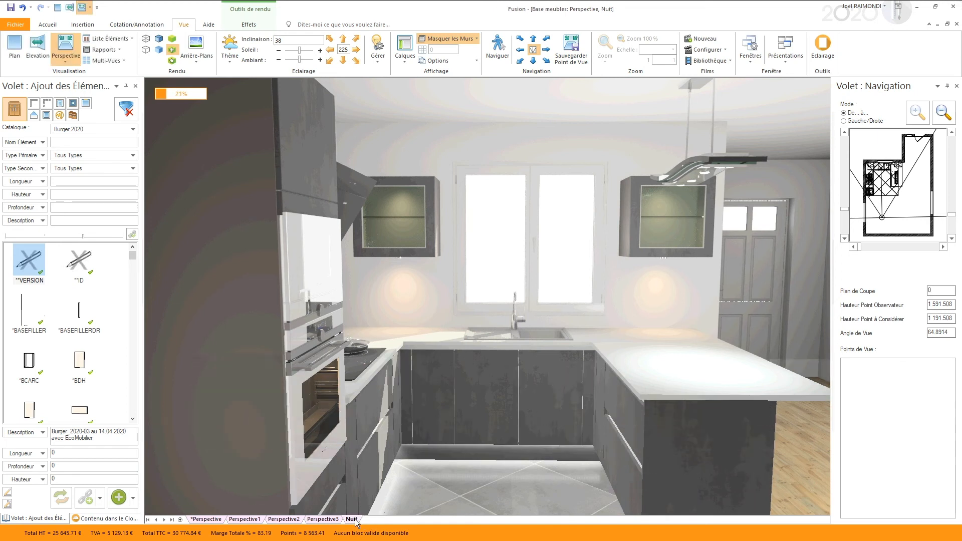
# - Rename the Perspective1 view as Jour
pyautogui.click(242, 520)
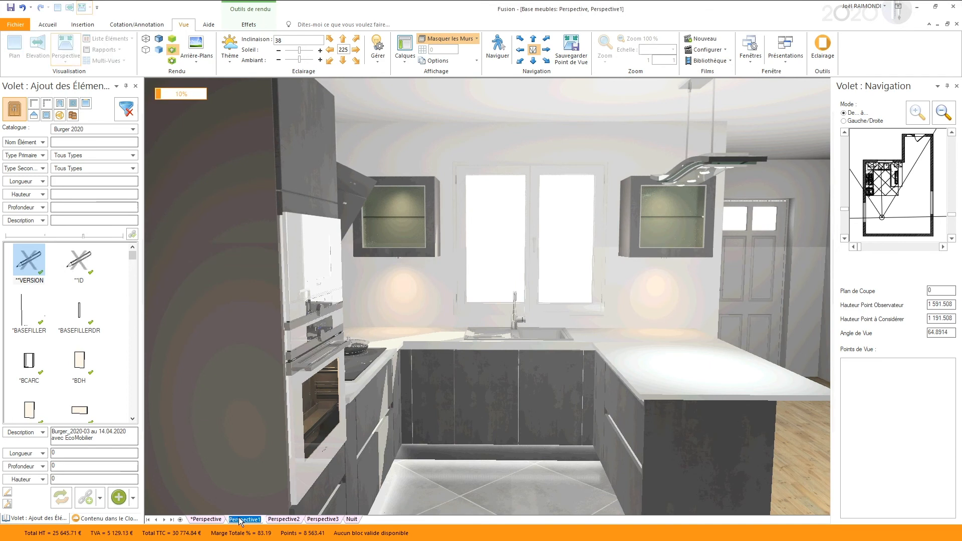
pyautogui.write('Jour')
pyautogui.press('Return')
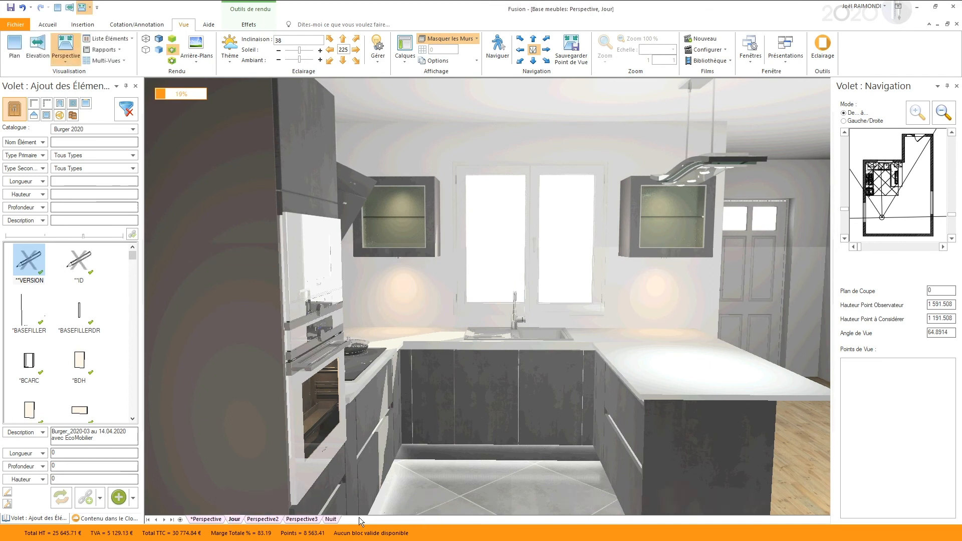
# - Stop the Nuit view from inheriting the main view's lighting and apply the Nuit lighting theme to it
pyautogui.click(333, 521)
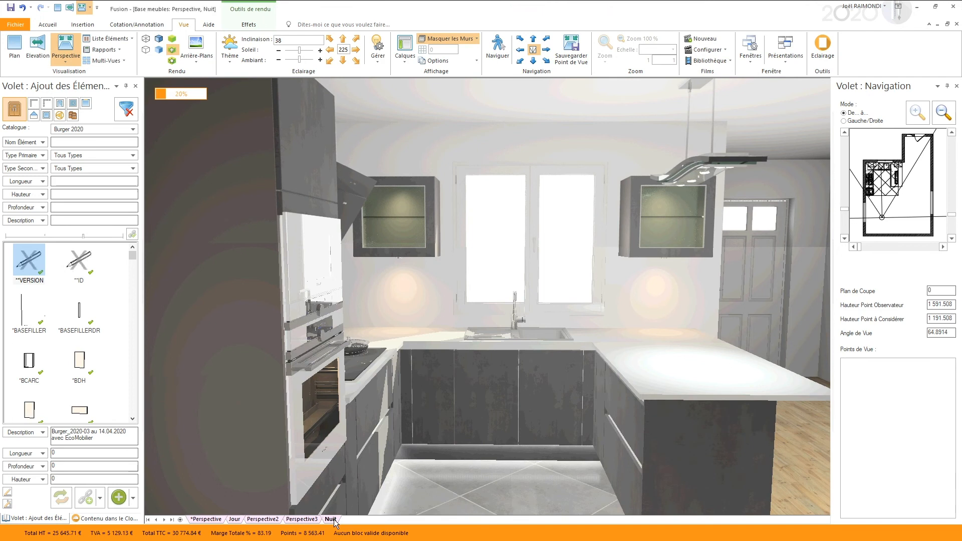
pyautogui.rightClick(335, 521)
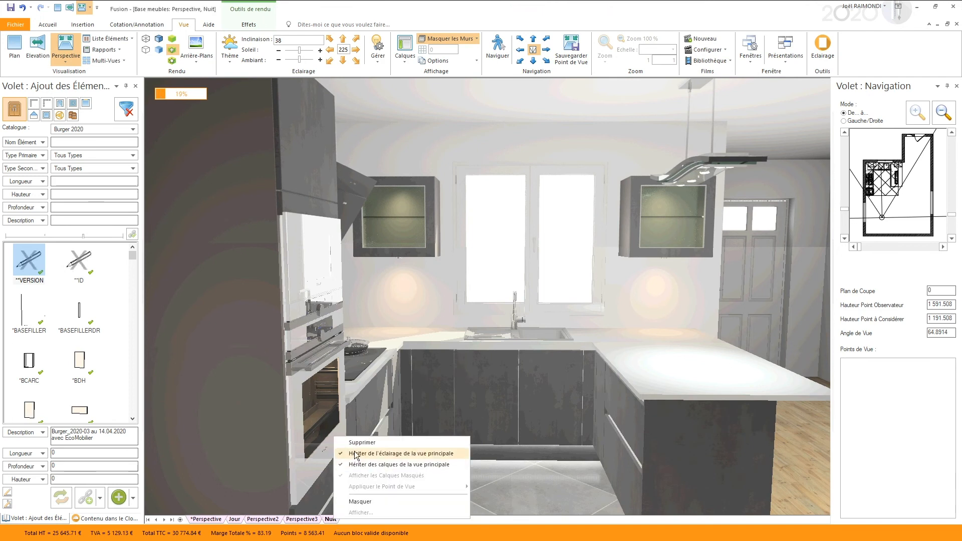
pyautogui.click(427, 454)
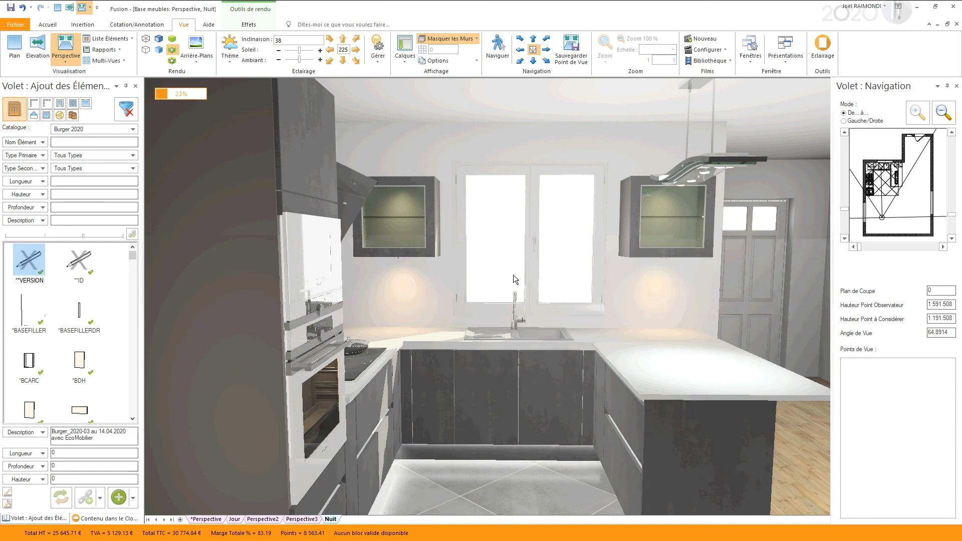
pyautogui.click(230, 52)
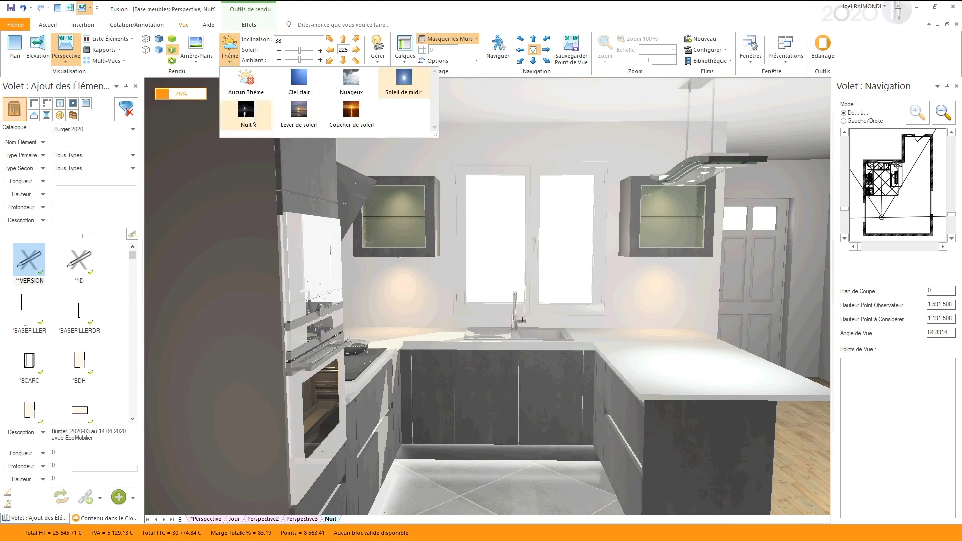
pyautogui.click(251, 117)
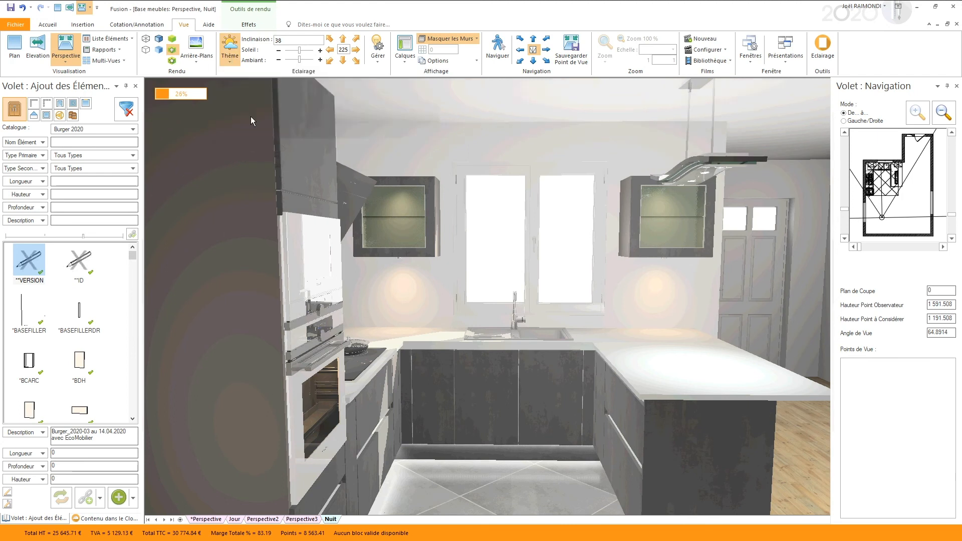
# - Set the user image Le_Pont_de_l'Université_de_nuit as the background of the Nuit view
pyautogui.click(197, 59)
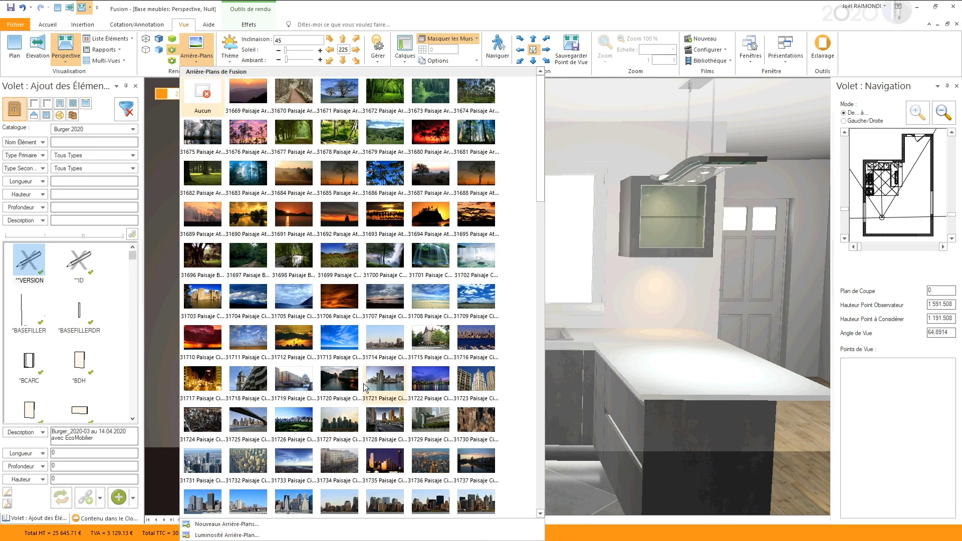
pyautogui.scroll(-6, 366, 384)
pyautogui.scroll(-5, 366, 384)
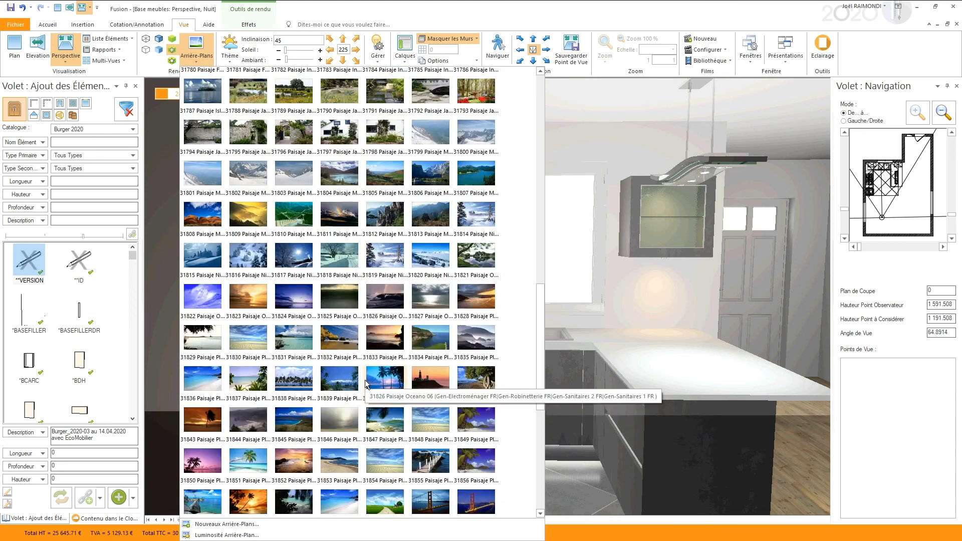
pyautogui.scroll(-3, 345, 276)
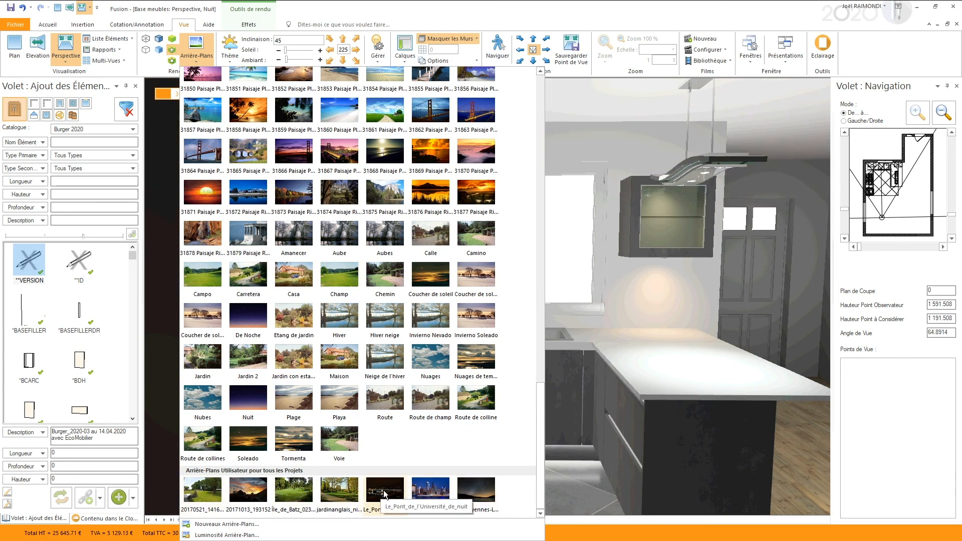
pyautogui.click(384, 490)
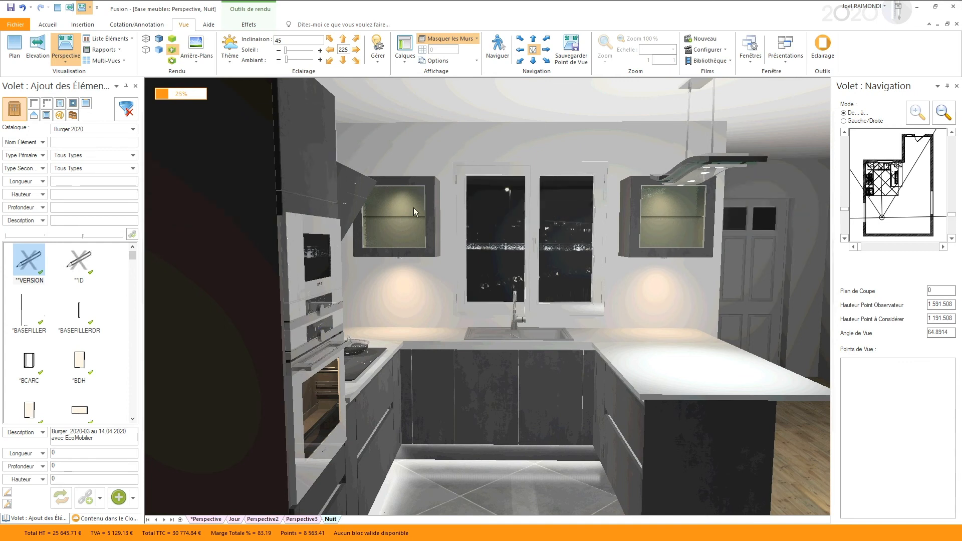
# - Attach the cursor to the HG605S glass wall cabinet beside the door, place the Déco - Mb Haut Vitre 600 group inside it, and deselect it
pyautogui.rightClick(659, 221)
pyautogui.moveTo(712, 240)
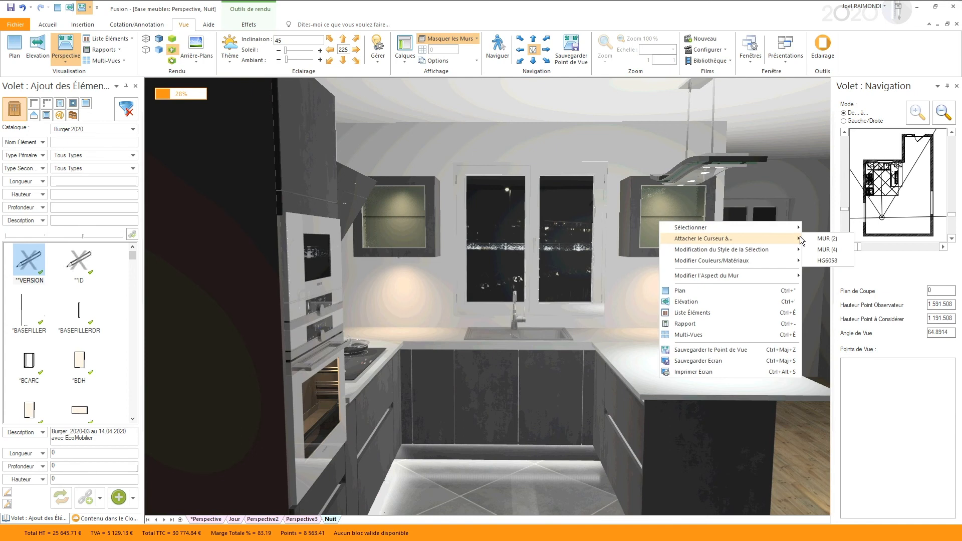
pyautogui.click(826, 259)
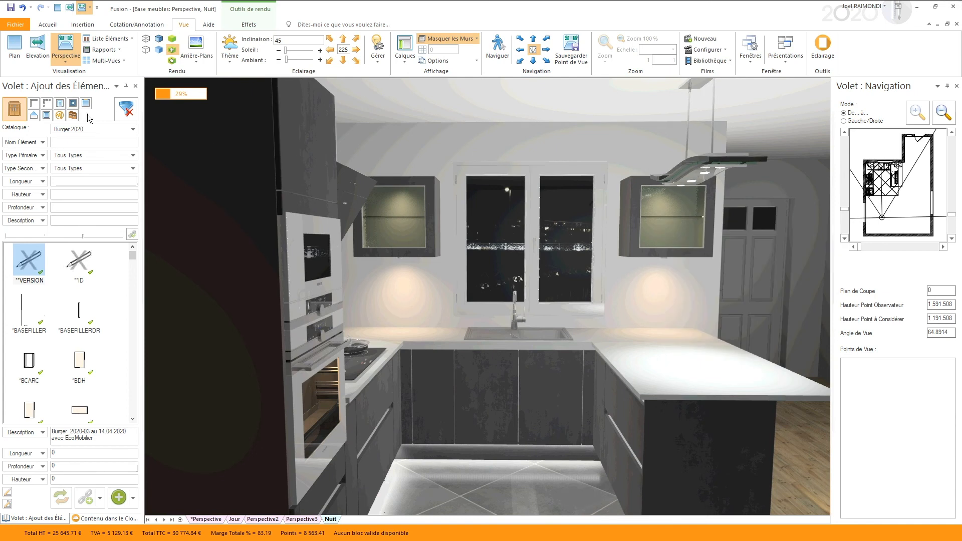
pyautogui.click(73, 116)
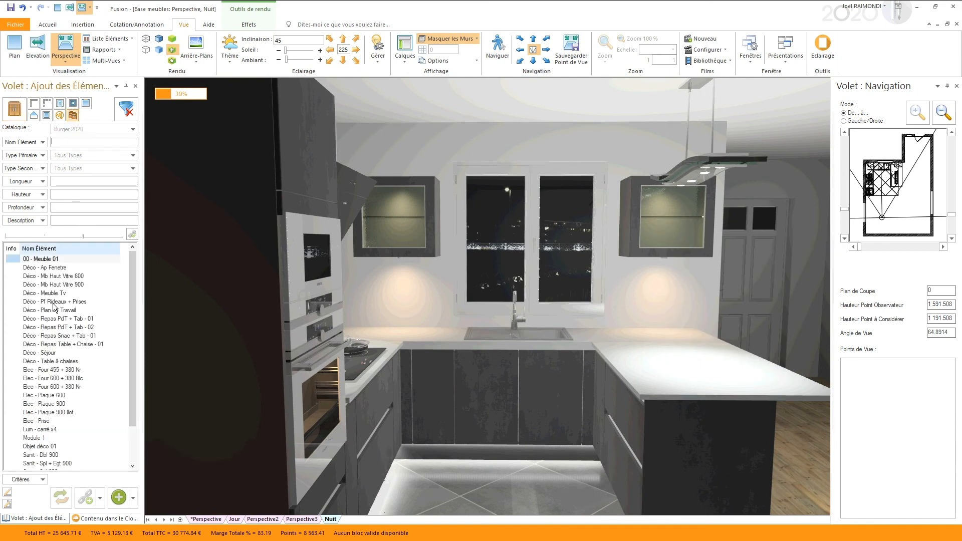
pyautogui.click(49, 276)
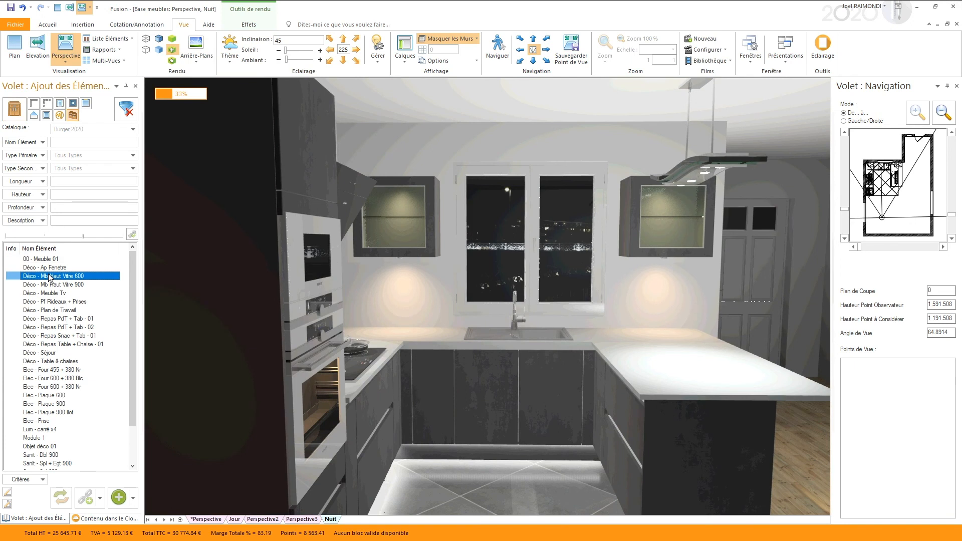
pyautogui.moveTo(49, 275); pyautogui.dragTo(666, 220)
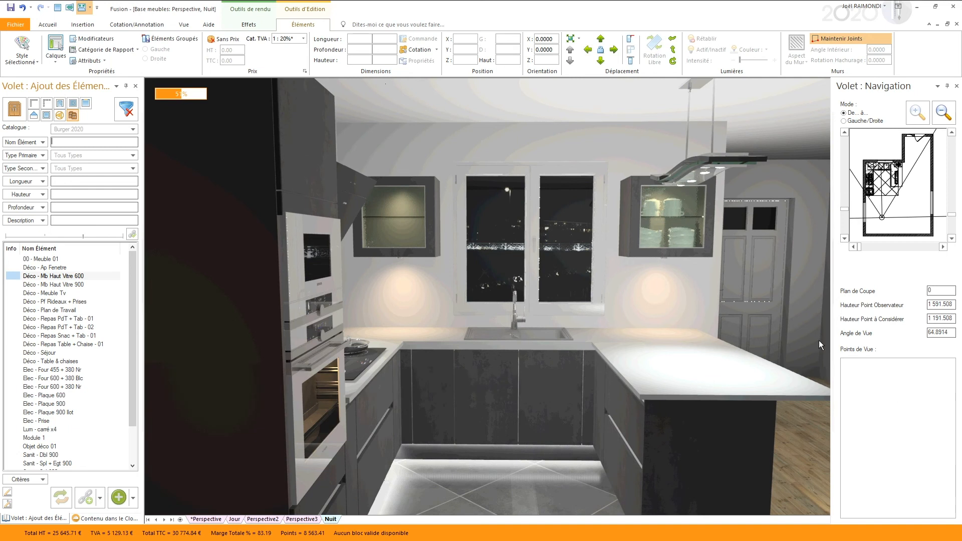
pyautogui.click(184, 24)
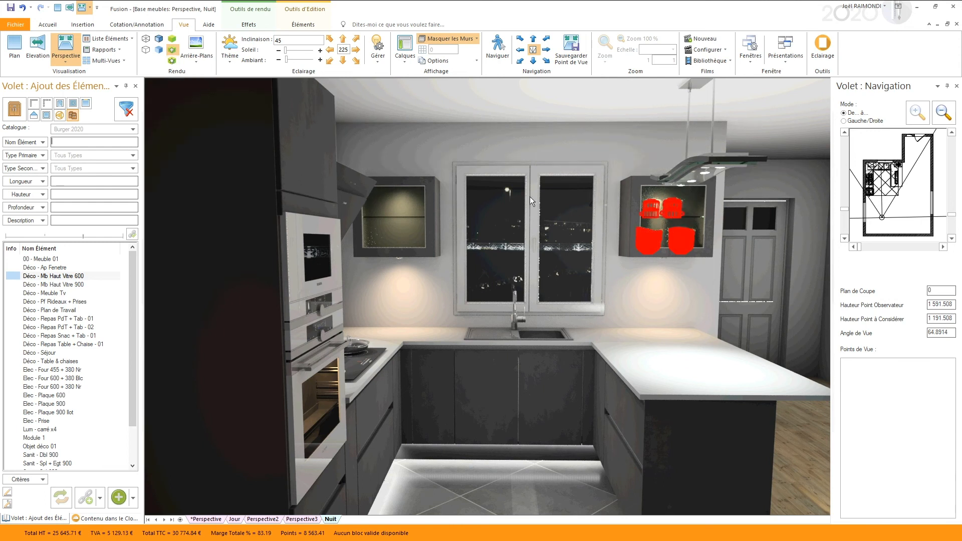
pyautogui.click(797, 464)
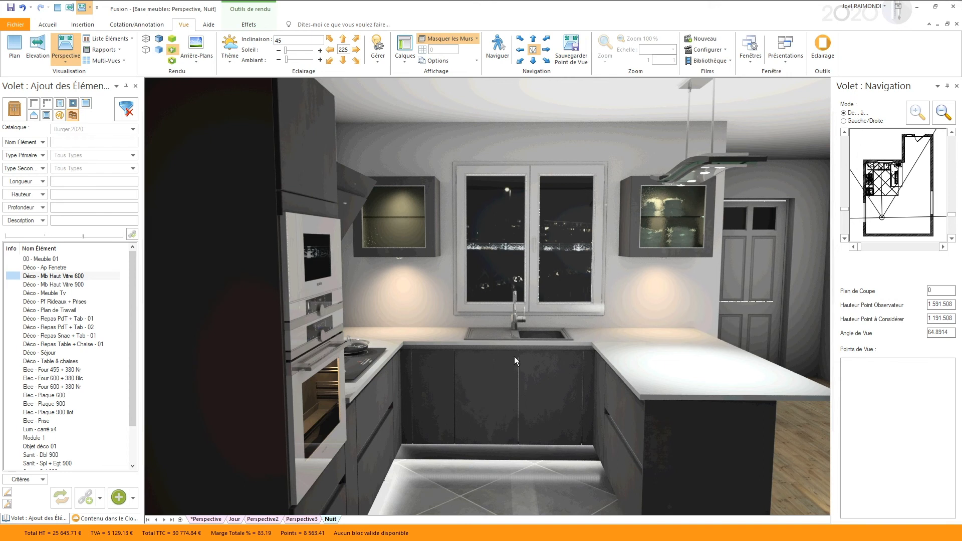
# - Switch to the Jour view and turn off the lights of the Meubles haut zone
pyautogui.click(173, 51)
pyautogui.click(235, 520)
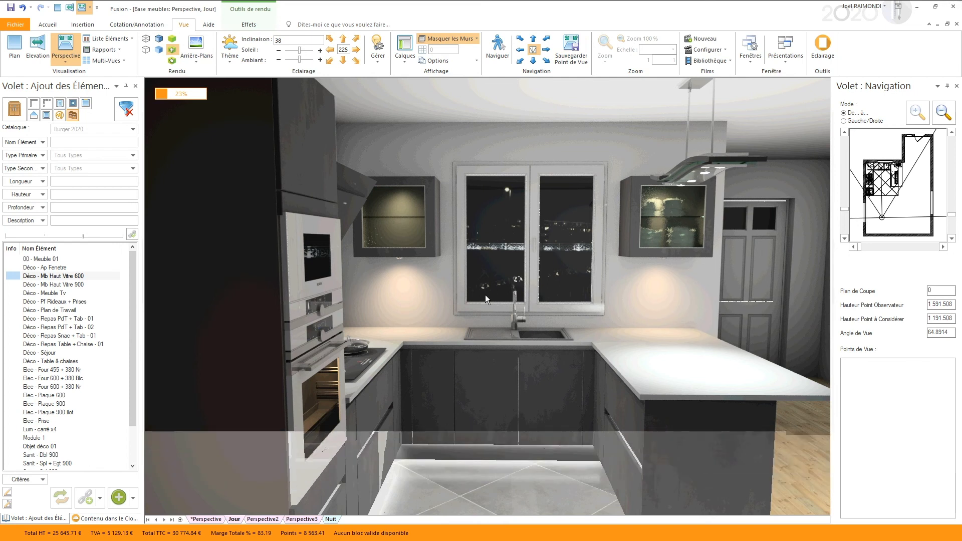
pyautogui.click(380, 63)
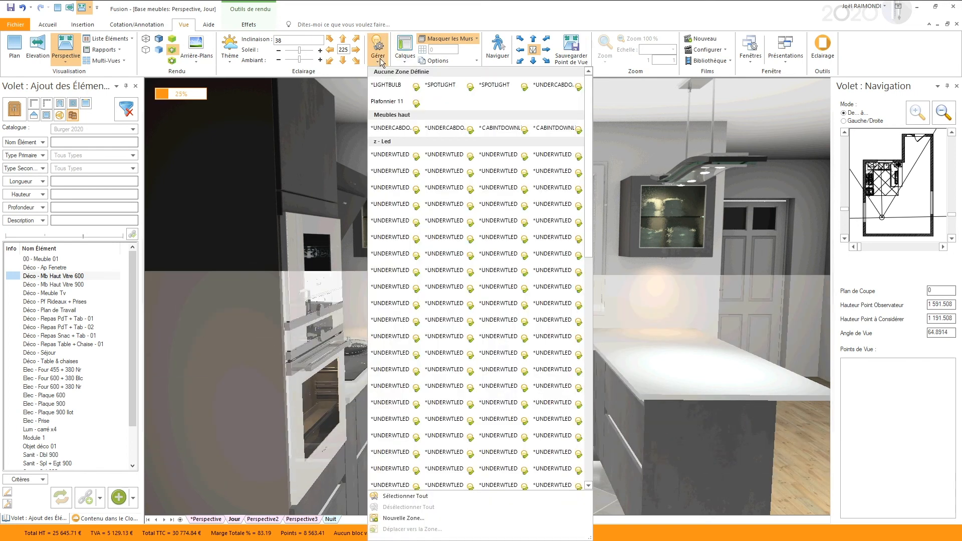
pyautogui.rightClick(386, 115)
pyautogui.click(417, 121)
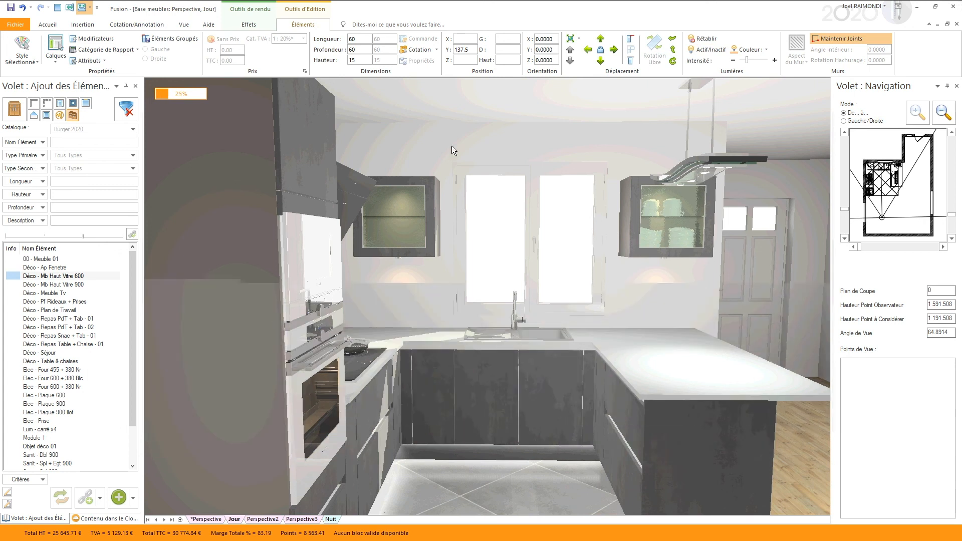
# - Set the jardinanglais user image as the background of the Jour view
pyautogui.click(183, 24)
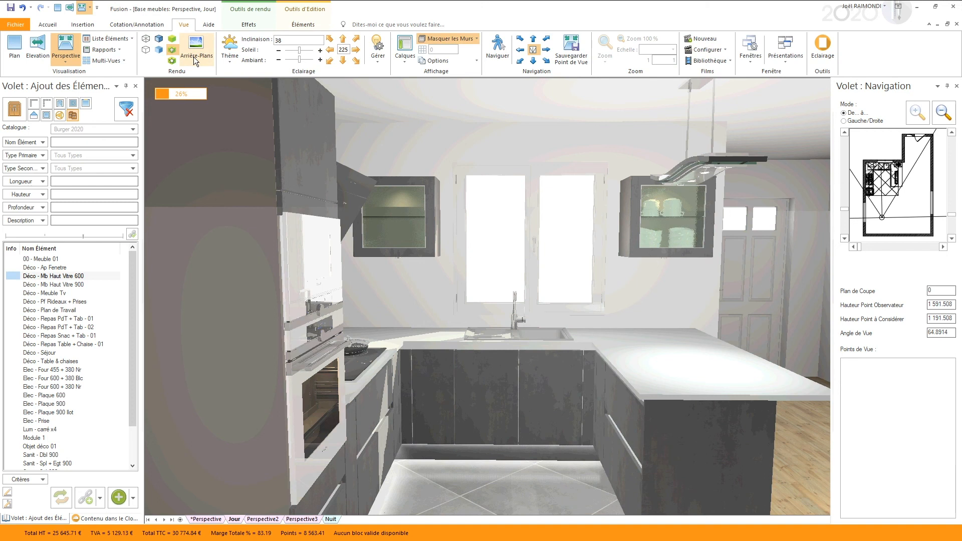
pyautogui.click(195, 56)
pyautogui.scroll(-5, 283, 359)
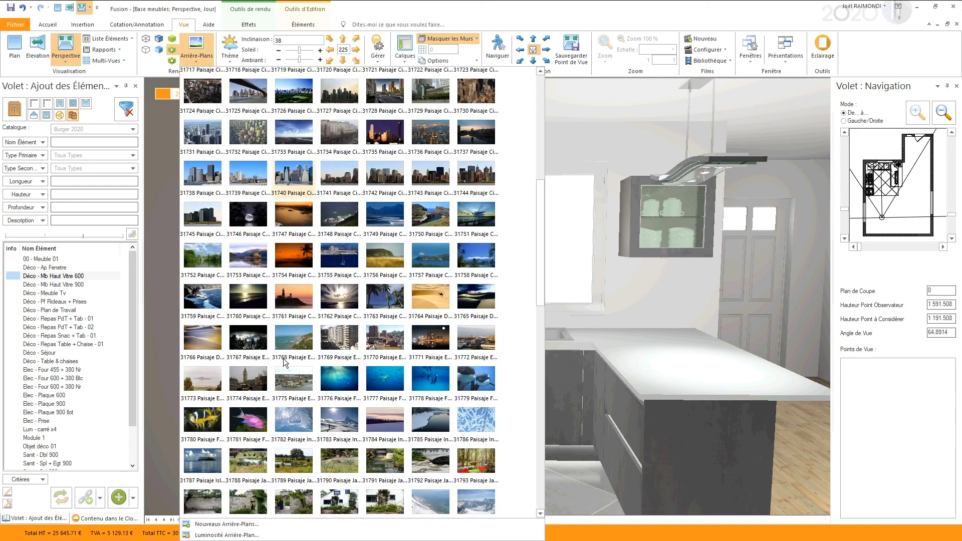
pyautogui.scroll(-5, 284, 359)
pyautogui.click(344, 488)
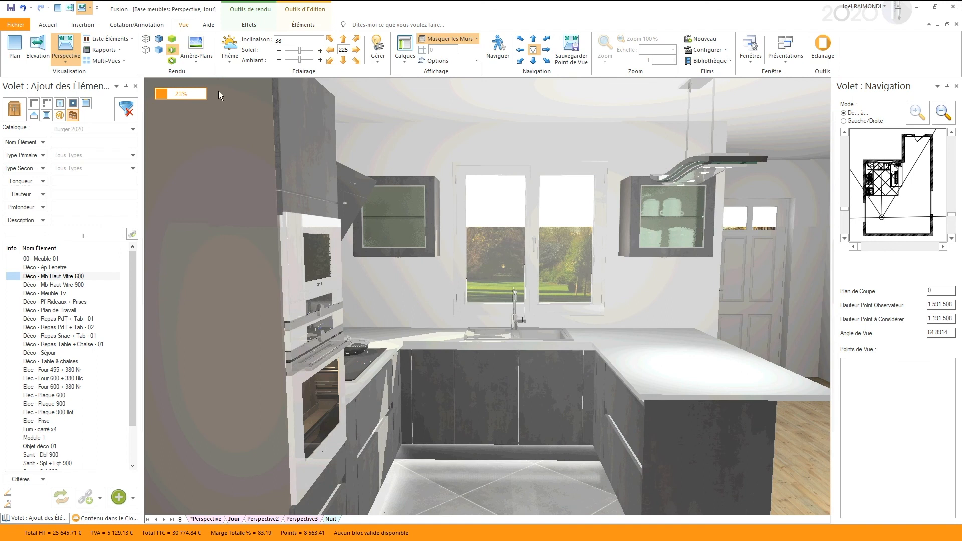
# - Adjust the brightness of the Jour view's background image
pyautogui.click(196, 56)
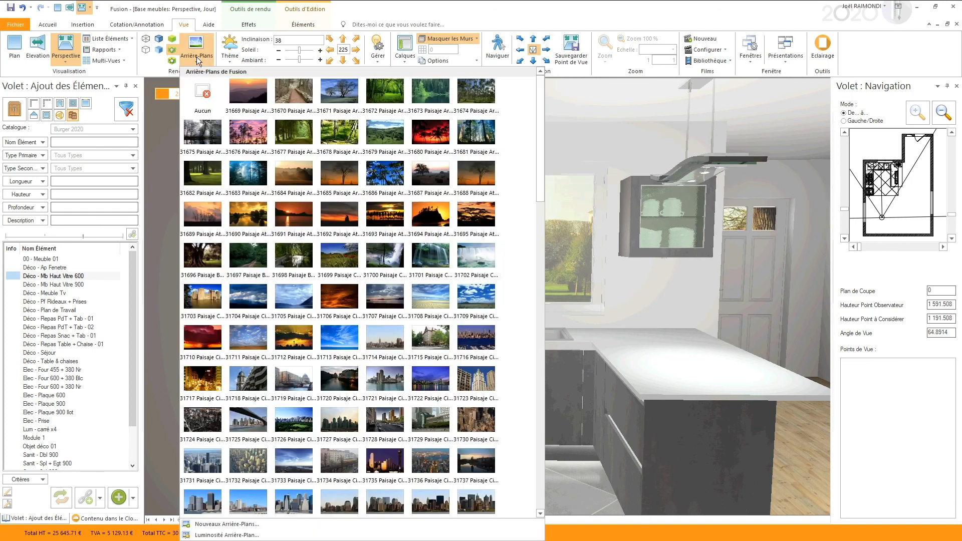
pyautogui.click(227, 535)
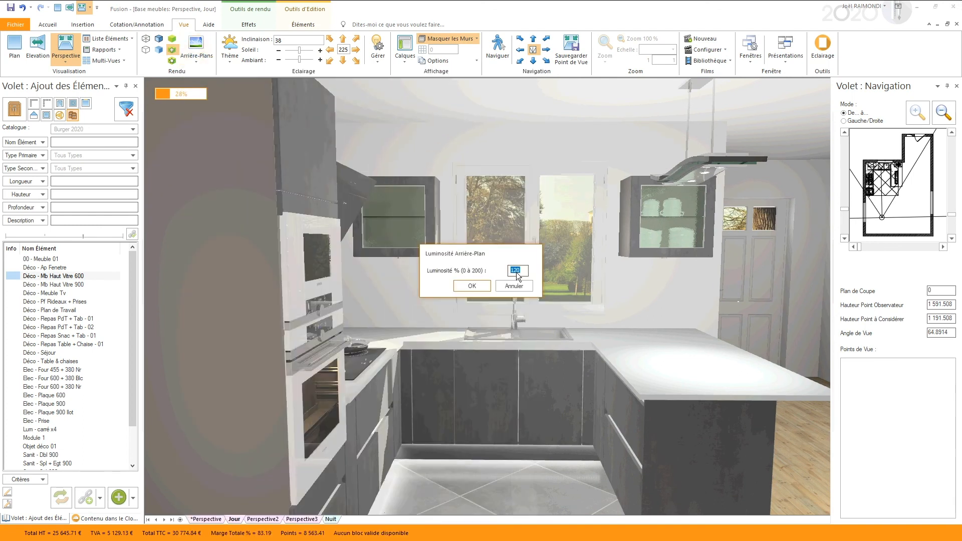
pyautogui.press('Return')
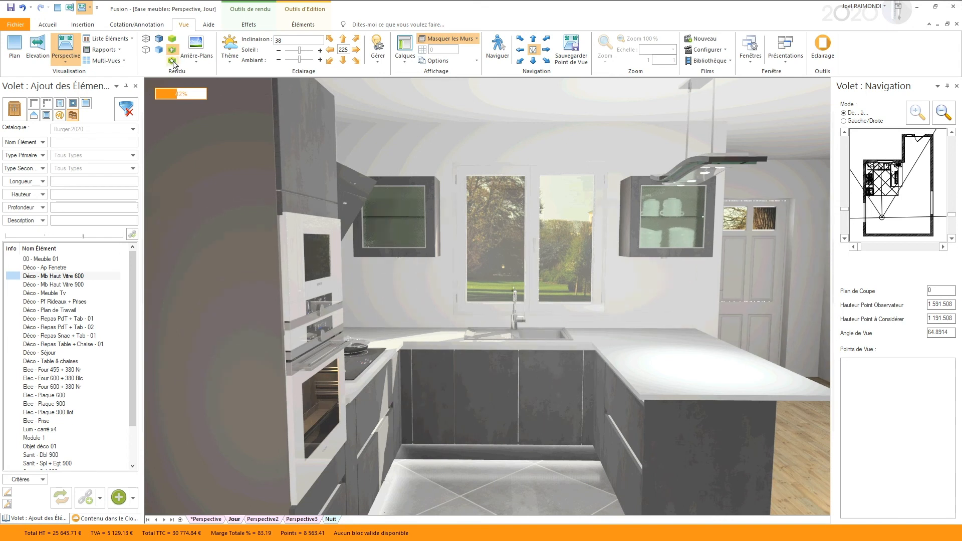
# - Try the Sépia and Papier artistic filters on the Jour rendering
pyautogui.click(248, 25)
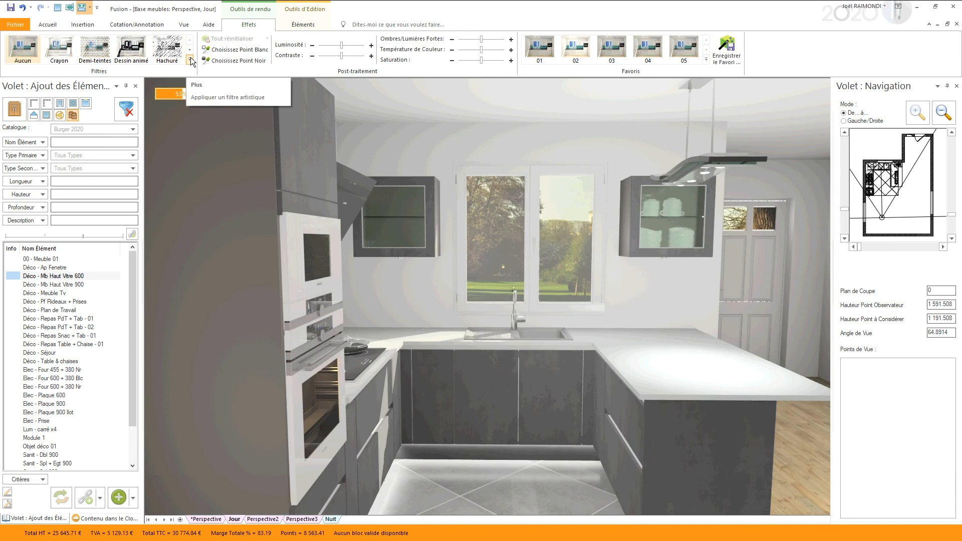
pyautogui.click(189, 49)
pyautogui.click(131, 48)
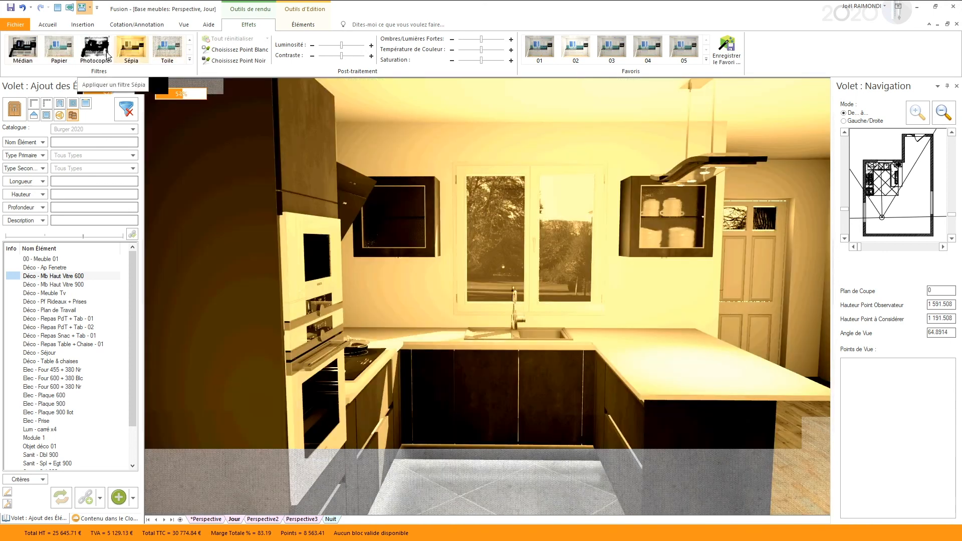
pyautogui.click(58, 50)
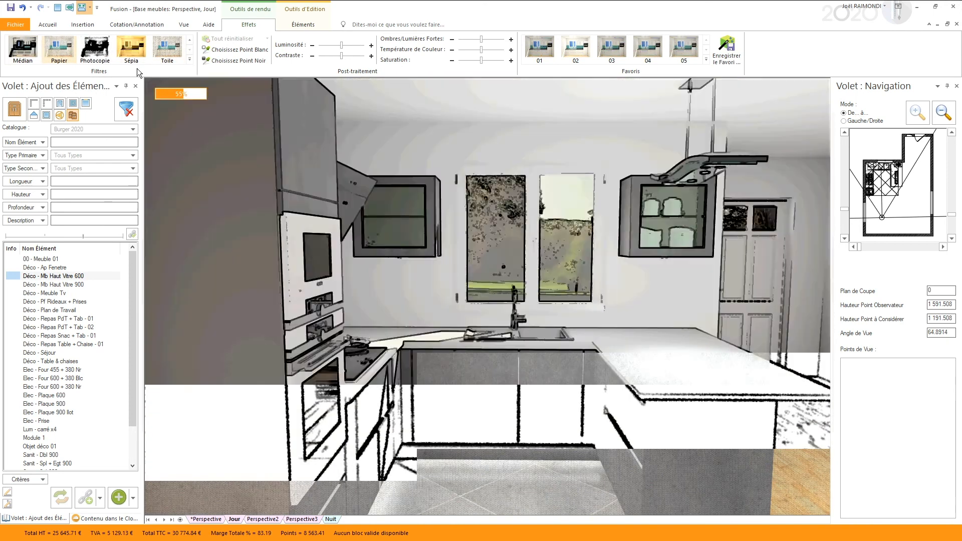
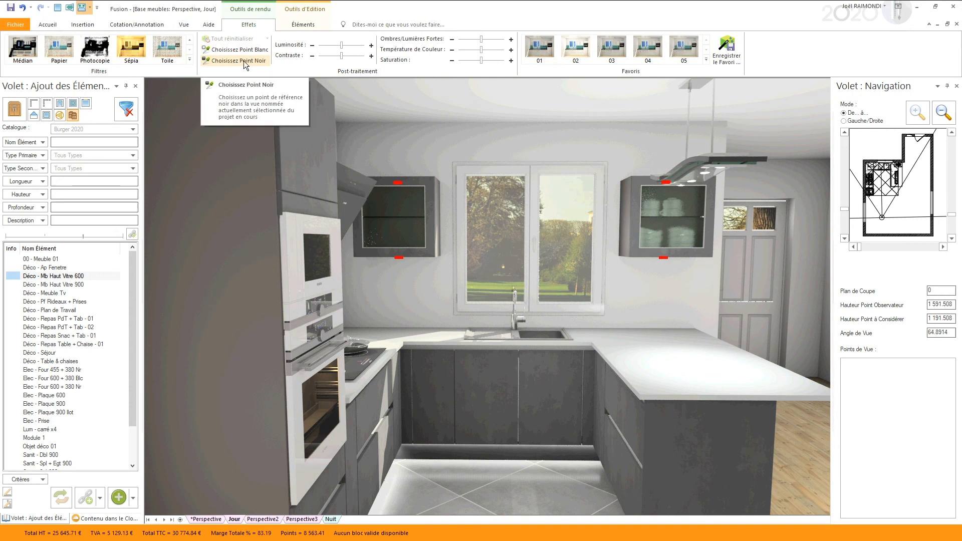
# - Correct the Jour rendering's contrast by picking the white point on the hood's lamp and the black point on the dark oven area
pyautogui.click(245, 61)
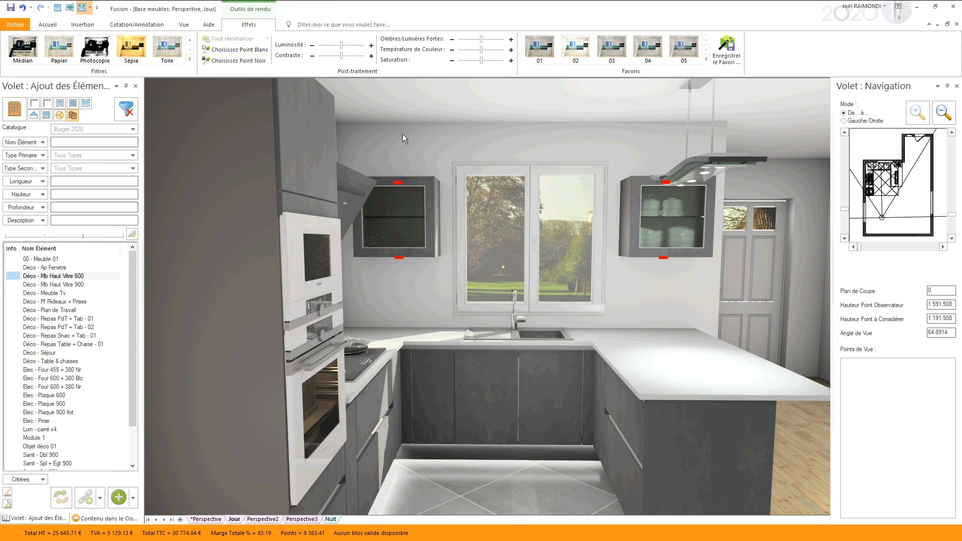
pyautogui.click(253, 50)
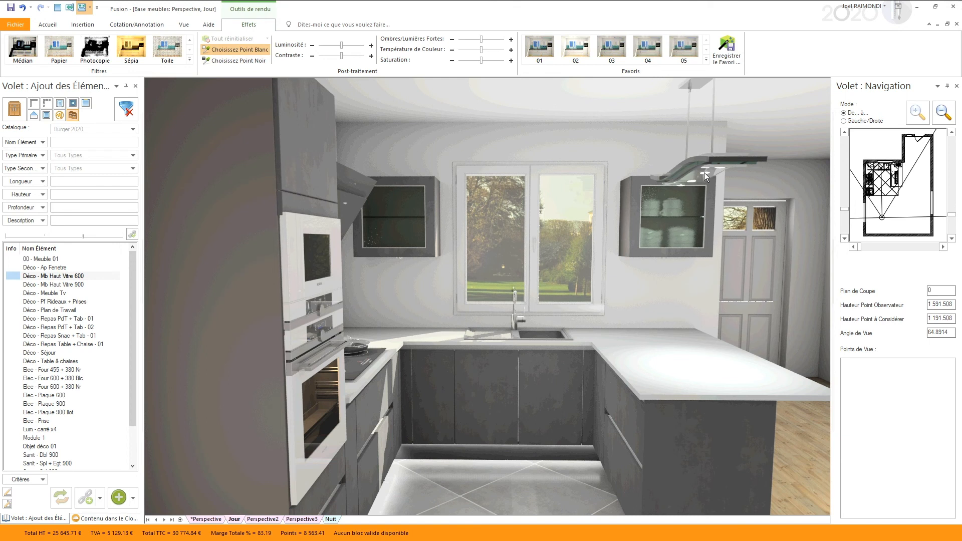
pyautogui.click(704, 172)
pyautogui.click(218, 61)
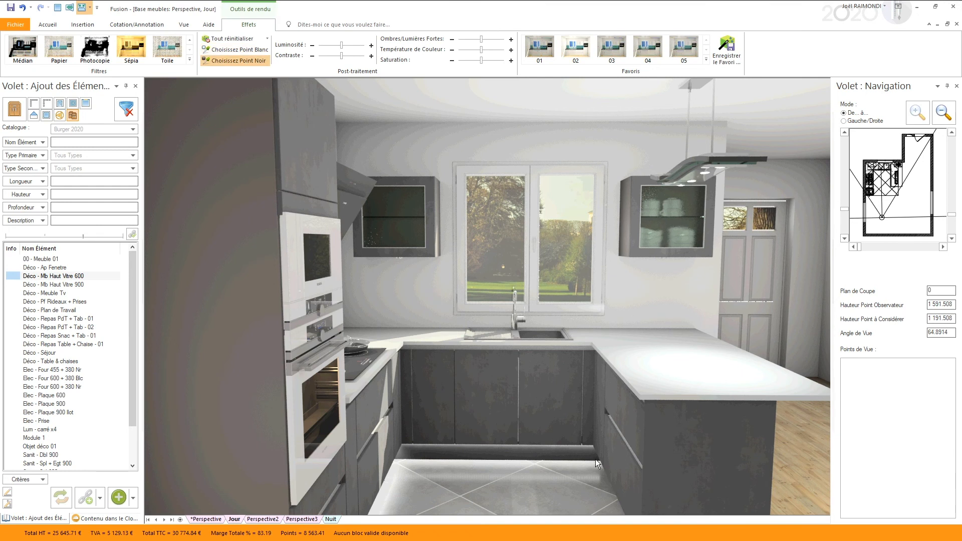
pyautogui.click(338, 421)
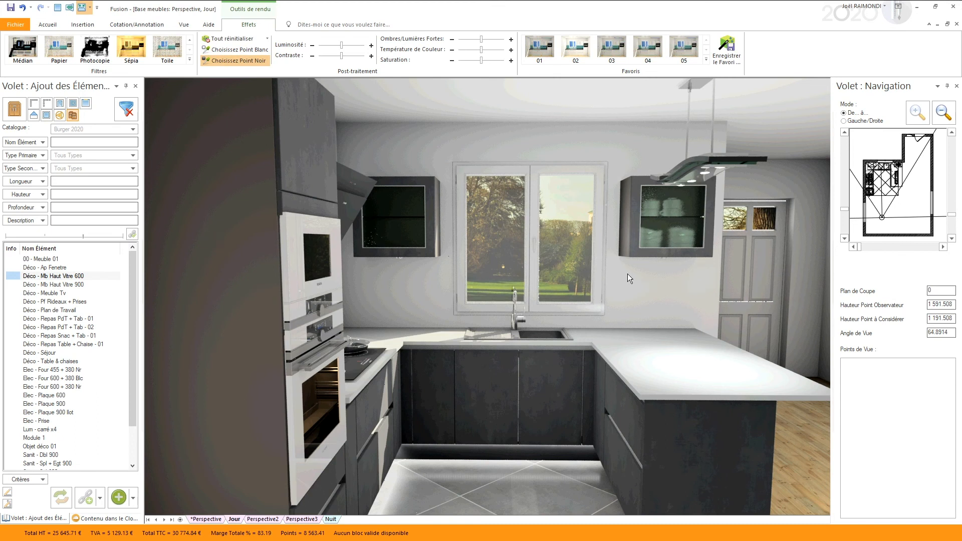
# - Save the current post-processing settings as a favourite named Test
pyautogui.click(728, 54)
pyautogui.write('Test')
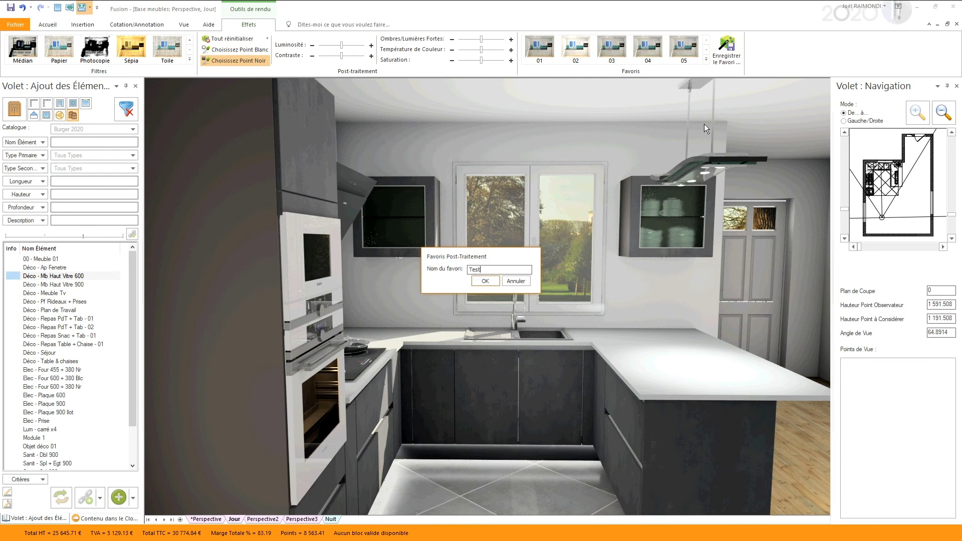
pyautogui.click(485, 282)
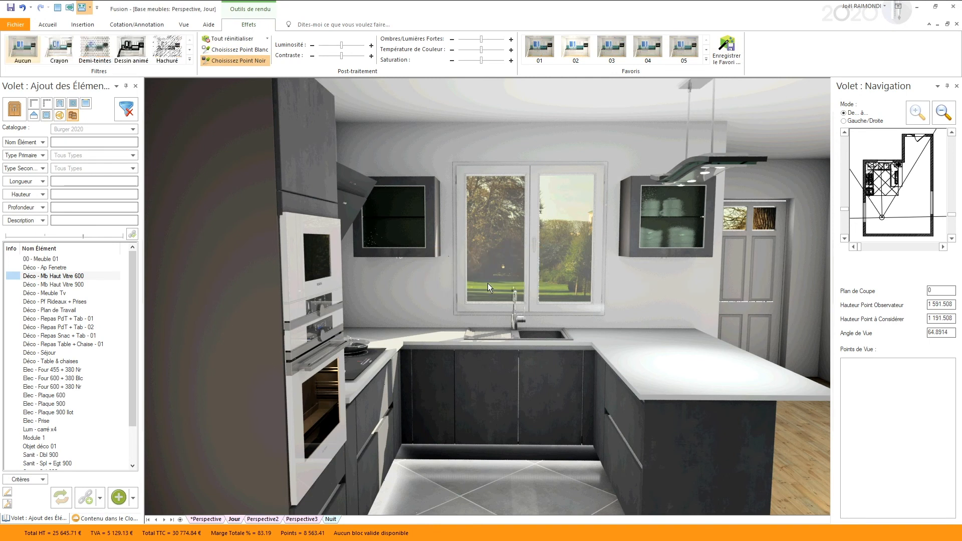
# - Reset all post-processing on the Jour rendering and reapply the saved Test favourite
pyautogui.click(219, 40)
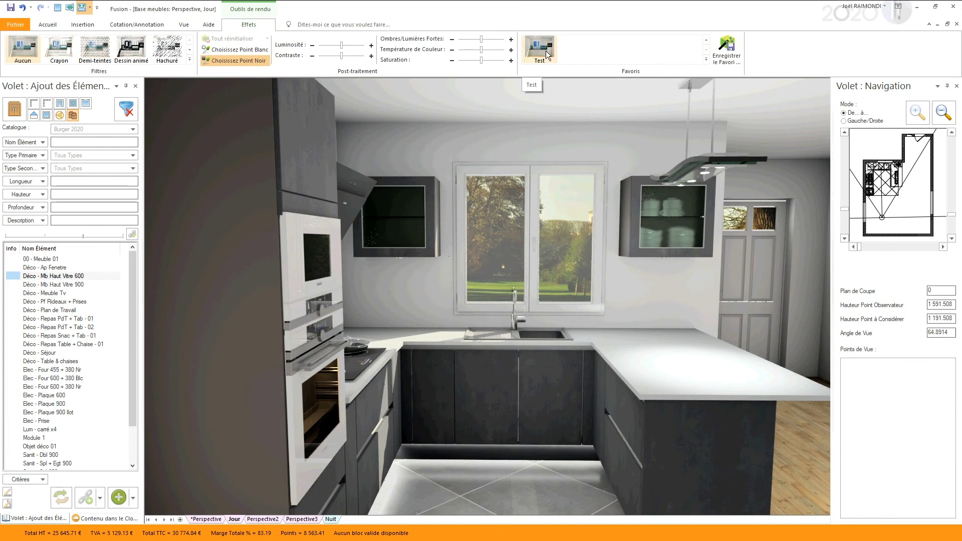
pyautogui.click(545, 50)
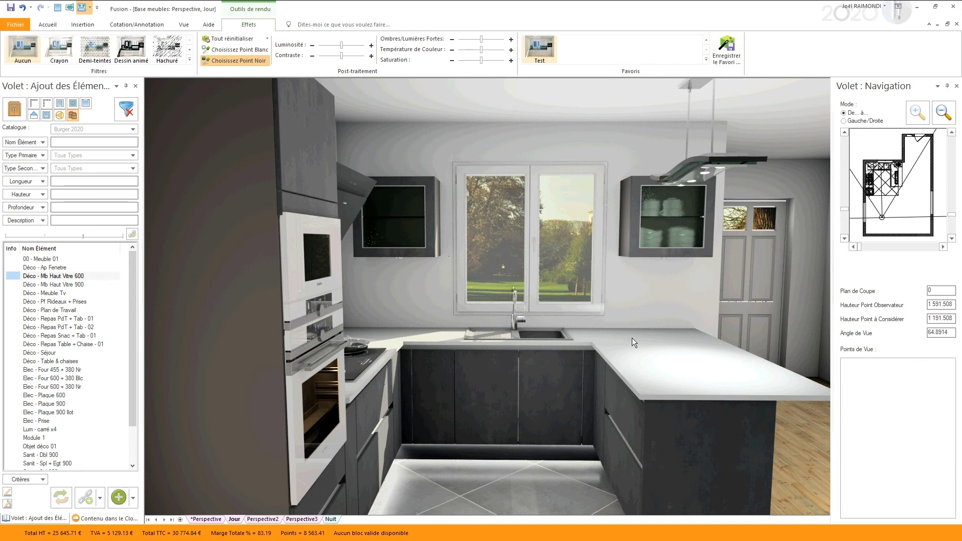
pyautogui.click(184, 26)
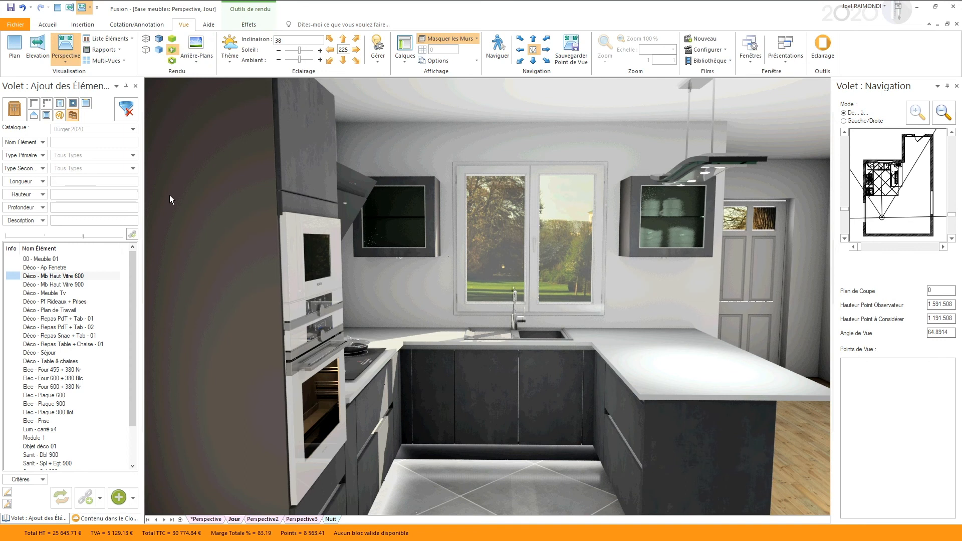
# - Examine the JPEG export parameters for width, height, quality and the perspective views available for export
pyautogui.click(14, 25)
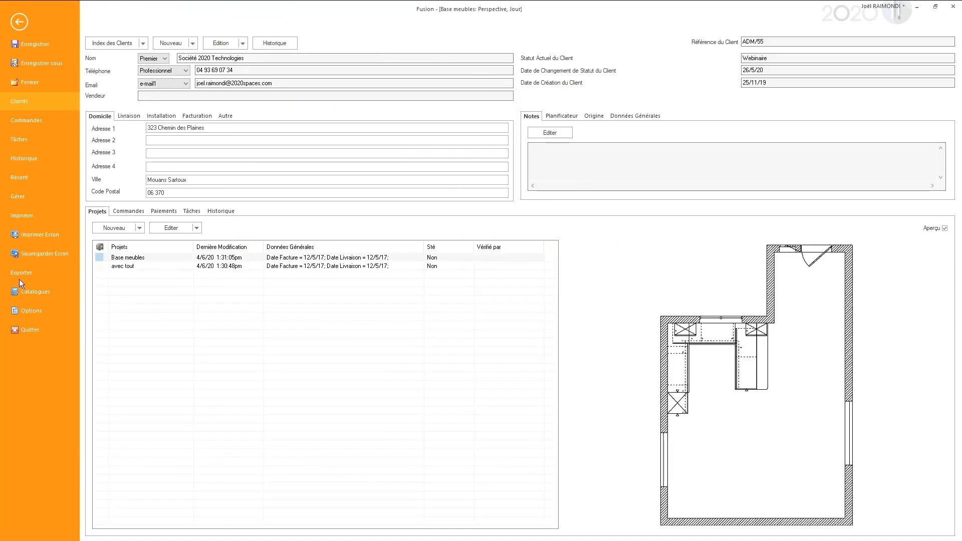
pyautogui.click(19, 272)
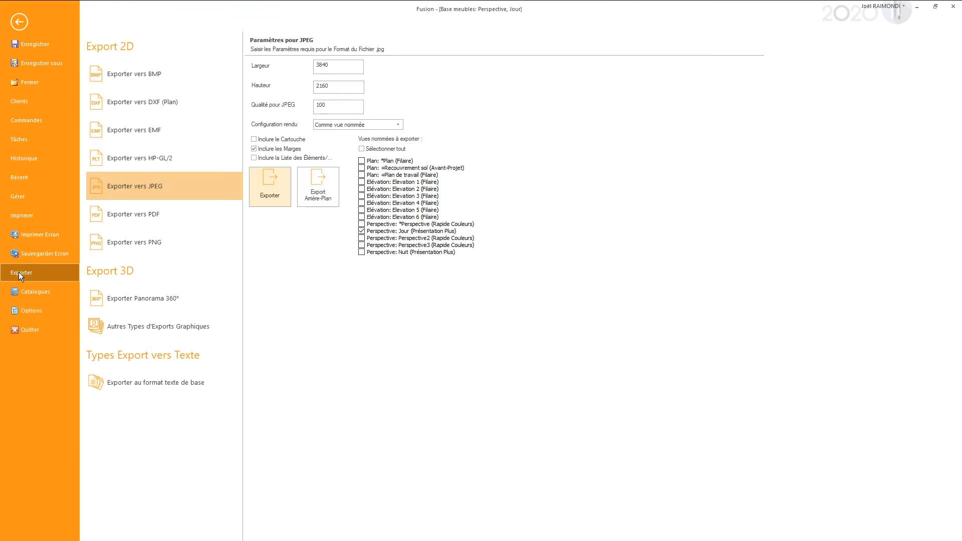
pyautogui.click(144, 185)
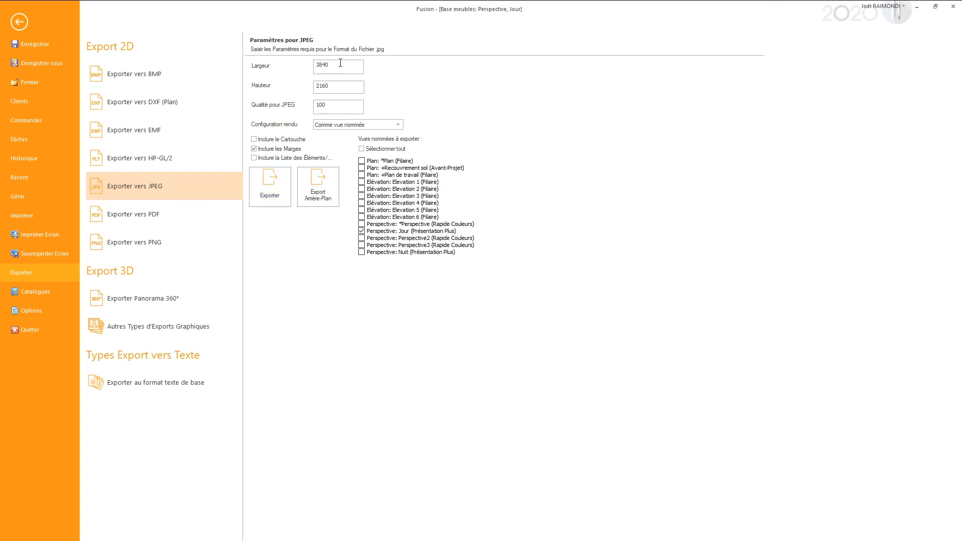
pyautogui.doubleClick(342, 85)
pyautogui.doubleClick(342, 67)
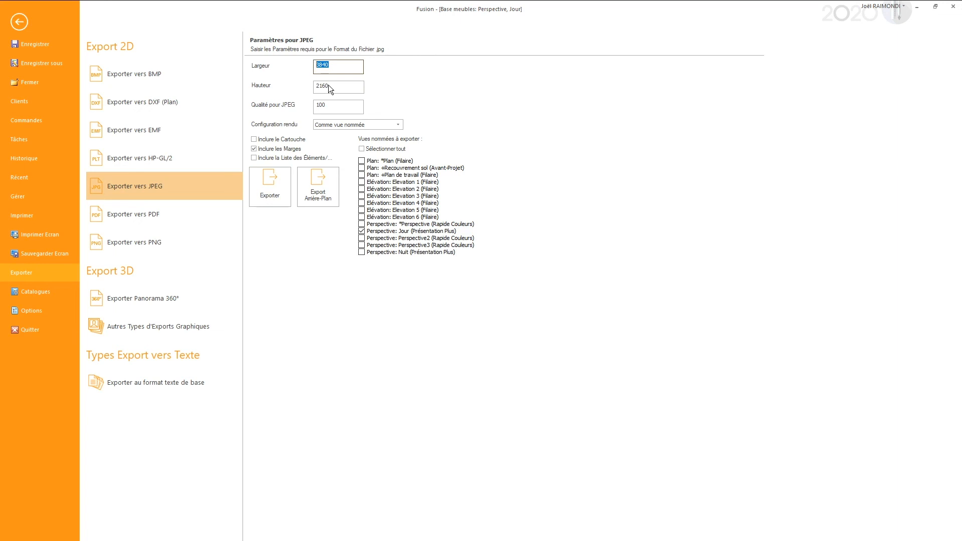
pyautogui.moveTo(316, 85); pyautogui.dragTo(337, 78)
pyautogui.doubleClick(338, 70)
pyautogui.doubleClick(333, 85)
pyautogui.doubleClick(326, 105)
pyautogui.click(362, 224)
pyautogui.click(361, 238)
pyautogui.click(362, 245)
pyautogui.click(361, 252)
pyautogui.click(19, 20)
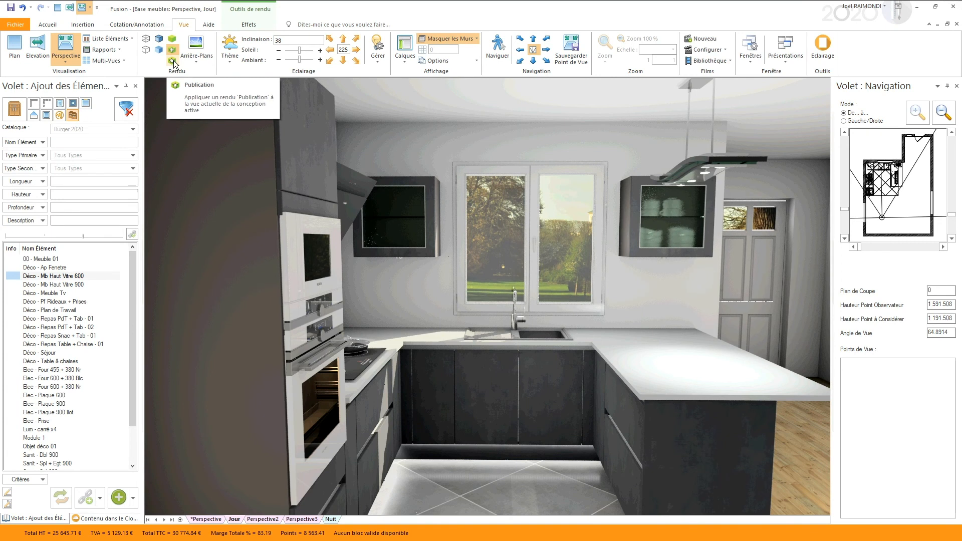
# - Apply the Publication rendering to the Nuit, Perspective3, Perspective2, Jour and *Perspective views
pyautogui.click(333, 519)
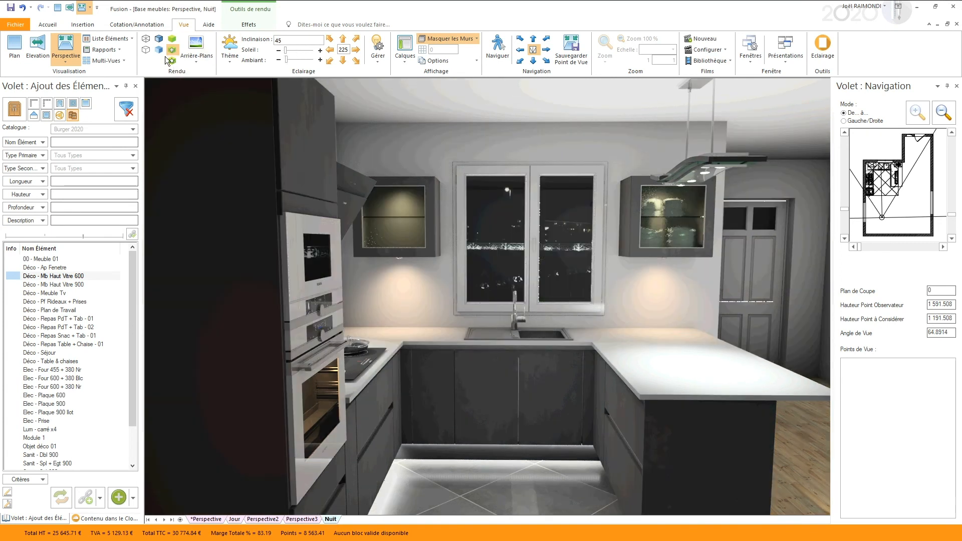
pyautogui.click(172, 60)
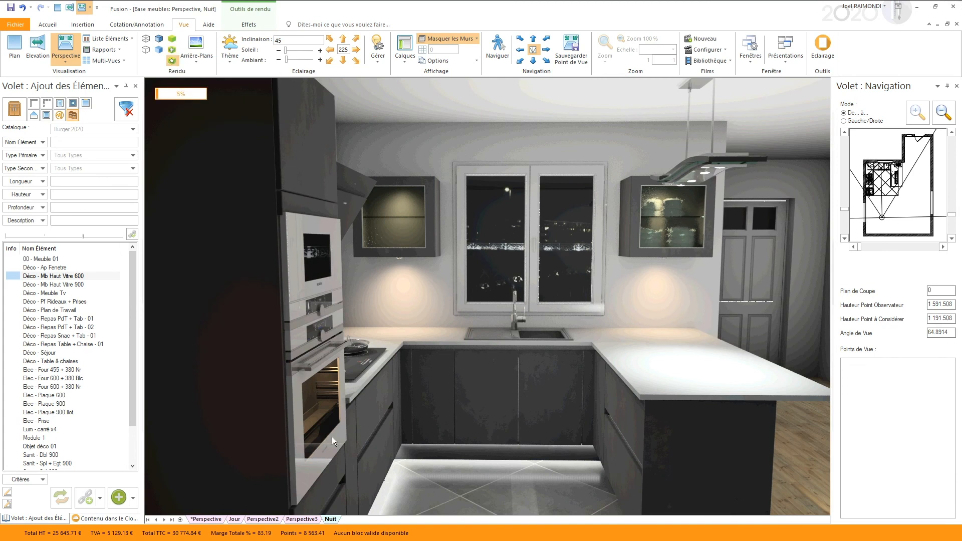
pyautogui.click(307, 519)
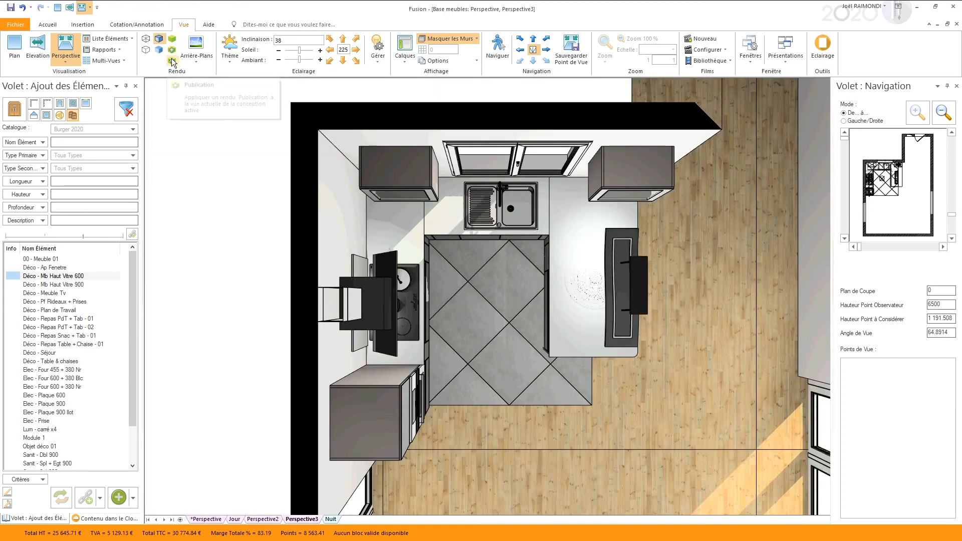
pyautogui.click(171, 61)
pyautogui.click(266, 519)
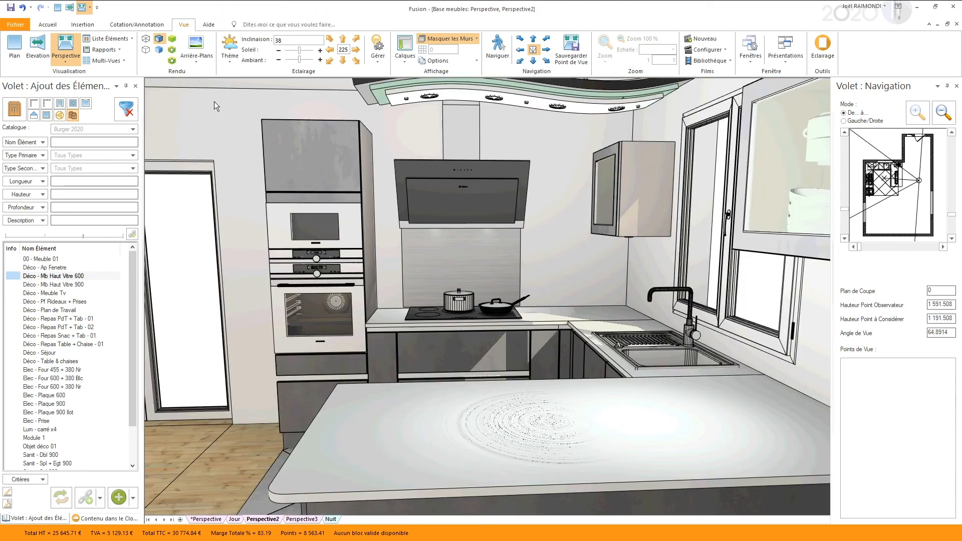
pyautogui.click(172, 60)
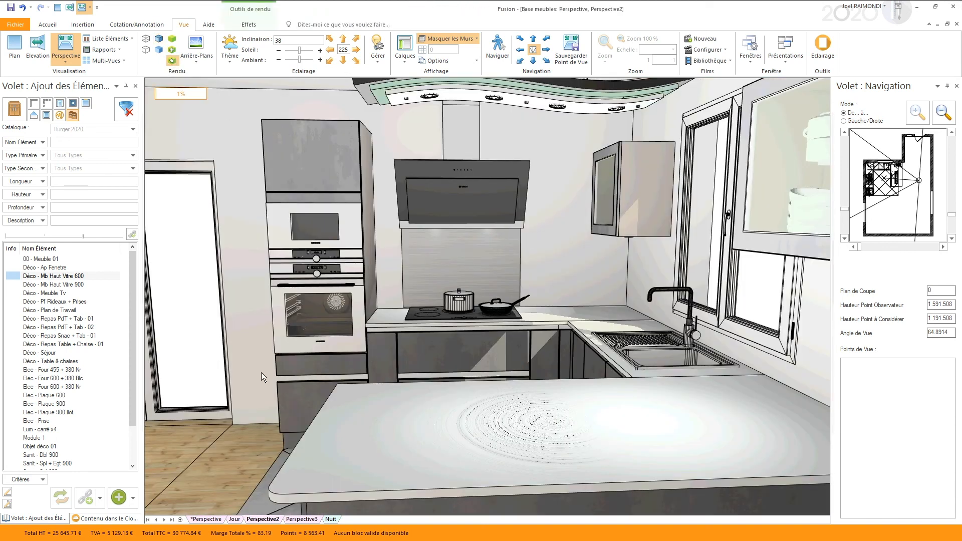
pyautogui.click(234, 519)
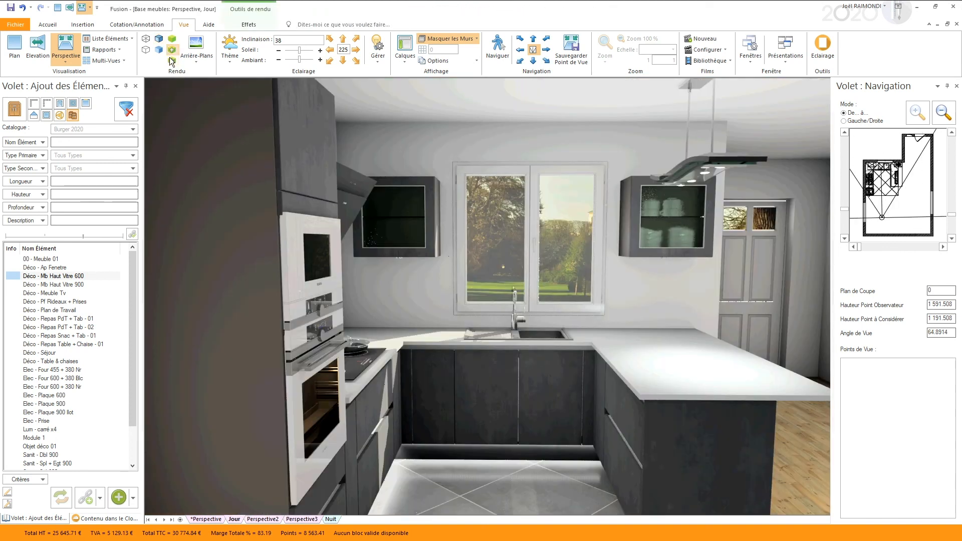
pyautogui.click(171, 60)
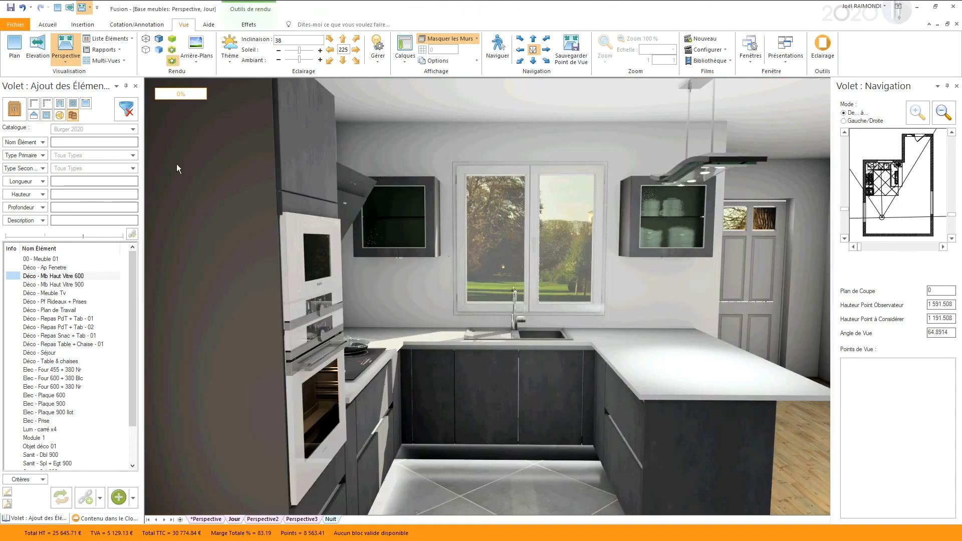
pyautogui.click(208, 518)
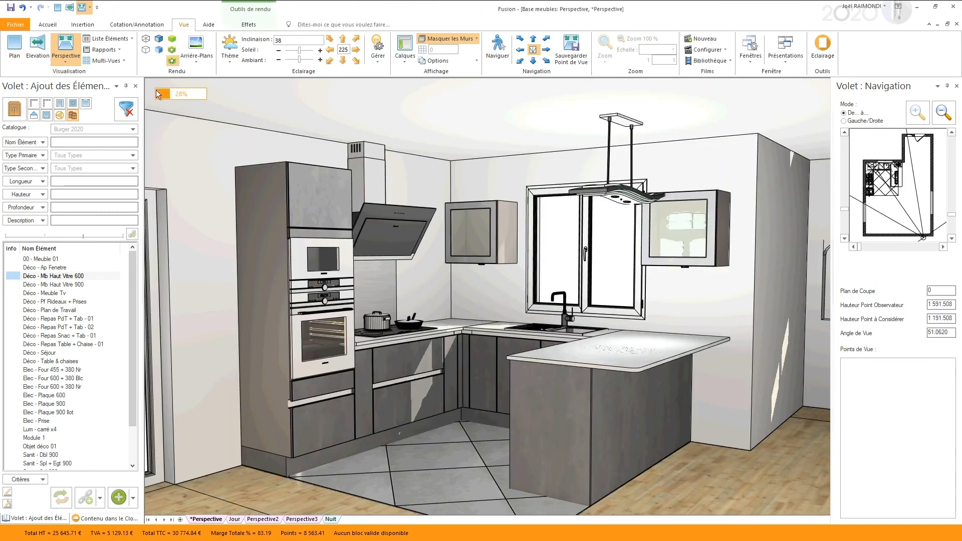
# - Select the *Perspective, Jour, Perspective2, Perspective3 and Nuit views for JPEG export
pyautogui.click(17, 24)
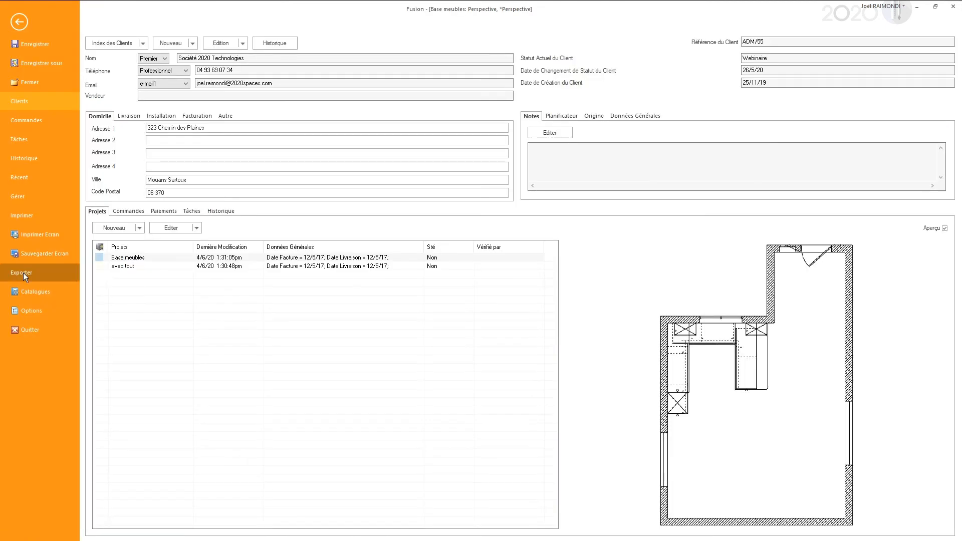
pyautogui.click(23, 272)
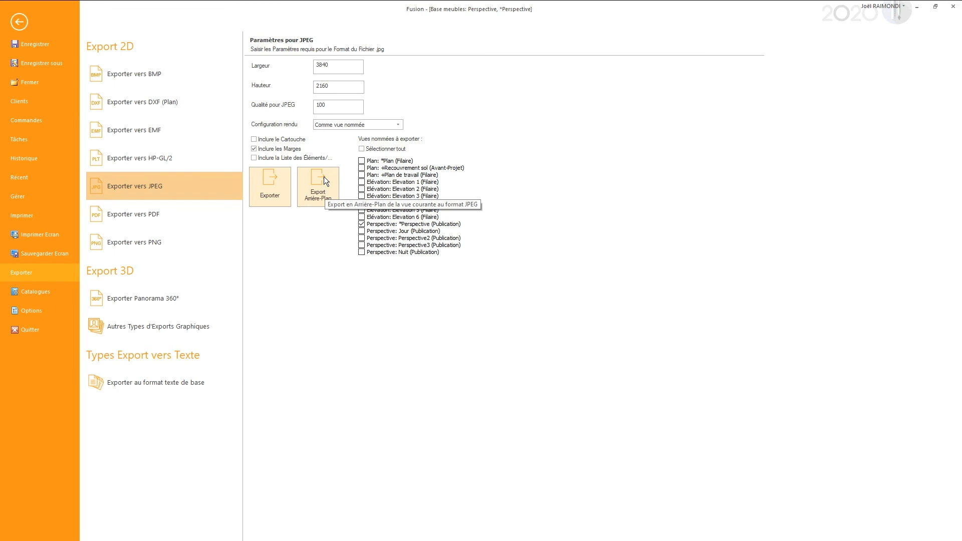
pyautogui.click(361, 231)
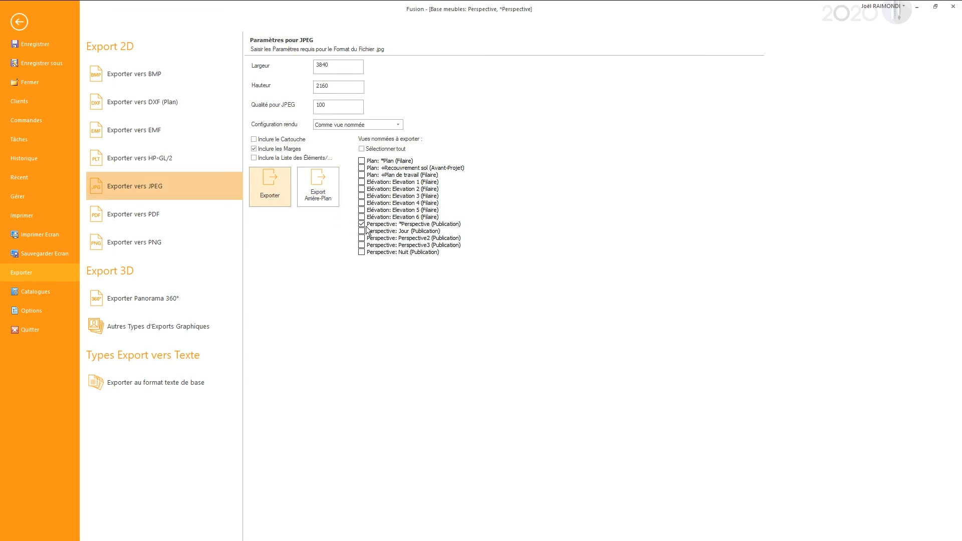
pyautogui.click(361, 238)
pyautogui.click(361, 245)
pyautogui.click(361, 252)
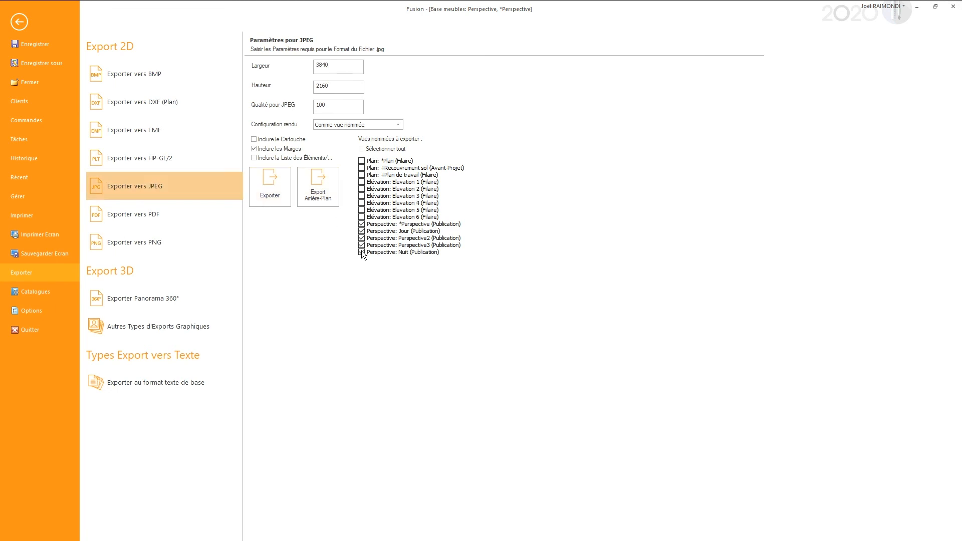
# - Launch the background export, saving it as Base meubles.JPG in a new desktop folder named Images export
pyautogui.click(312, 184)
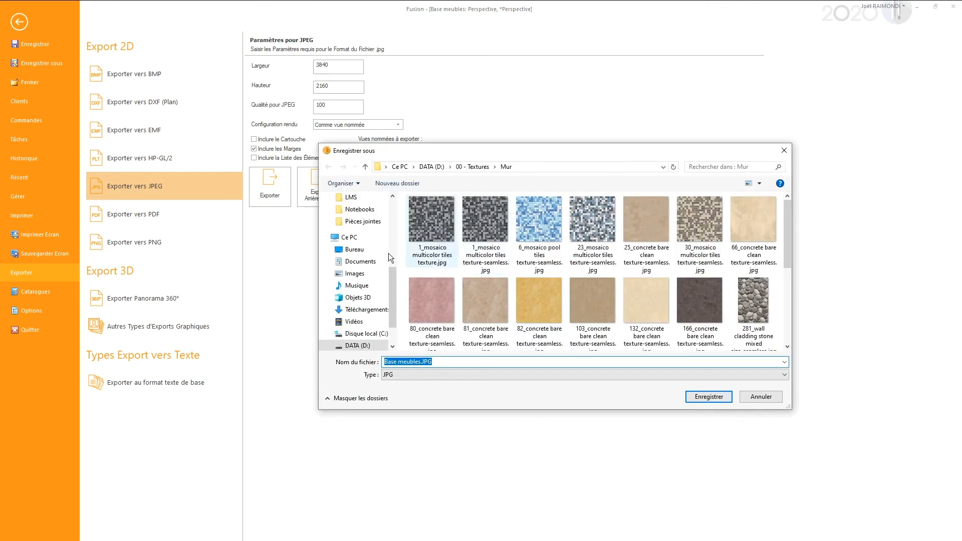
pyautogui.click(371, 250)
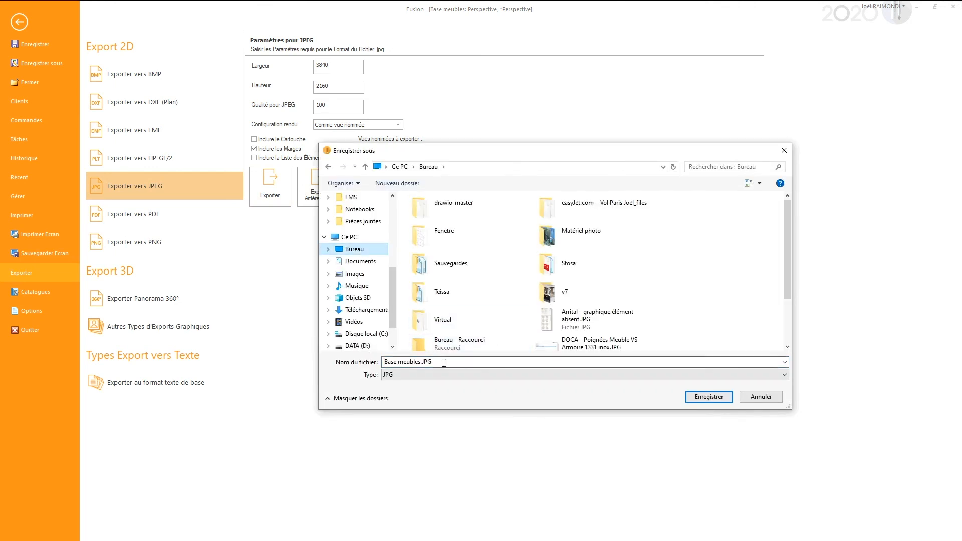
pyautogui.rightClick(725, 326)
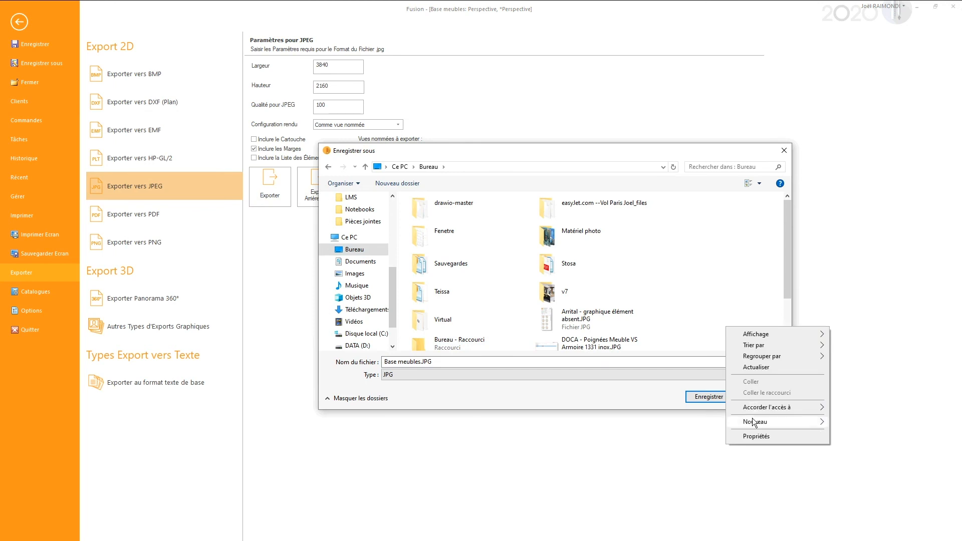
pyautogui.moveTo(753, 422)
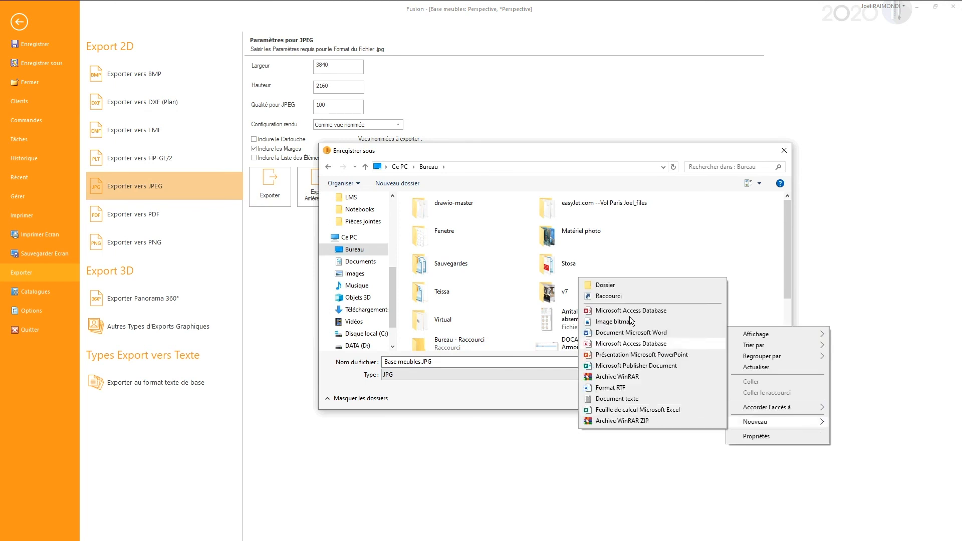
pyautogui.click(605, 285)
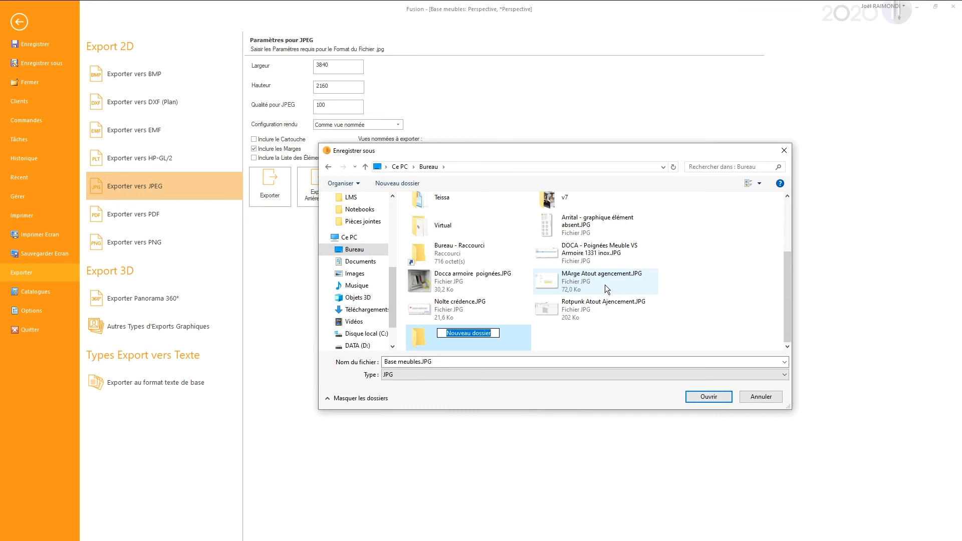
pyautogui.write('Imag')
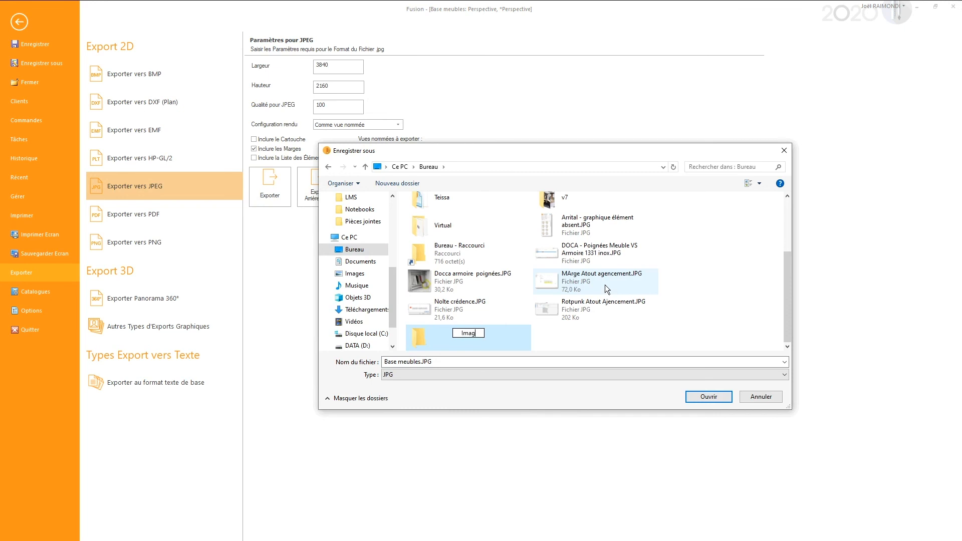
pyautogui.write('es export')
pyautogui.doubleClick(417, 338)
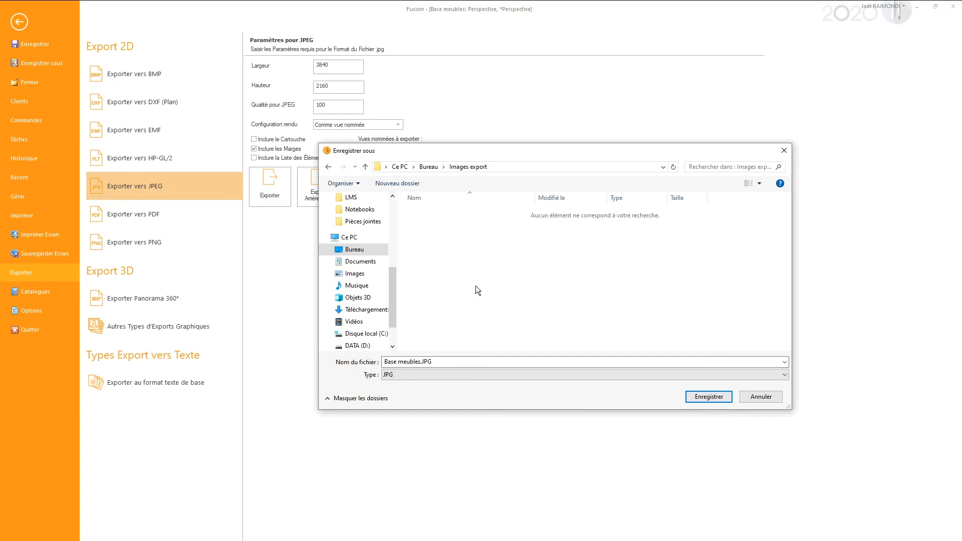
pyautogui.click(710, 396)
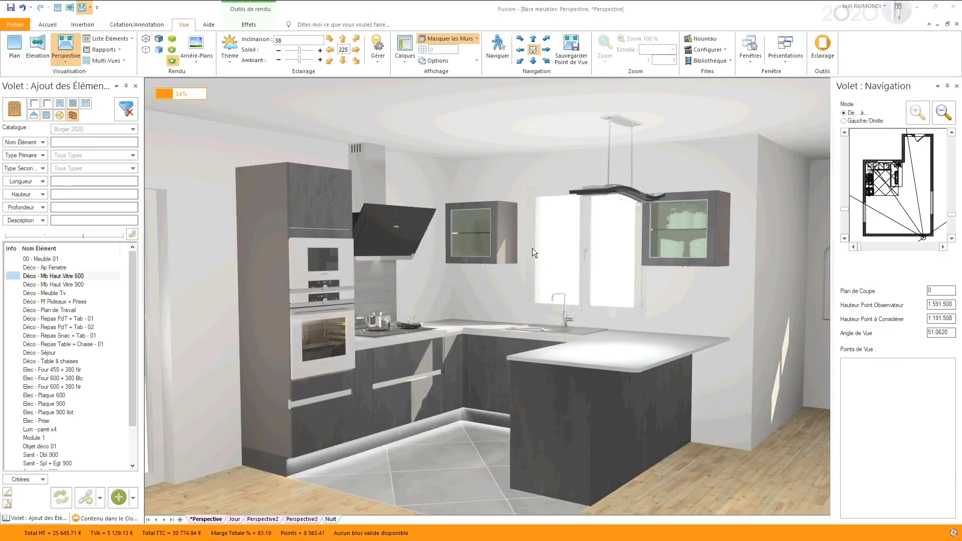
# - Return the *Perspective, Jour and Perspective2 views to the Rapide Couleurs rendering
pyautogui.click(158, 38)
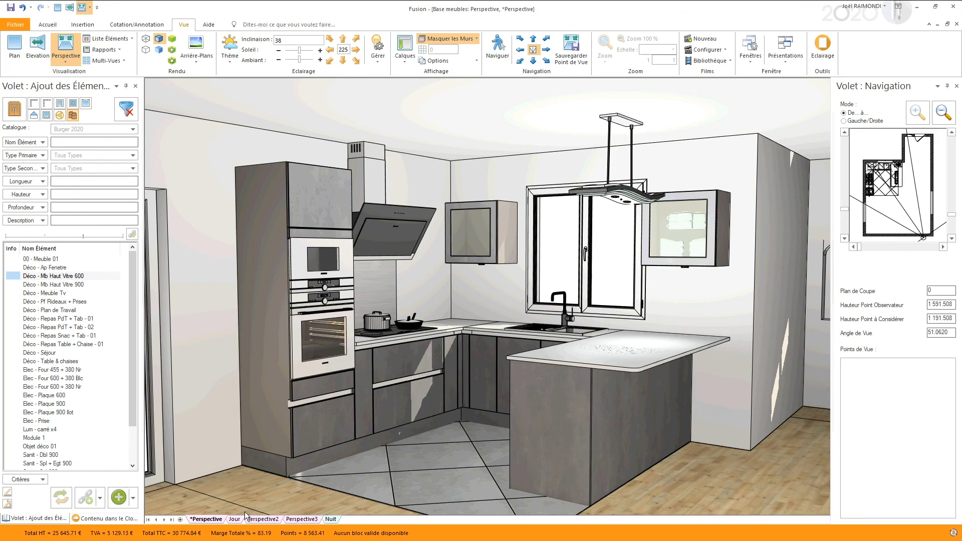
pyautogui.hotkey('ctrl', 'Tab')
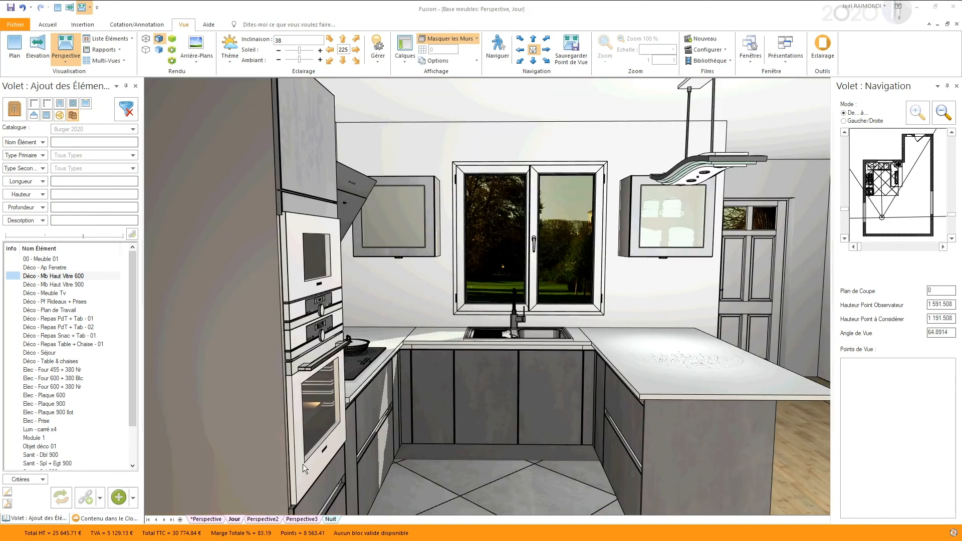
pyautogui.click(266, 519)
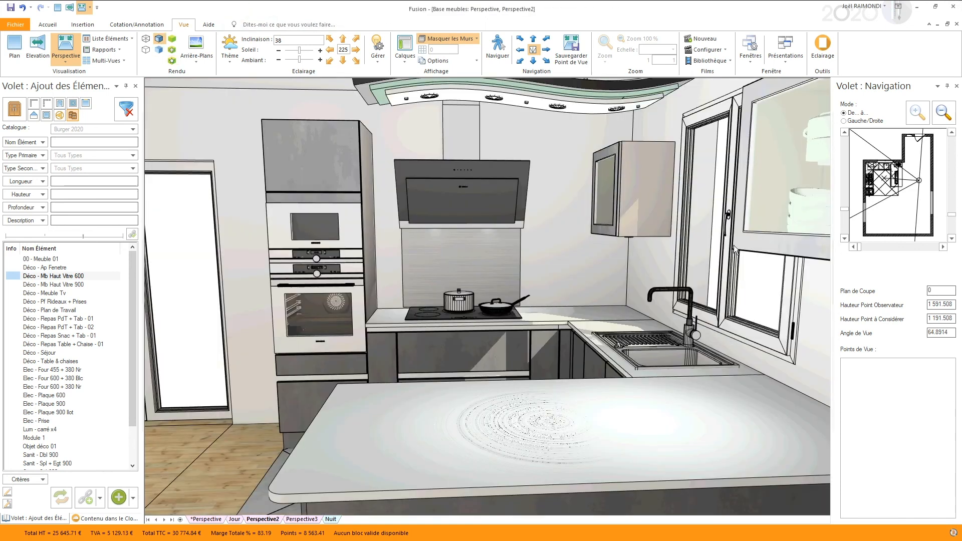
# - Check the background export queue, including the waiting Jour export and its task controls
pyautogui.click(953, 535)
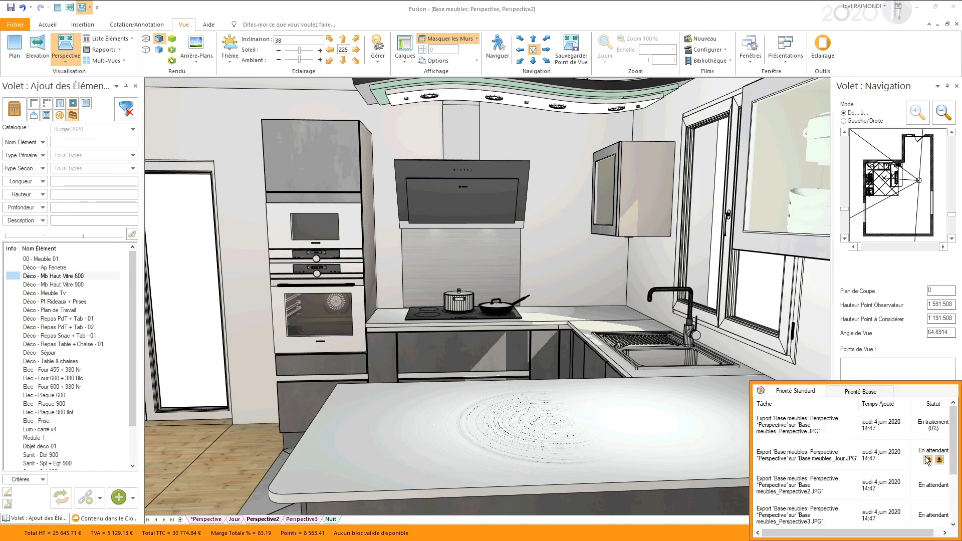
pyautogui.click(927, 459)
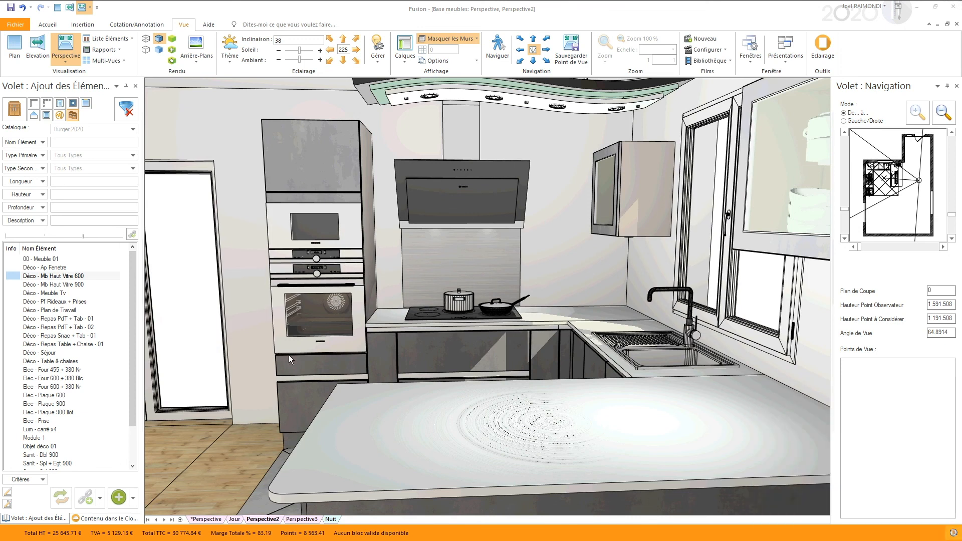
# - Display the kitchen in the *Plan view
pyautogui.press('F5')
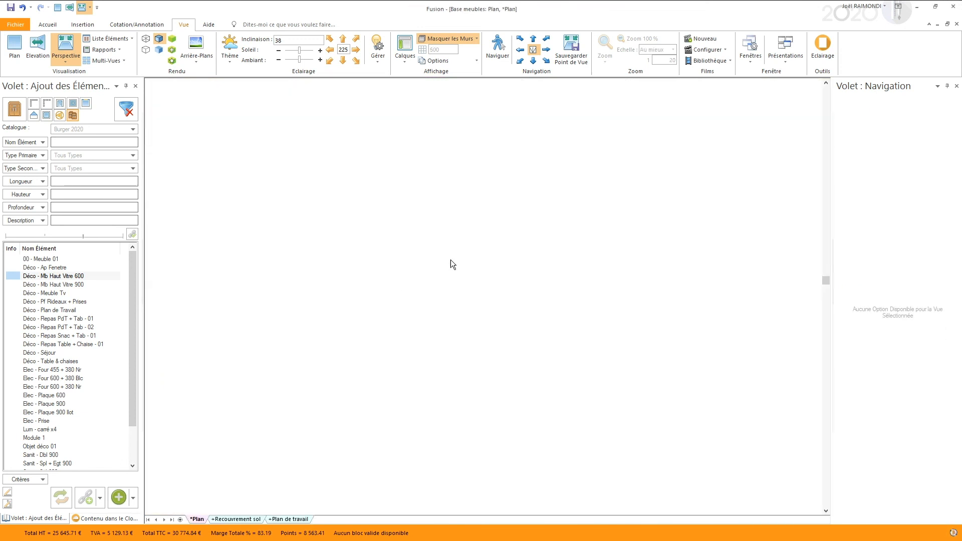
pyautogui.scroll(-1, 393, 351)
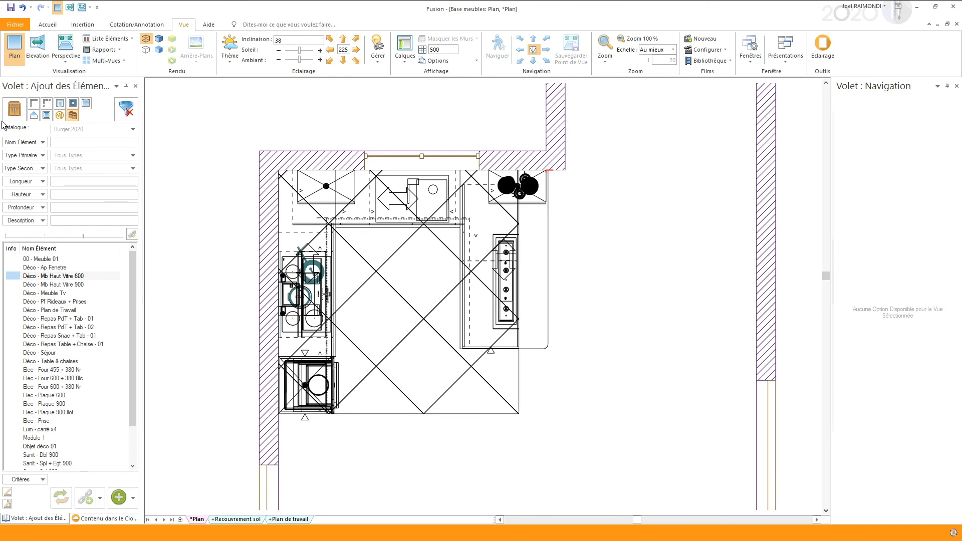
# - Close the Base meubles project and save its changes
pyautogui.click(14, 108)
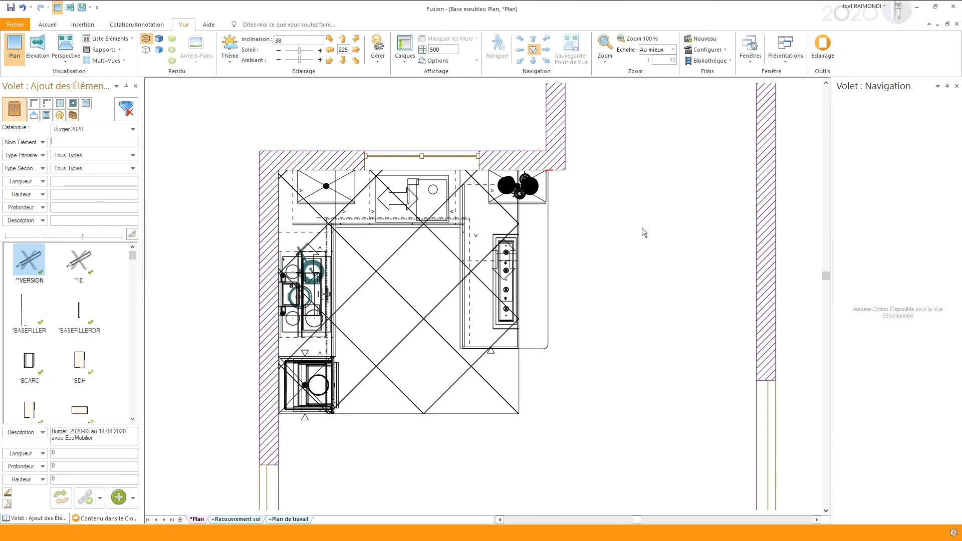
pyautogui.click(957, 25)
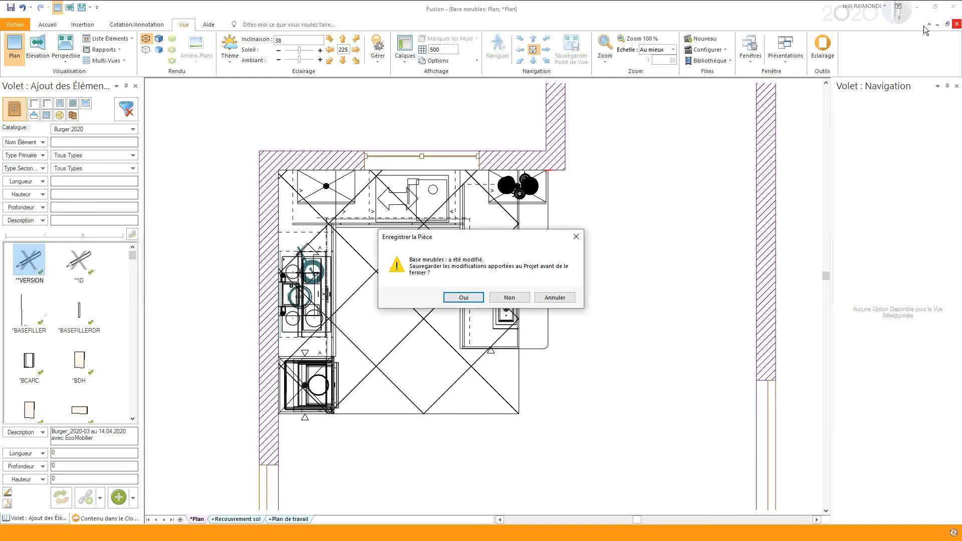
pyautogui.click(462, 299)
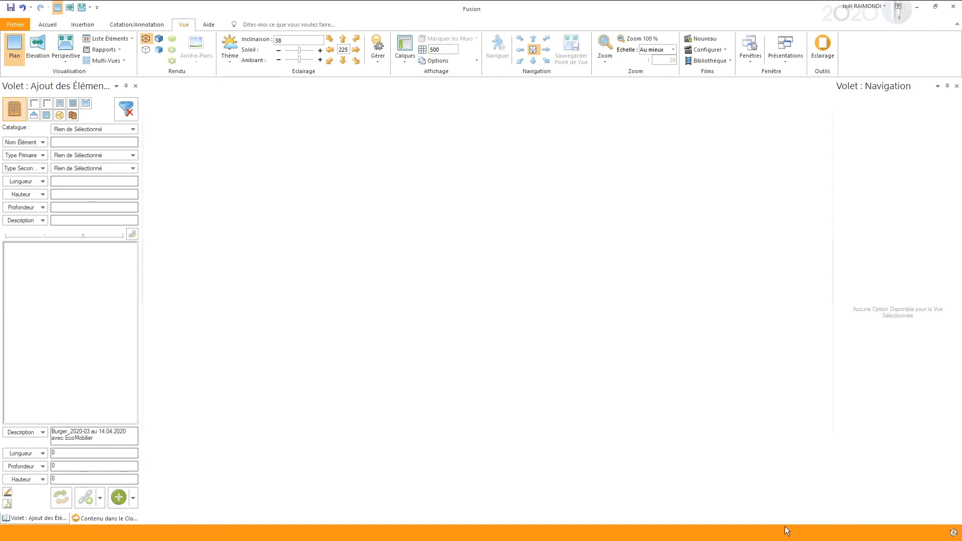
# - Check the background export of the *Perspective view from the system tray
pyautogui.press('super')
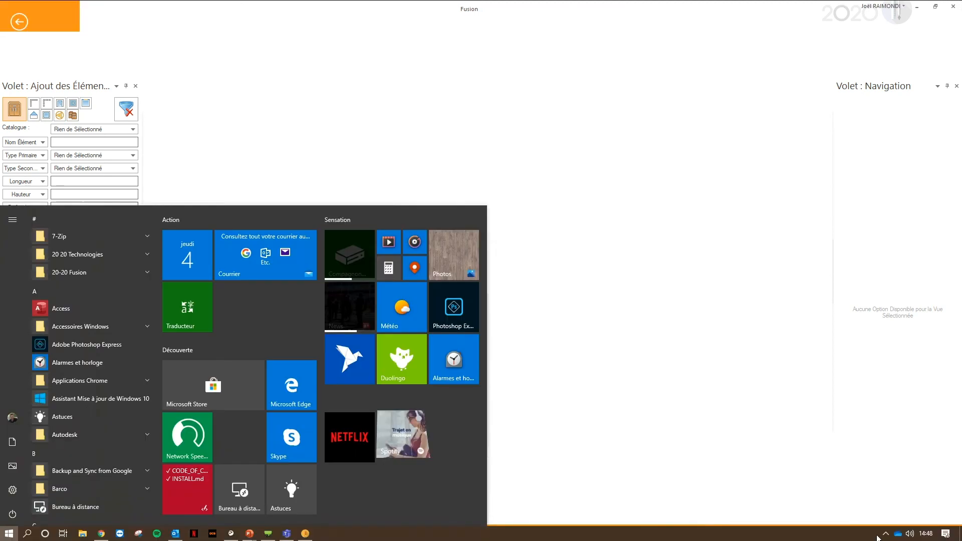
pyautogui.click(885, 534)
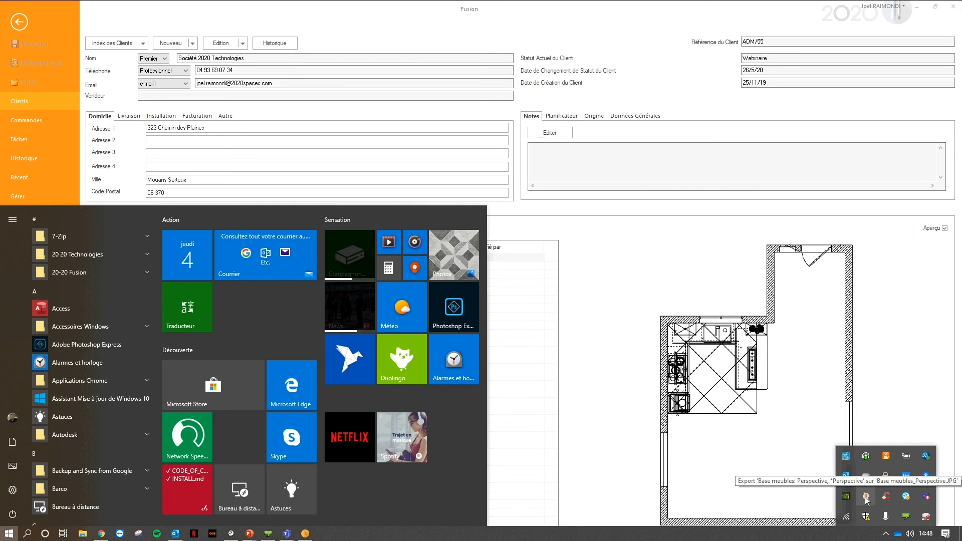
pyautogui.click(868, 415)
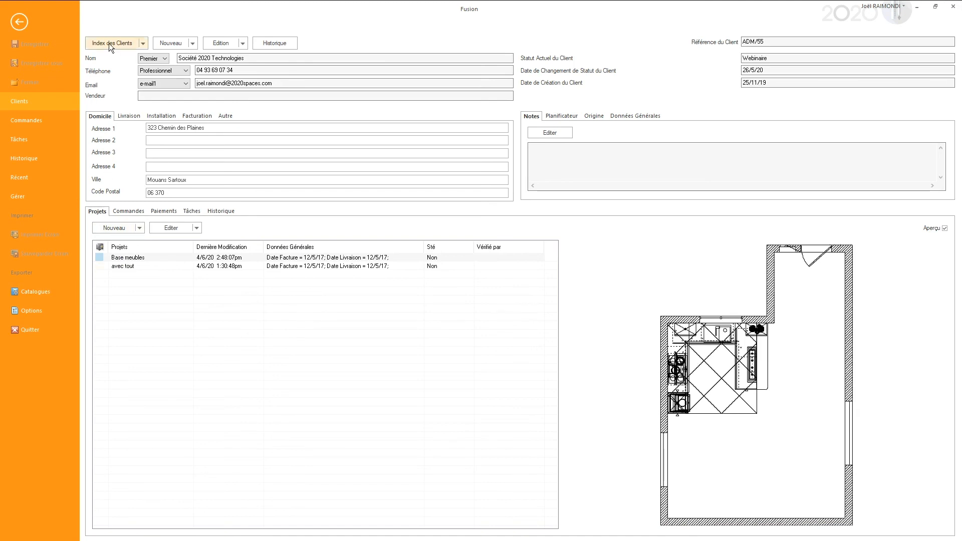
# - Reopen the Base meubles project from the client's project list and finalize the room validation
pyautogui.click(149, 257)
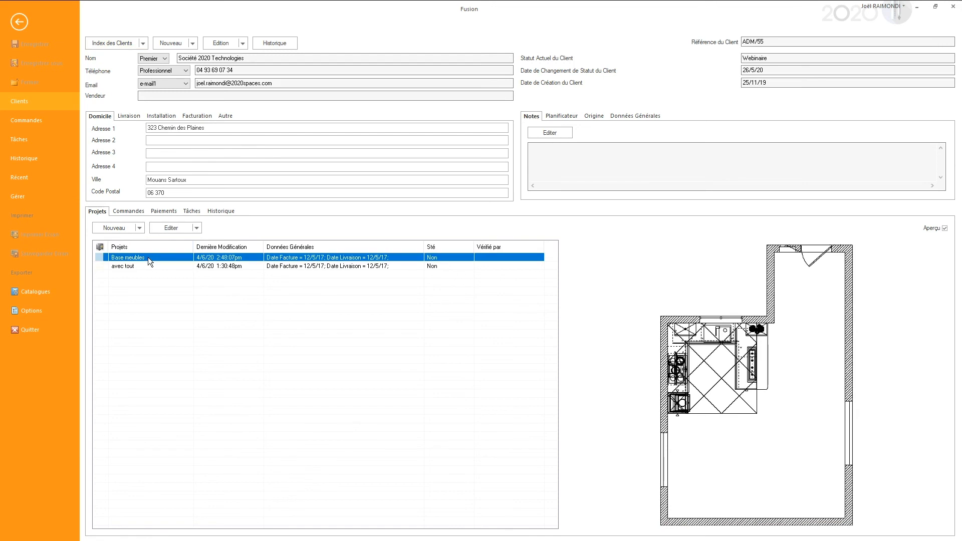
pyautogui.doubleClick(148, 257)
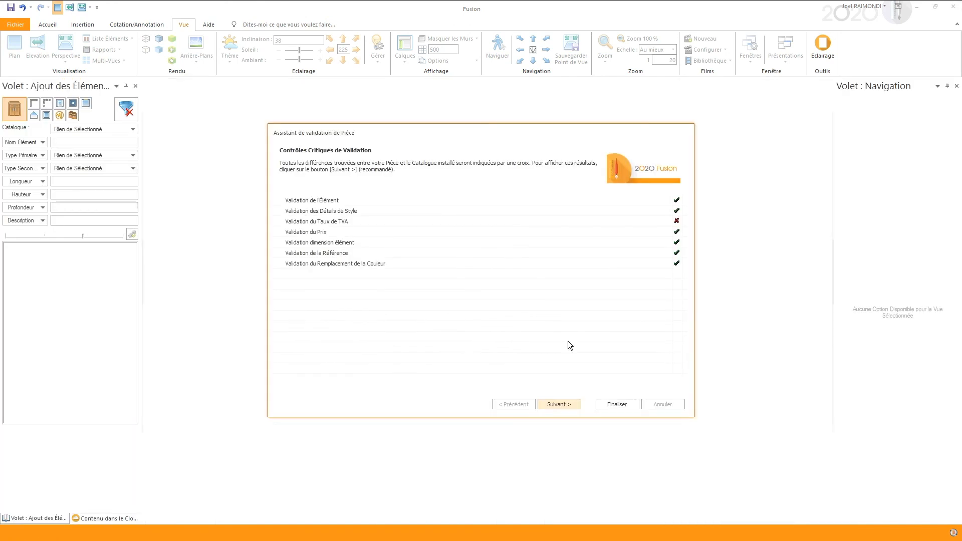
pyautogui.click(607, 402)
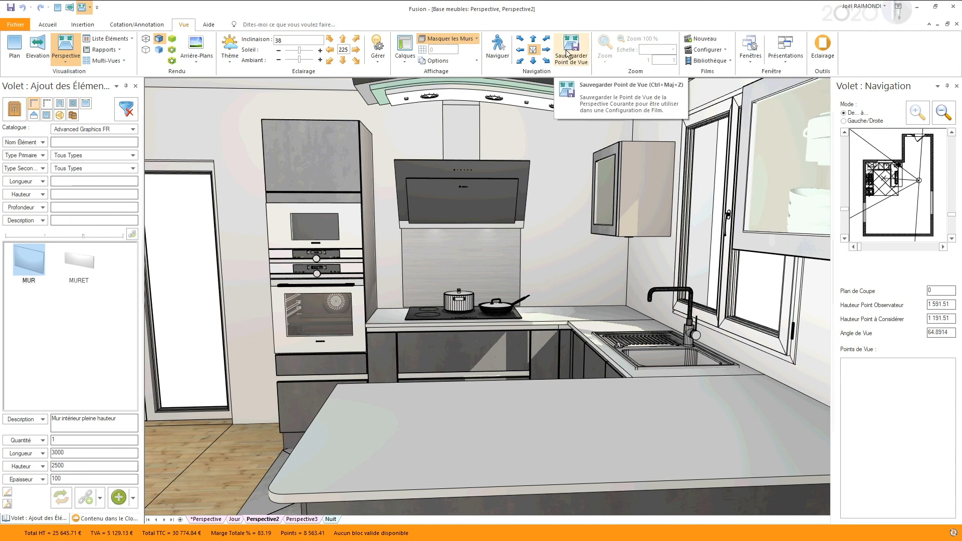
# - In the *Perspective view, place the observer in the middle of the kitchen with a 1500 observer height and a 70 viewing angle
pyautogui.click(206, 518)
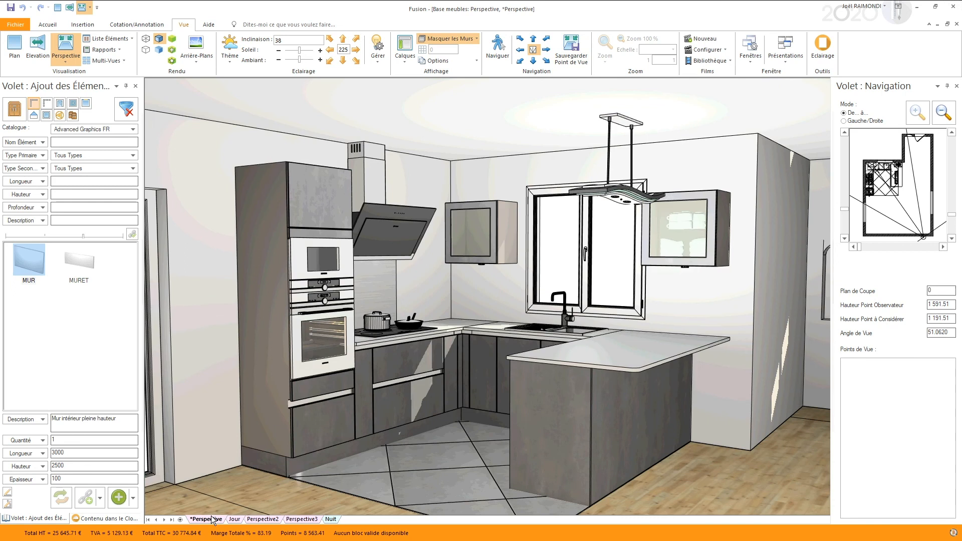
pyautogui.click(885, 192)
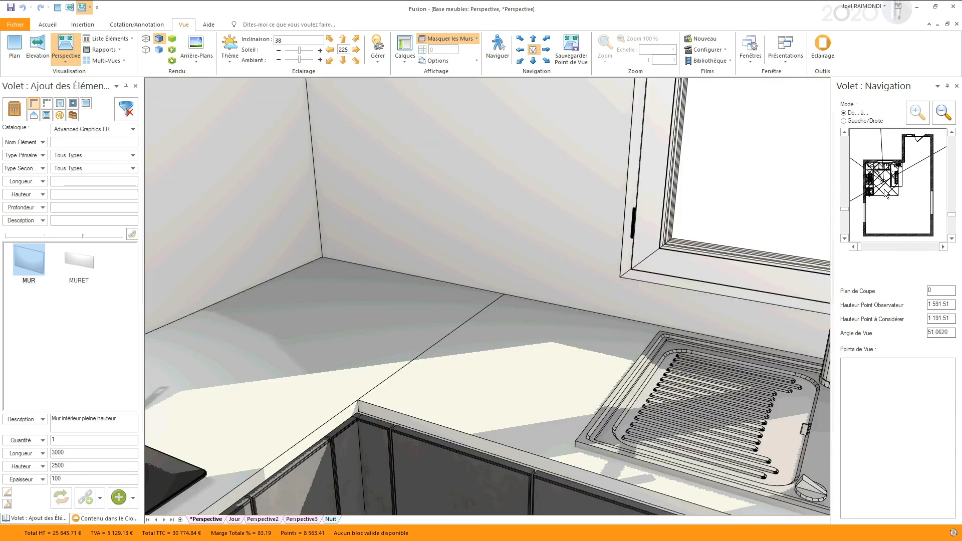
pyautogui.doubleClick(951, 305)
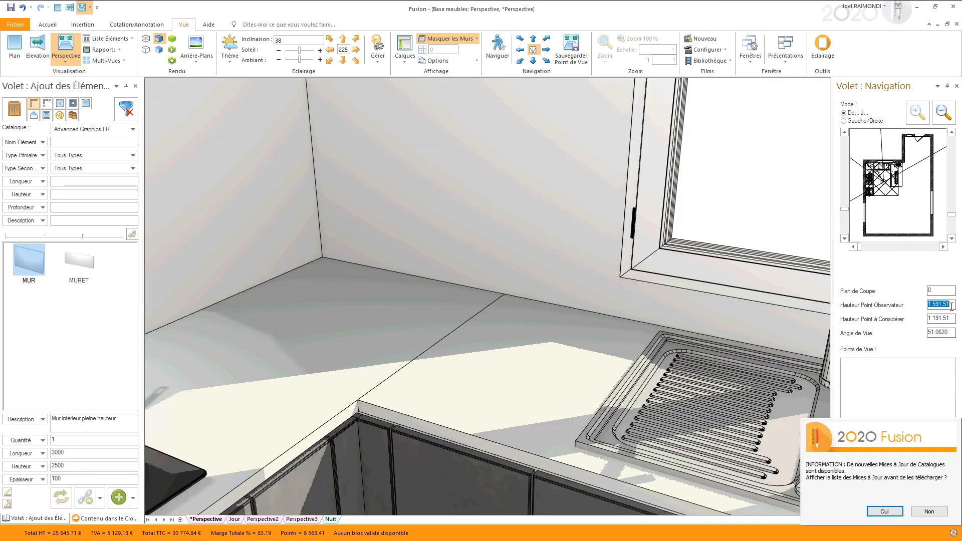
pyautogui.write('1500')
pyautogui.press('Return')
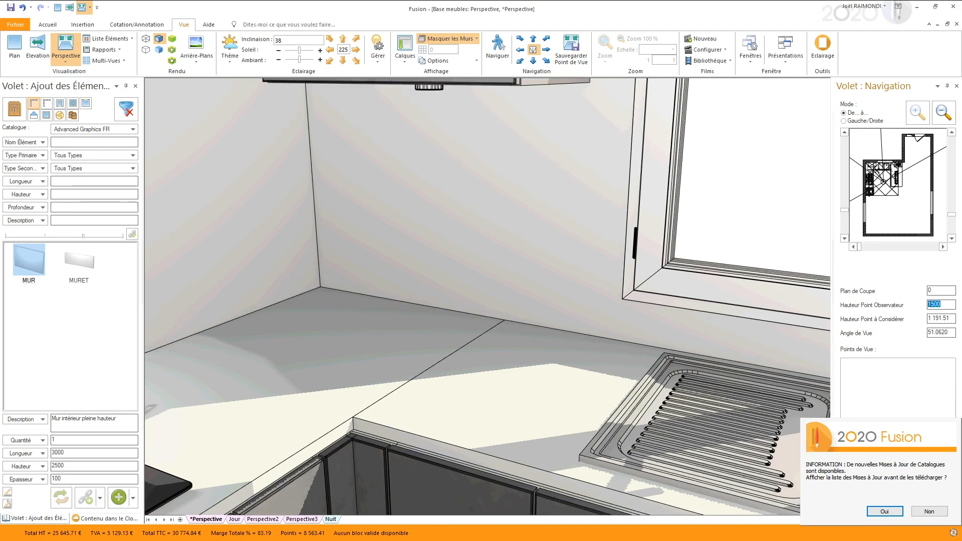
pyautogui.doubleClick(947, 331)
pyautogui.write('70')
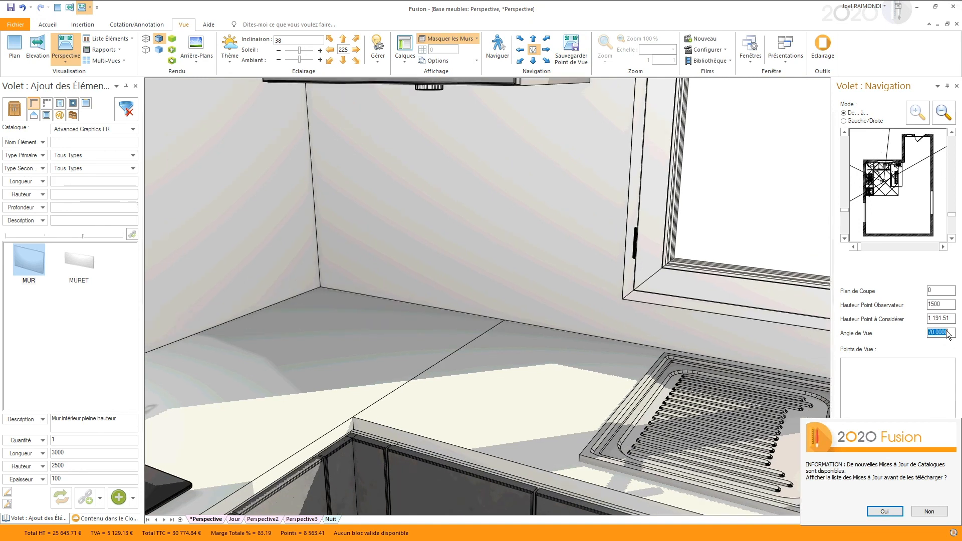
pyautogui.press('Return')
# - Aim the view from the kitchen toward the living area, decline the catalogue update list, and save the first viewpoint
pyautogui.rightClick(903, 200)
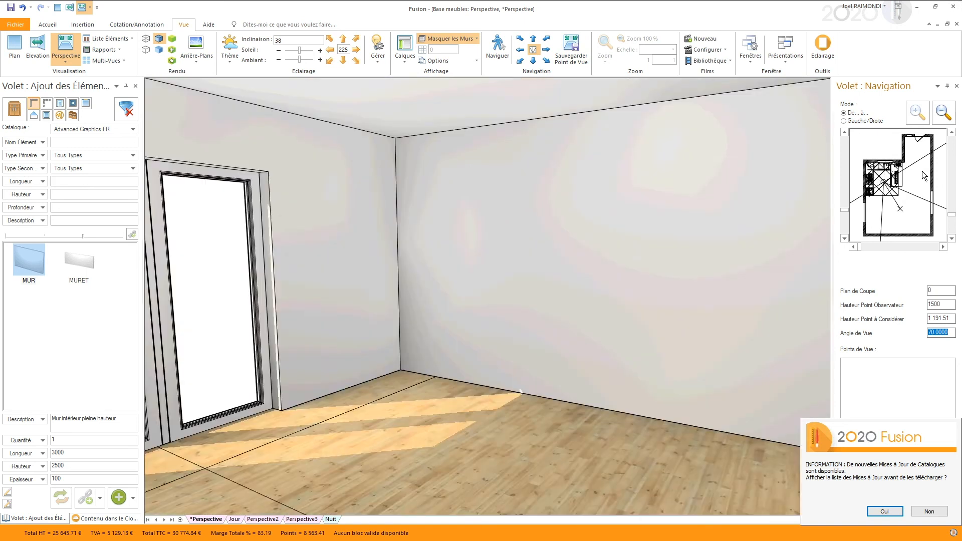
pyautogui.rightClick(921, 179)
pyautogui.rightClick(878, 172)
pyautogui.rightClick(866, 188)
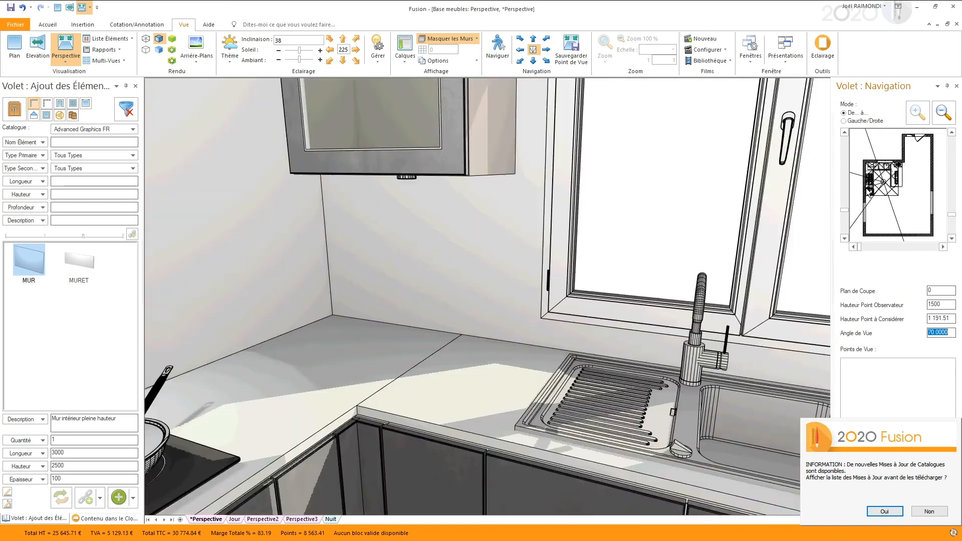
pyautogui.rightClick(897, 205)
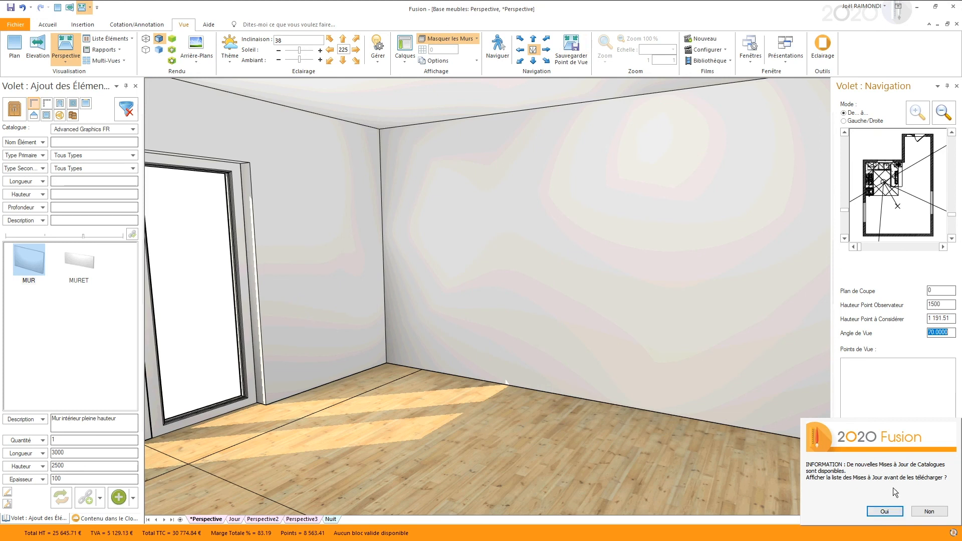
pyautogui.click(927, 511)
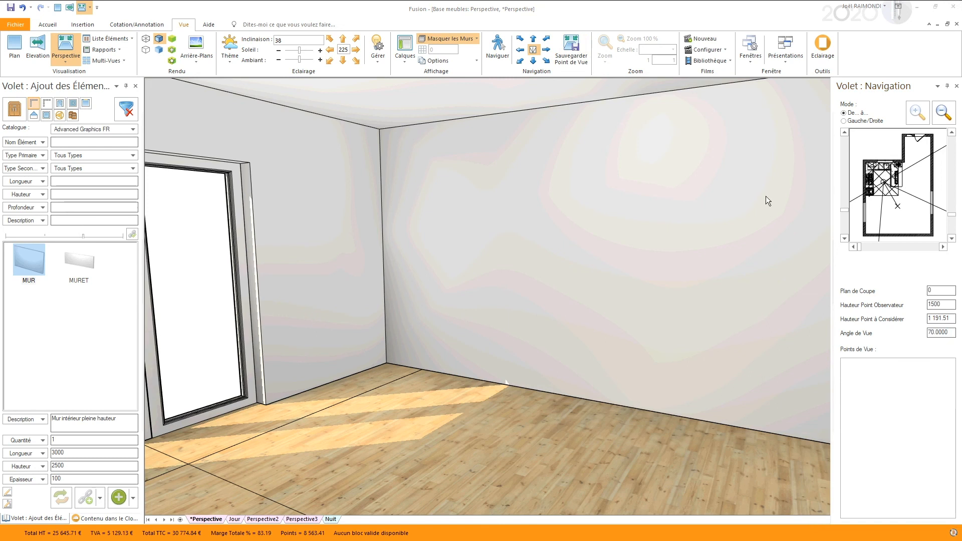
pyautogui.click(573, 47)
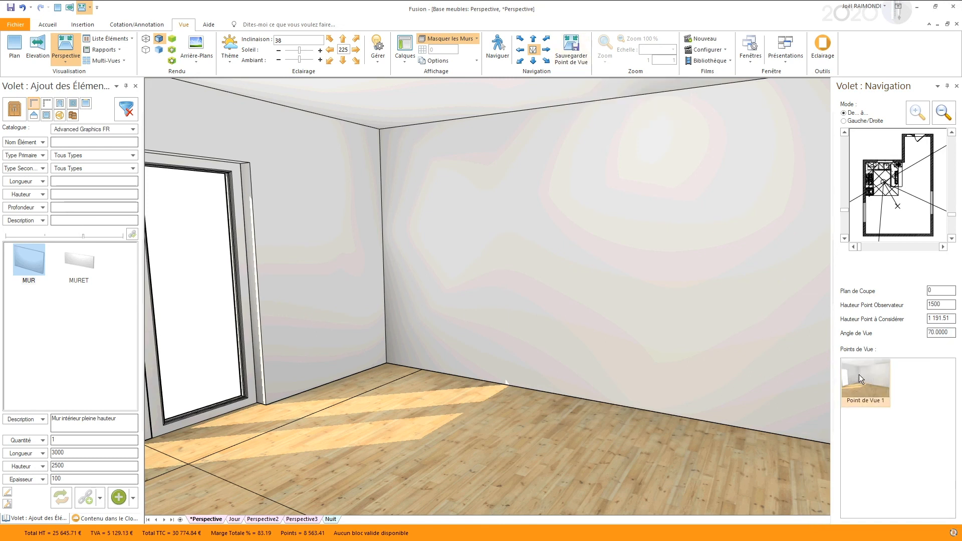
# - Move the observer back into the living area facing the whole kitchen and save this as the second viewpoint
pyautogui.click(898, 214)
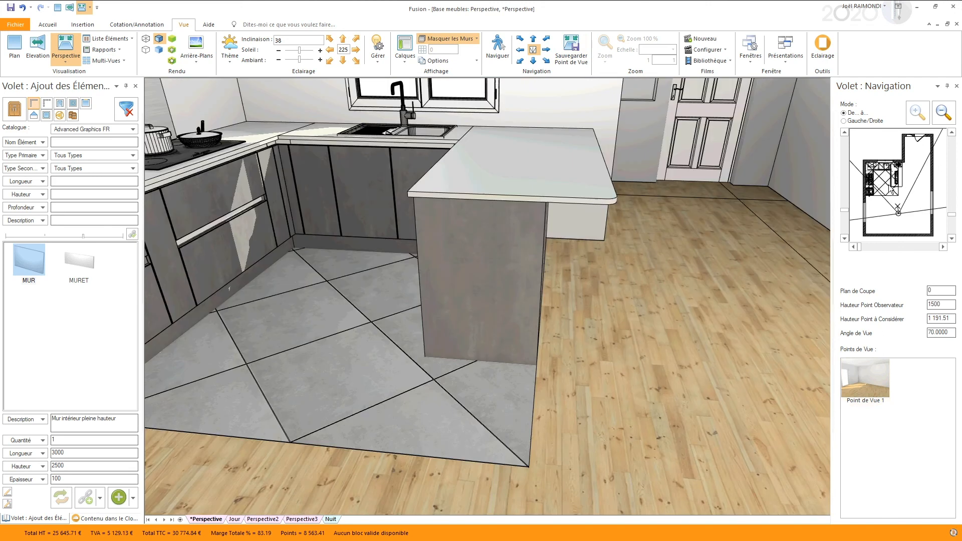
pyautogui.click(881, 170)
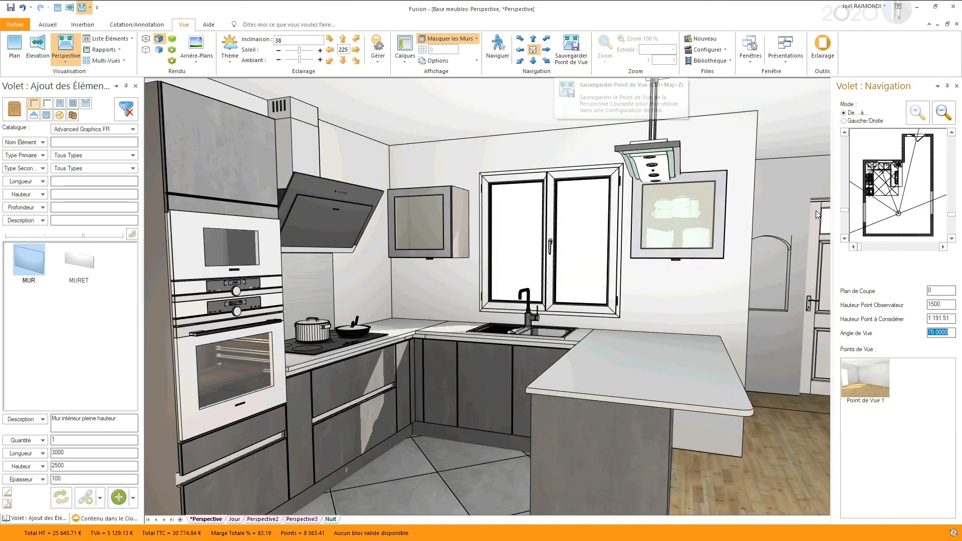
pyautogui.click(899, 224)
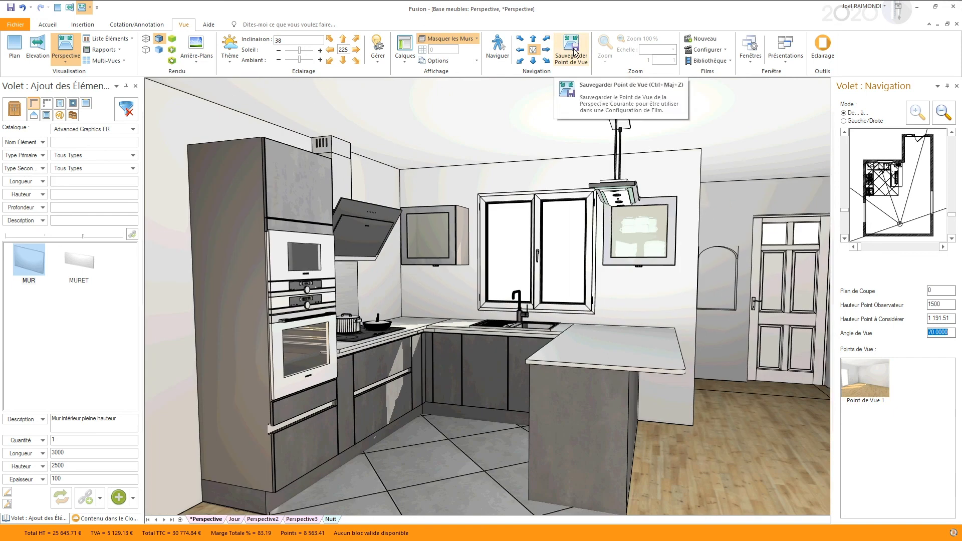
pyautogui.click(572, 52)
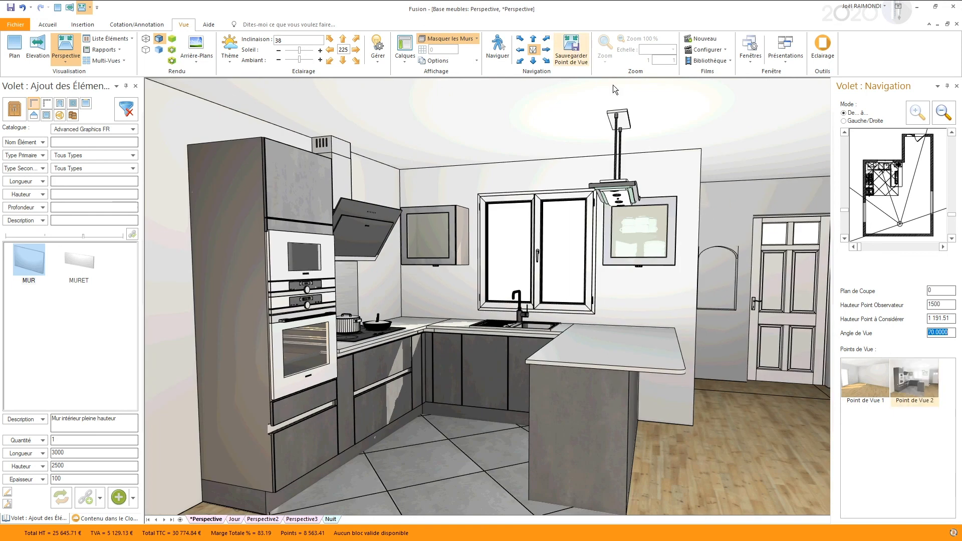
# - Place the observer behind the peninsula facing the hob, set the observer height to 1700, and save the third viewpoint
pyautogui.click(915, 179)
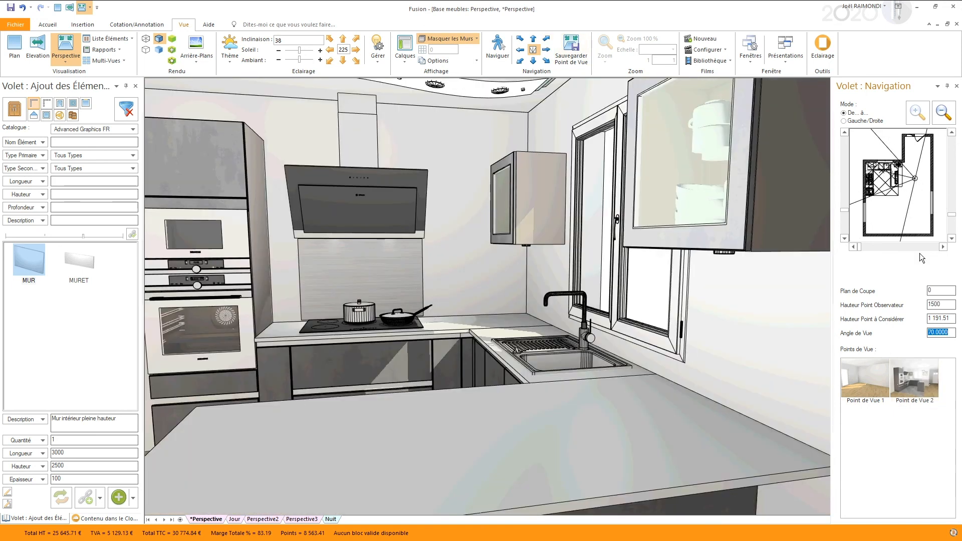
pyautogui.doubleClick(948, 305)
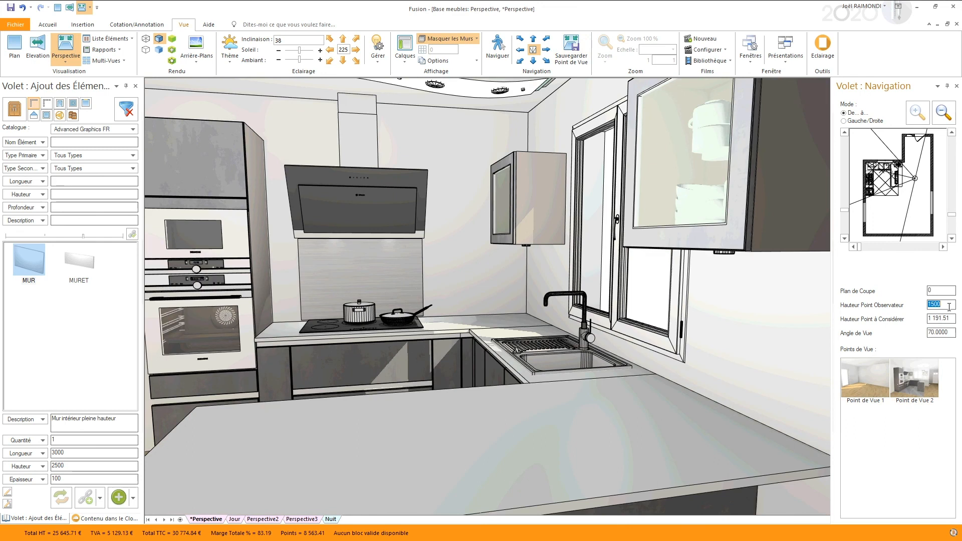
pyautogui.write('1700')
pyautogui.press('Return')
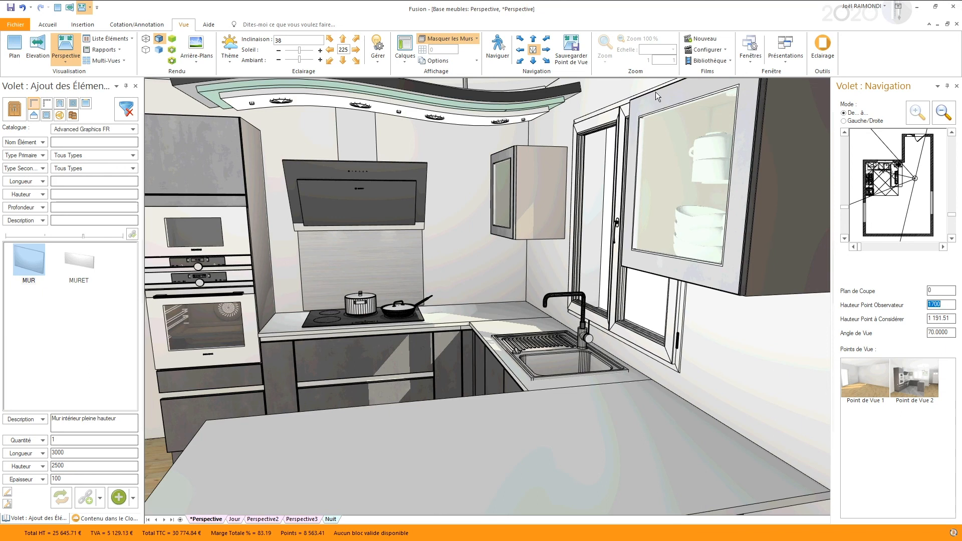
pyautogui.click(571, 48)
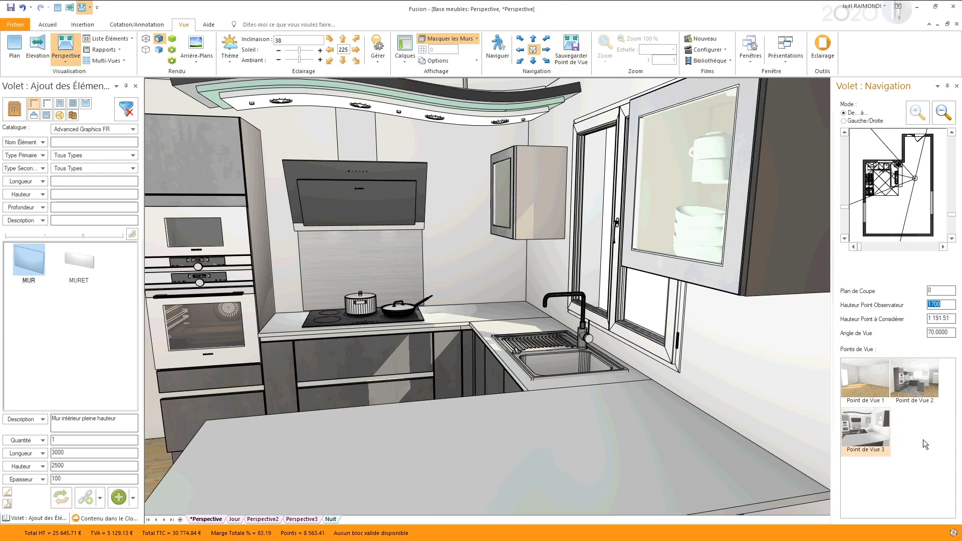
pyautogui.click(916, 419)
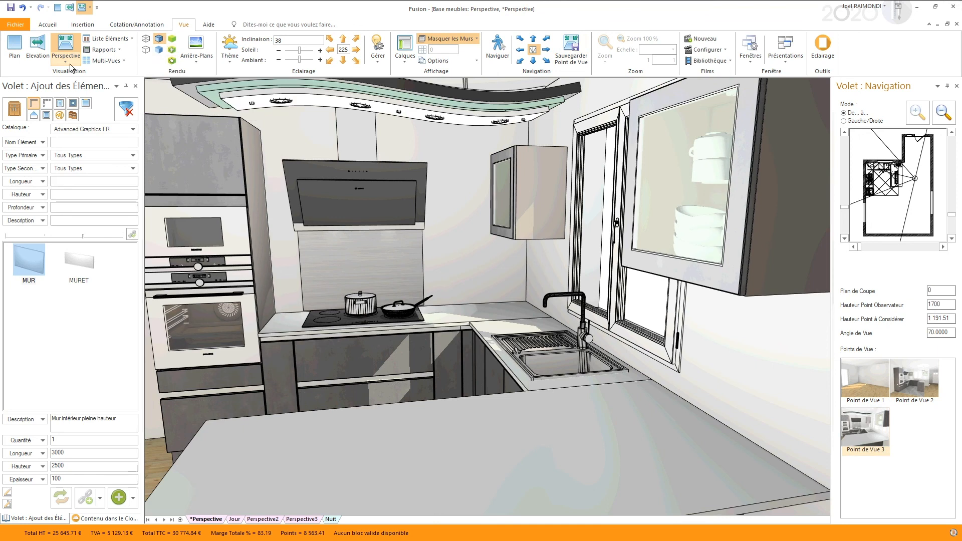
# - Generate a 360° panorama for publishing from all three viewpoints with the Rapide Couleurs rendering, continuing without a seller e-mail
pyautogui.click(159, 40)
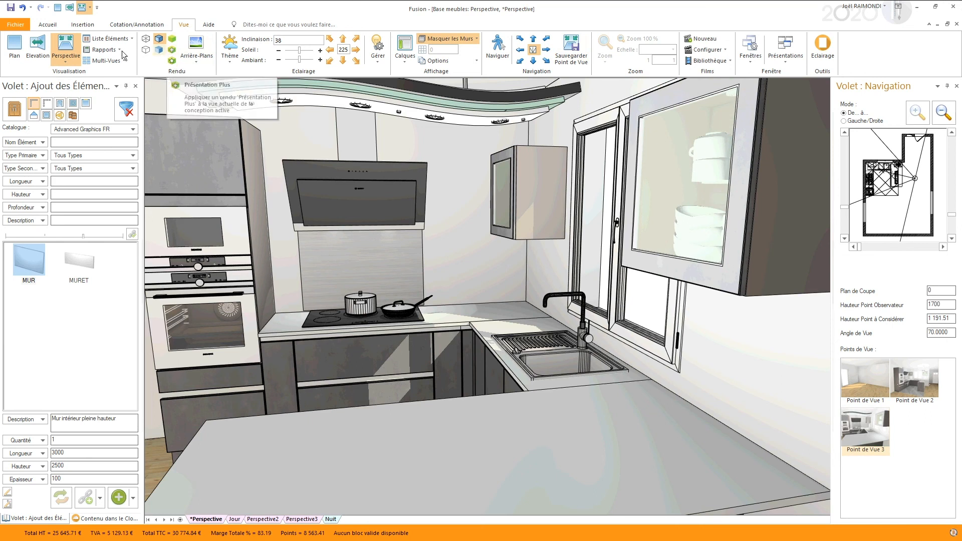
pyautogui.click(61, 64)
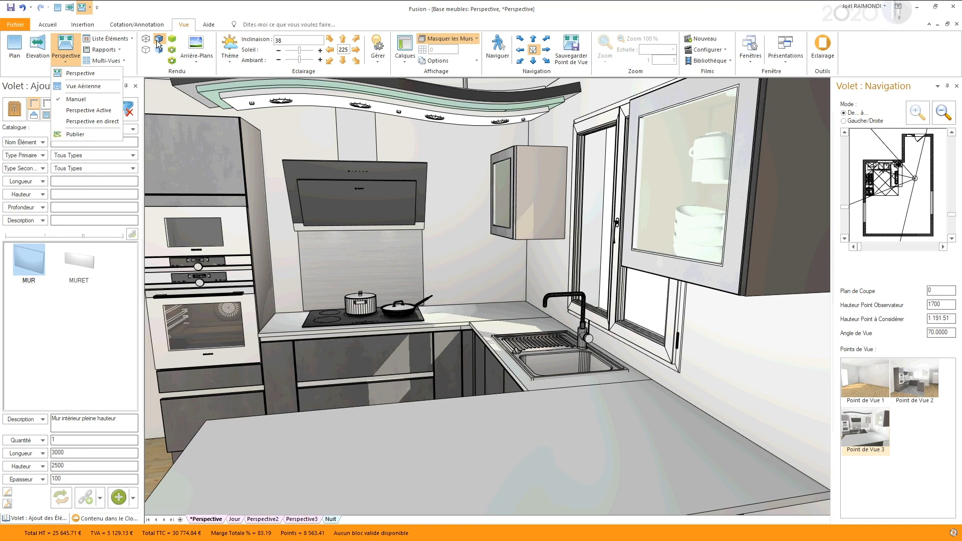
pyautogui.click(74, 134)
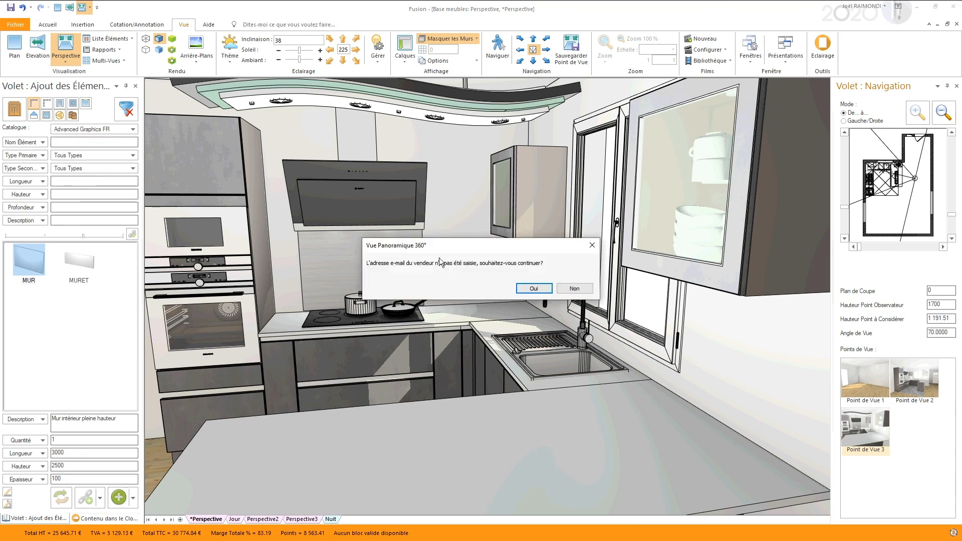
pyautogui.click(532, 289)
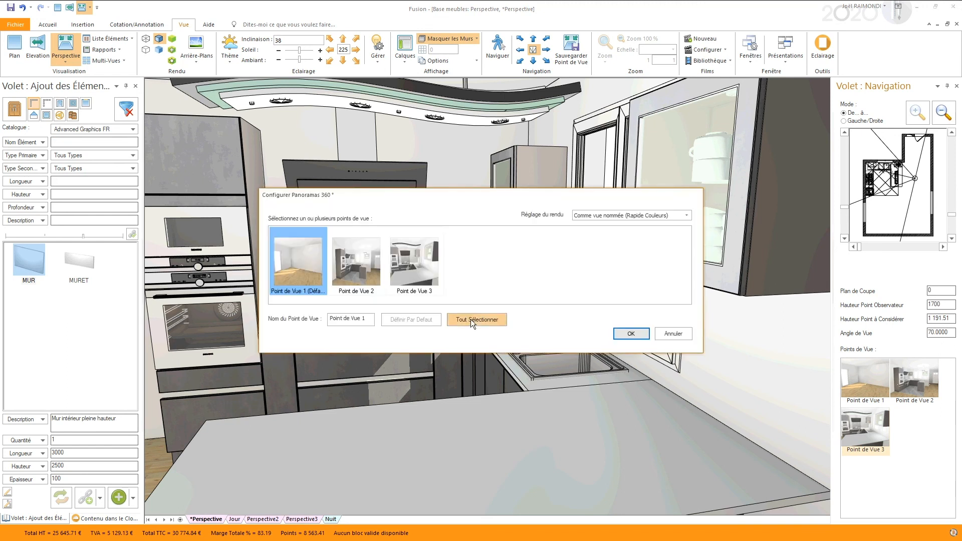
pyautogui.click(470, 319)
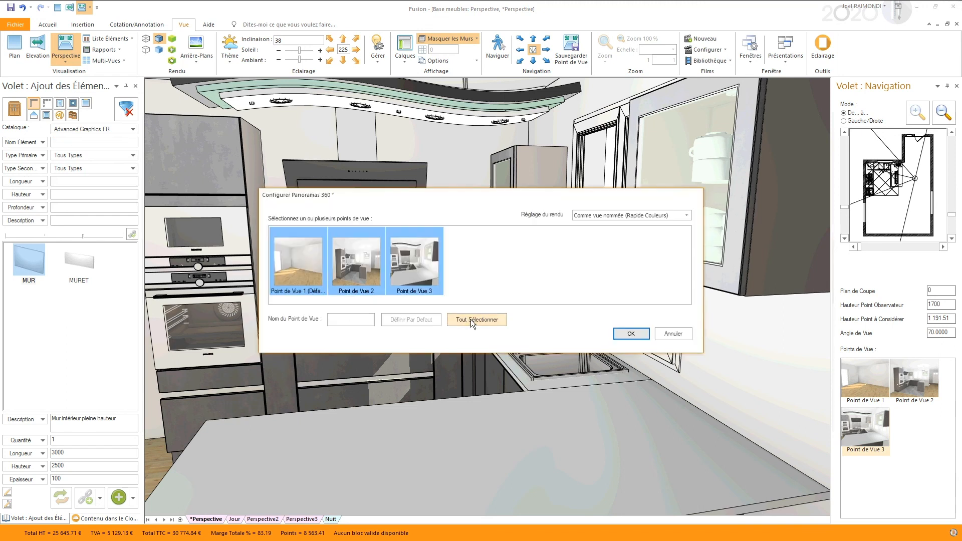
pyautogui.click(630, 335)
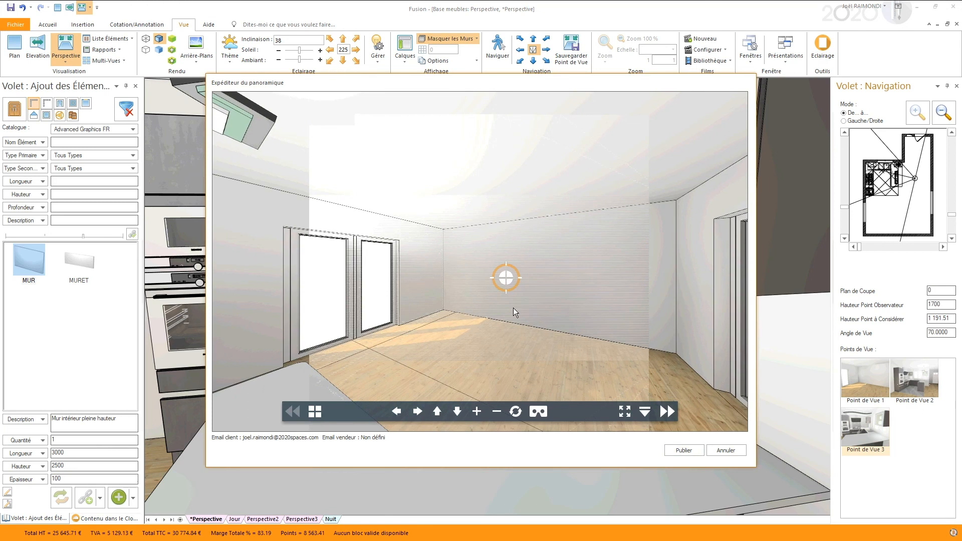
# - Look around the panorama preview from the living area to the kitchen and zoom in on the hob
pyautogui.moveTo(513, 308); pyautogui.dragTo(328, 296)
pyautogui.moveTo(505, 284); pyautogui.dragTo(405, 271)
pyautogui.scroll(2, 534, 280)
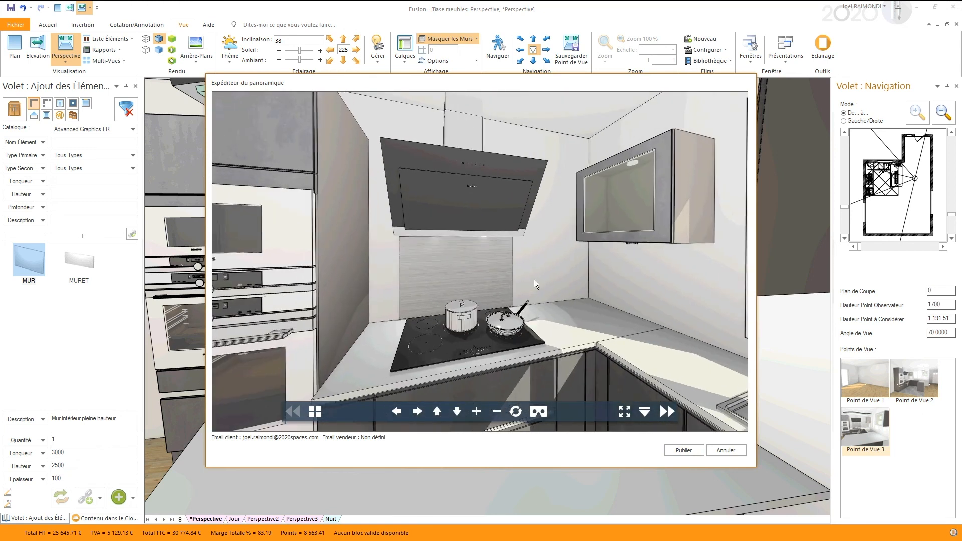
# - Tour the kitchen and living area from the different viewpoints in the panorama preview, and publish the 360° panorama
pyautogui.moveTo(464, 284); pyautogui.dragTo(639, 254)
pyautogui.moveTo(516, 256); pyautogui.dragTo(528, 203)
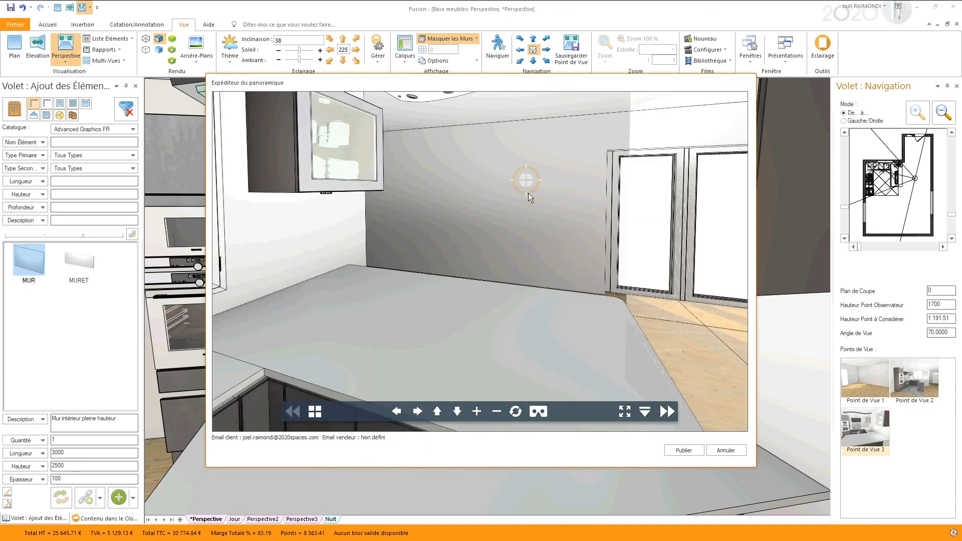
pyautogui.click(528, 193)
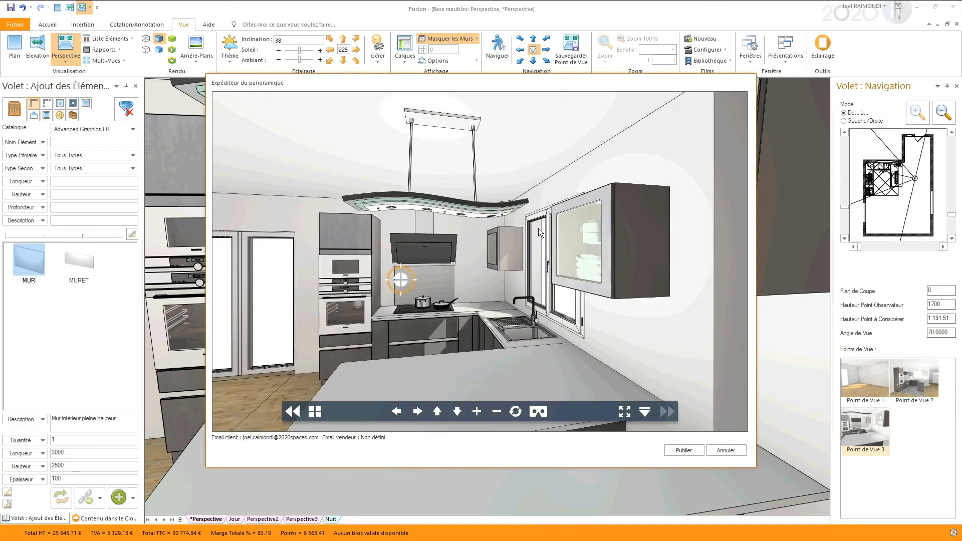
pyautogui.moveTo(538, 228); pyautogui.dragTo(632, 285)
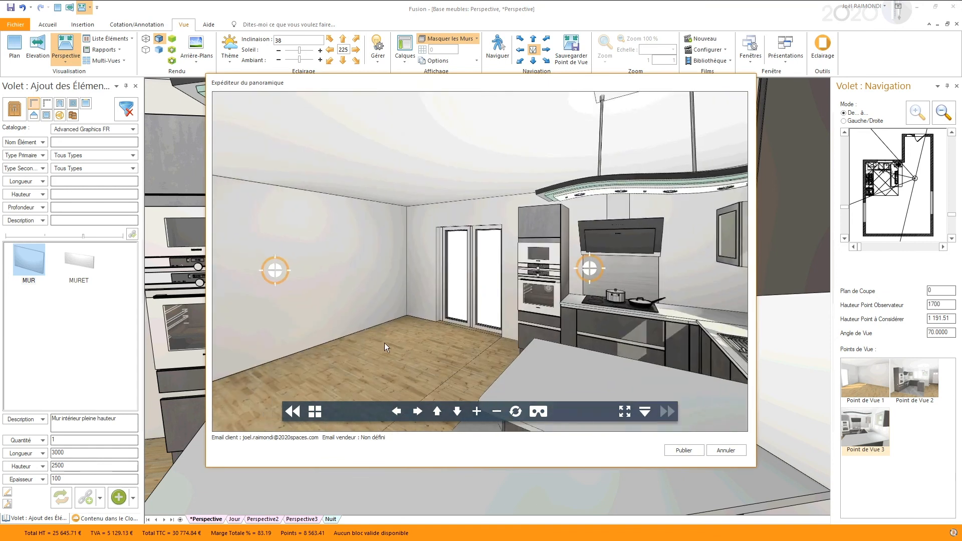
pyautogui.moveTo(379, 336); pyautogui.dragTo(461, 312)
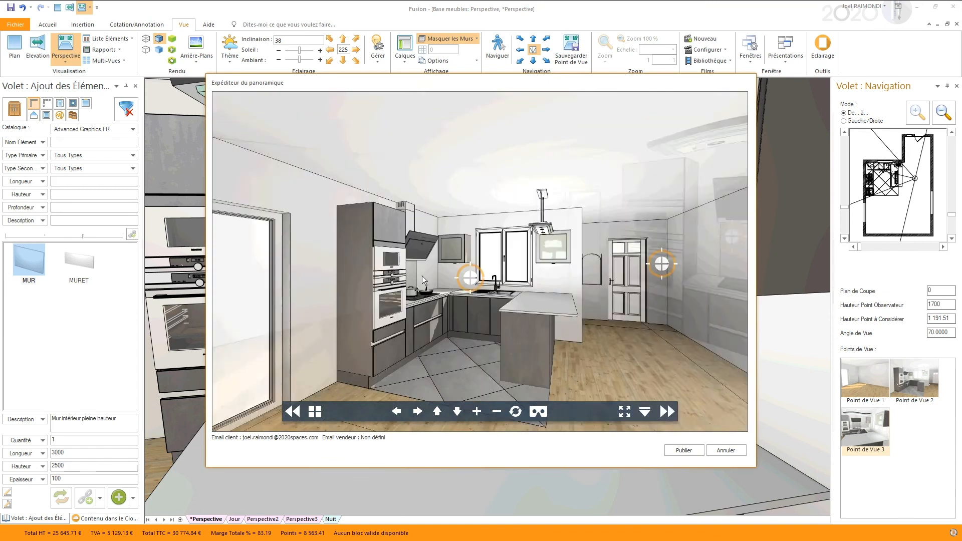
pyautogui.moveTo(519, 236); pyautogui.dragTo(386, 297)
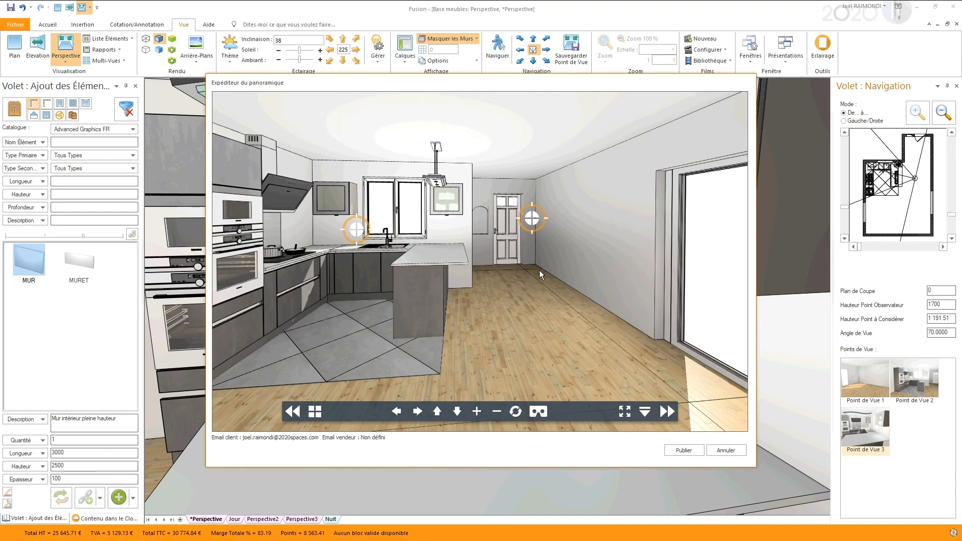
pyautogui.click(683, 450)
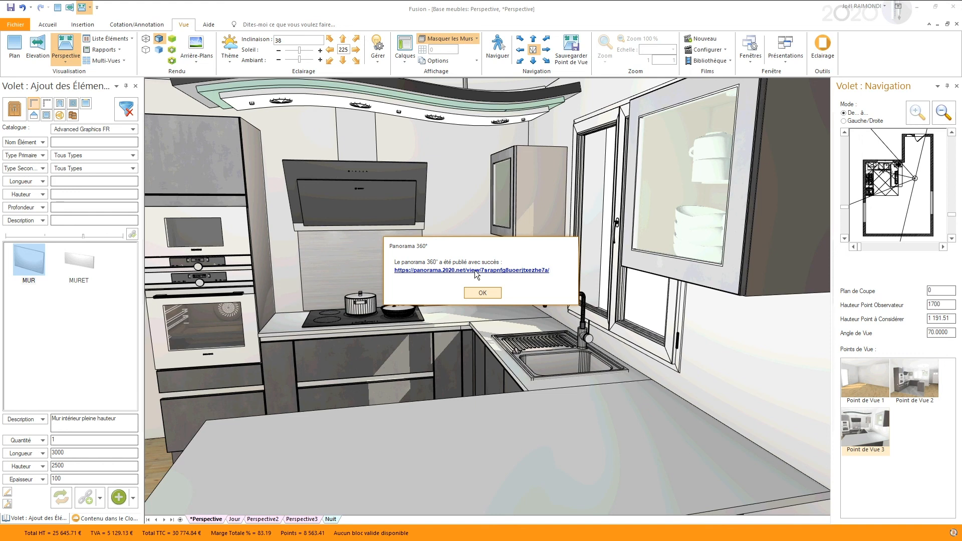
pyautogui.click(482, 293)
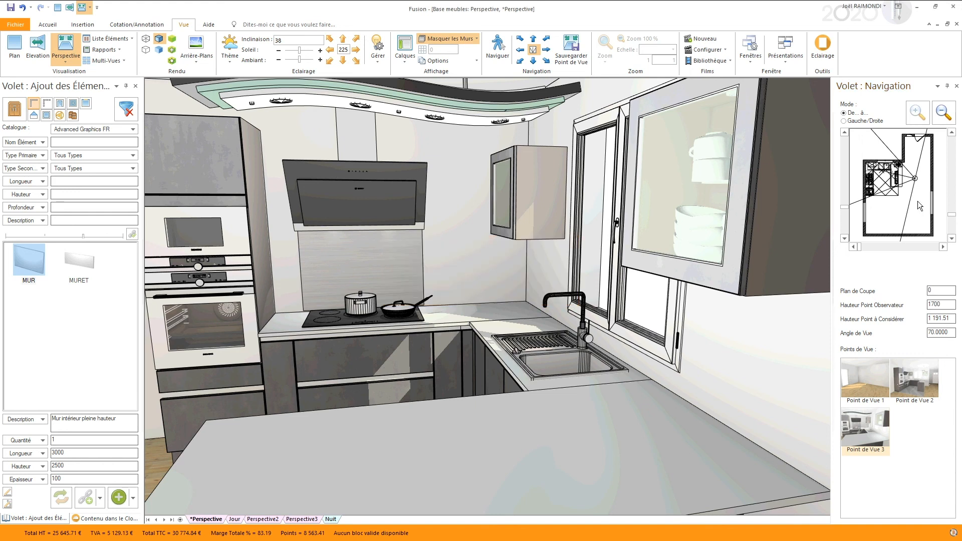
# - Insert the Déco - Table & chaises composition in the living area of the plan view and shift it toward the room's lower-right corner
pyautogui.click(908, 223)
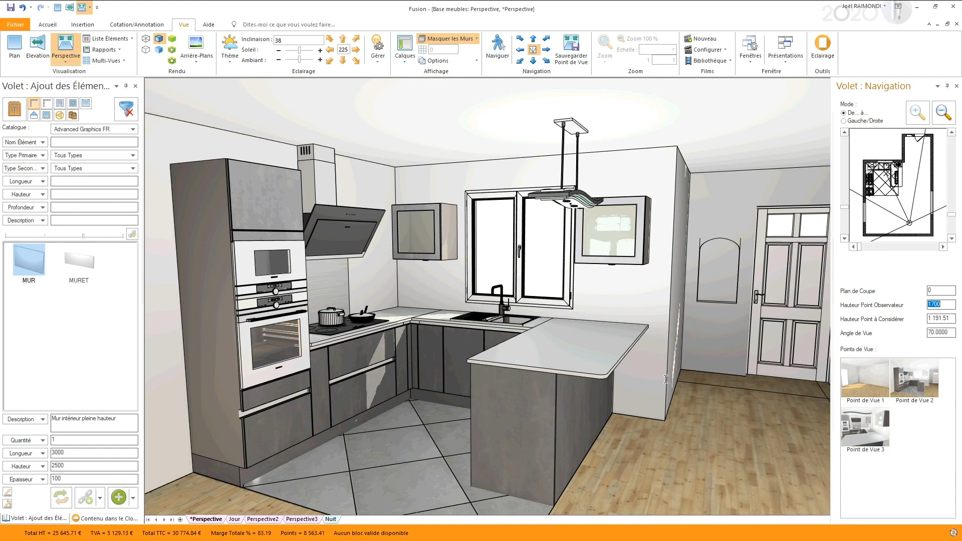
pyautogui.hotkey('ctrl', '&')
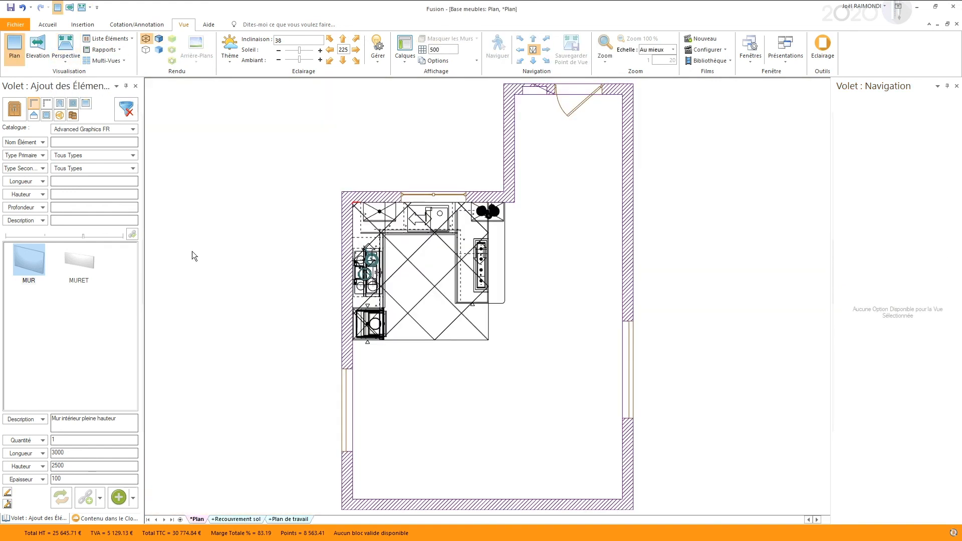
pyautogui.click(73, 116)
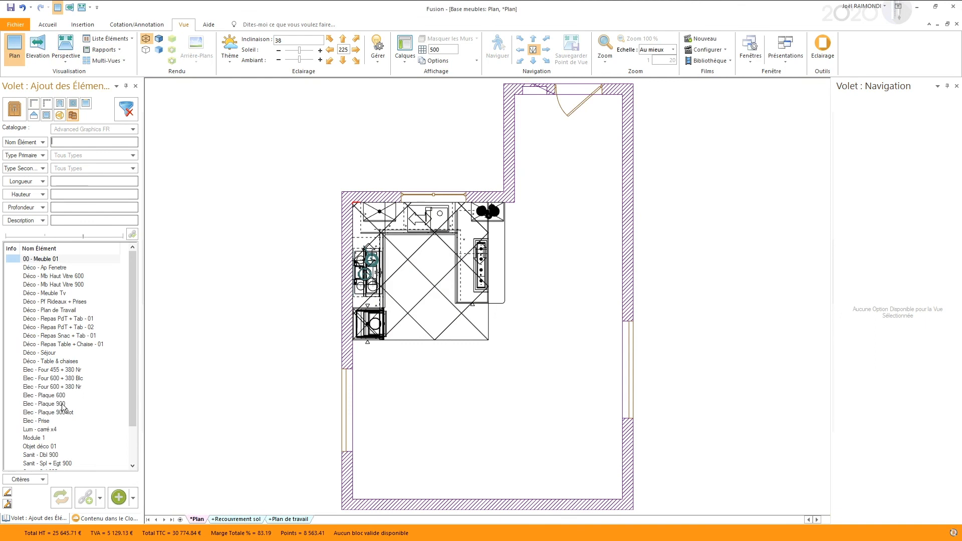
pyautogui.click(53, 310)
pyautogui.click(54, 319)
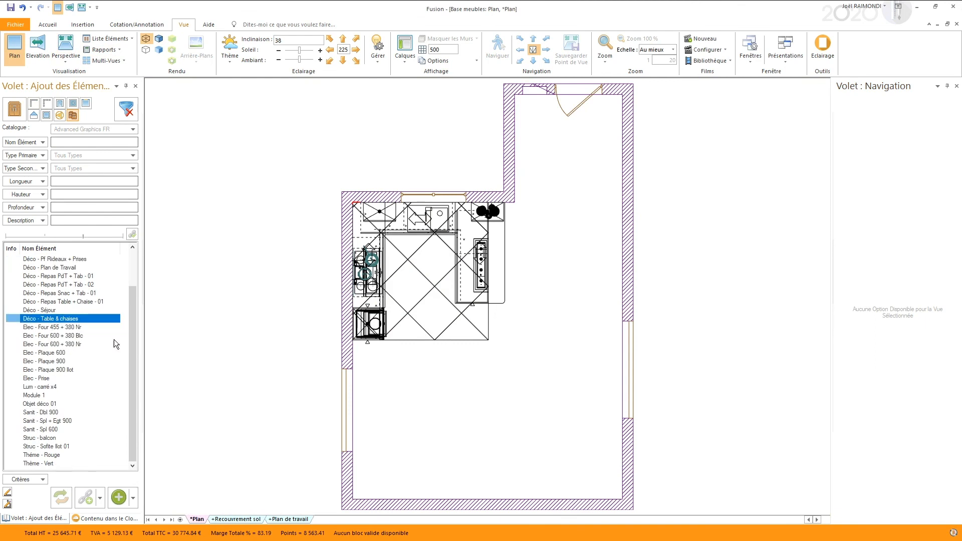
pyautogui.click(509, 434)
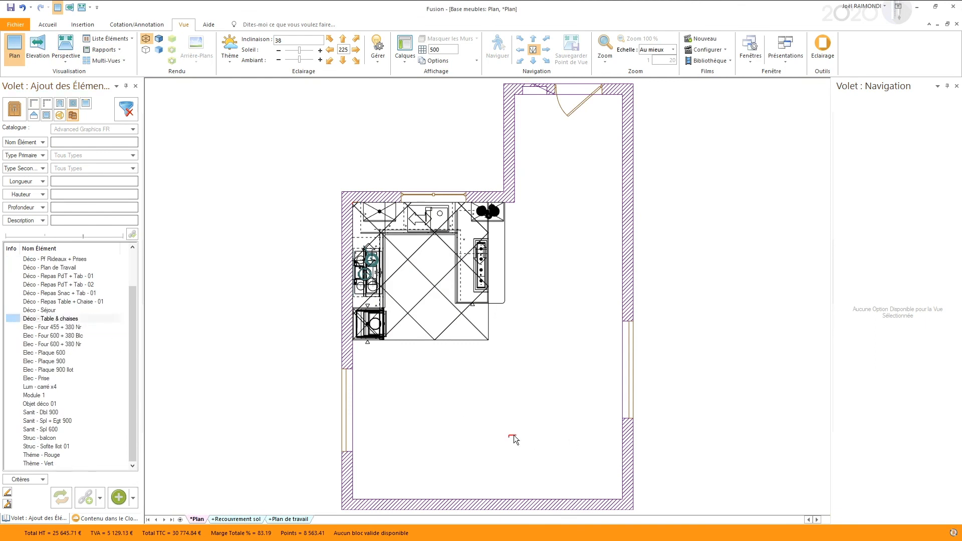
pyautogui.click(64, 319)
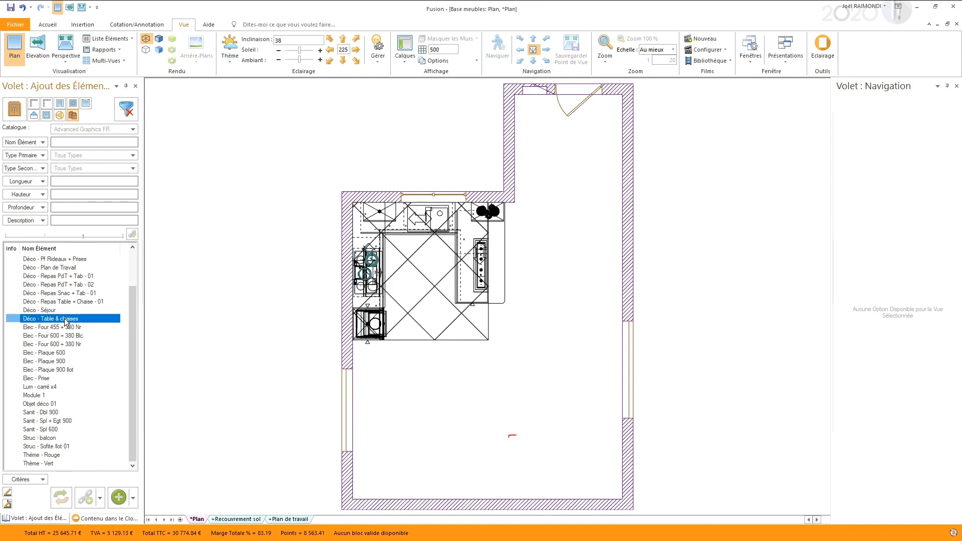
pyautogui.click(509, 433)
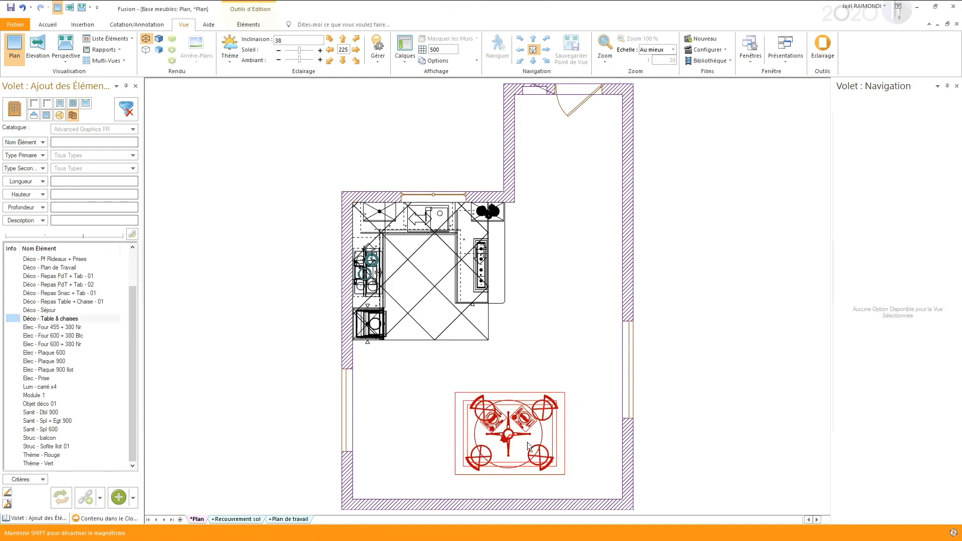
pyautogui.moveTo(541, 372); pyautogui.dragTo(587, 421)
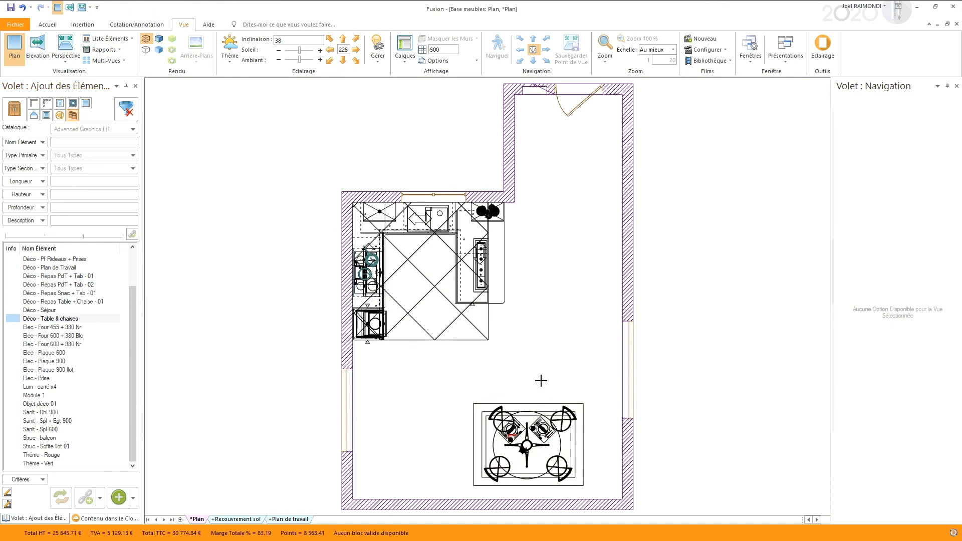
# - Pull the upper-right chair slightly away from the dining table in the plan
pyautogui.click(558, 426)
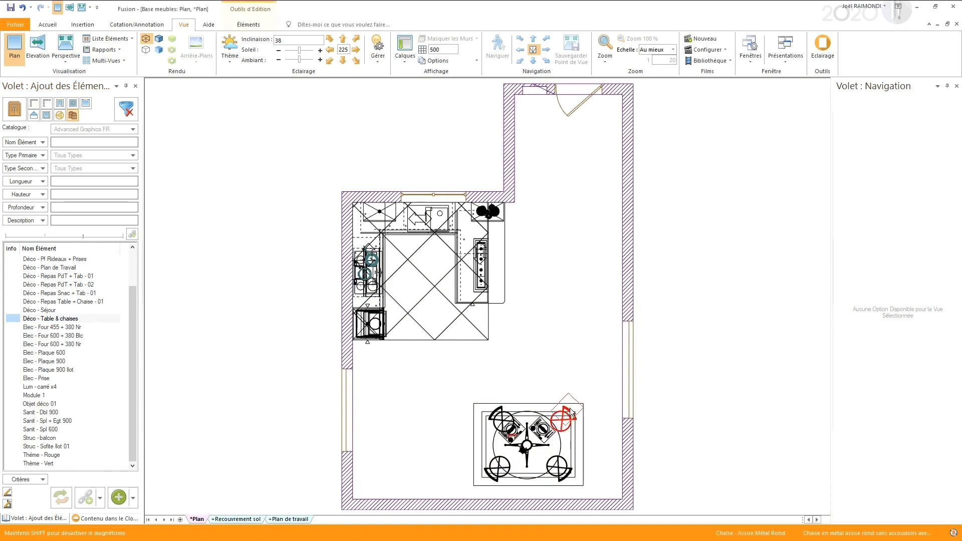
pyautogui.moveTo(571, 405); pyautogui.dragTo(579, 396)
pyautogui.click(575, 348)
# - In the perspective view, place the observer in the living area corner behind the dining table, facing the kitchen
pyautogui.press('F7')
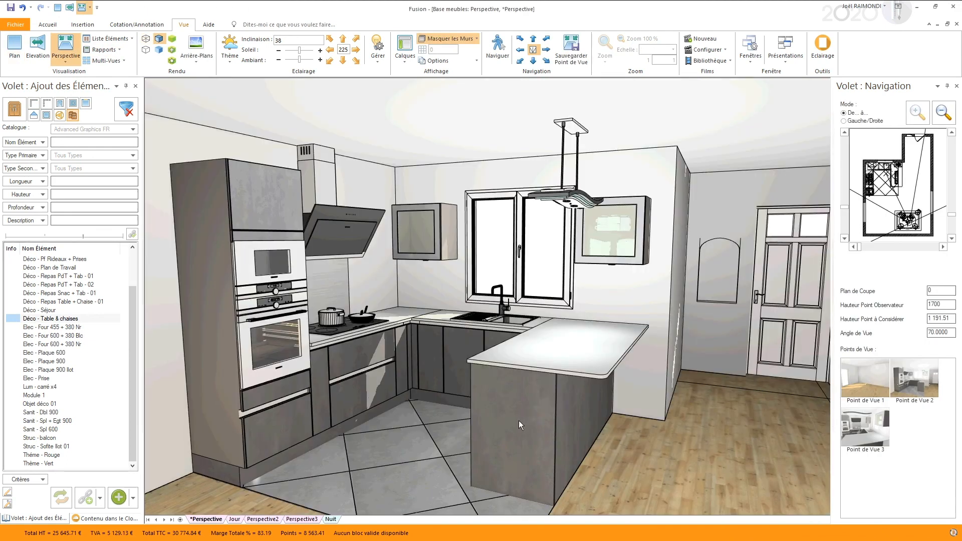
pyautogui.click(909, 174)
pyautogui.click(888, 210)
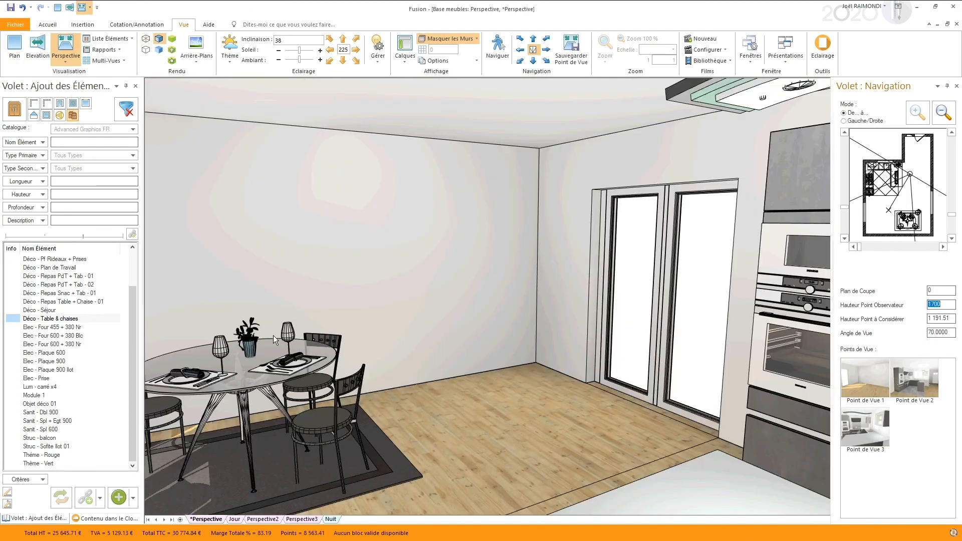
pyautogui.click(924, 237)
pyautogui.click(890, 189)
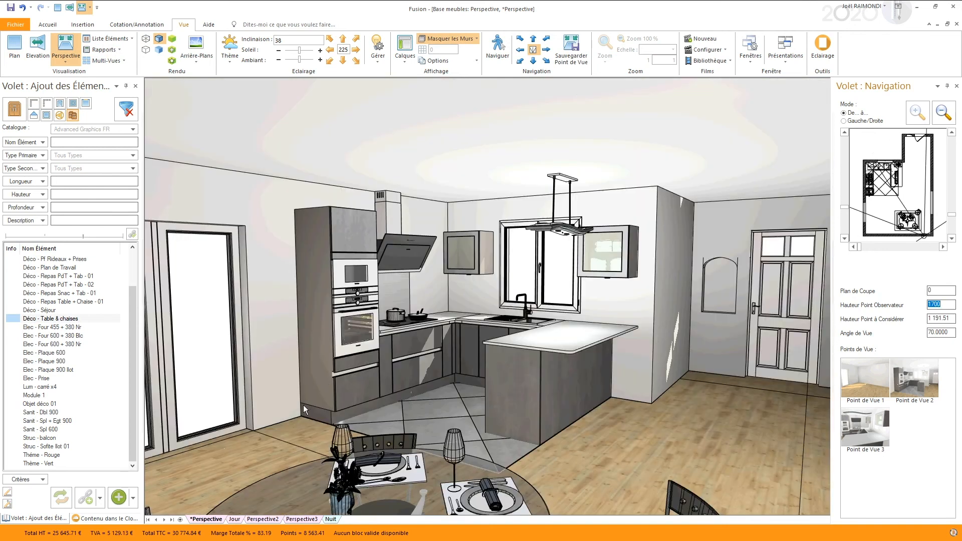
# - Open the Nuit rendering and review its view inheritance options and the available lighting themes
pyautogui.click(334, 518)
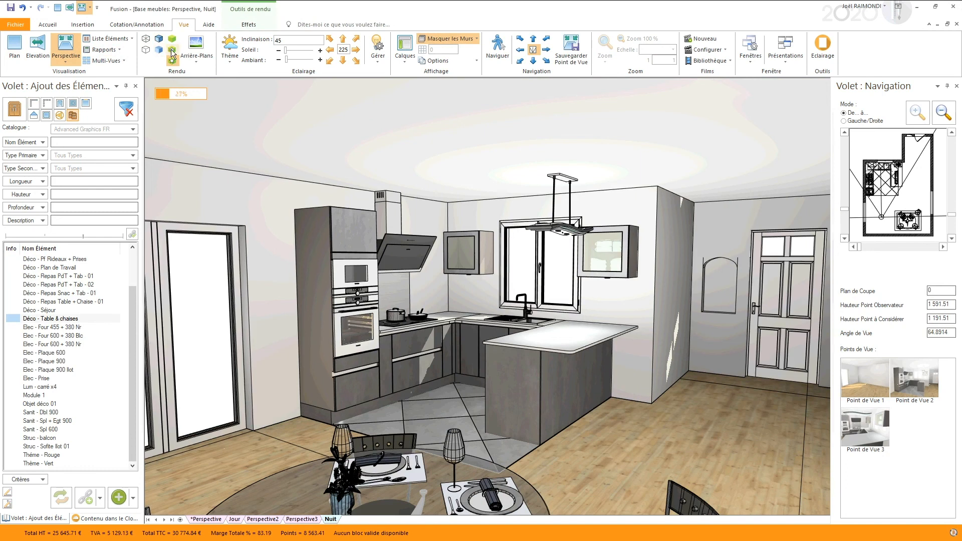
pyautogui.rightClick(330, 519)
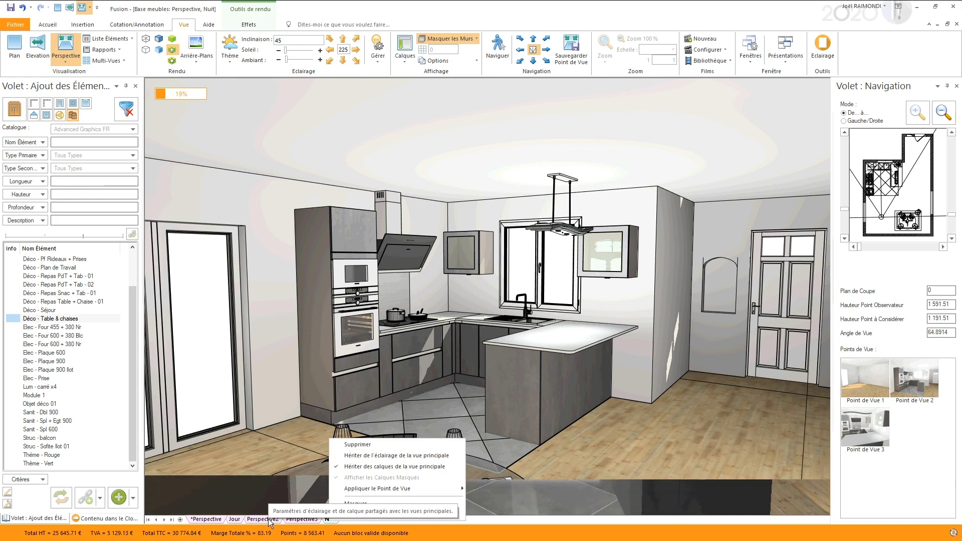
pyautogui.click(703, 420)
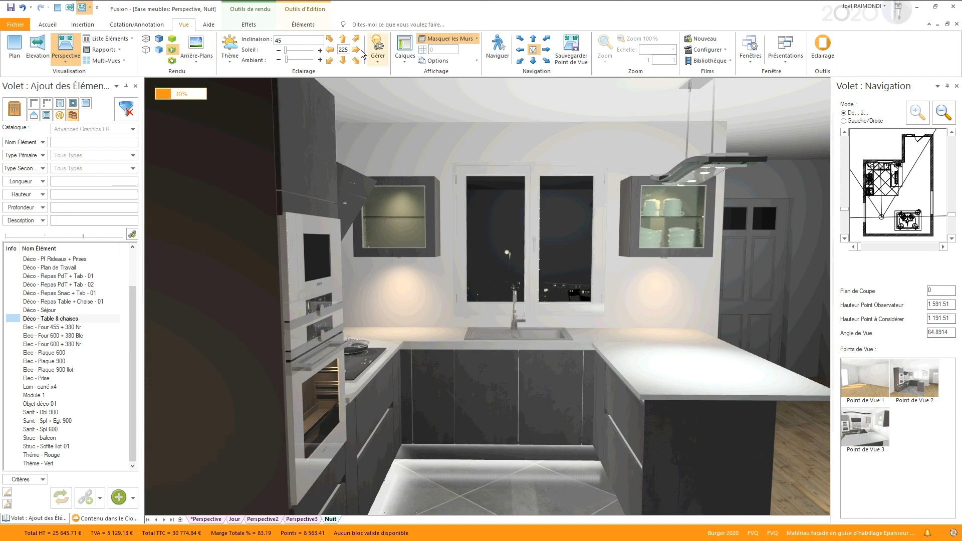
pyautogui.click(230, 50)
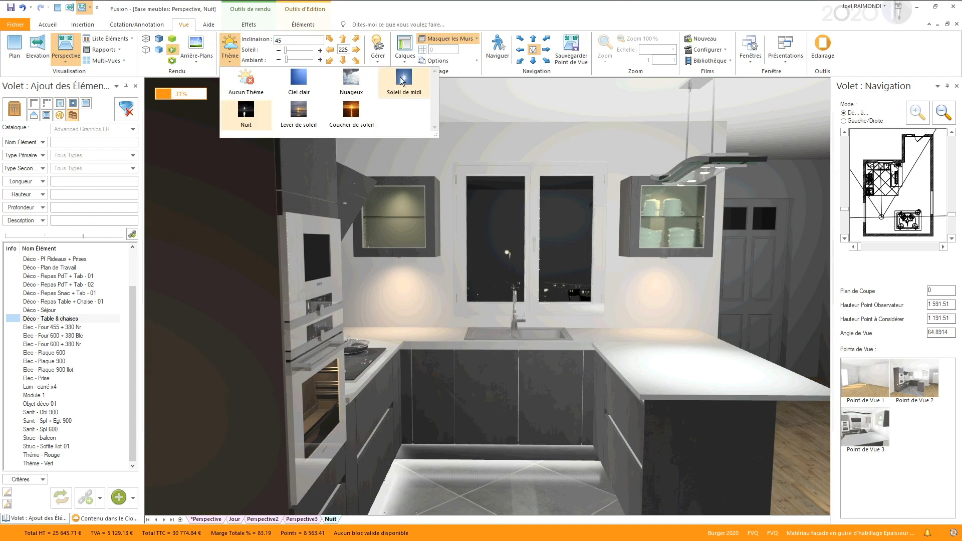
pyautogui.click(582, 121)
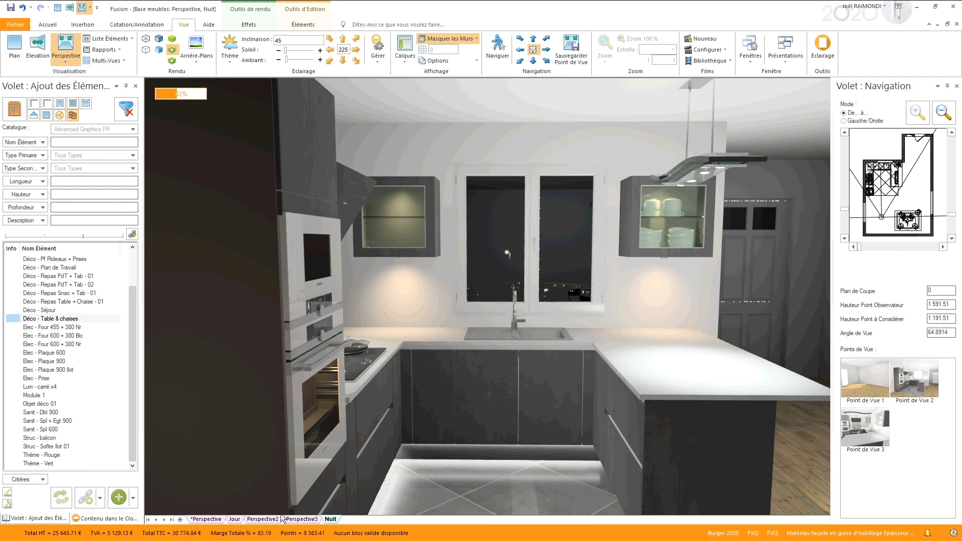
# - Rename the Perspective3 view as Aérienne and return to the main Perspective view
pyautogui.click(264, 519)
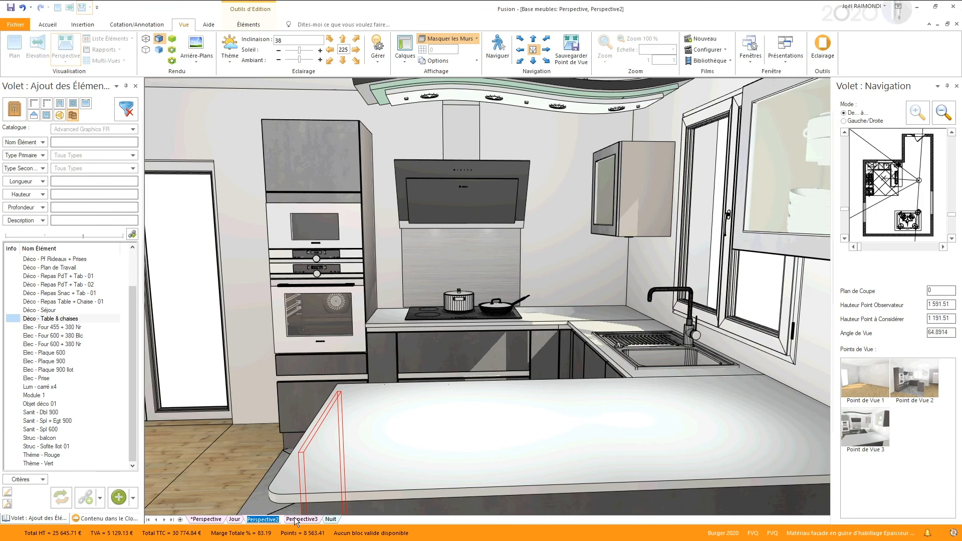
pyautogui.click(300, 519)
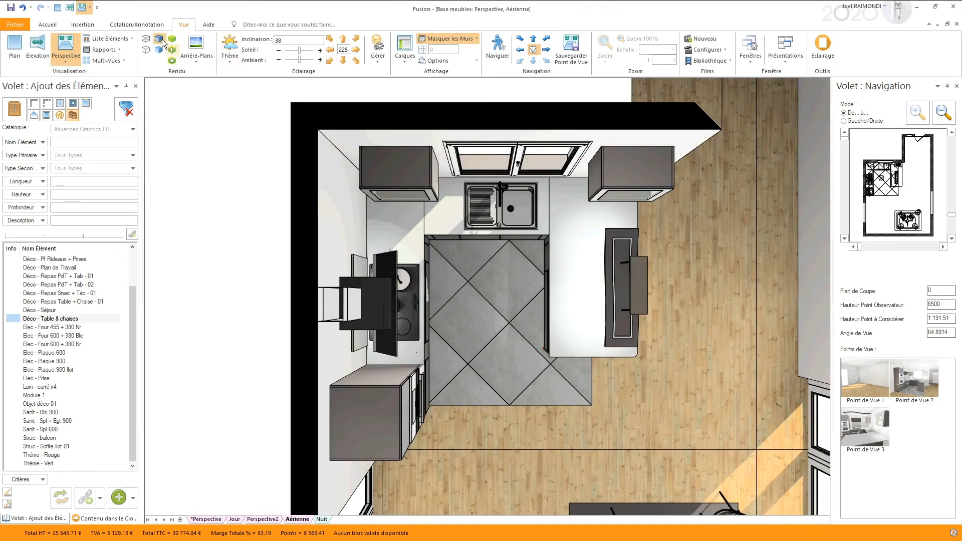
pyautogui.click(233, 521)
pyautogui.click(203, 519)
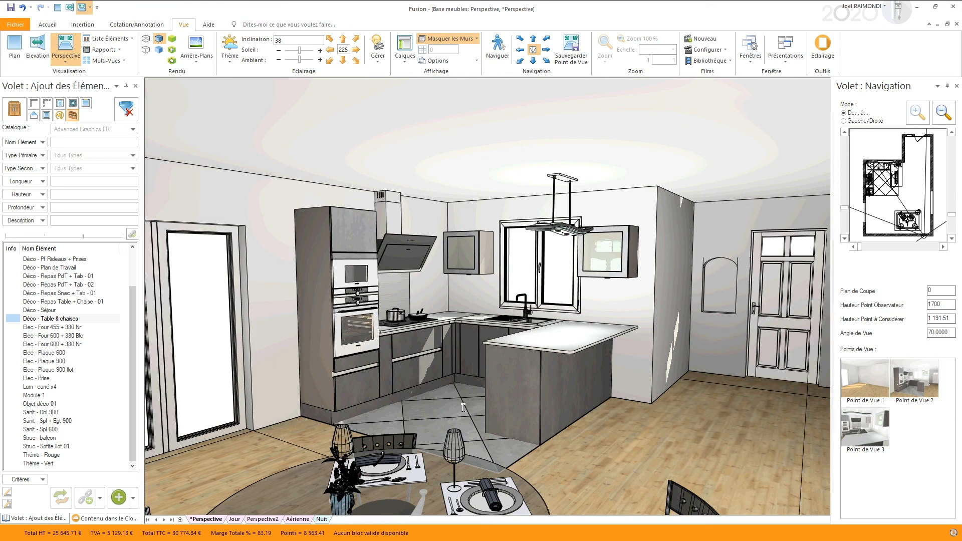
# - Show the elements of the Advanced Graphics FR catalogue and filter them by the name "box"
pyautogui.click(7, 114)
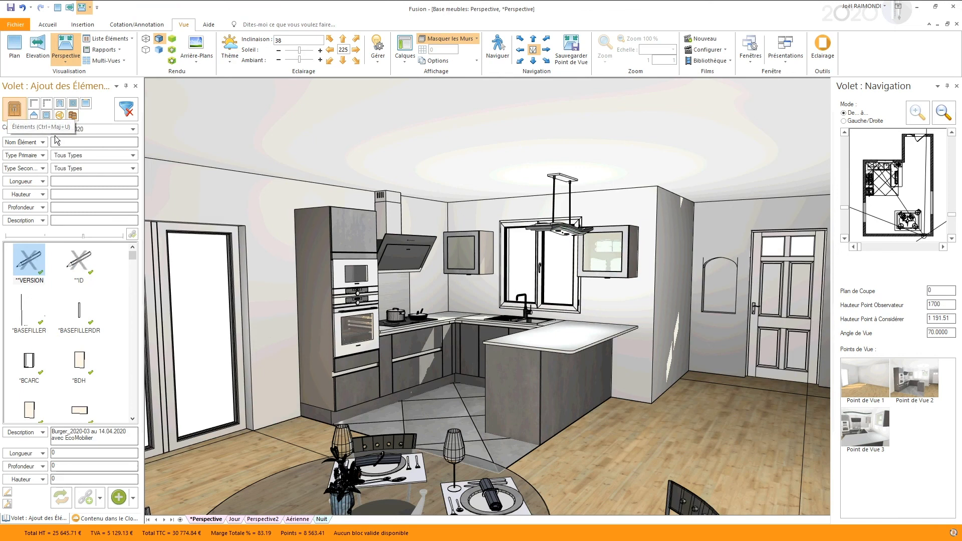
pyautogui.click(77, 130)
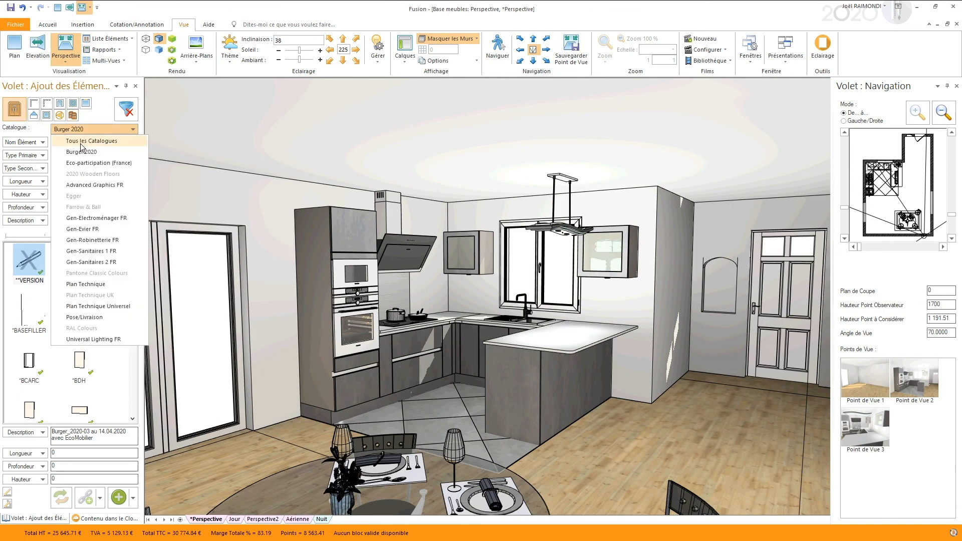
pyautogui.click(87, 185)
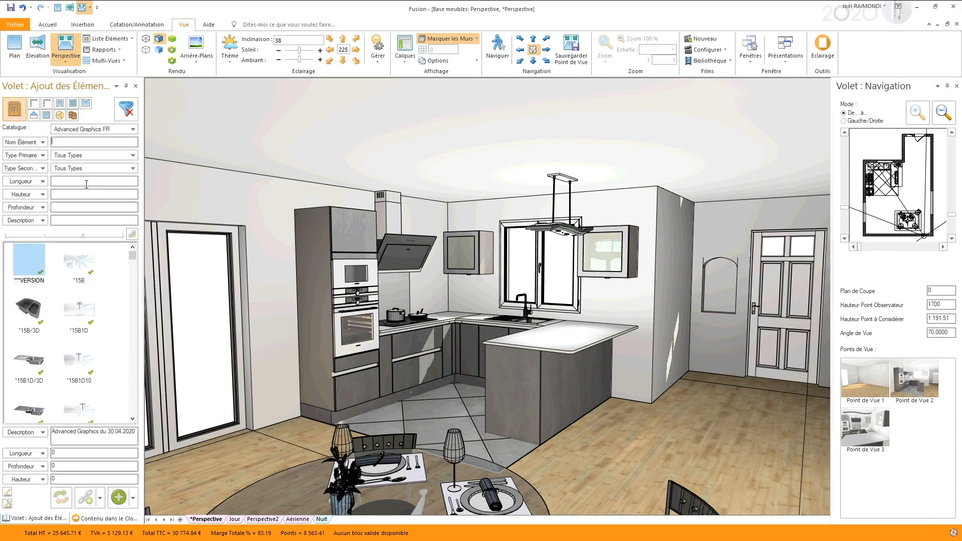
pyautogui.click(75, 141)
pyautogui.write('box')
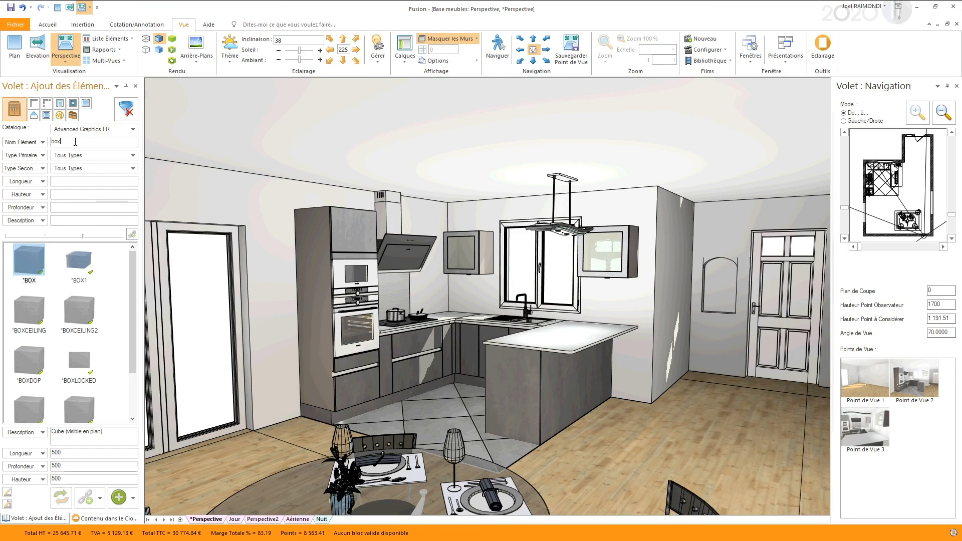
# - Replace the name filter with the primary type Formes, select the *BOX cube, and open the plan view
pyautogui.press('BackSpace')
pyautogui.press('BackSpace')
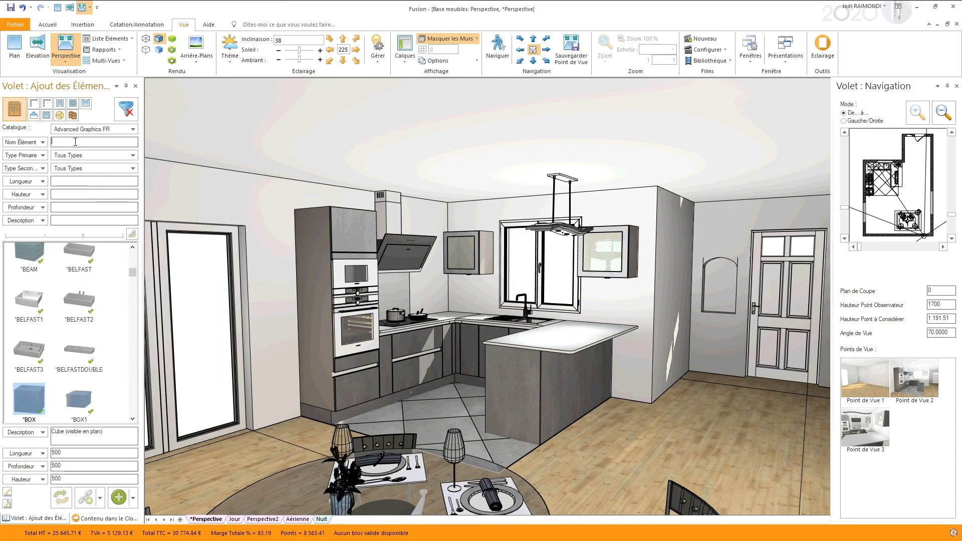
pyautogui.click(76, 155)
pyautogui.click(74, 265)
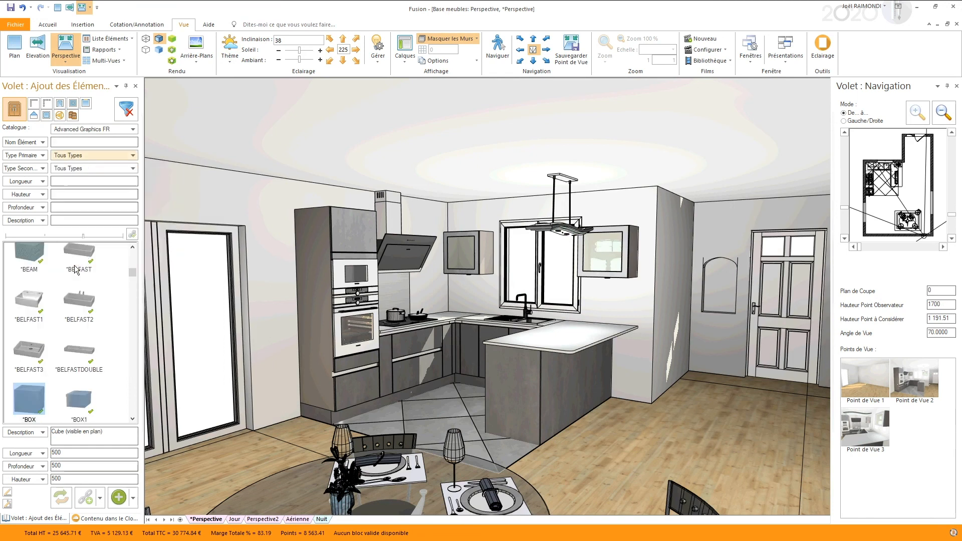
pyautogui.click(42, 257)
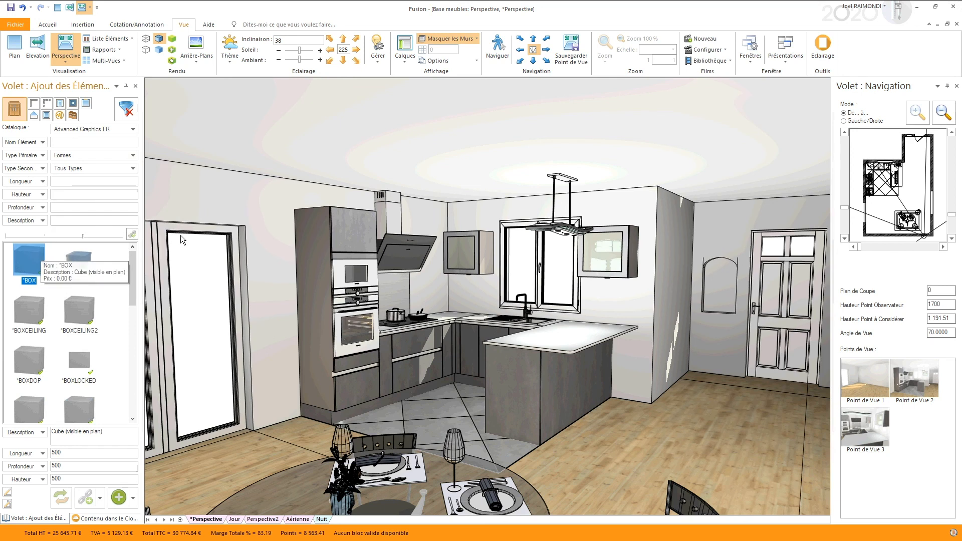
pyautogui.press('F2')
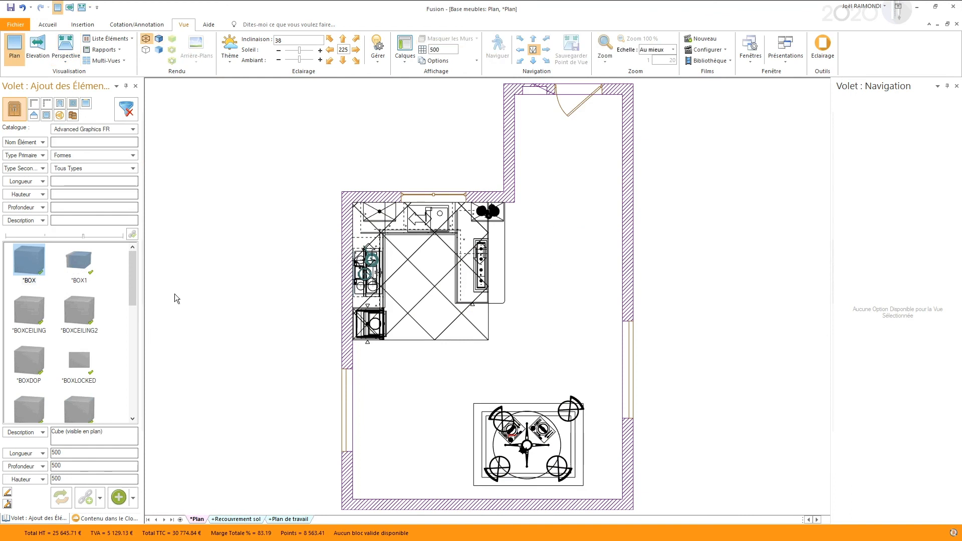
# - Place a 500 × 500 × 500 mm cube in the open area of the plan and delete it
pyautogui.click(549, 242)
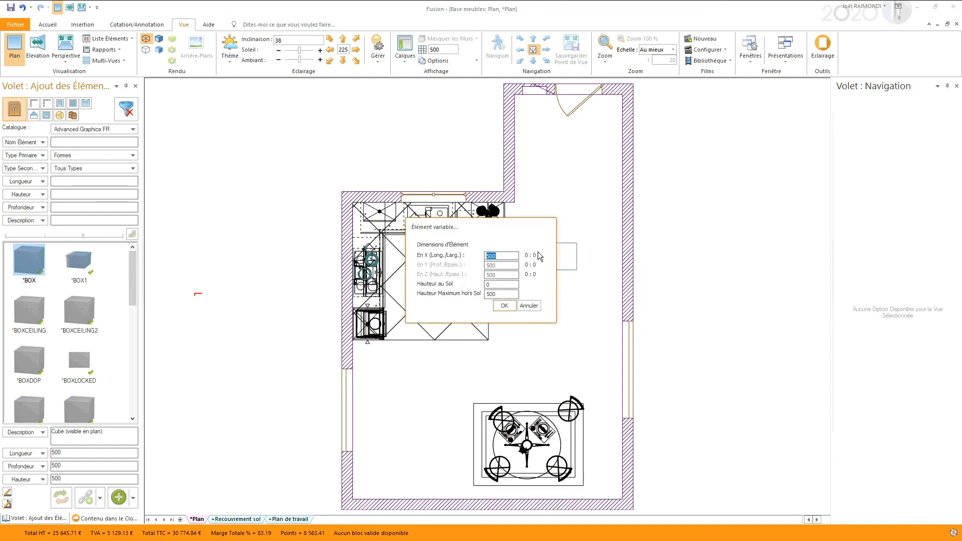
pyautogui.click(505, 306)
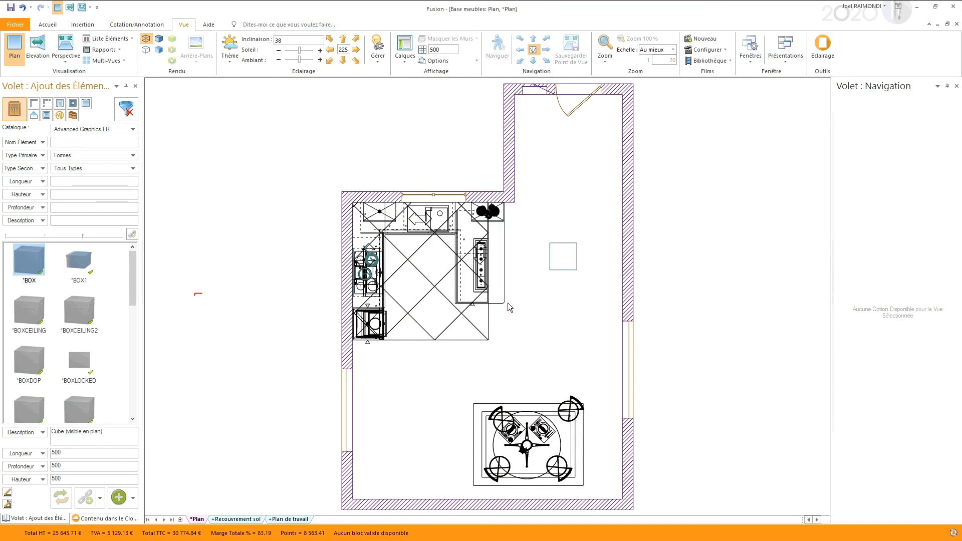
pyautogui.click(209, 24)
pyautogui.click(248, 25)
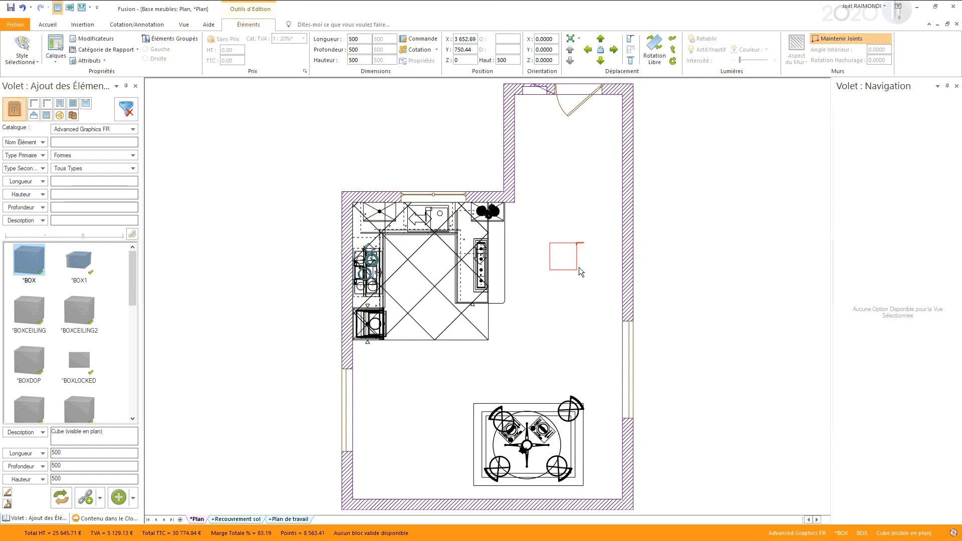
pyautogui.press('Delete')
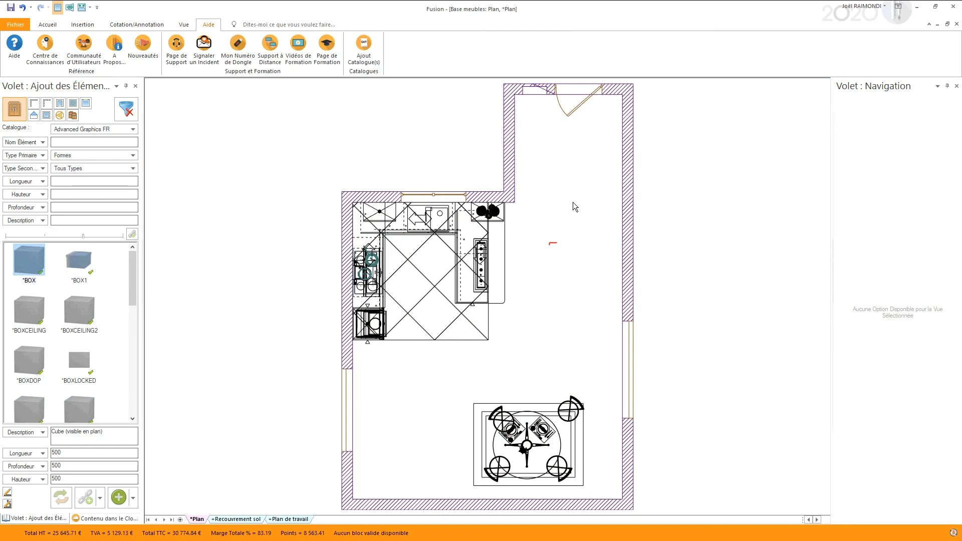
# - Draw the *BOX shape's outline along the room's inner walls, leaving out a rectangular notch in the corner beside the French window
pyautogui.click(7, 503)
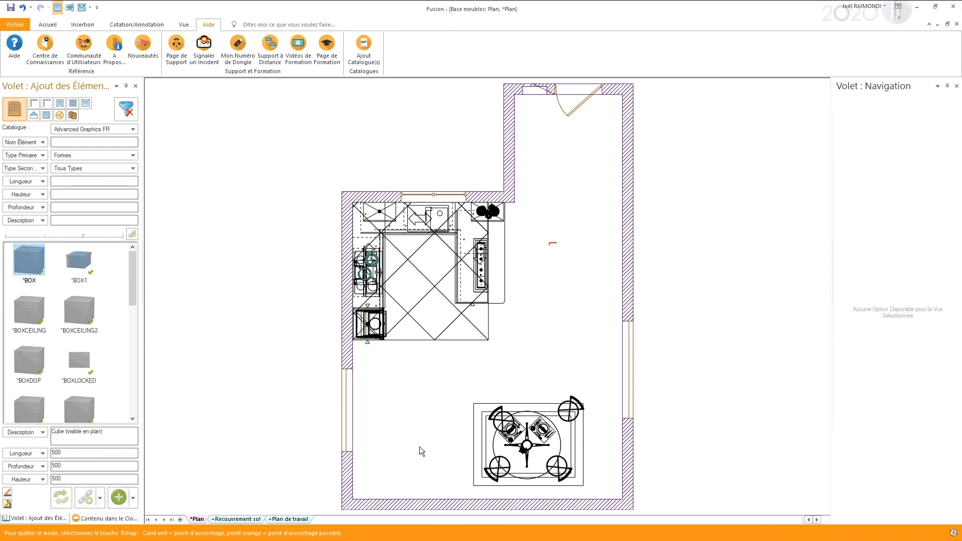
pyautogui.click(353, 451)
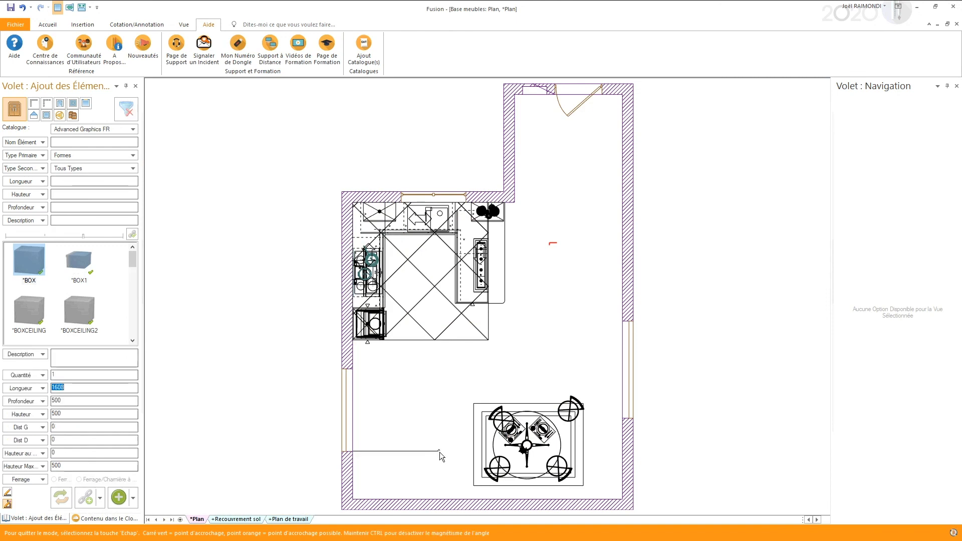
pyautogui.click(449, 452)
pyautogui.click(448, 498)
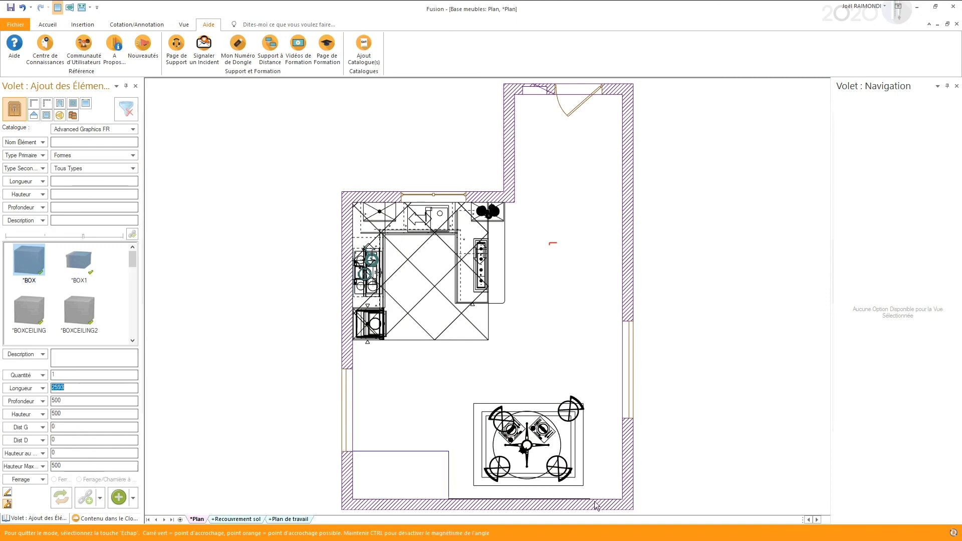
pyautogui.click(621, 499)
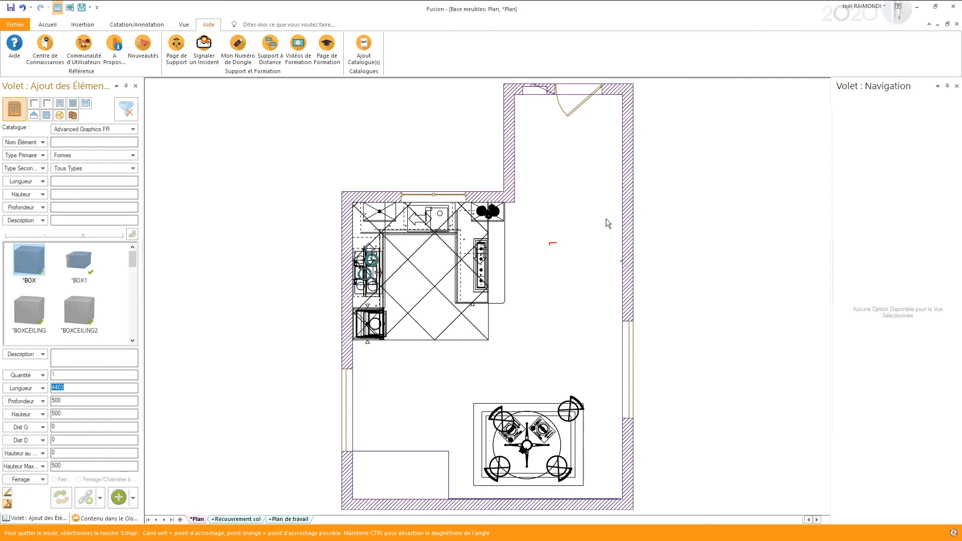
pyautogui.click(622, 94)
pyautogui.click(514, 94)
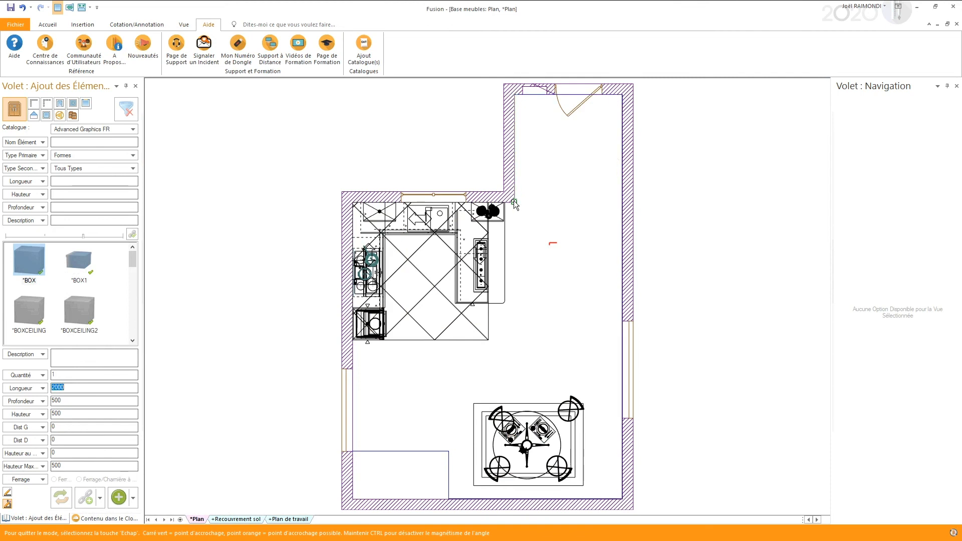
pyautogui.click(514, 202)
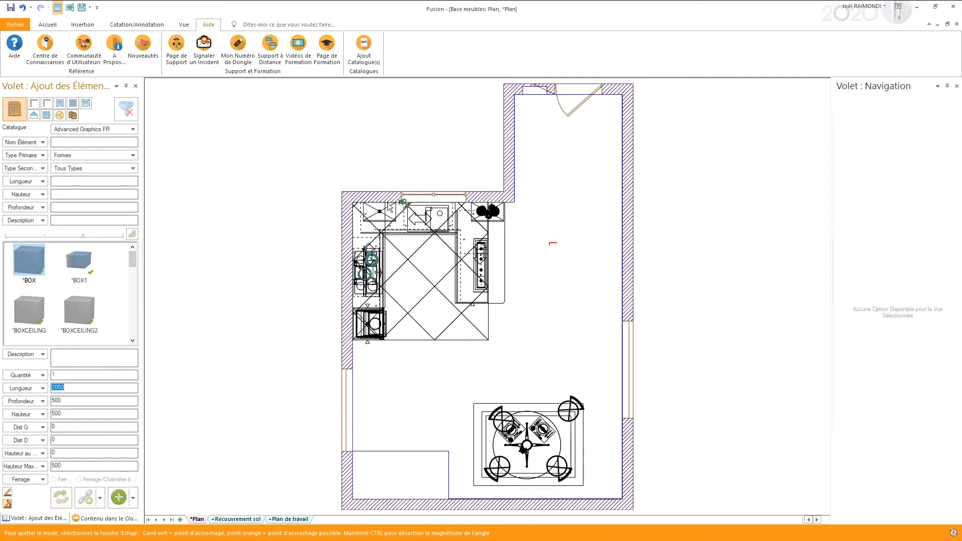
pyautogui.click(352, 202)
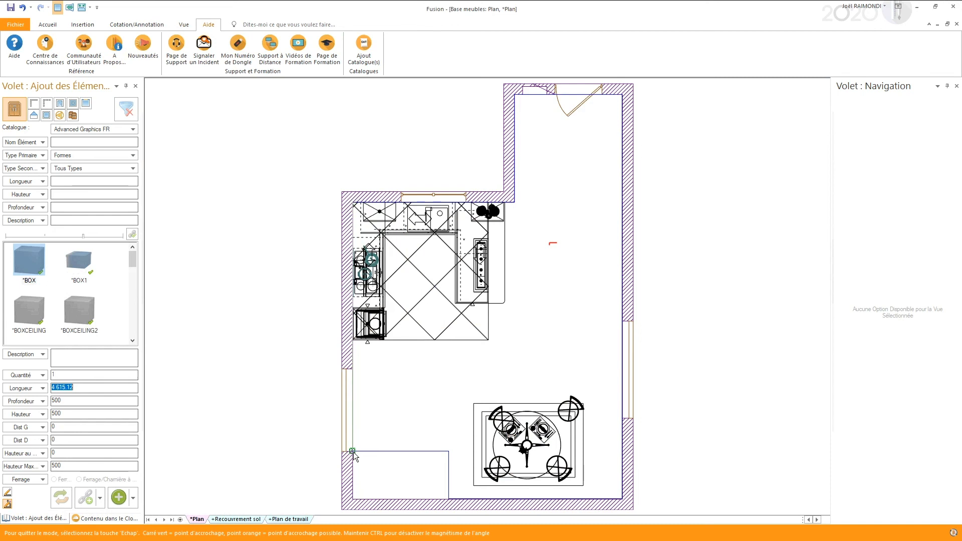
pyautogui.click(352, 451)
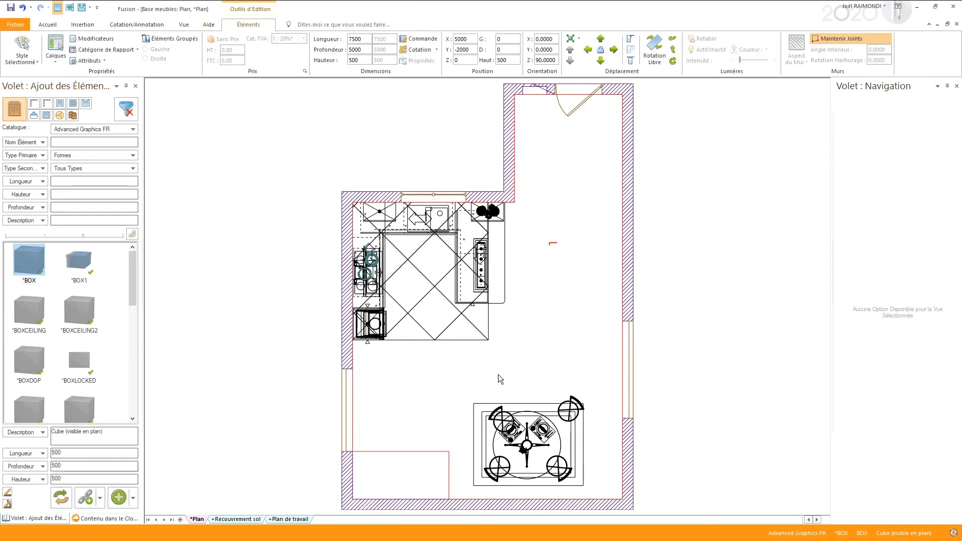
# - Set the drawn shape's height to 200 mm and its elevation above the floor to 2500 mm
pyautogui.doubleClick(365, 59)
pyautogui.write('200')
pyautogui.press('Return')
pyautogui.doubleClick(511, 61)
pyautogui.doubleClick(477, 59)
pyautogui.write('2500')
pyautogui.press('Return')
# - In the perspective view, face the notched corner and delete the room's original 100 mm thick ceiling
pyautogui.press('F4')
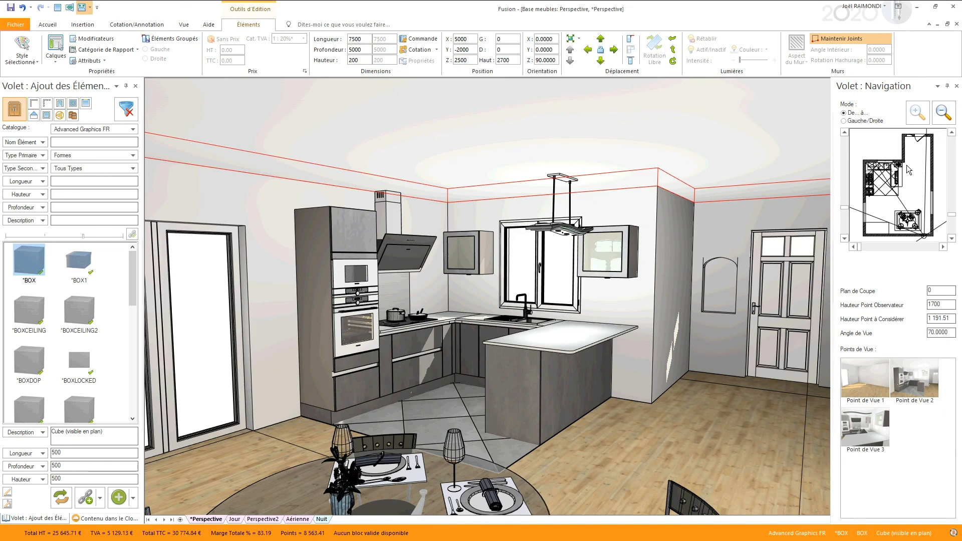
pyautogui.click(882, 224)
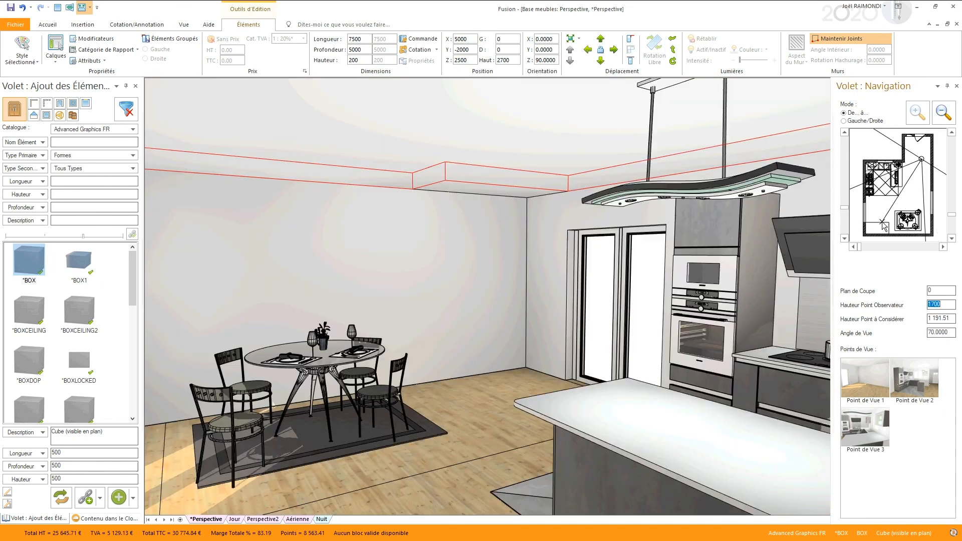
pyautogui.rightClick(482, 189)
pyautogui.click(662, 195)
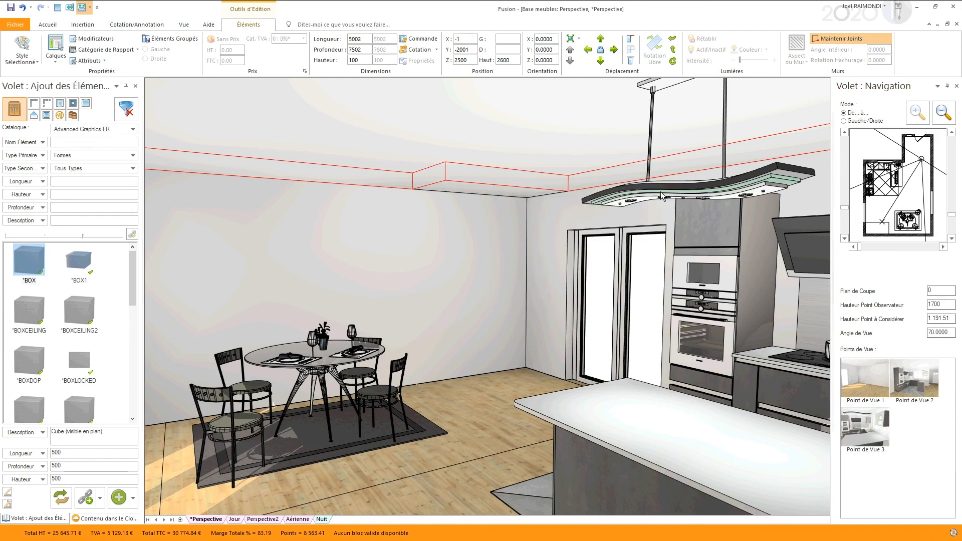
pyautogui.press('Escape')
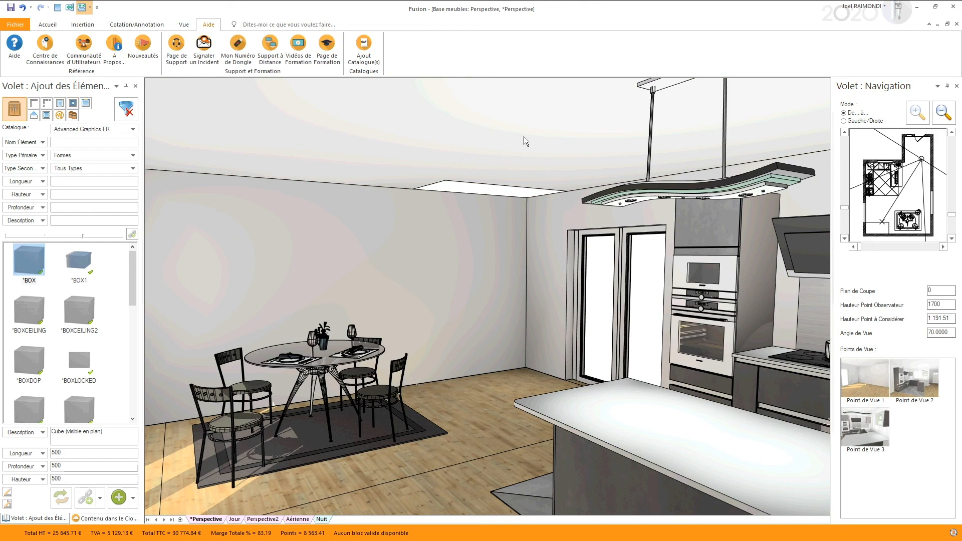
# - Select all elements on the Murs layer of Advanced Graphics FR and set their height to 3500 mm
pyautogui.click(47, 25)
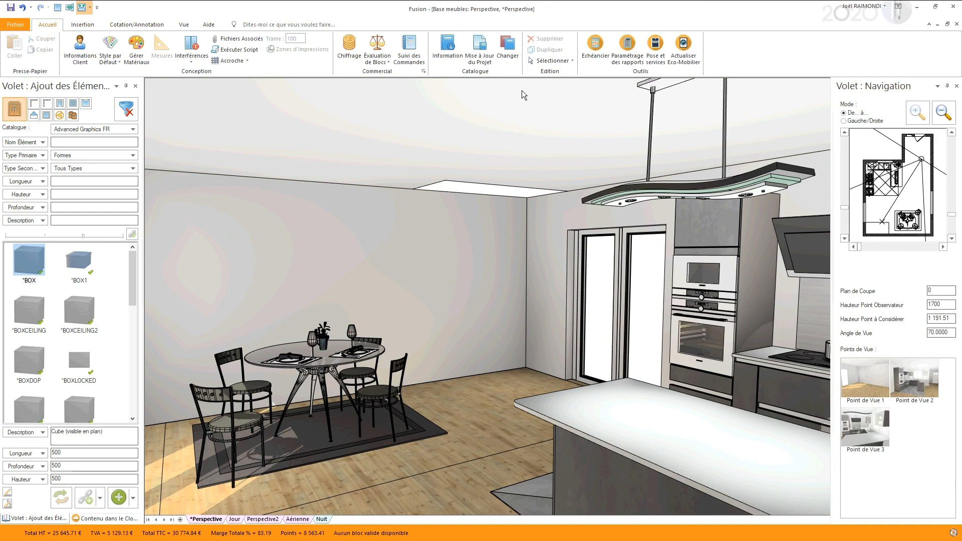
pyautogui.click(573, 62)
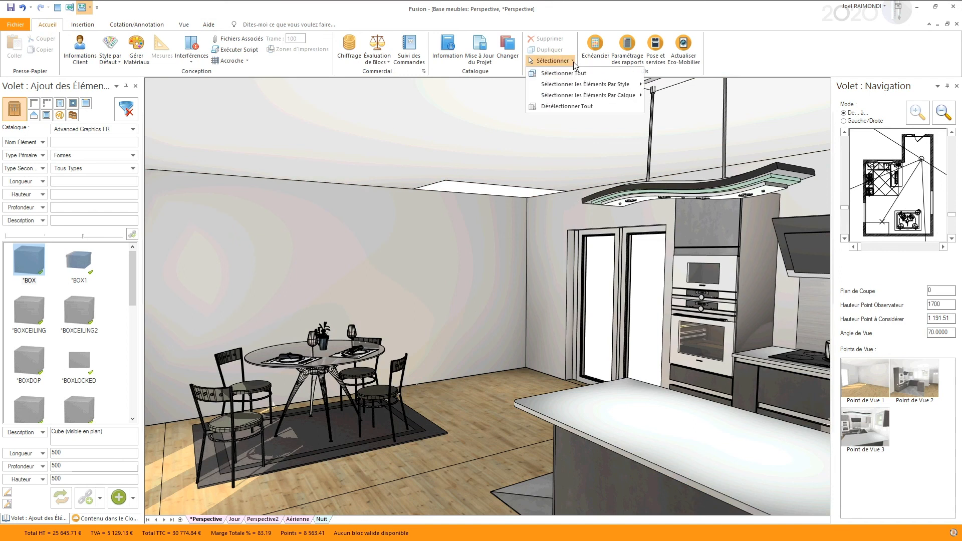
pyautogui.moveTo(573, 95)
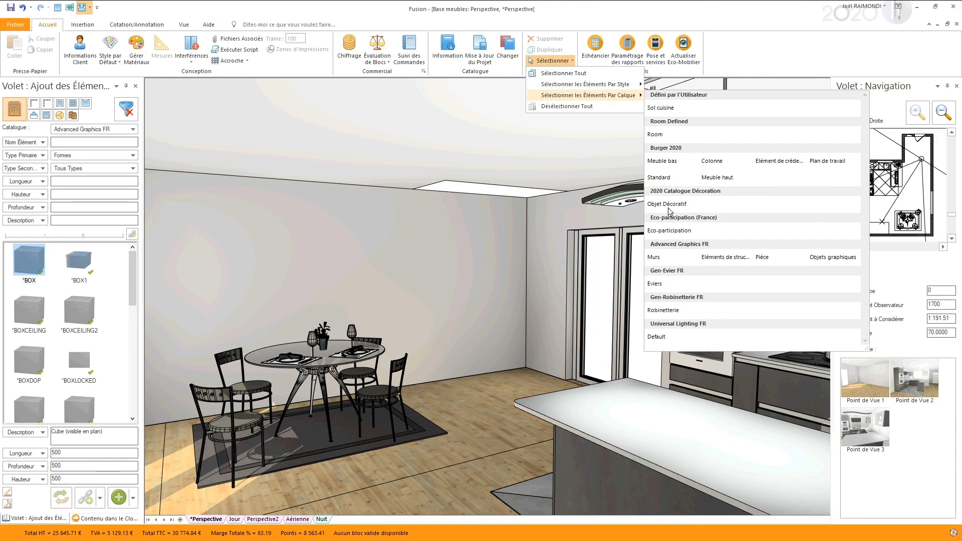
pyautogui.click(657, 259)
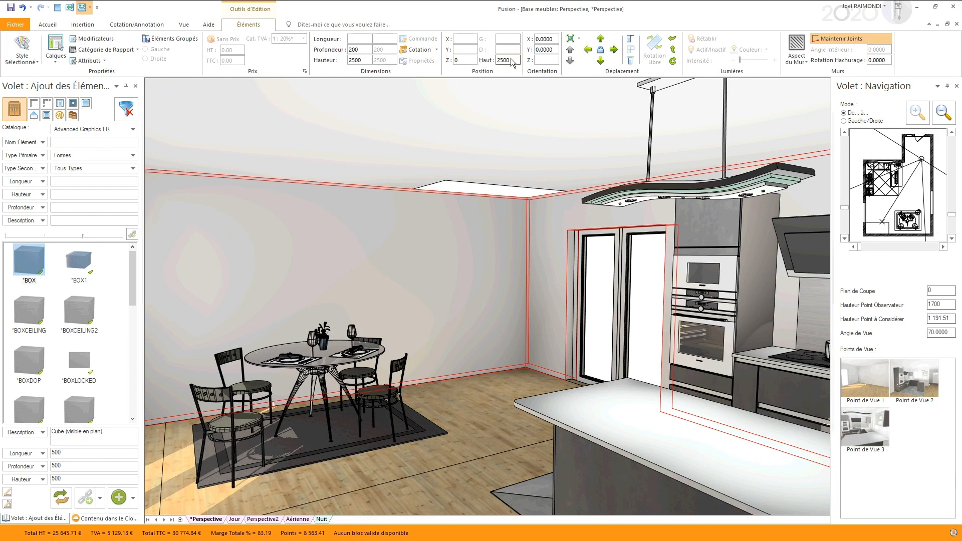
pyautogui.doubleClick(364, 61)
pyautogui.write('3500')
pyautogui.press('Return')
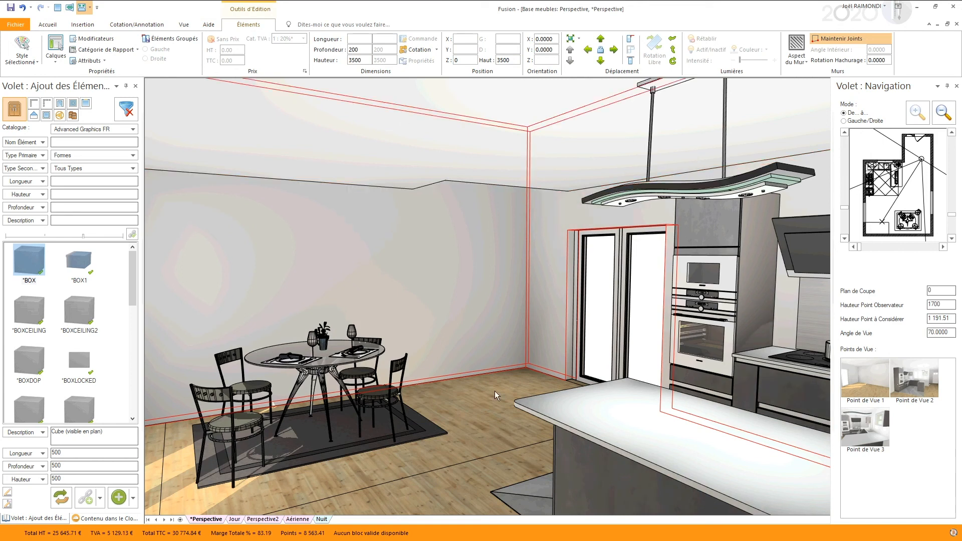
pyautogui.press('Escape')
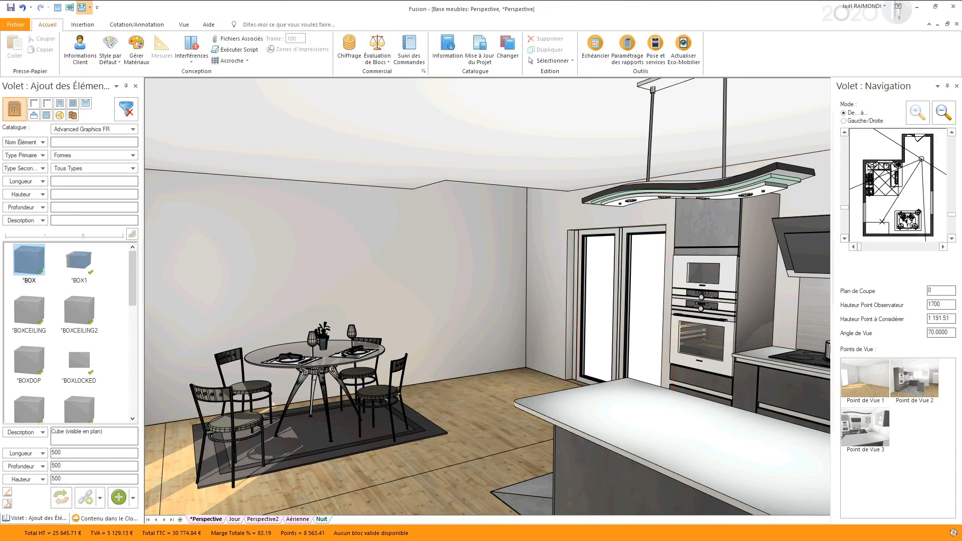
# - Examine the ceiling recess above the notched corner from several viewpoints around the room
pyautogui.click(919, 206)
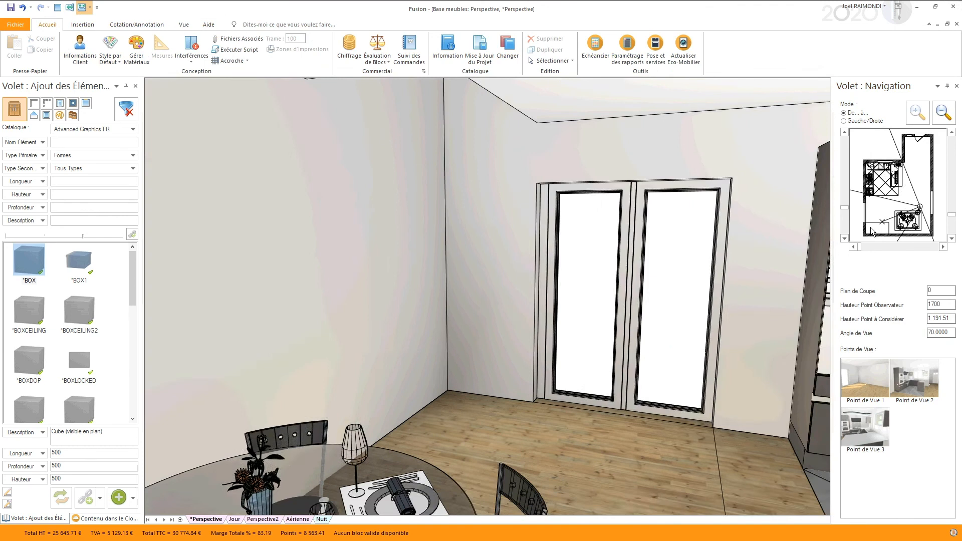
pyautogui.click(871, 230)
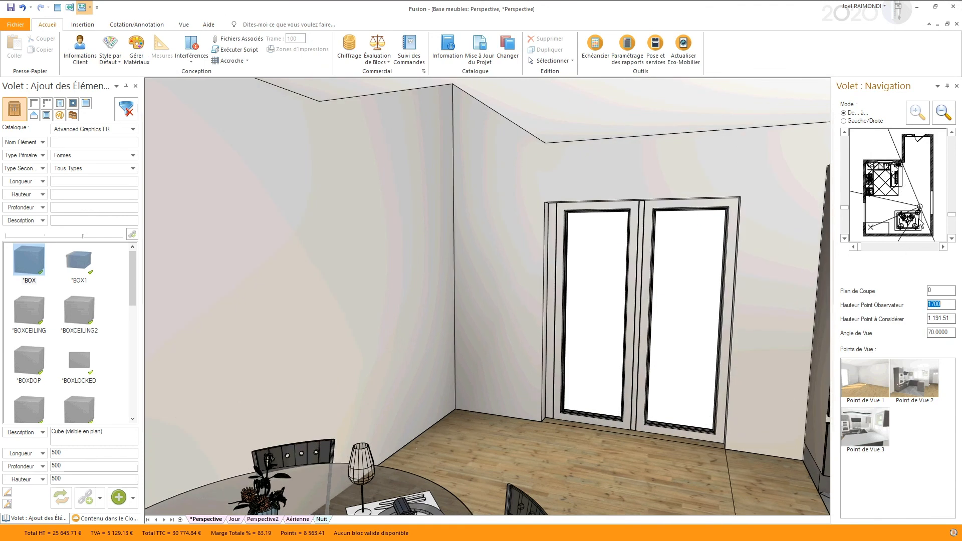
pyautogui.click(943, 113)
pyautogui.click(903, 208)
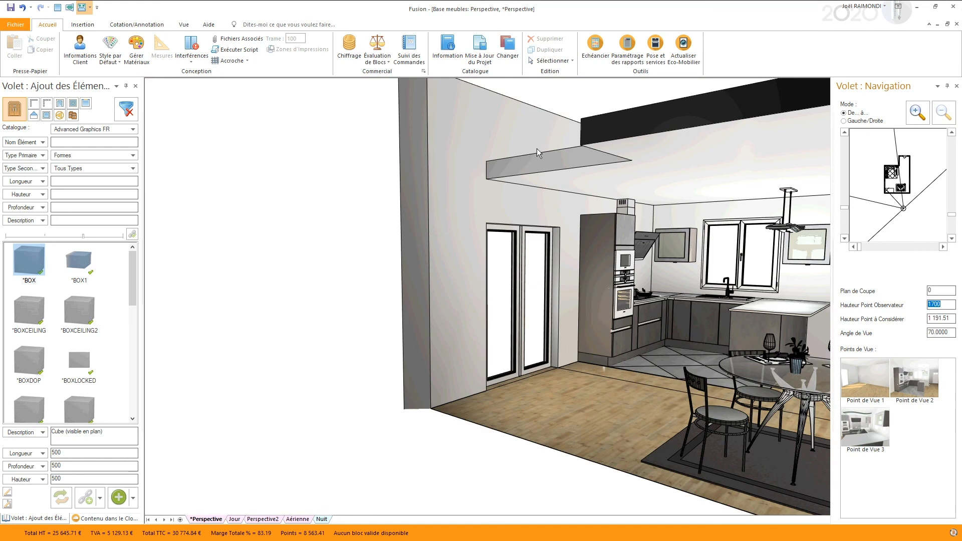
pyautogui.click(907, 196)
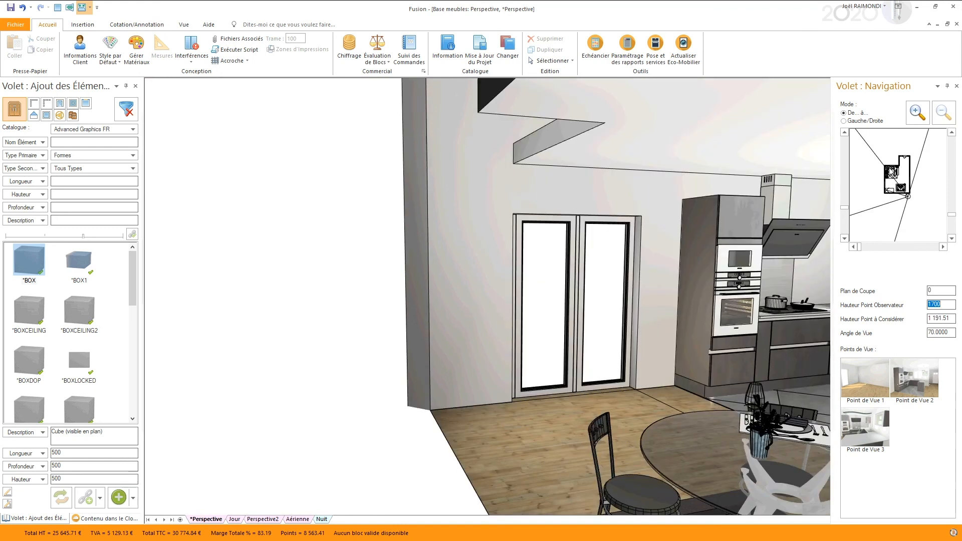
pyautogui.click(891, 172)
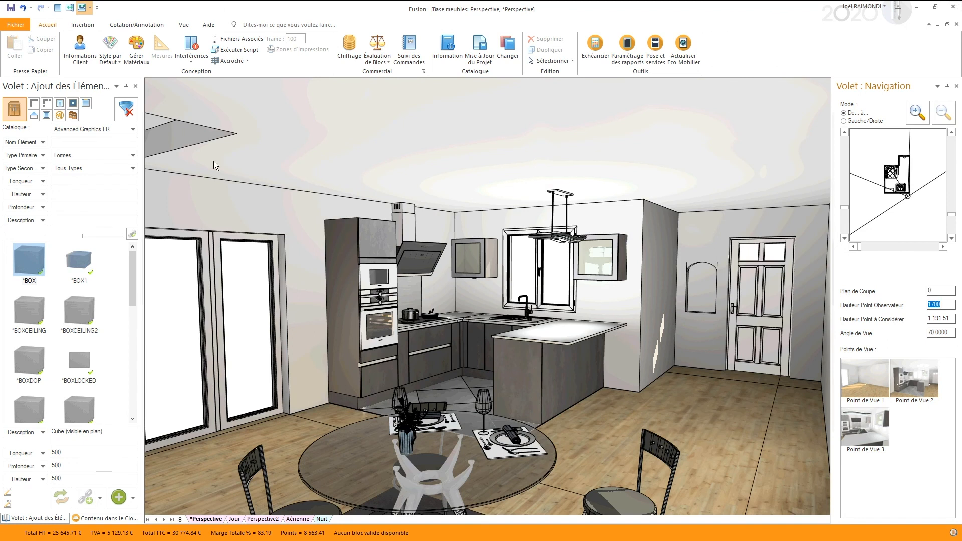
pyautogui.click(444, 392)
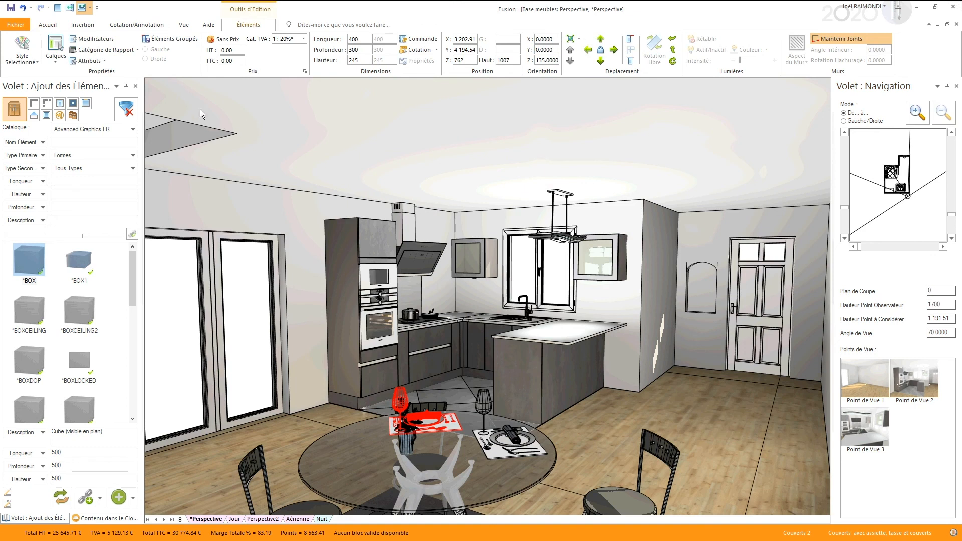
pyautogui.click(647, 410)
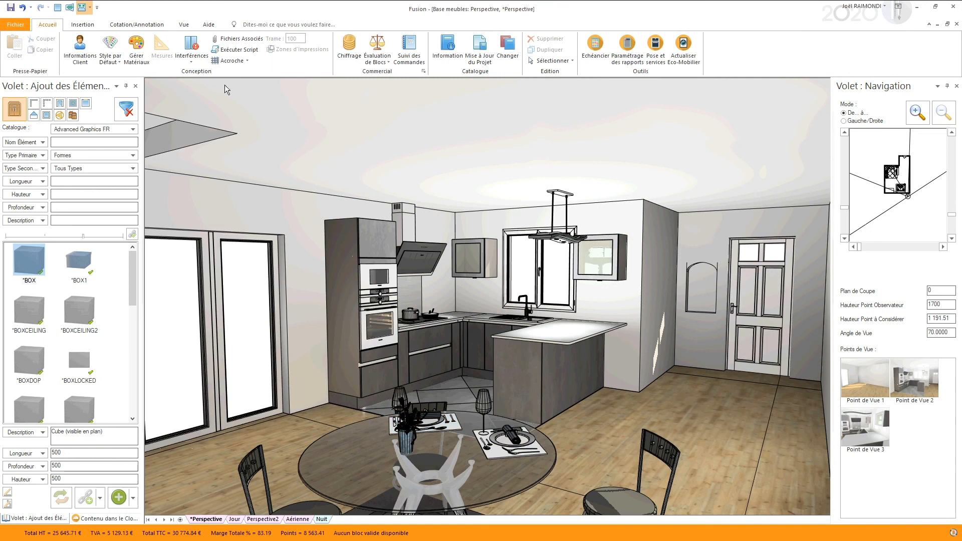
# - Select the false ceiling, look through the covering types including Surface Élément, and clear the selection
pyautogui.click(82, 25)
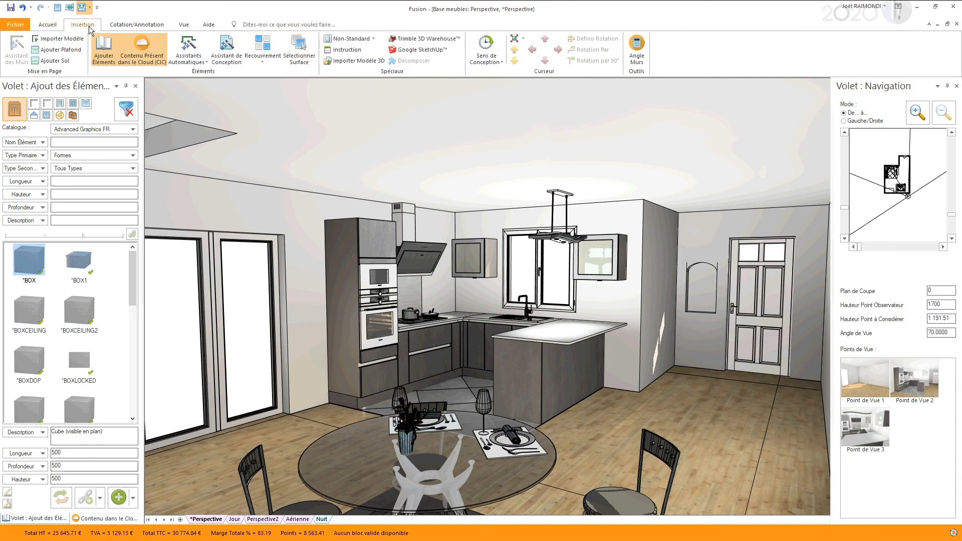
pyautogui.click(294, 52)
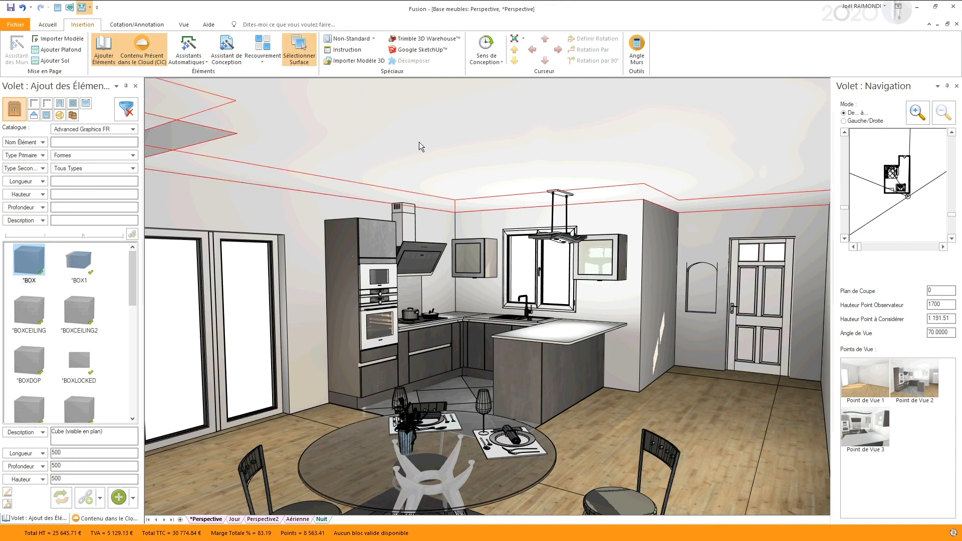
pyautogui.click(253, 65)
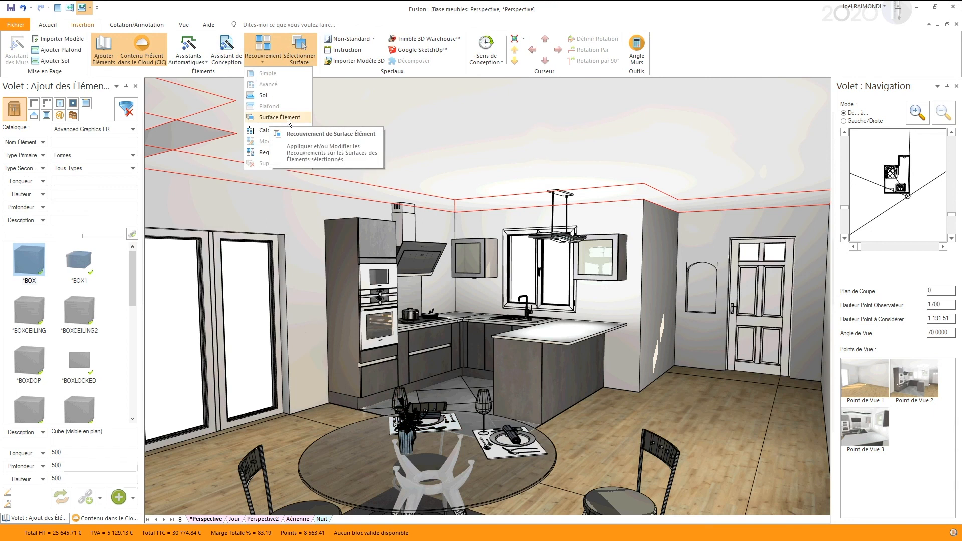
pyautogui.click(285, 118)
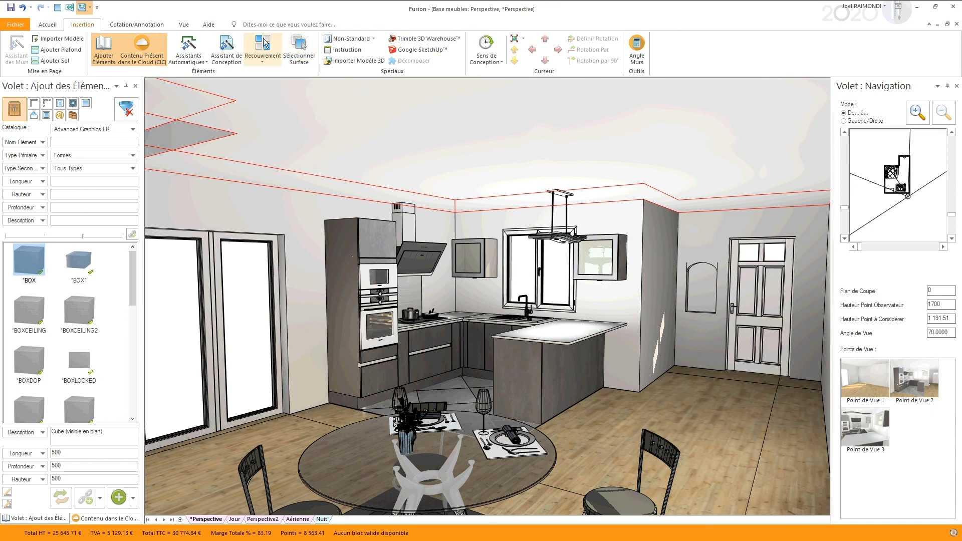
pyautogui.press('Escape')
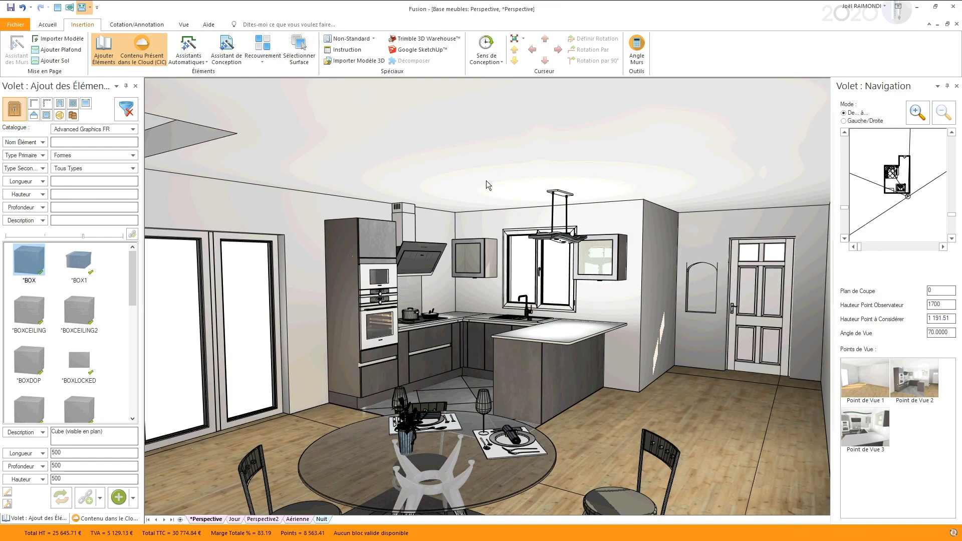
pyautogui.click(59, 25)
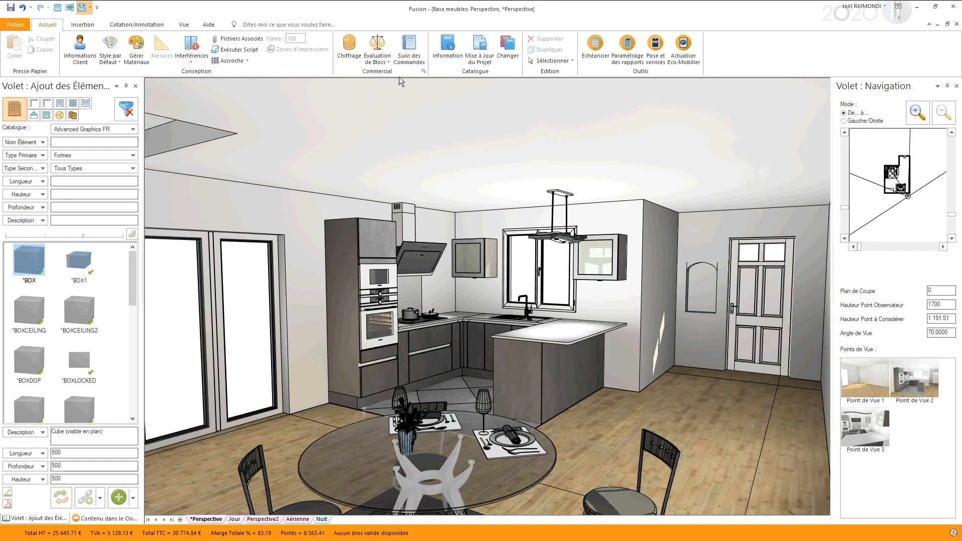
# - Select all elements on the Murs layer of Advanced Graphics FR and look through the style modification options for the selection
pyautogui.click(539, 61)
pyautogui.moveTo(607, 95)
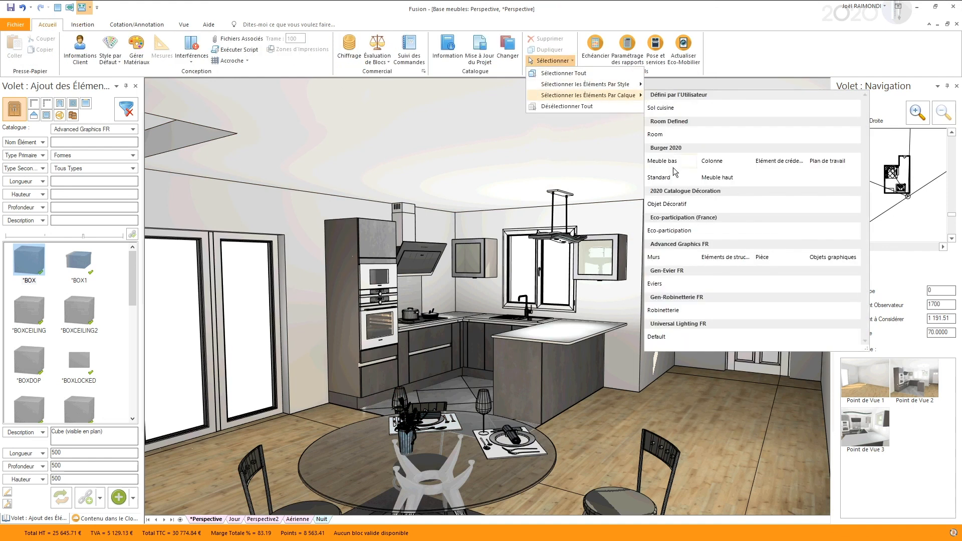
pyautogui.click(660, 258)
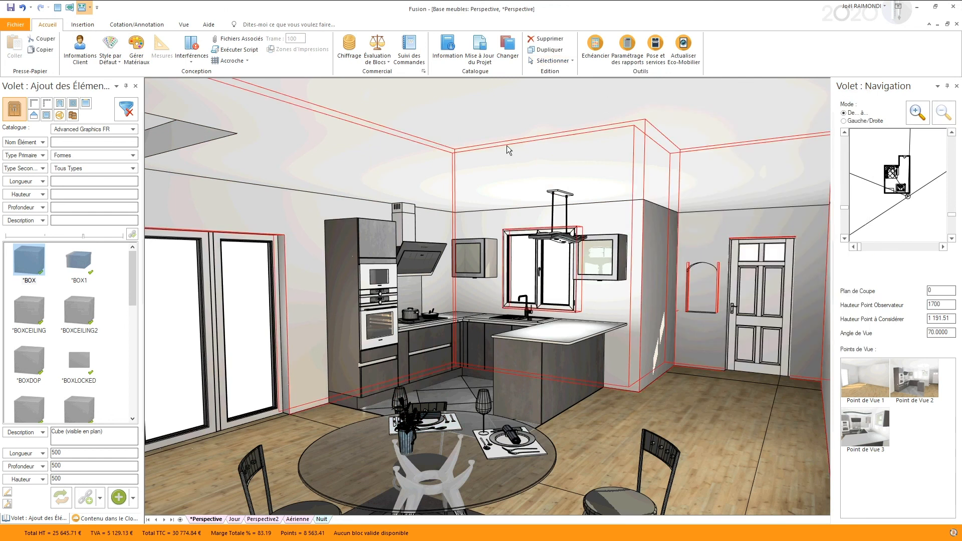
pyautogui.rightClick(271, 202)
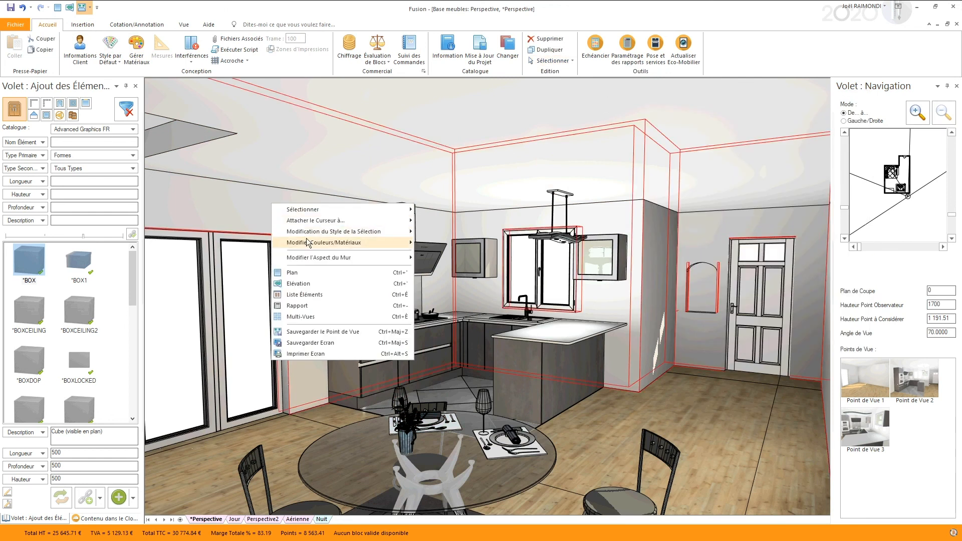
pyautogui.moveTo(366, 244)
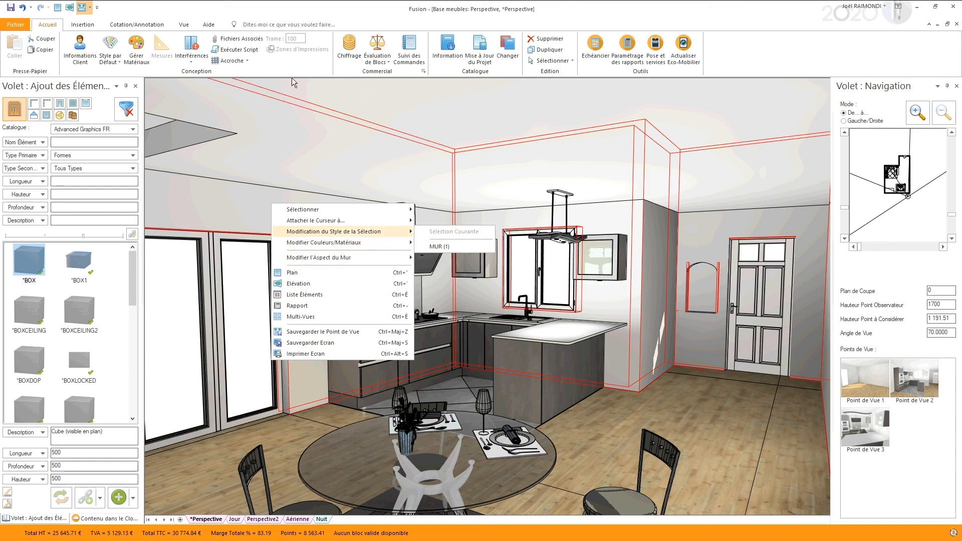
pyautogui.click(300, 158)
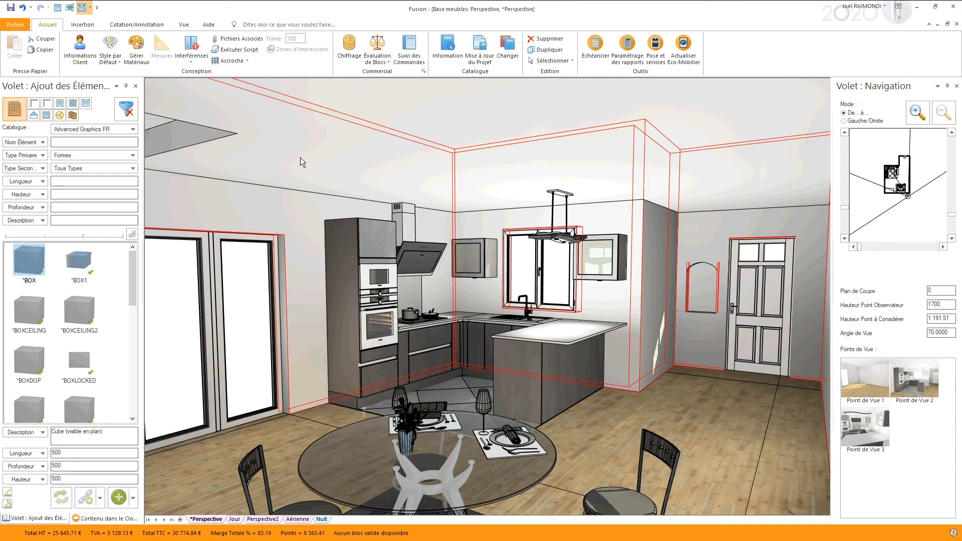
# - Select the false ceiling, and switch the selection back to all elements on the Advanced Graphics FR Murs layer
pyautogui.click(435, 181)
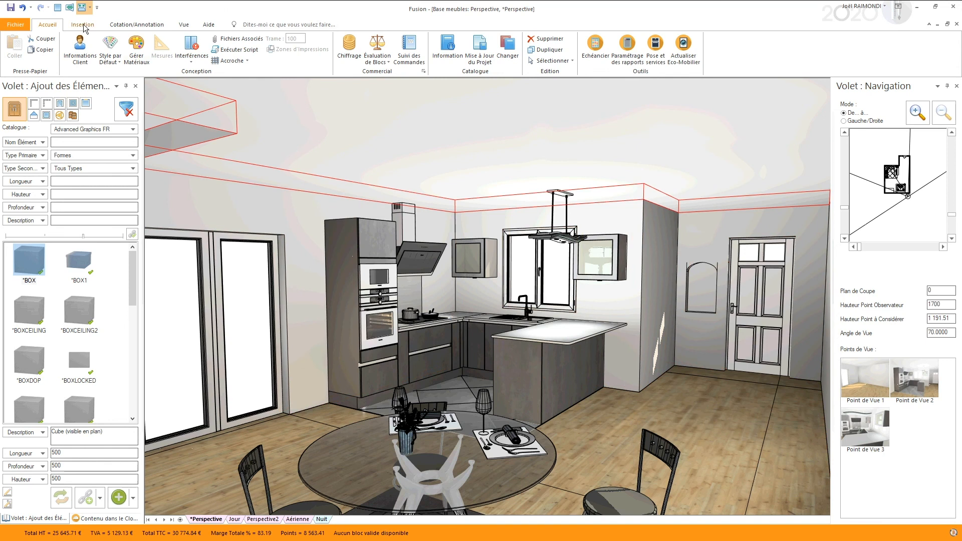
pyautogui.click(570, 61)
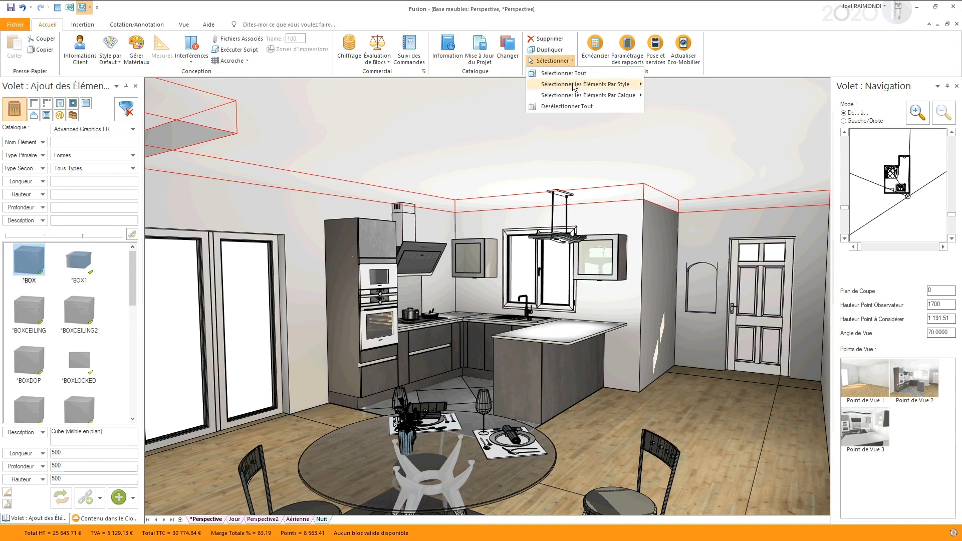
pyautogui.moveTo(574, 95)
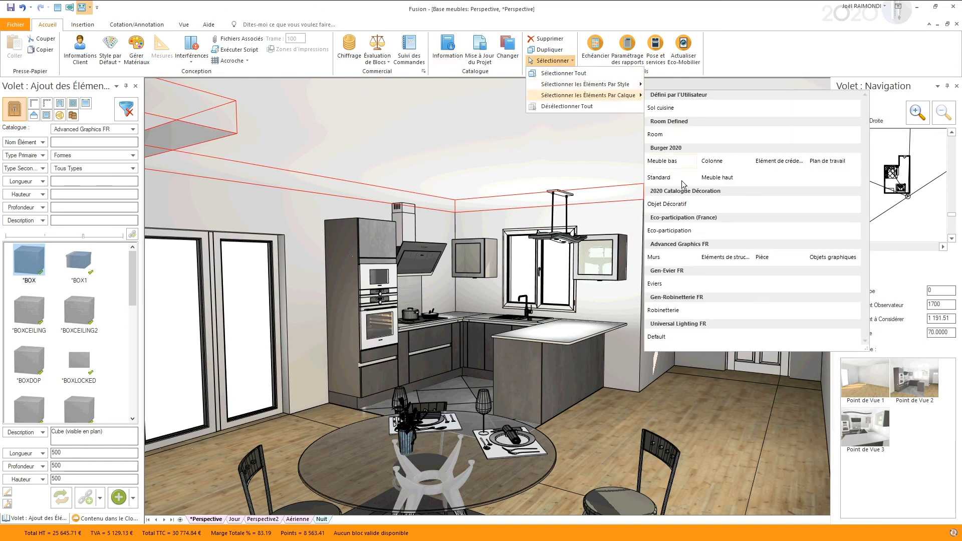
pyautogui.click(656, 257)
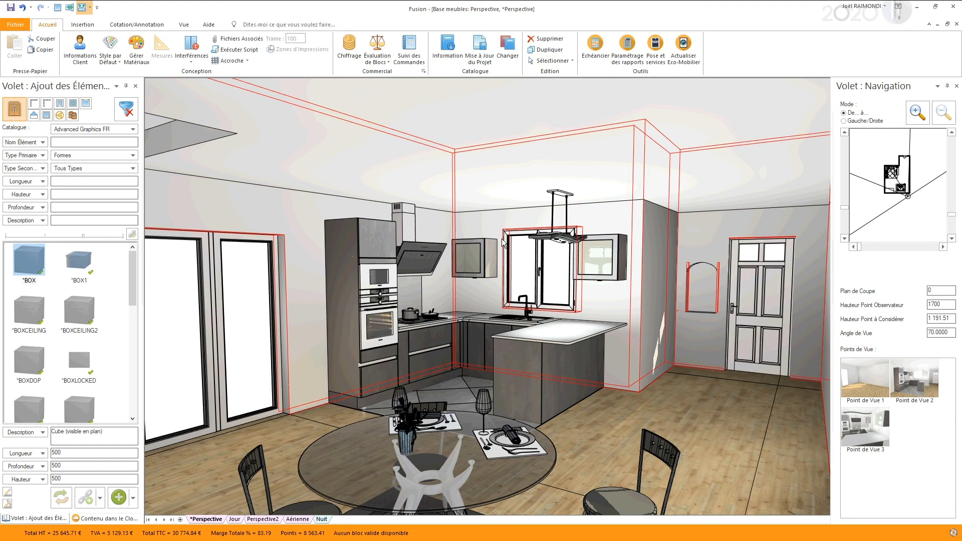
# - Select only the wall MUR (1) behind the range hood and open the replacement colour choice for its Murs (Blanc - Plat) finish
pyautogui.click(431, 223)
pyautogui.rightClick(431, 223)
pyautogui.moveTo(450, 232)
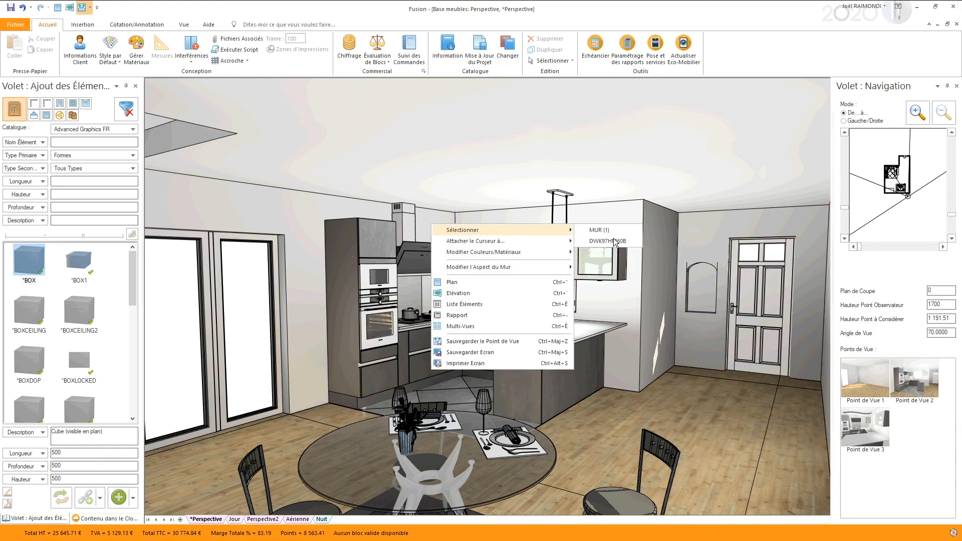
pyautogui.click(621, 231)
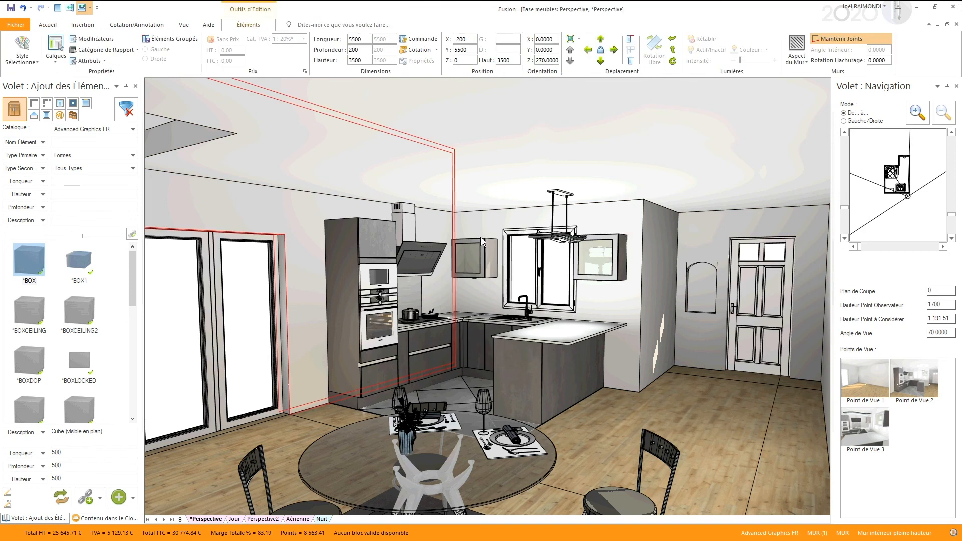
pyautogui.hotkey('ctrl', 'shift', 'c')
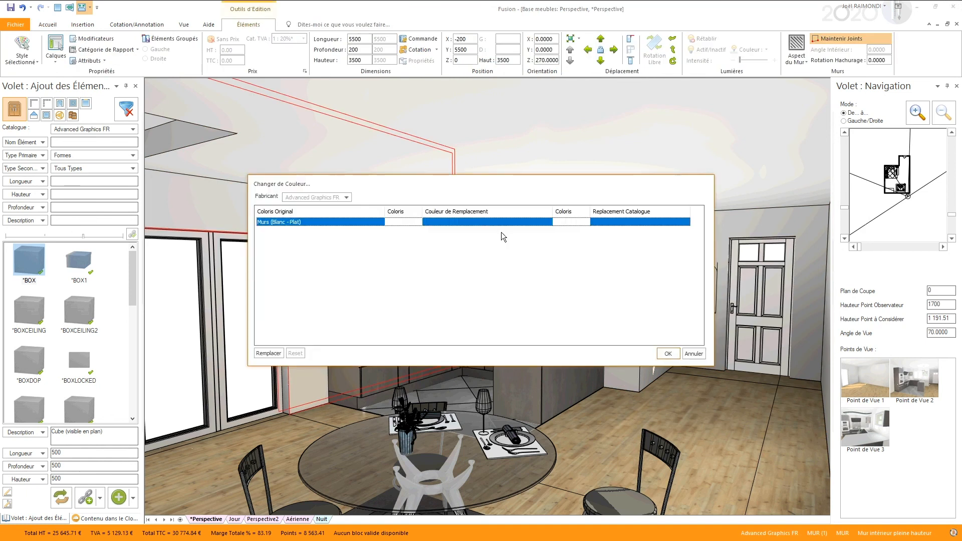
pyautogui.doubleClick(408, 221)
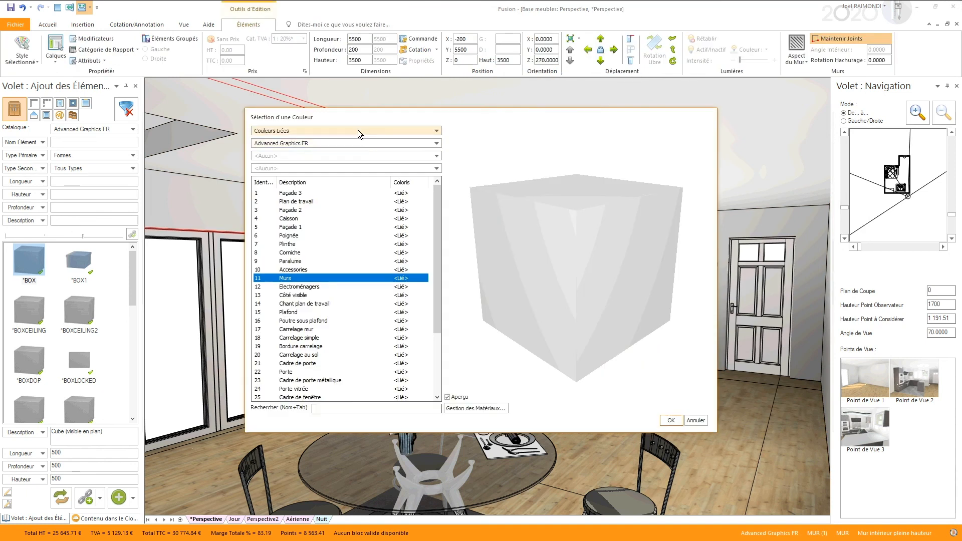
# - Choose the TV picture from Mes Images as the wall's replacement colour and inspect it on the preview cube
pyautogui.click(353, 130)
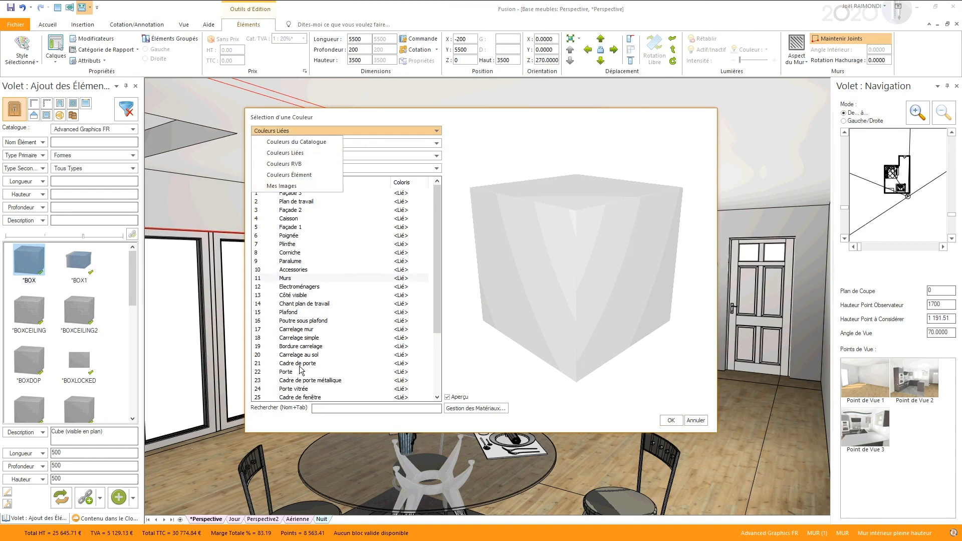
pyautogui.click(290, 186)
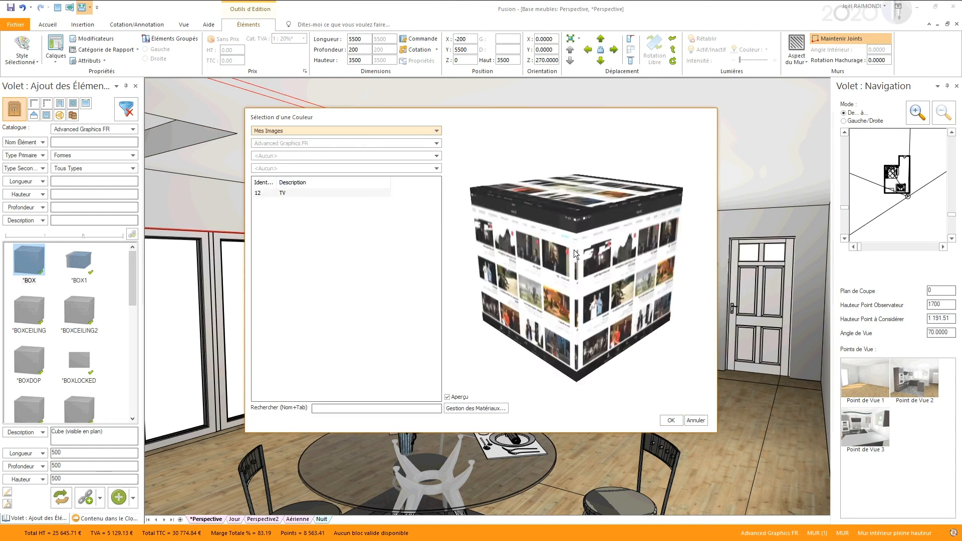
pyautogui.moveTo(537, 279); pyautogui.dragTo(601, 280)
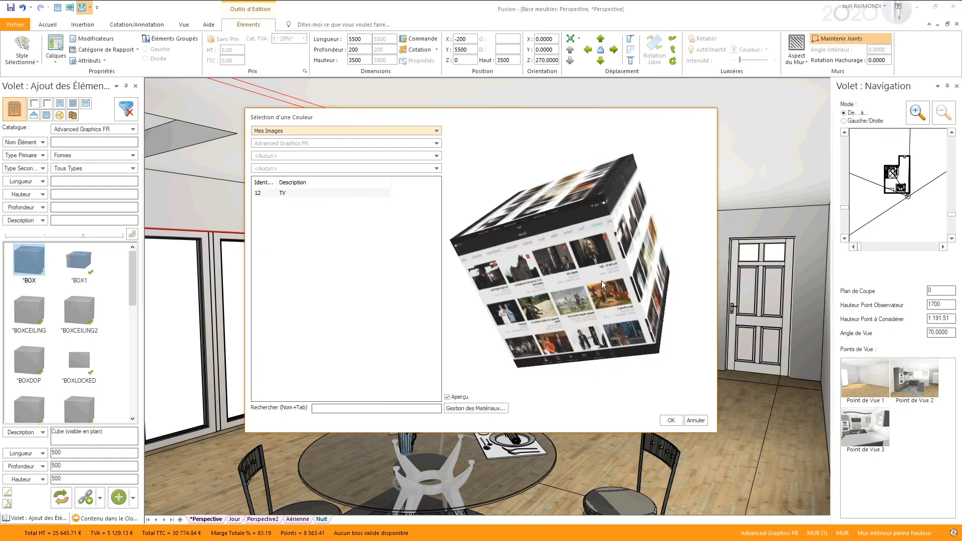
pyautogui.click(300, 193)
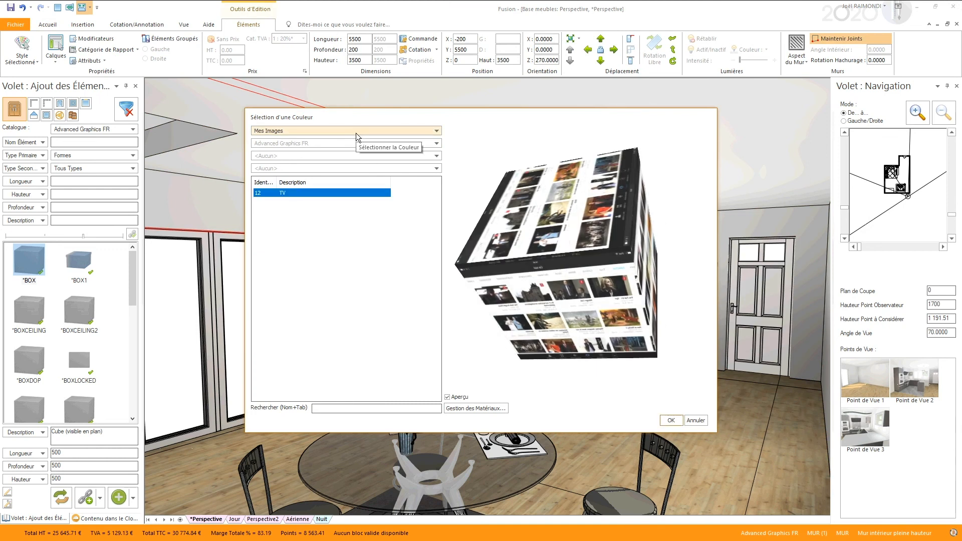
# - In material management, start adding a user image to the project and open the 00 - Textures folder on DATA (D:)
pyautogui.click(467, 408)
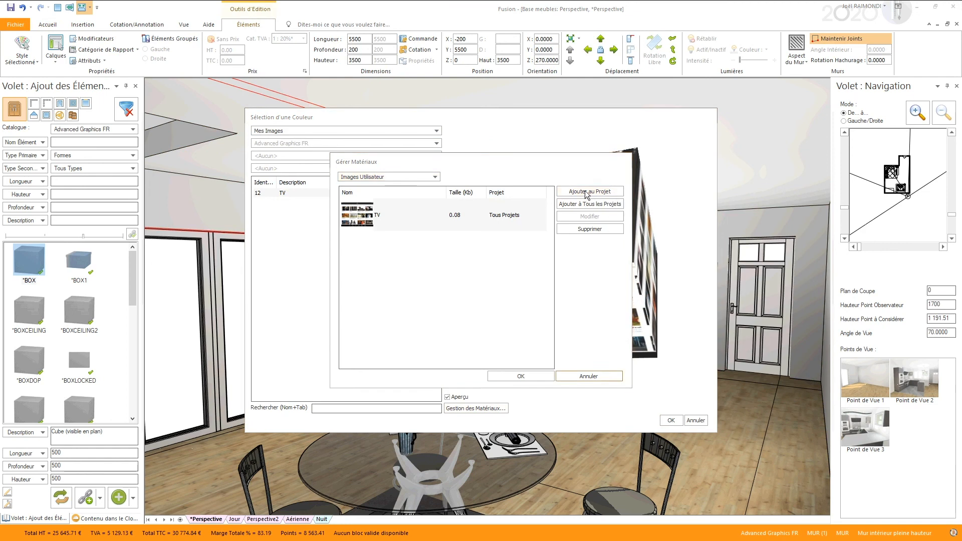
pyautogui.click(586, 192)
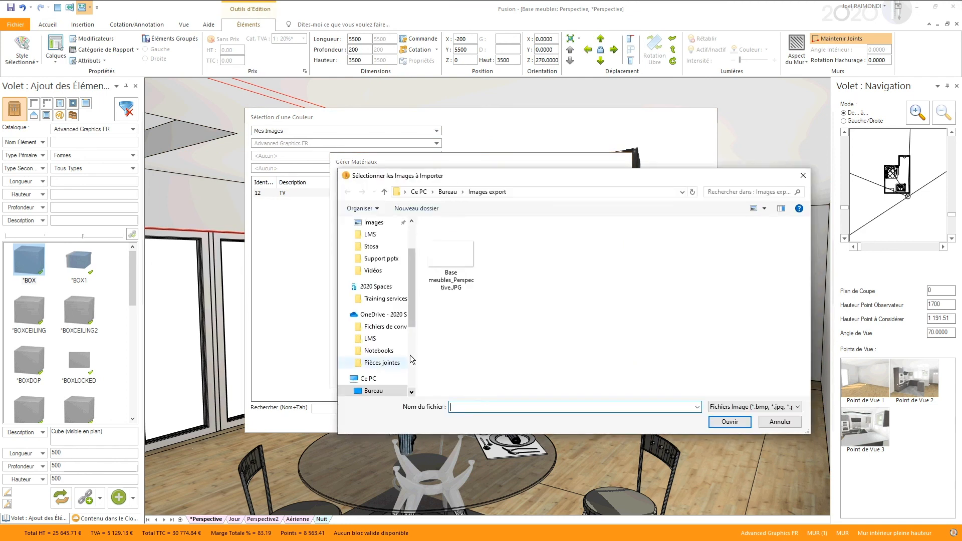
pyautogui.moveTo(409, 316); pyautogui.dragTo(409, 362)
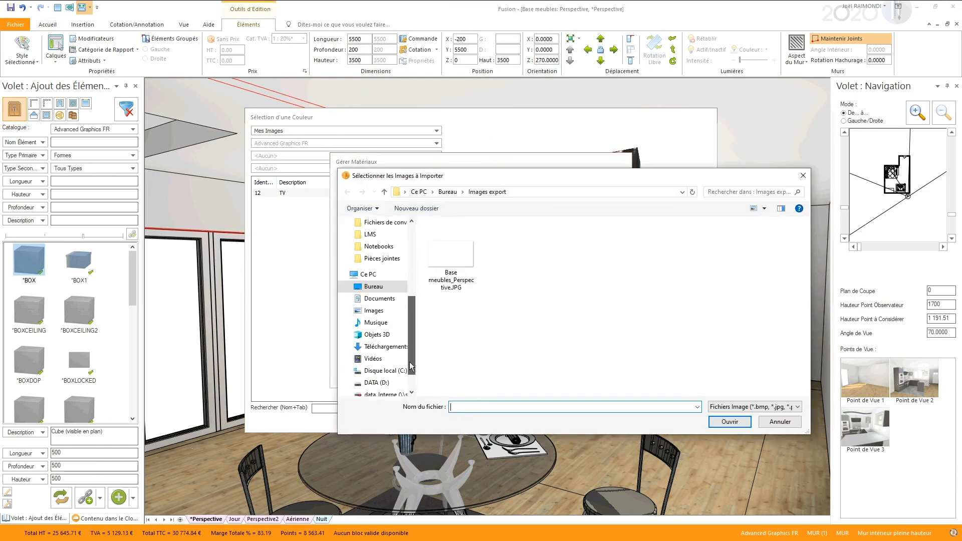
pyautogui.click(375, 385)
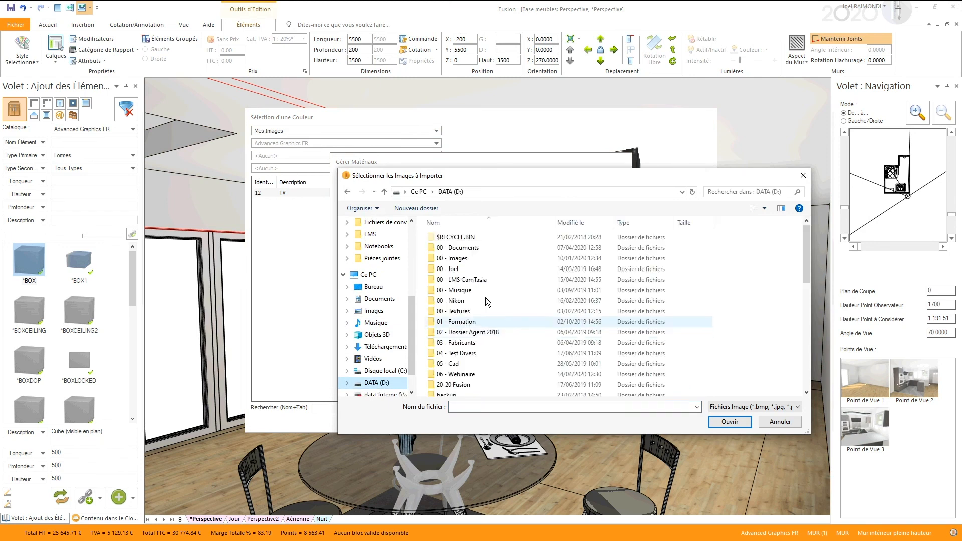
pyautogui.click(462, 315)
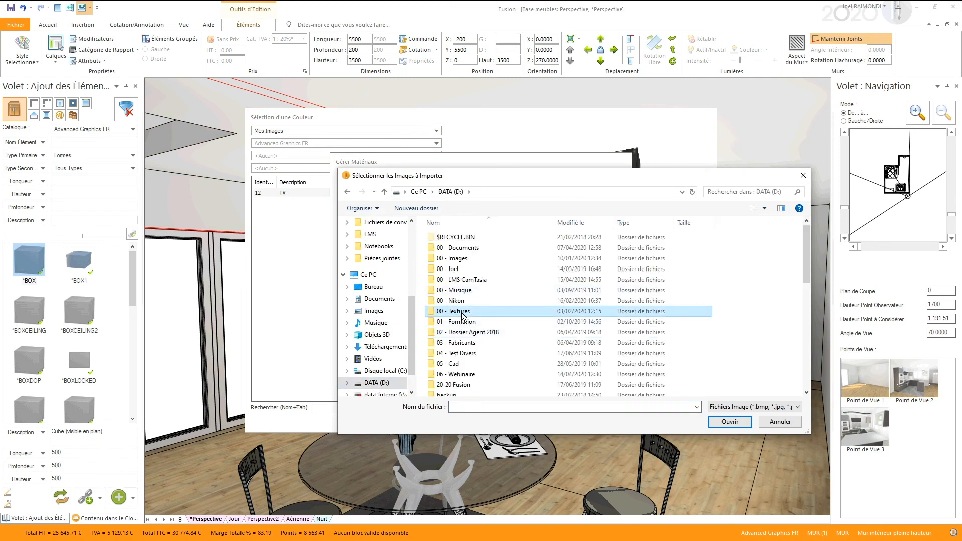
pyautogui.doubleClick(462, 316)
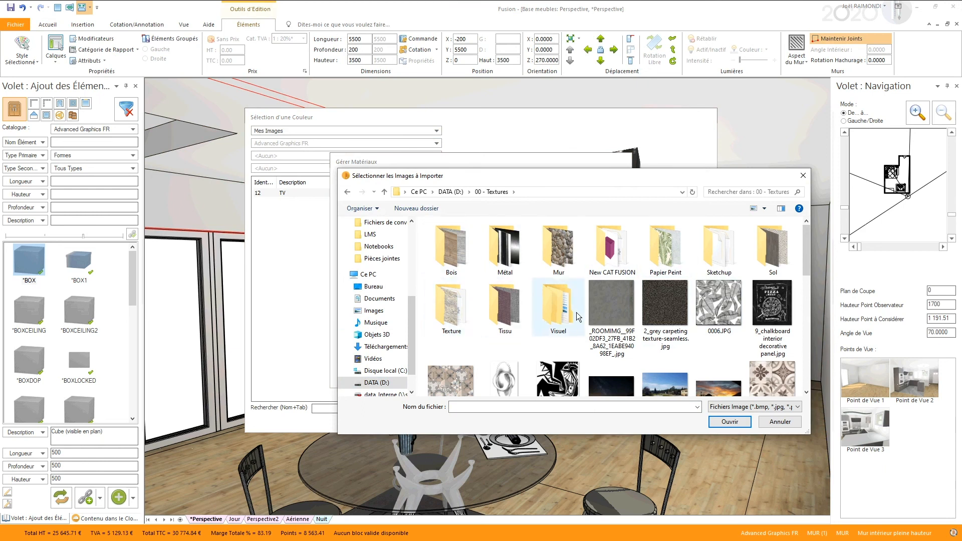
# - Look through the images in the 00 - Textures folder and its Sol subfolder
pyautogui.scroll(-5, 578, 315)
pyautogui.scroll(-5, 579, 317)
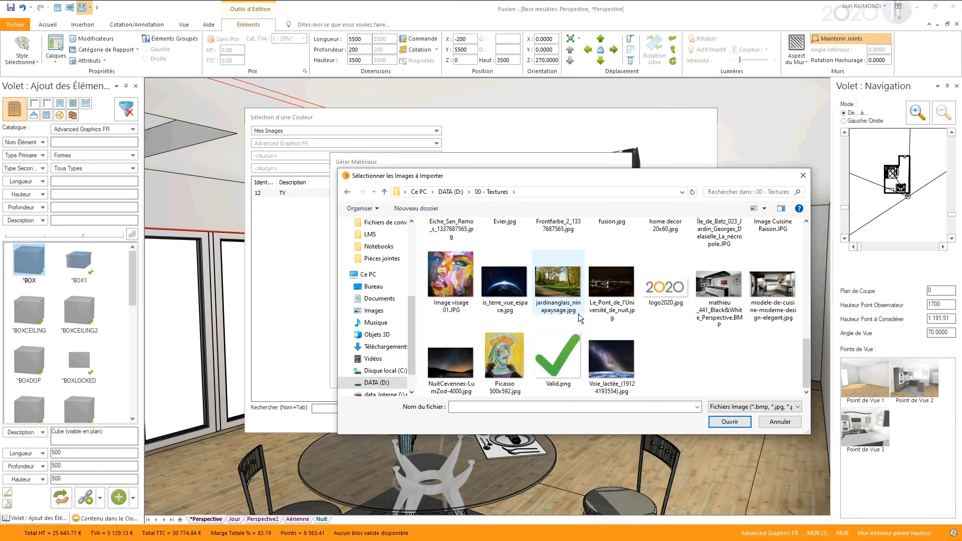
pyautogui.scroll(10, 579, 319)
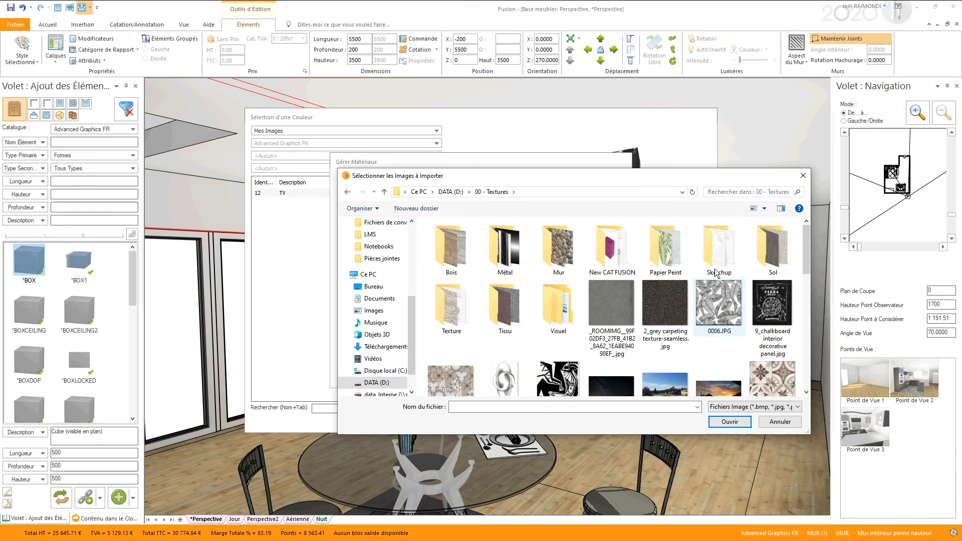
pyautogui.doubleClick(775, 255)
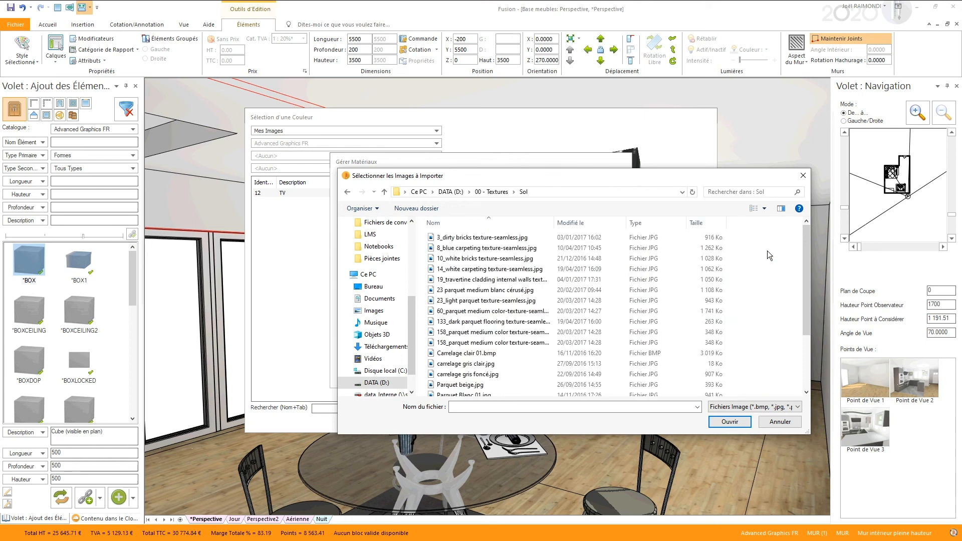
pyautogui.click(384, 192)
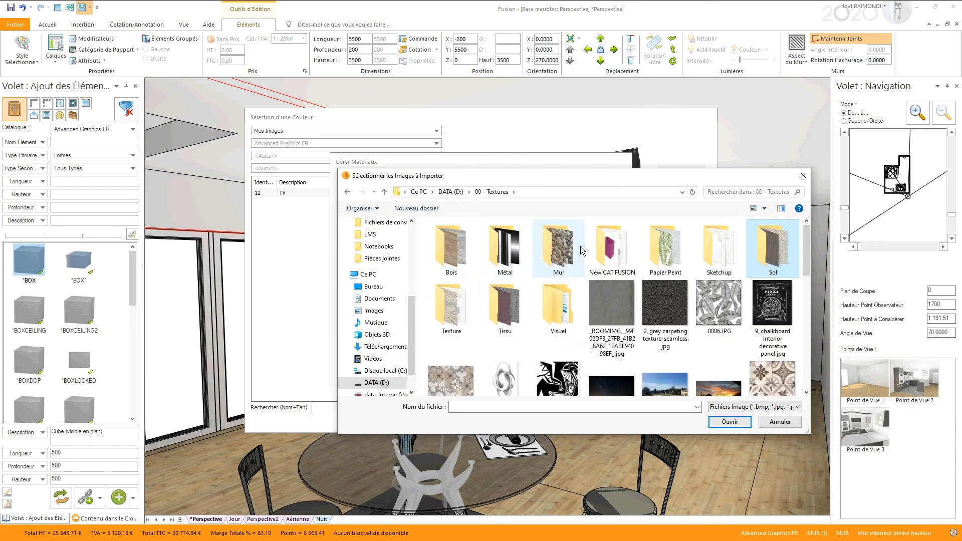
# - Import Mur - Béton Blanc 01.jpg from the Mur texture folder, giving the image a new name with 02, and accept the material changes
pyautogui.doubleClick(564, 244)
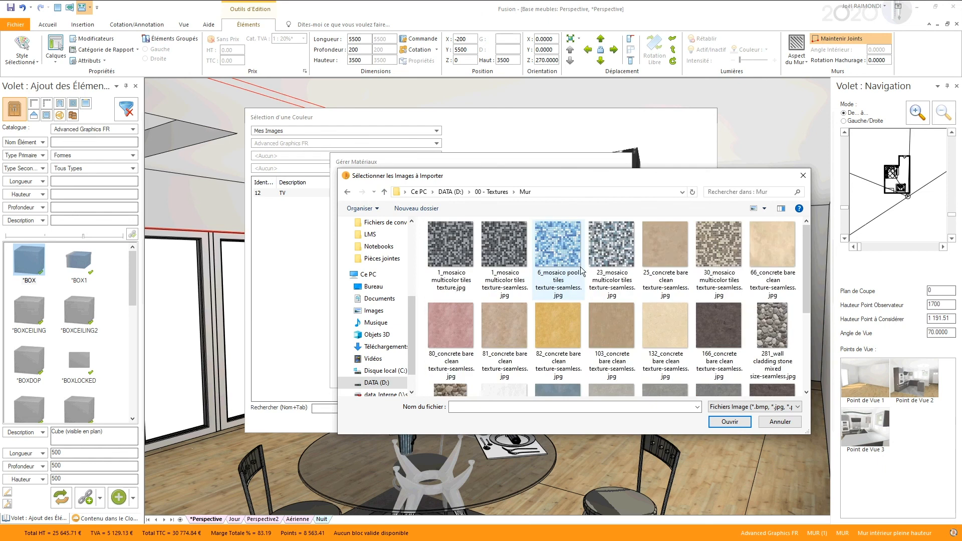
pyautogui.scroll(-5, 688, 264)
pyautogui.click(498, 257)
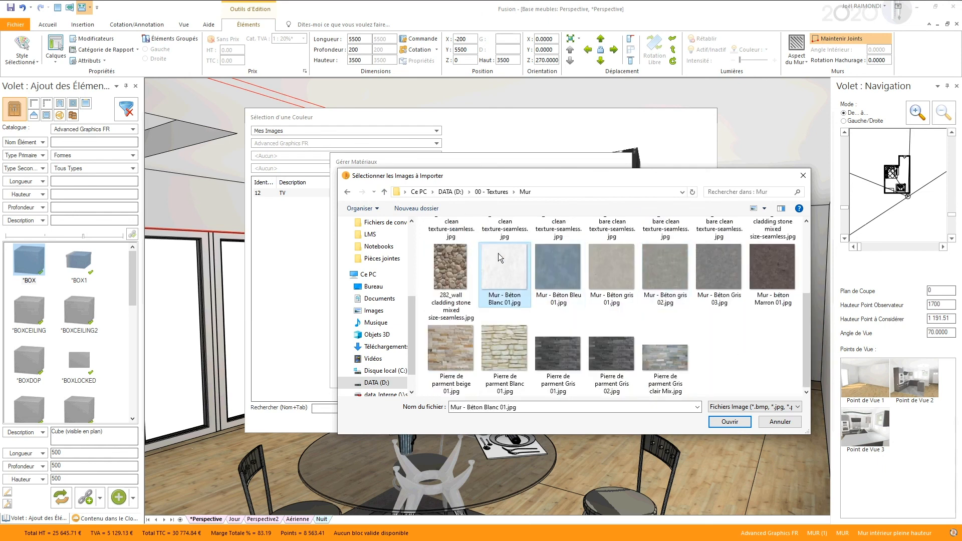
pyautogui.click(730, 427)
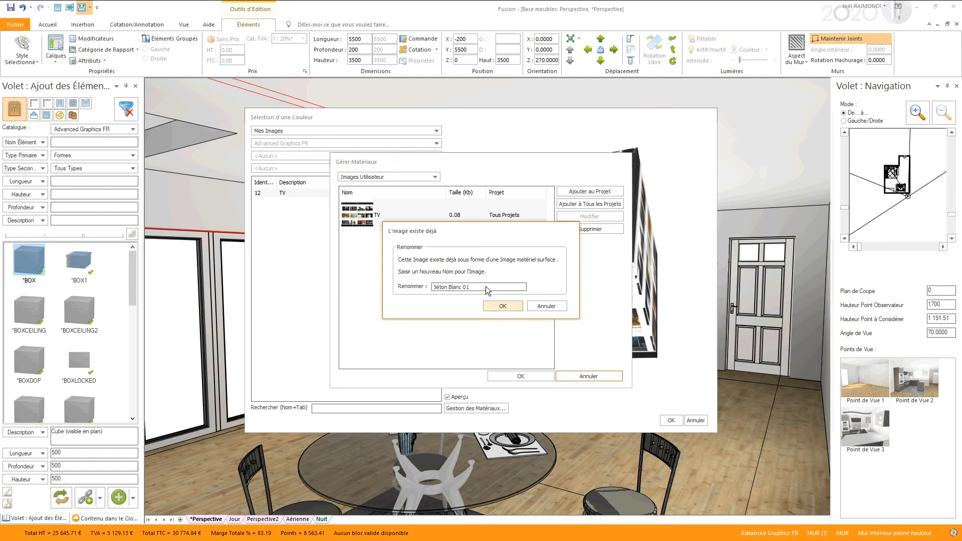
pyautogui.write('02')
pyautogui.press('Return')
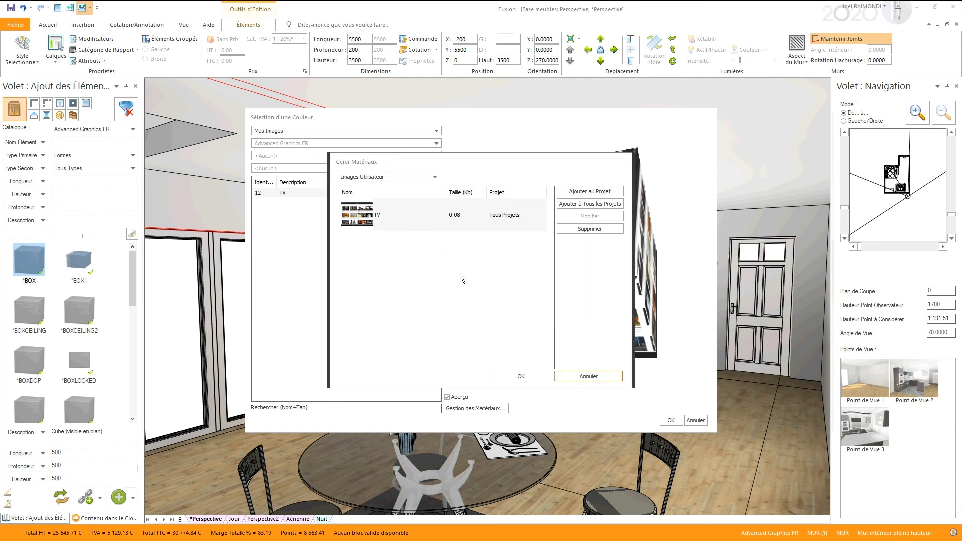
pyautogui.click(523, 376)
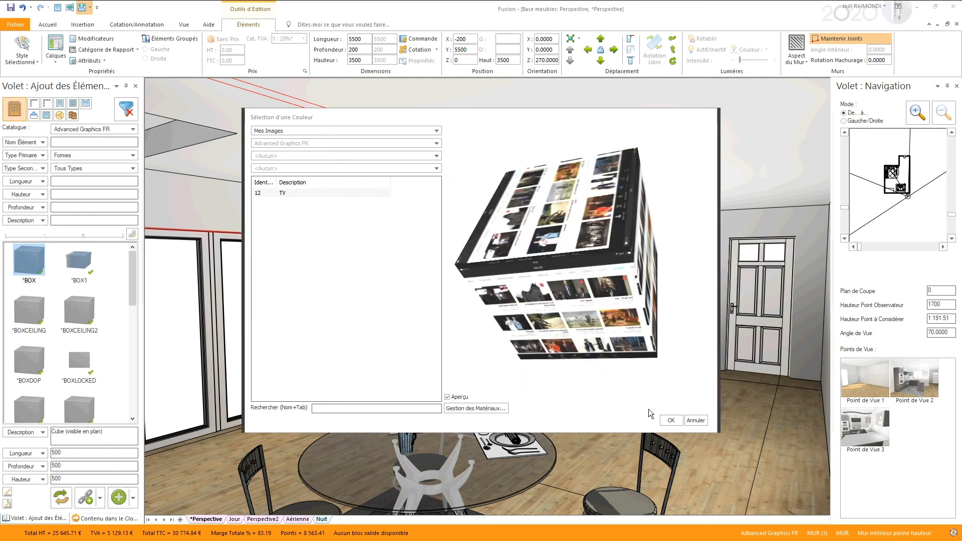
# - Apply the TV user image to the selected wall and reopen the wall's colour replacement settings
pyautogui.click(676, 422)
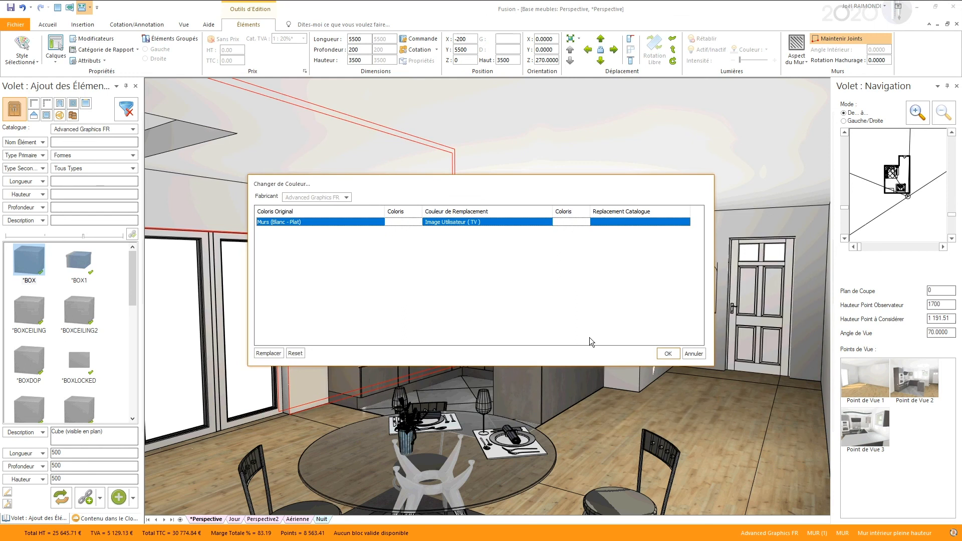
pyautogui.click(668, 353)
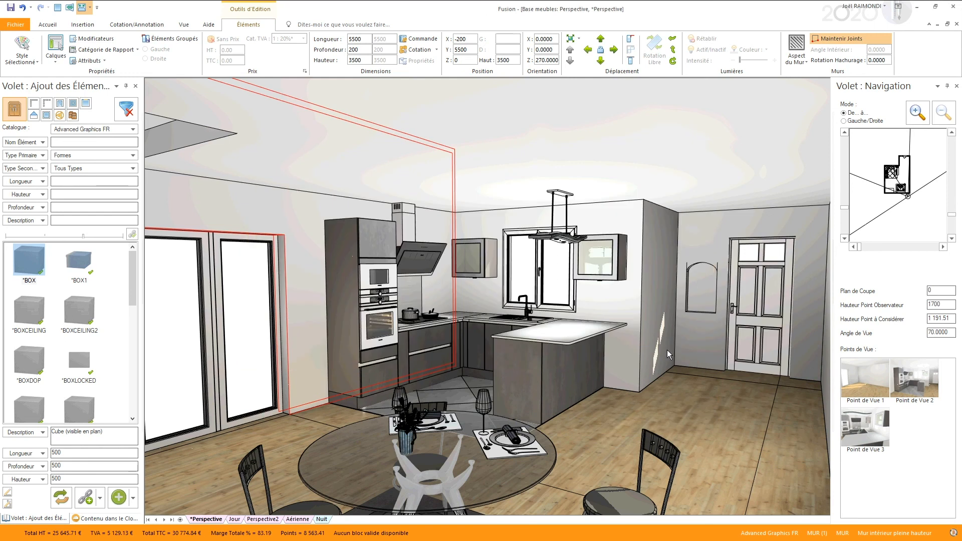
pyautogui.click(310, 248)
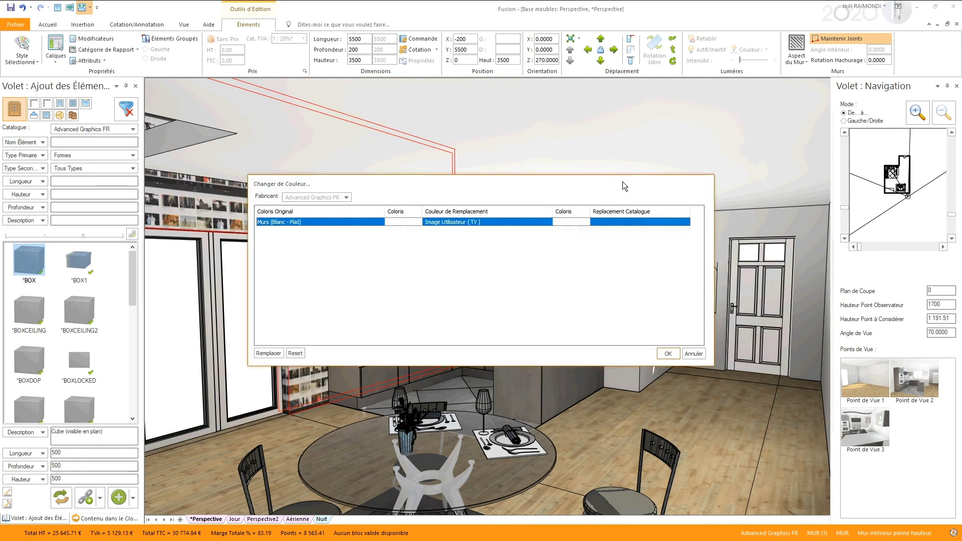
# - Replace the selected wall's colour with the Mur - Béton Blanc 01 user image and confirm the colour change
pyautogui.doubleClick(574, 222)
pyautogui.click(296, 192)
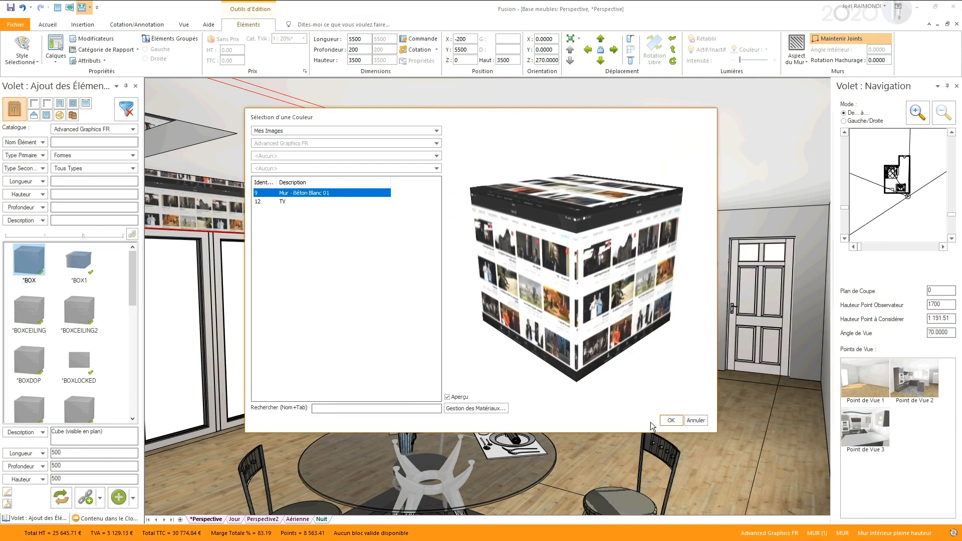
pyautogui.click(668, 420)
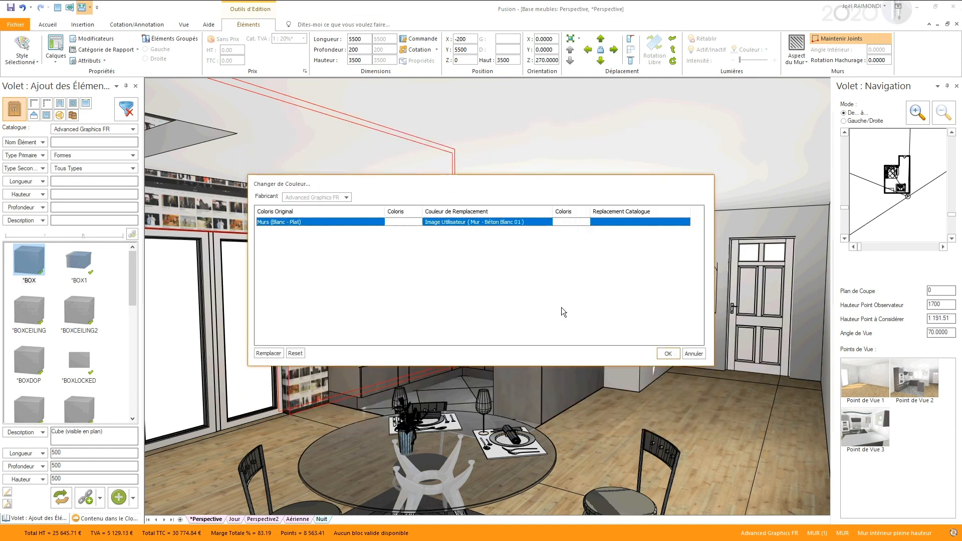
pyautogui.click(668, 353)
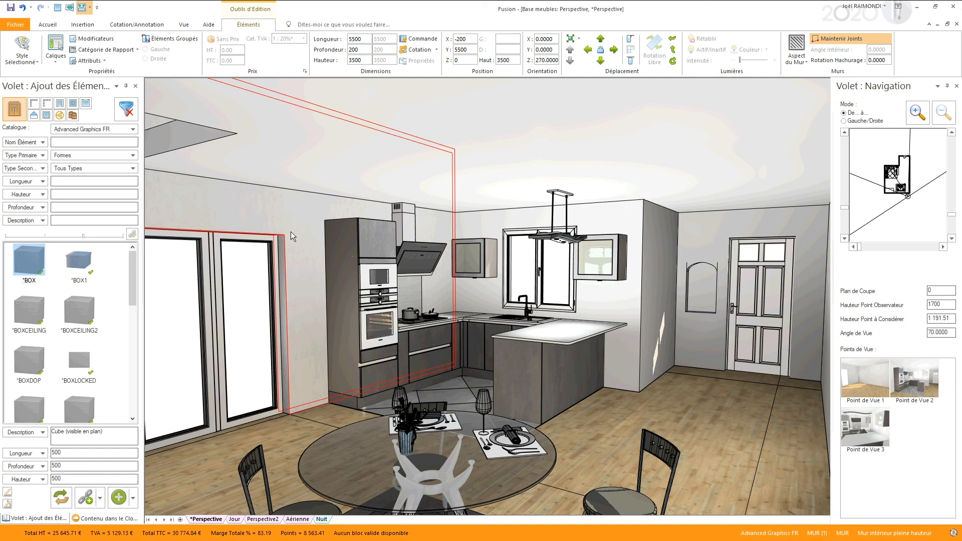
# - Deselect the wall, move the viewpoint closer to it and the tall oven unit, and start a realistic render
pyautogui.press('Escape')
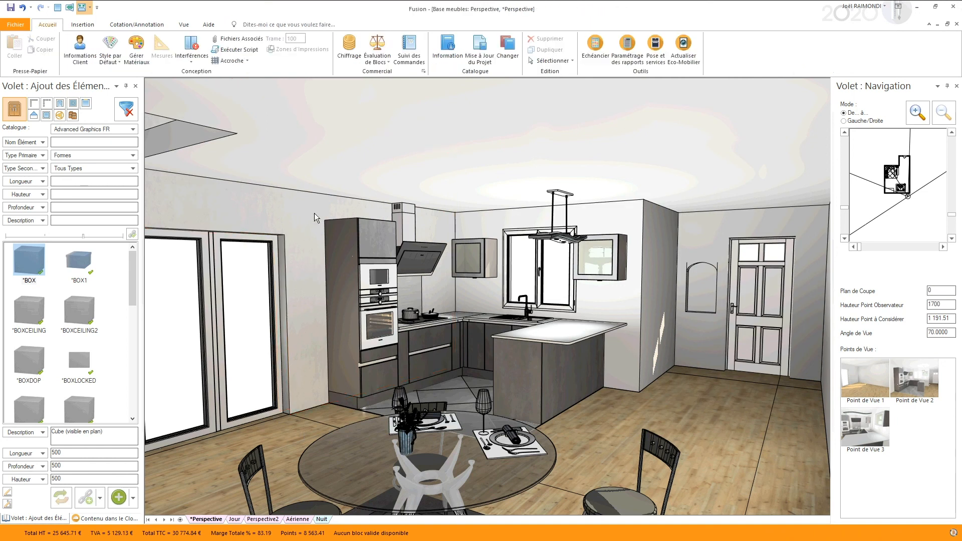
pyautogui.moveTo(892, 189); pyautogui.dragTo(850, 176)
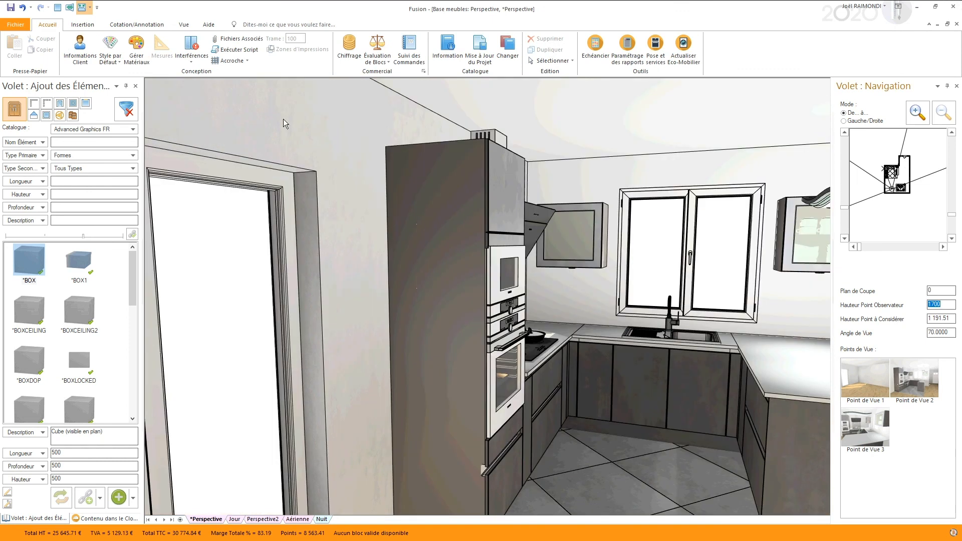
pyautogui.click(184, 25)
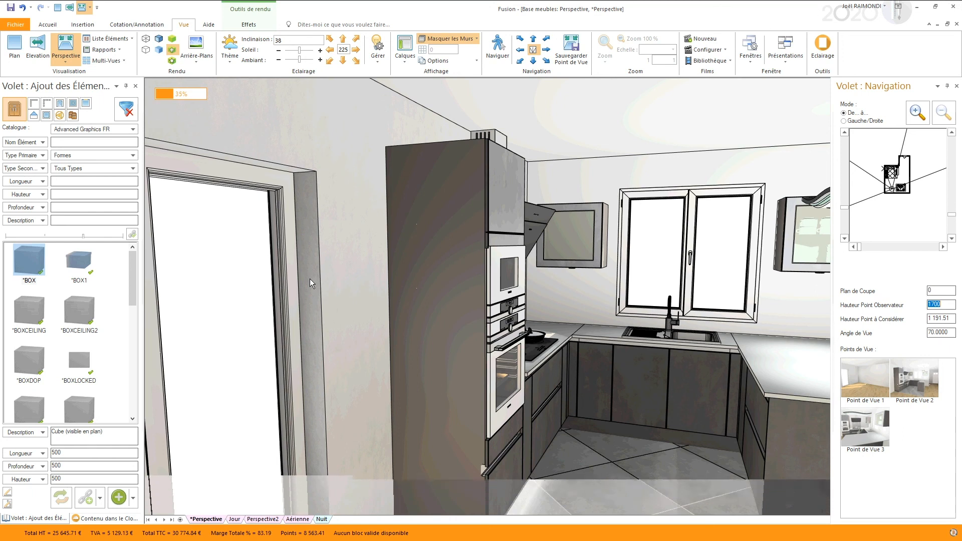
# - Open material management from the wall's colour replacement settings and start adding a user image to the project
pyautogui.rightClick(338, 142)
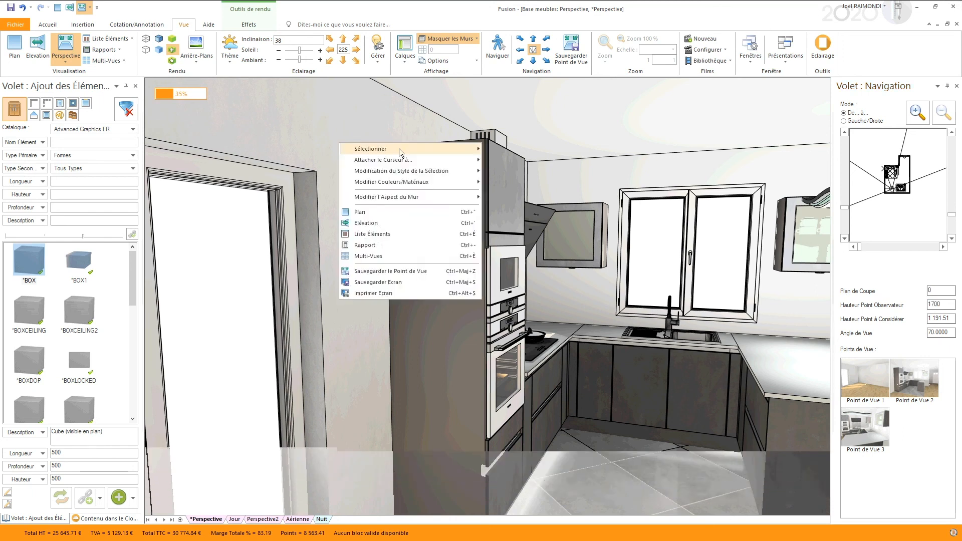
pyautogui.click(500, 149)
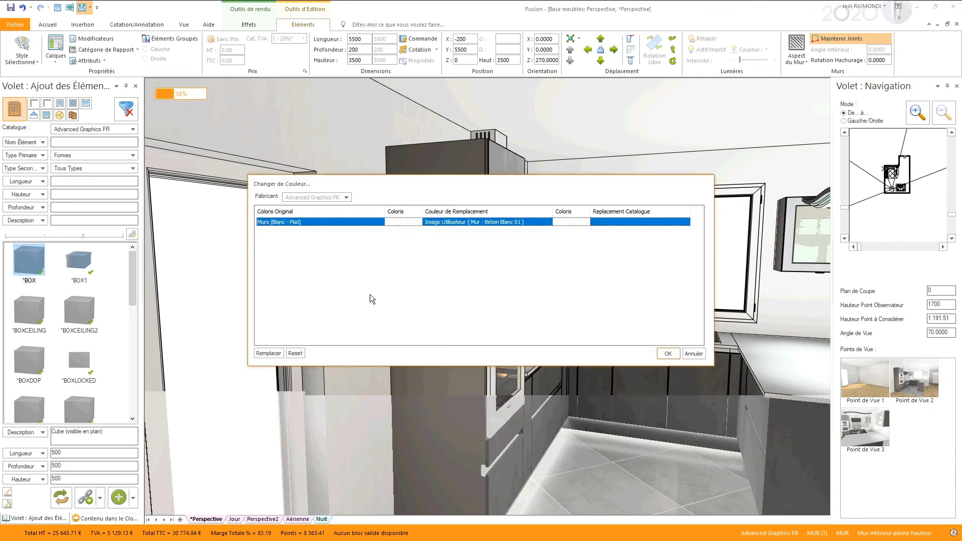
pyautogui.doubleClick(408, 221)
pyautogui.click(472, 408)
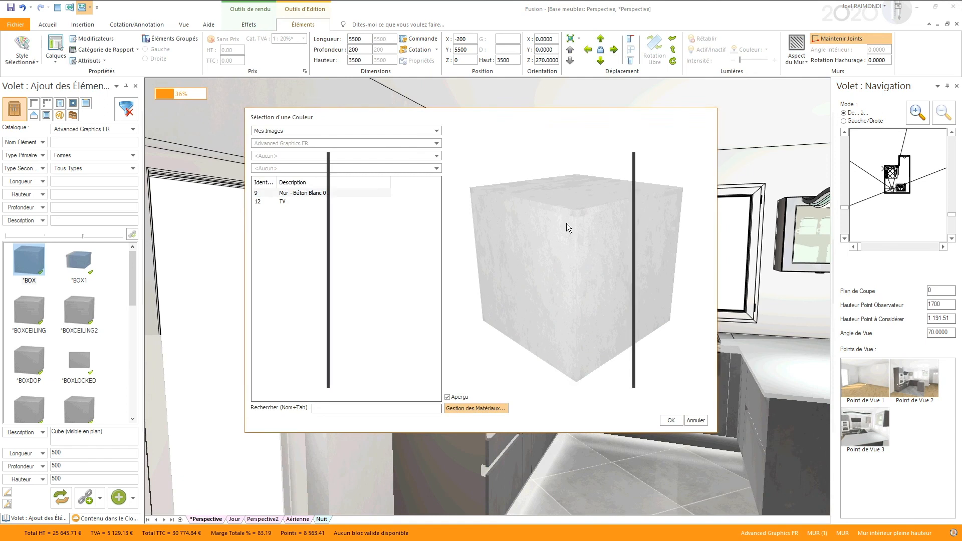
pyautogui.click(587, 193)
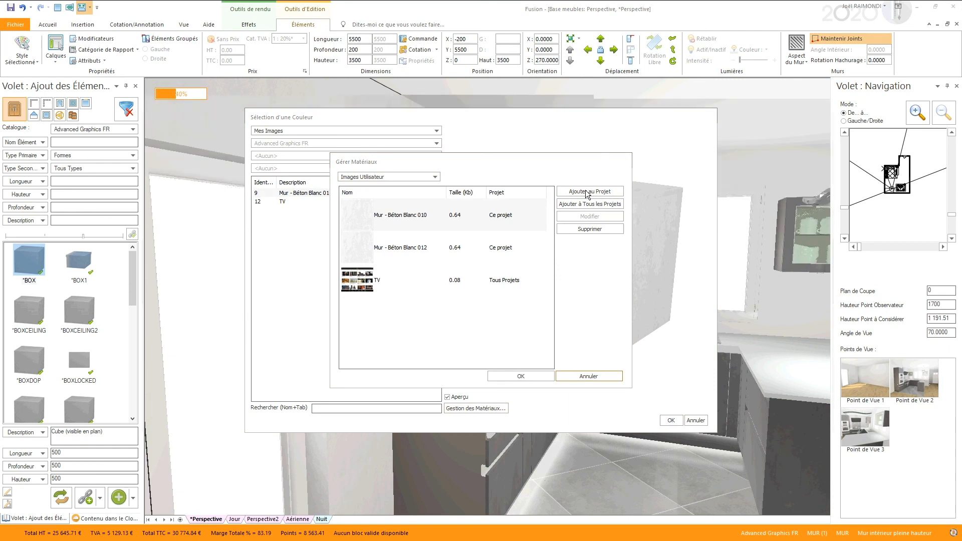
pyautogui.click(579, 193)
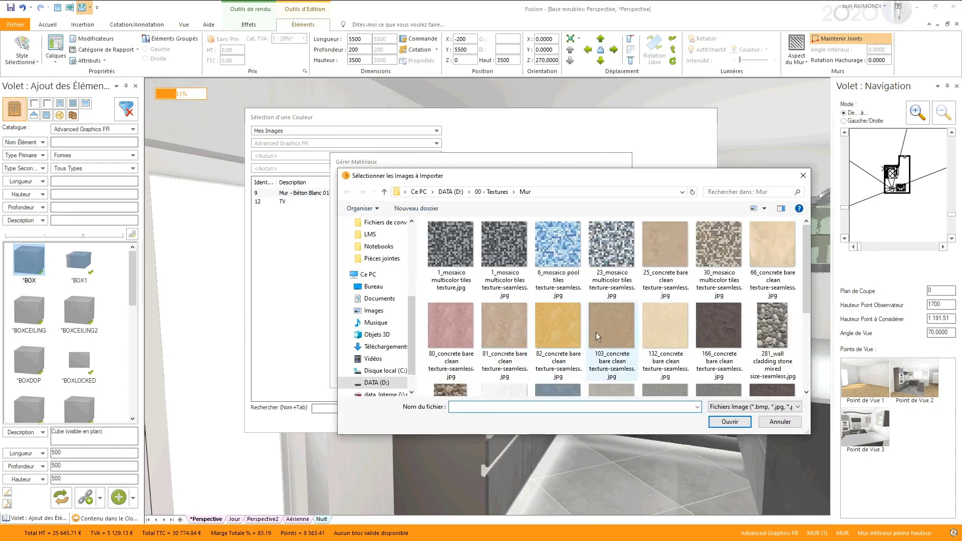
# - Import 132_concrete bare clean texture-seamless.jpg from the Mur folder, rename it dfjfge-seamless and accept the material changes
pyautogui.click(771, 247)
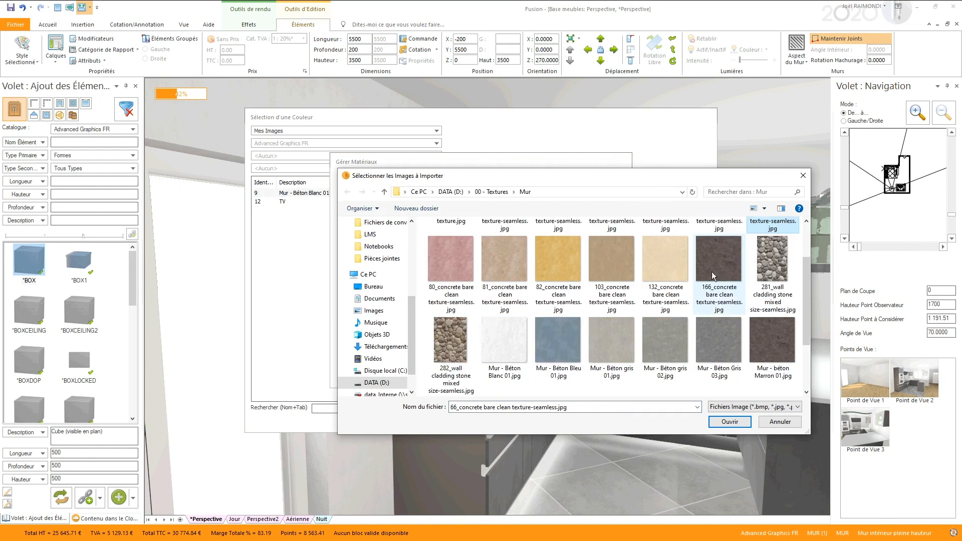
pyautogui.click(664, 251)
pyautogui.click(740, 426)
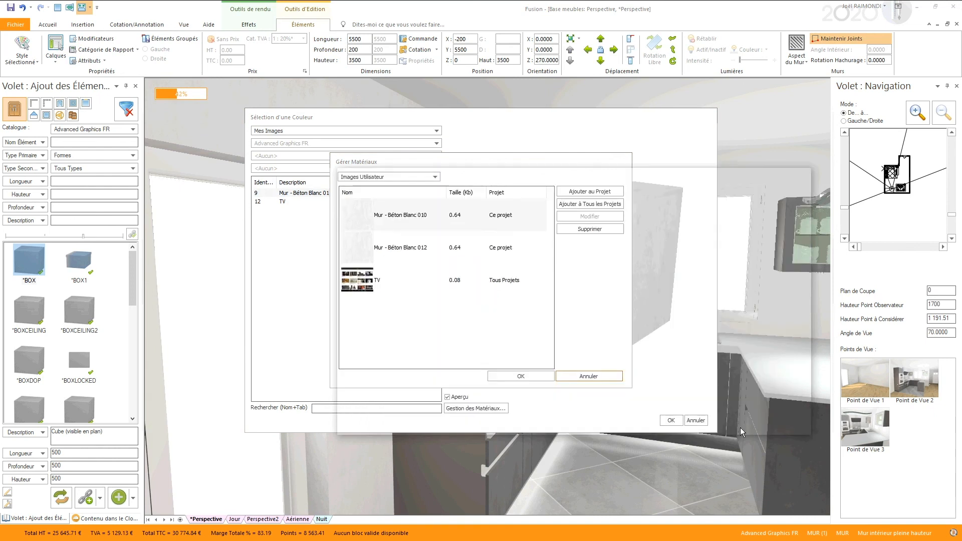
pyautogui.moveTo(432, 287); pyautogui.dragTo(501, 288)
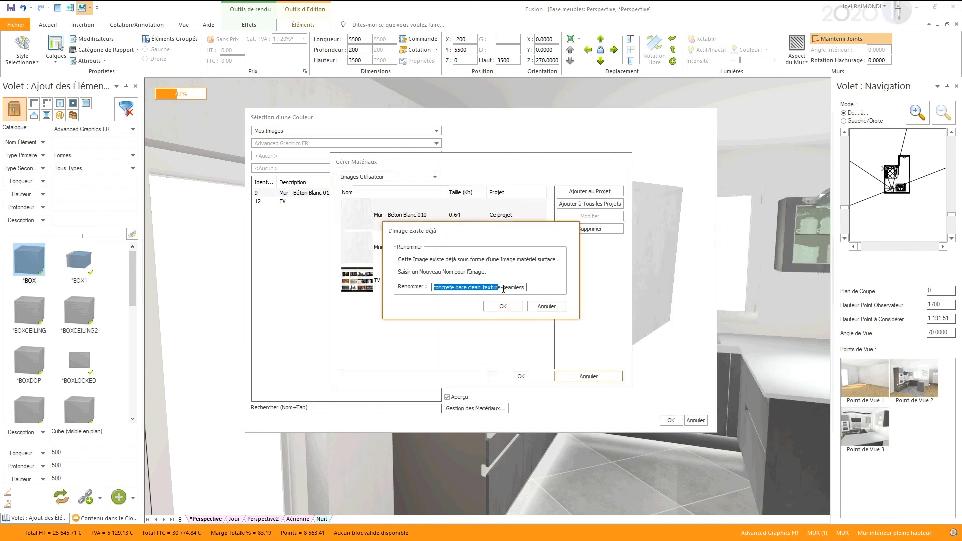
pyautogui.write('dfjfge-seamless')
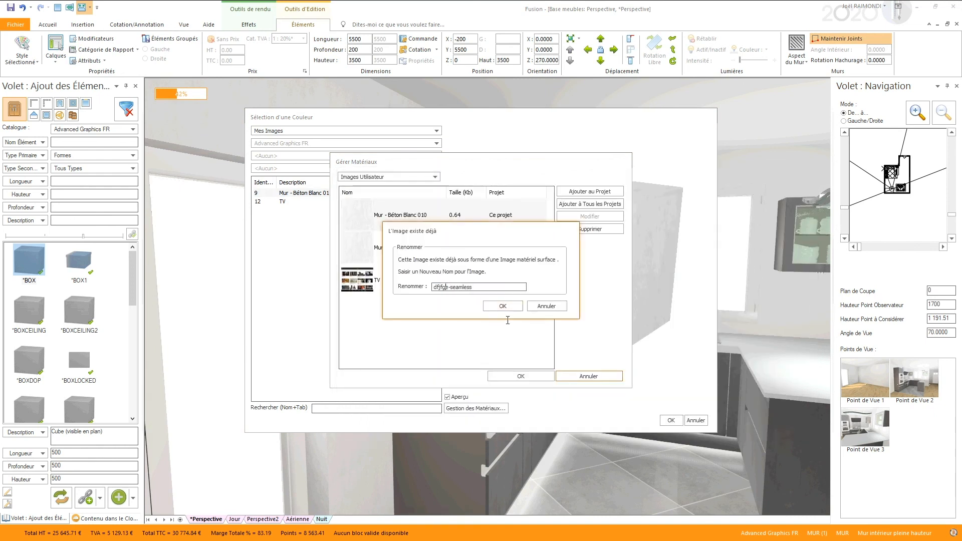
pyautogui.click(503, 306)
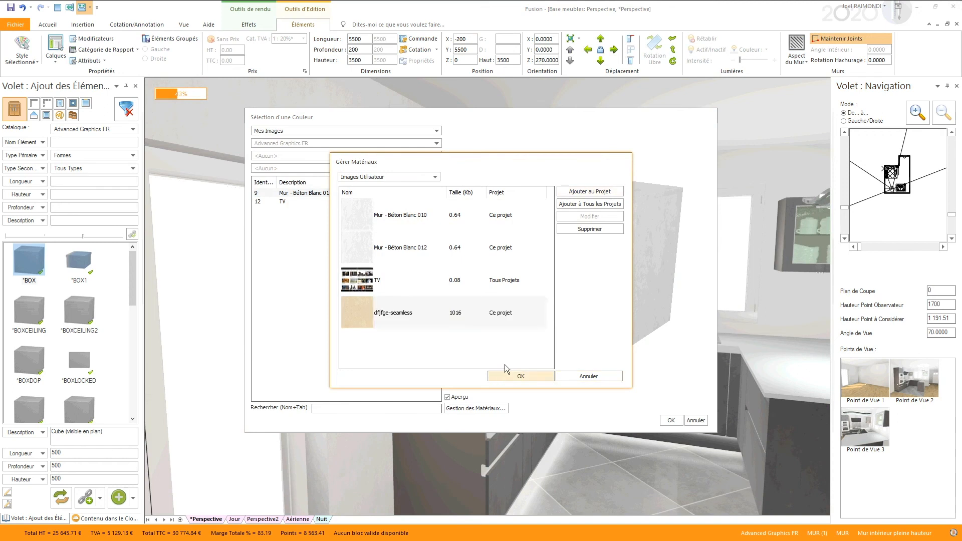
pyautogui.click(506, 375)
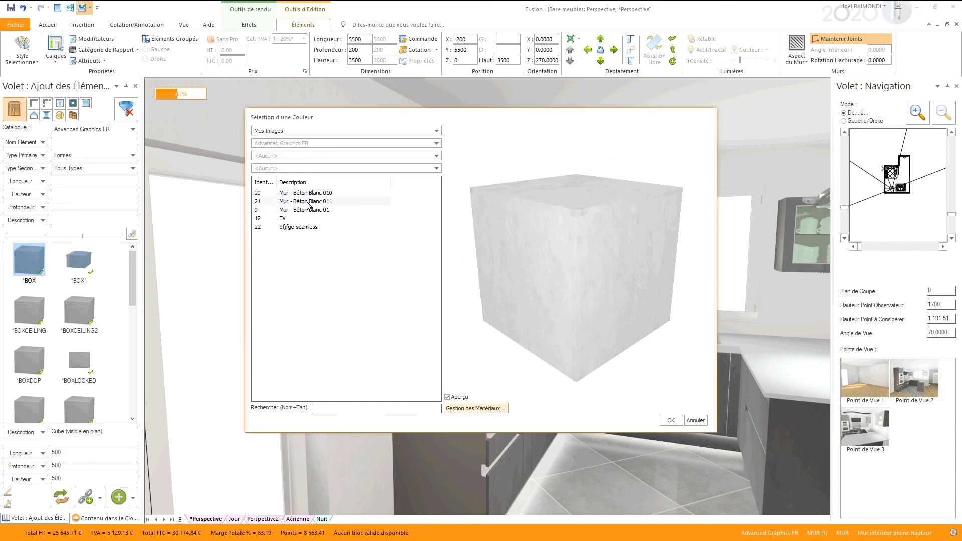
# - Apply the dfjfge-seamless user image as the wall's replacement colour and confirm the change
pyautogui.click(310, 202)
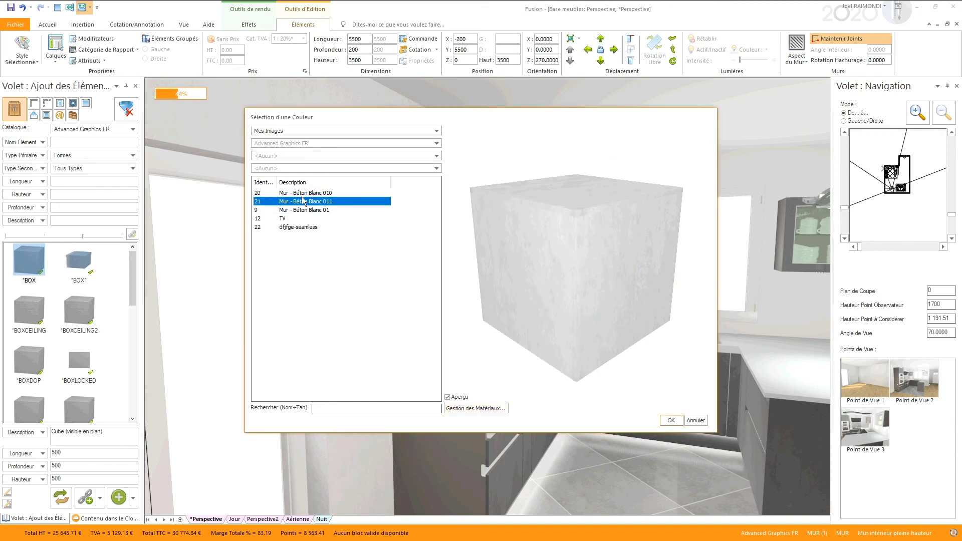
pyautogui.click(297, 227)
pyautogui.moveTo(560, 271)
pyautogui.mouseDown()
pyautogui.moveTo(594, 250)
pyautogui.moveTo(569, 230)
pyautogui.moveTo(566, 250)
pyautogui.moveTo(527, 267)
pyautogui.moveTo(546, 266)
pyautogui.mouseUp()
pyautogui.click(675, 419)
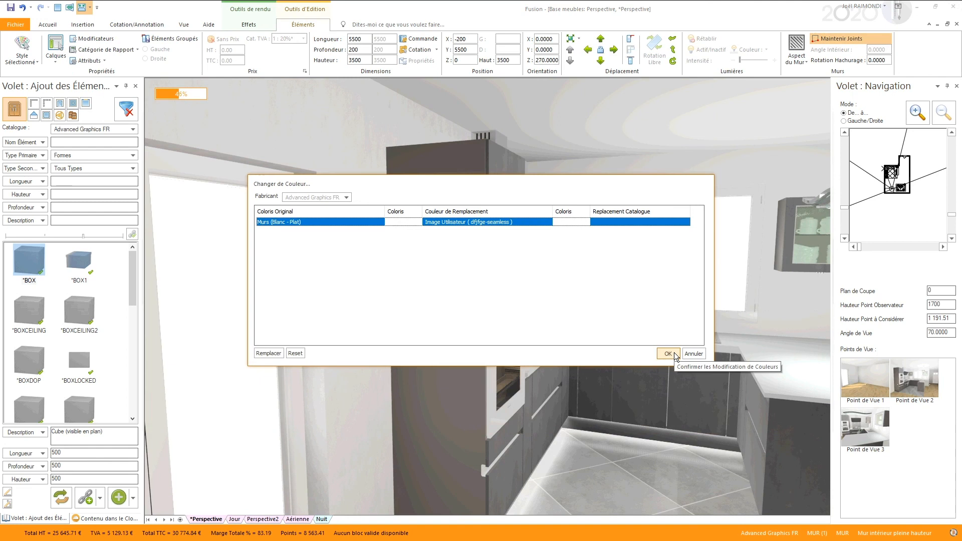
pyautogui.click(669, 355)
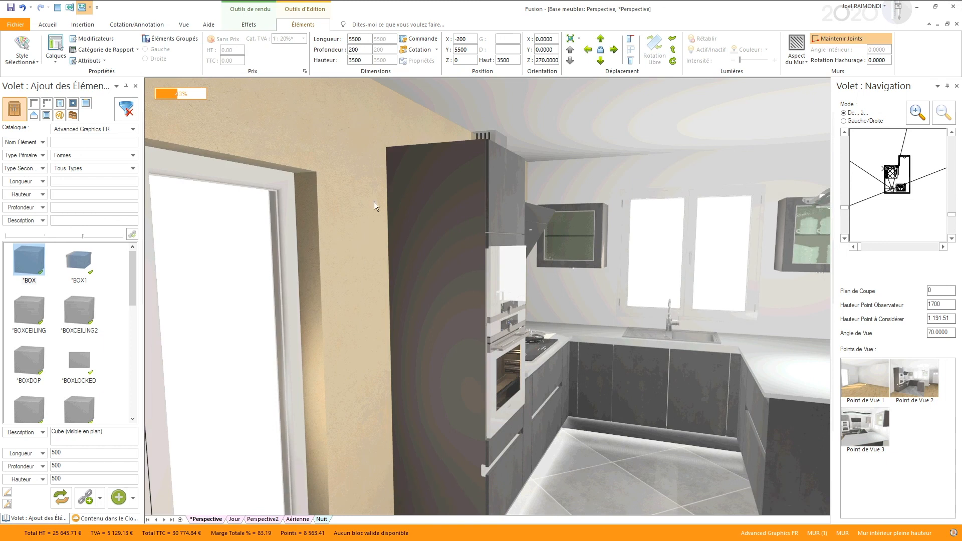
# - Move the viewpoint back outside the room, open the client's avec tout project and finalise its room validation
pyautogui.click(910, 208)
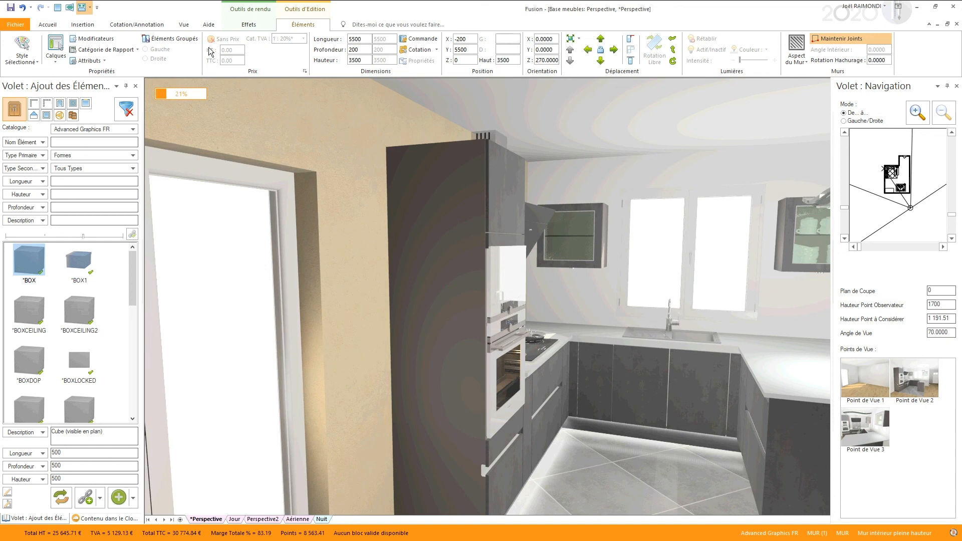
pyautogui.click(17, 25)
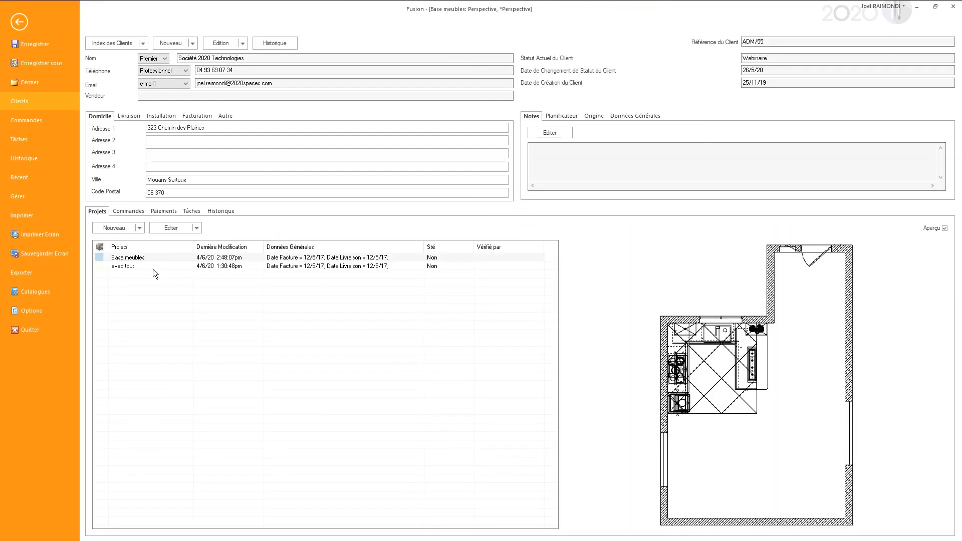
pyautogui.click(152, 269)
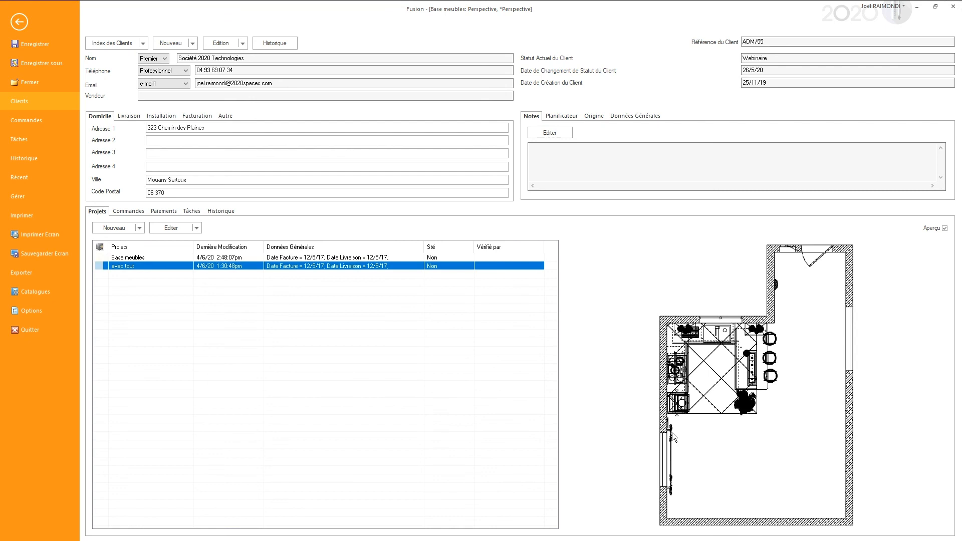
pyautogui.press('Escape')
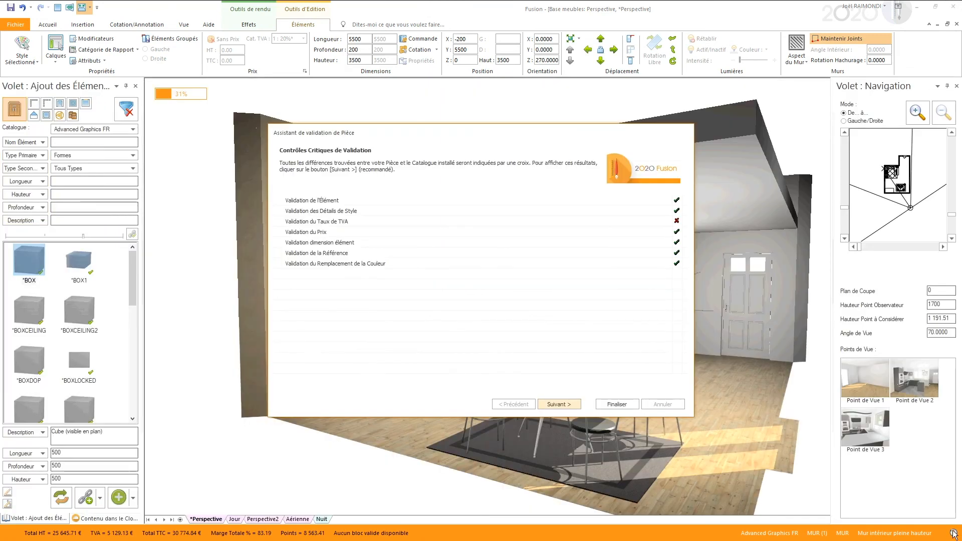
pyautogui.click(616, 403)
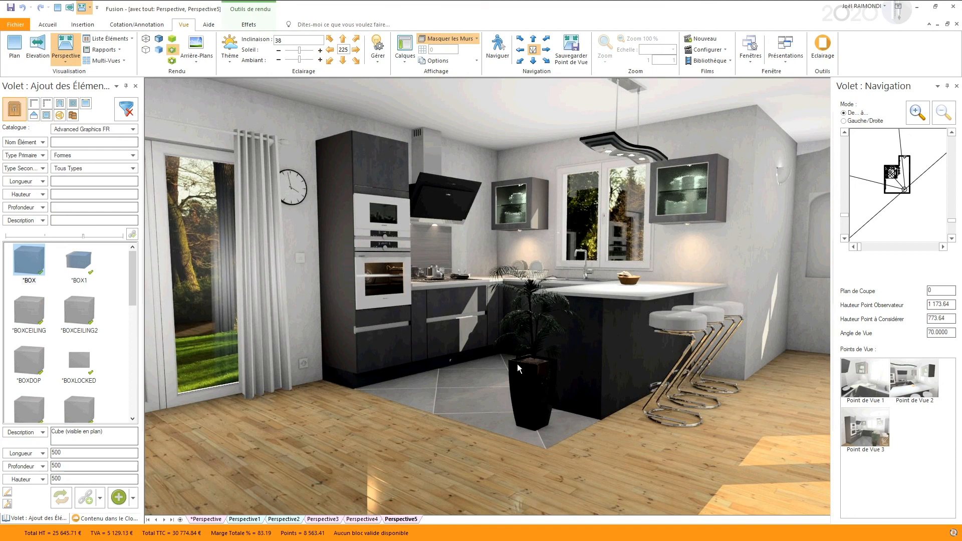
# - Switch back to the Base meubles project window and display its plan view
pyautogui.click(748, 61)
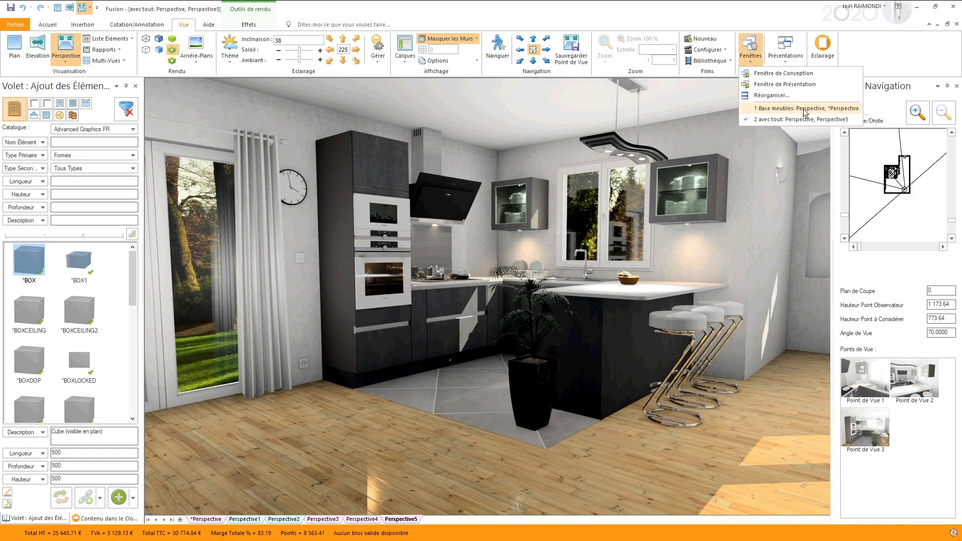
pyautogui.click(815, 109)
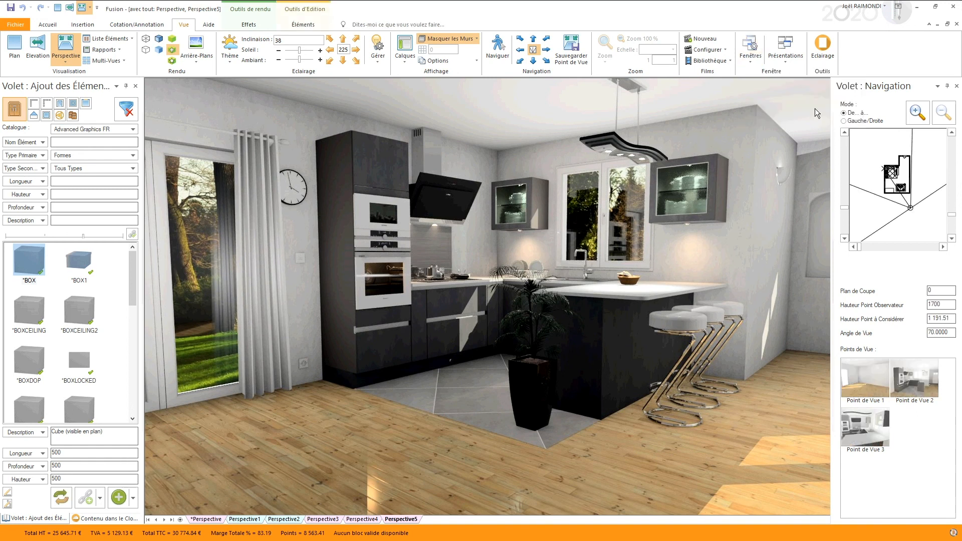
pyautogui.press('F2')
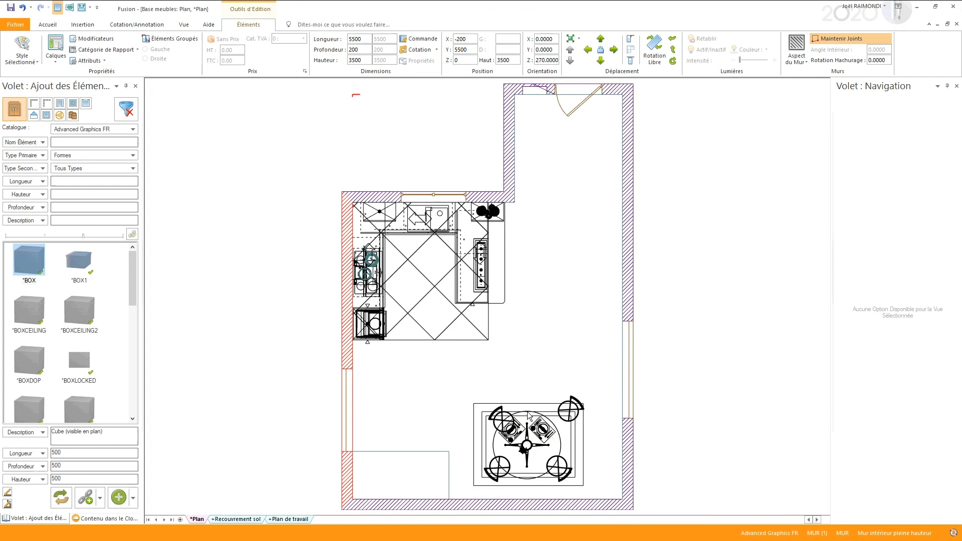
# - Try to select the dining furniture piece by piece in the plan and return to the perspective view
pyautogui.click(527, 412)
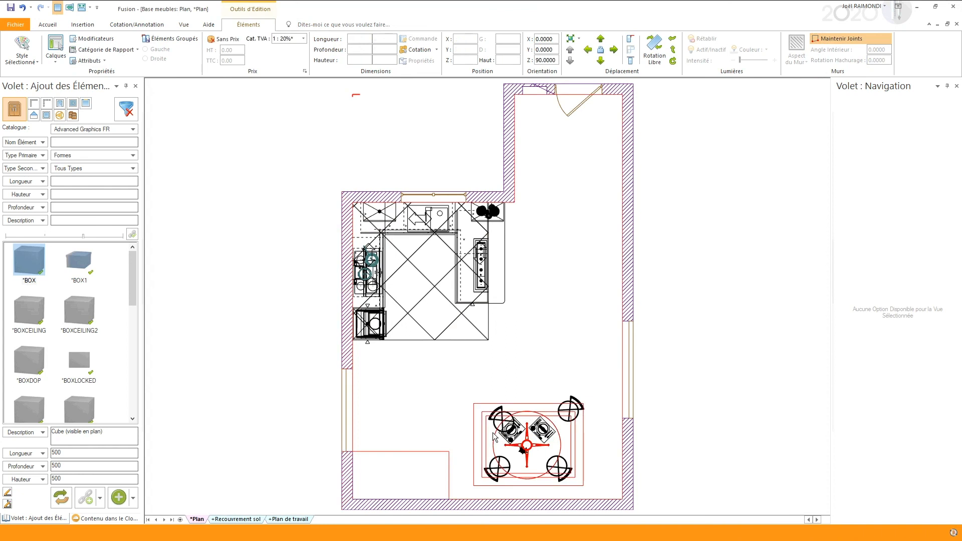
pyautogui.click(527, 353)
pyautogui.click(565, 362)
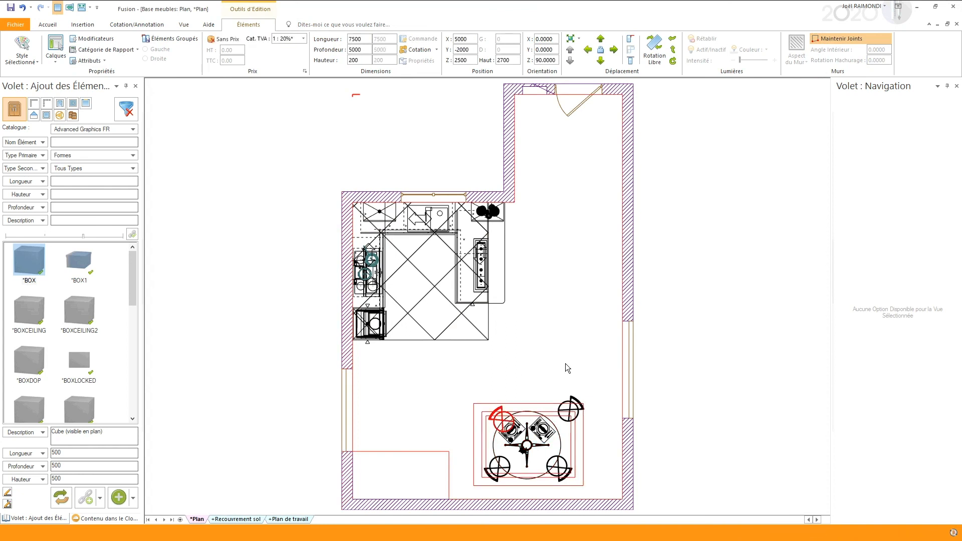
pyautogui.press('F4')
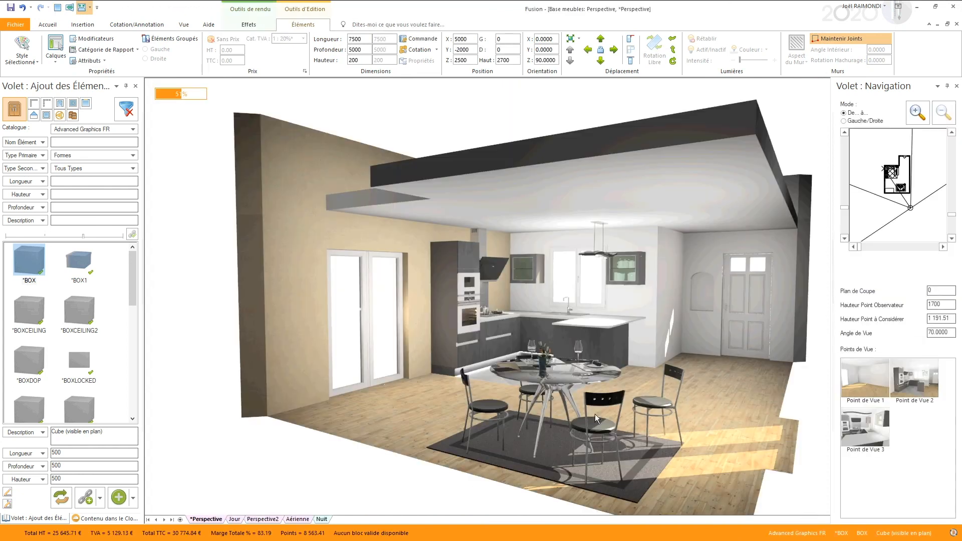
# - Switch to the plan view and select the whole dining set together with its rug
pyautogui.click(590, 409)
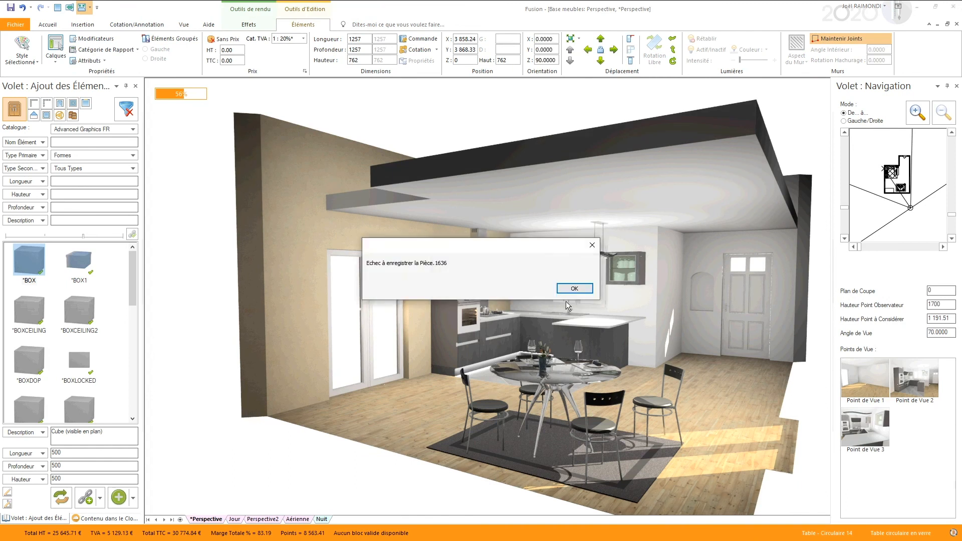
pyautogui.click(562, 290)
pyautogui.click(574, 288)
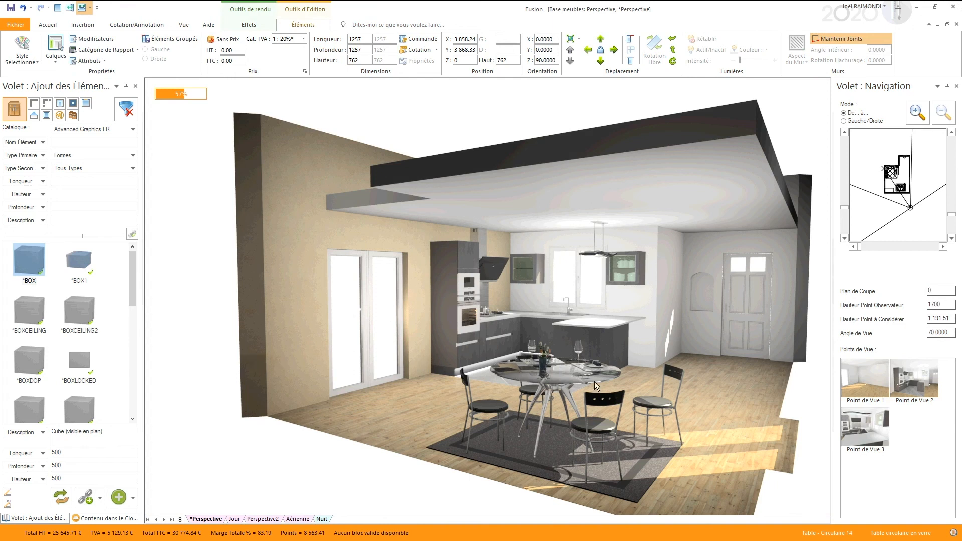
pyautogui.press('F5')
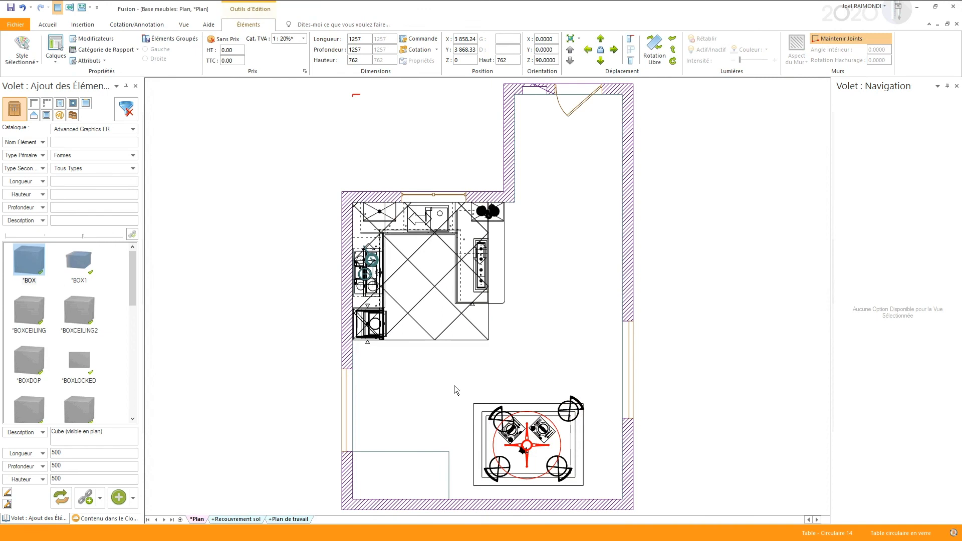
pyautogui.moveTo(454, 386); pyautogui.dragTo(596, 493)
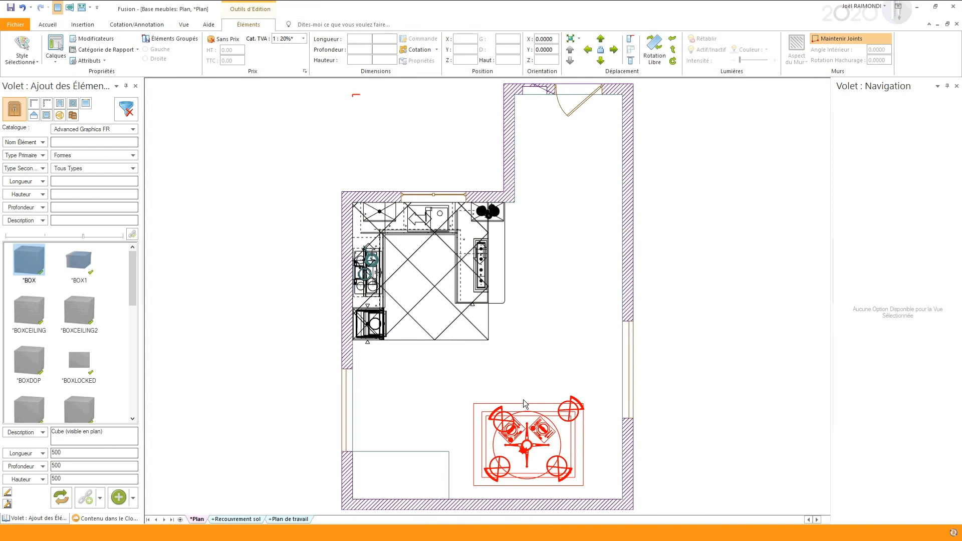
# - Try to save the selected dining set as a grouped element named 00 - Test table, using the cursor position as its origin
pyautogui.rightClick(532, 445)
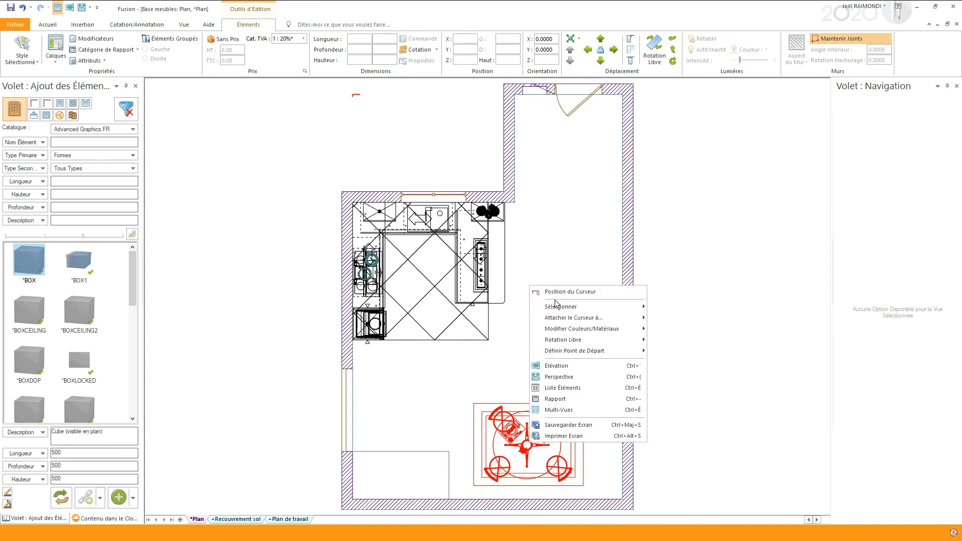
pyautogui.click(569, 295)
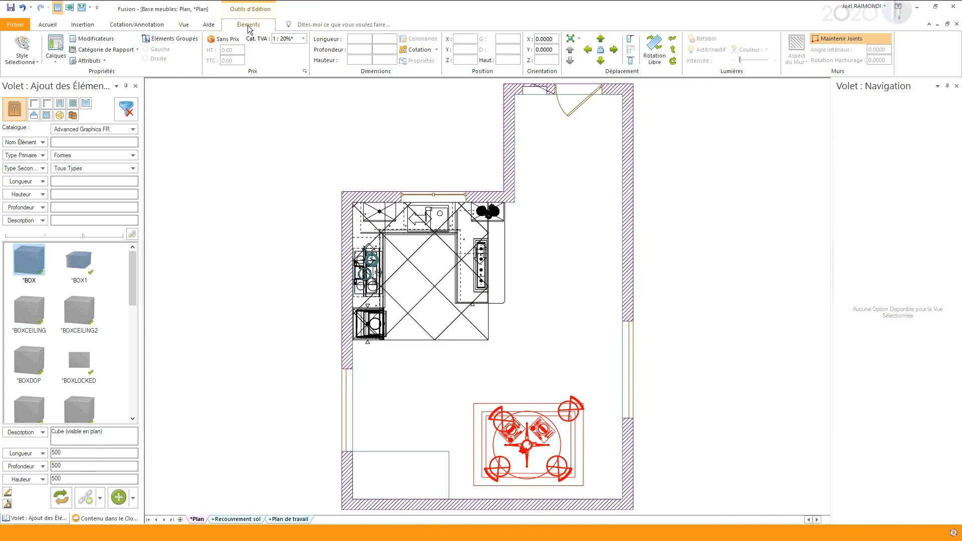
pyautogui.click(164, 39)
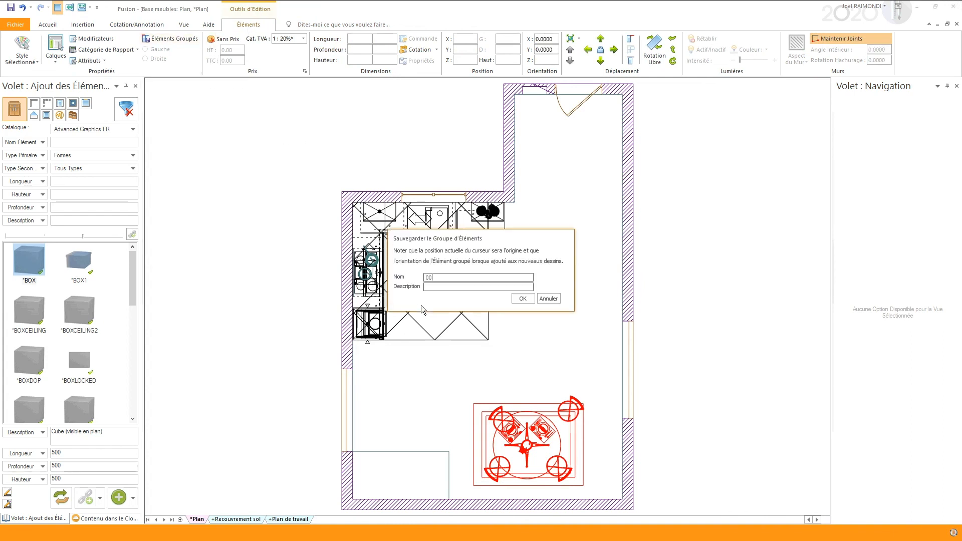
pyautogui.write('00 - Test table')
pyautogui.click(522, 299)
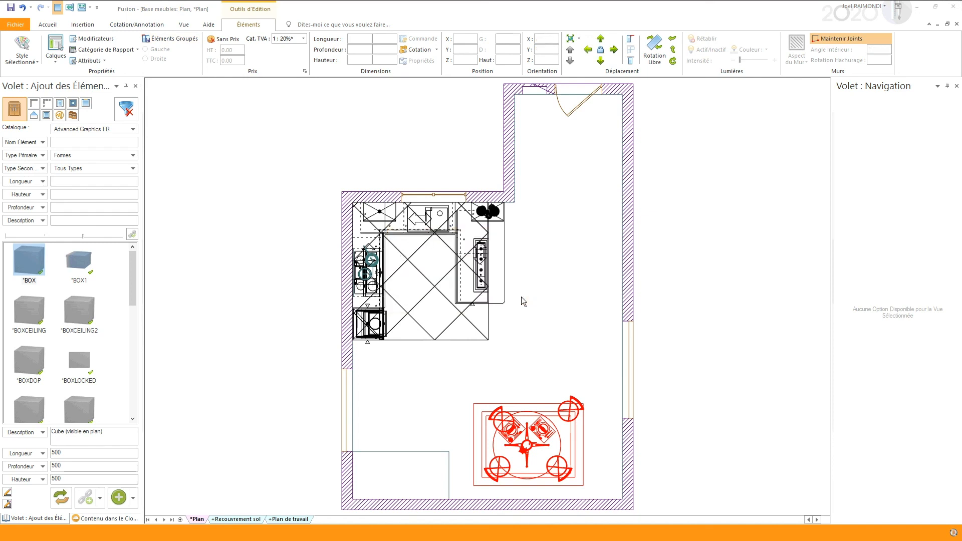
pyautogui.click(542, 300)
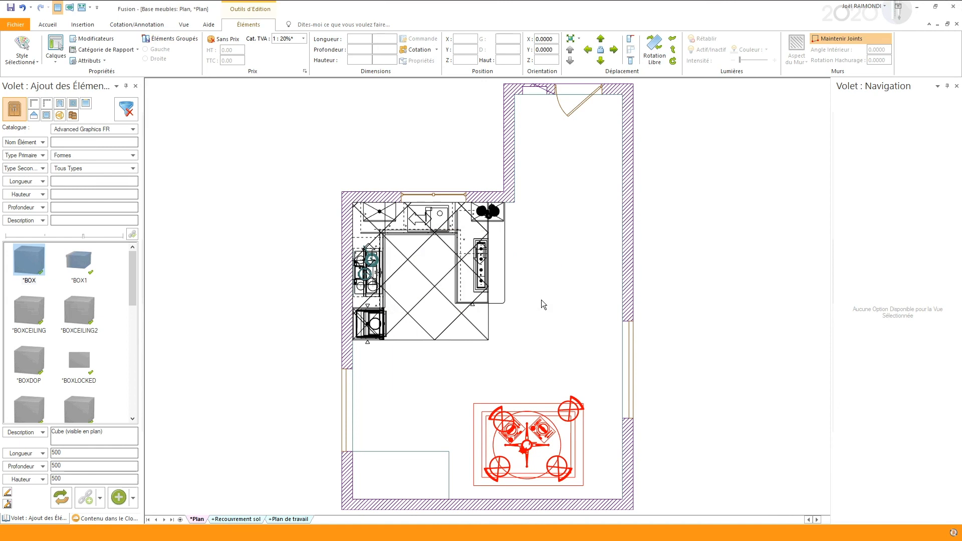
# - List the saved grouped elements in the element catalogue and highlight Déco - Ap Fenetre
pyautogui.click(72, 116)
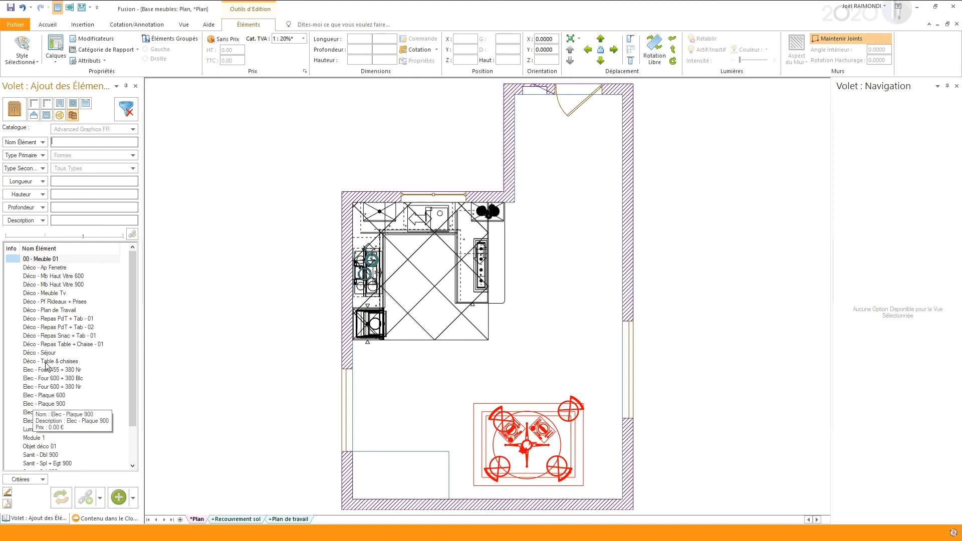
pyautogui.click(51, 266)
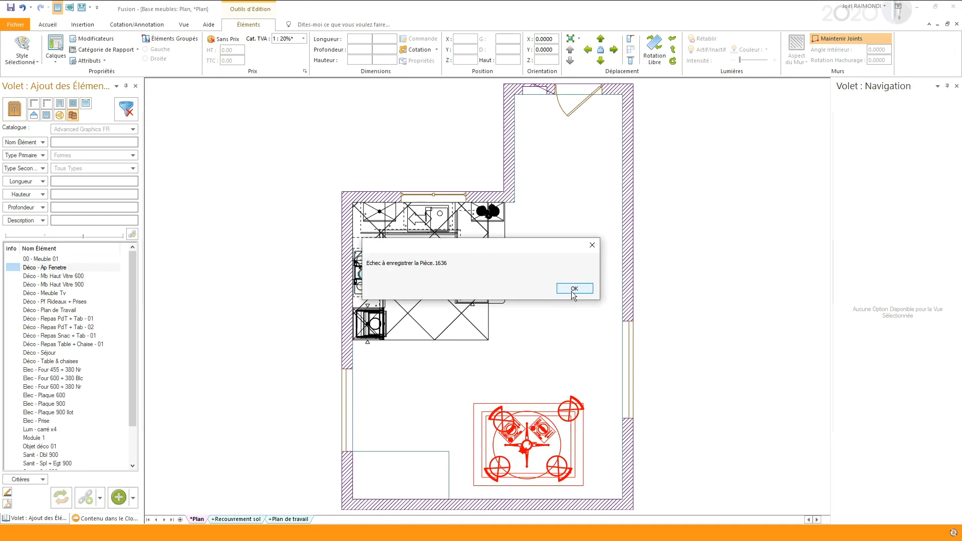
pyautogui.click(574, 289)
pyautogui.click(573, 288)
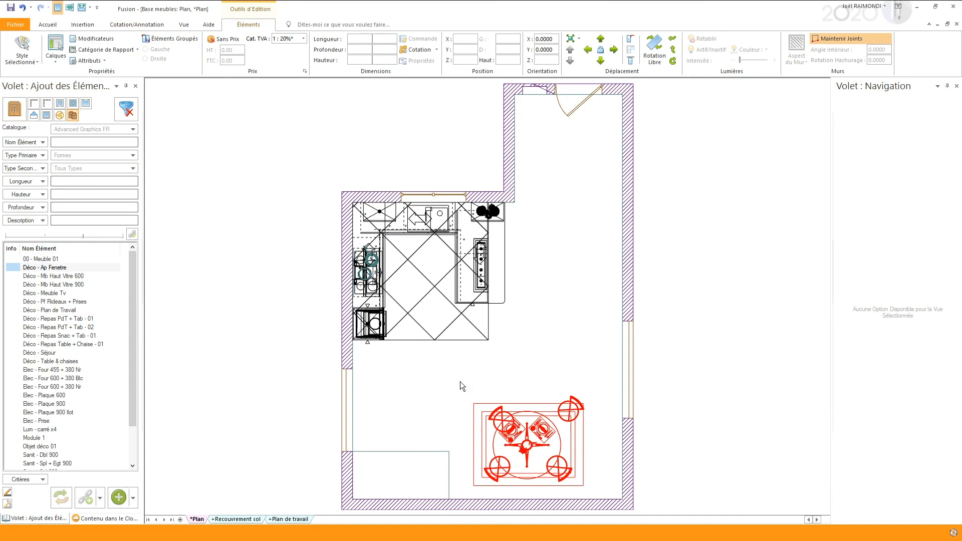
# - Replace the dining set and rug in the plan with the grouped element Déco - Séjour
pyautogui.moveTo(460, 381); pyautogui.dragTo(594, 483)
pyautogui.press('Delete')
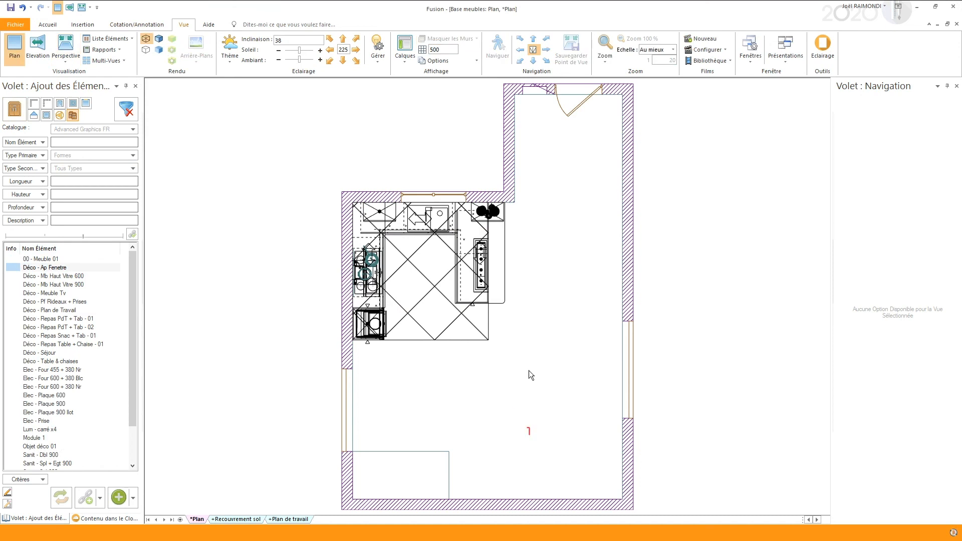
pyautogui.click(44, 353)
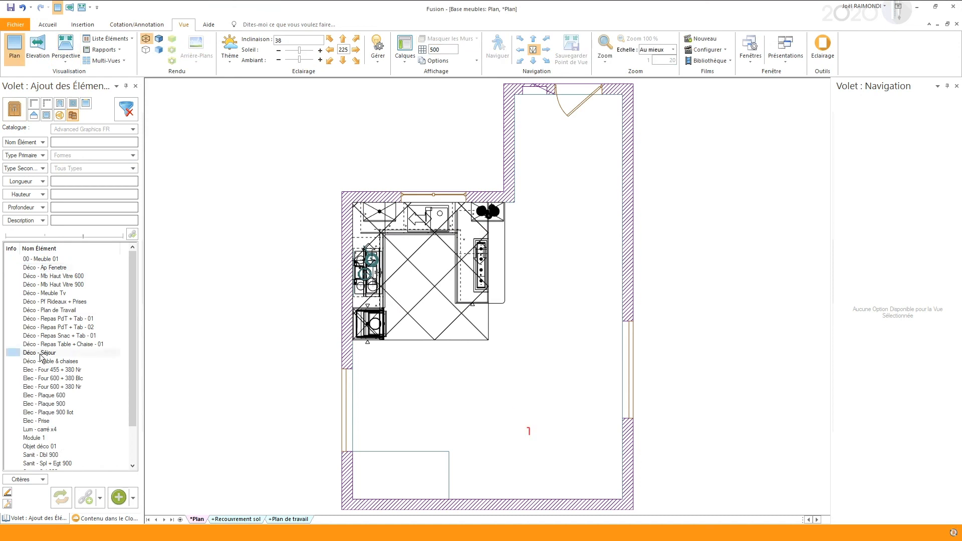
pyautogui.click(43, 357)
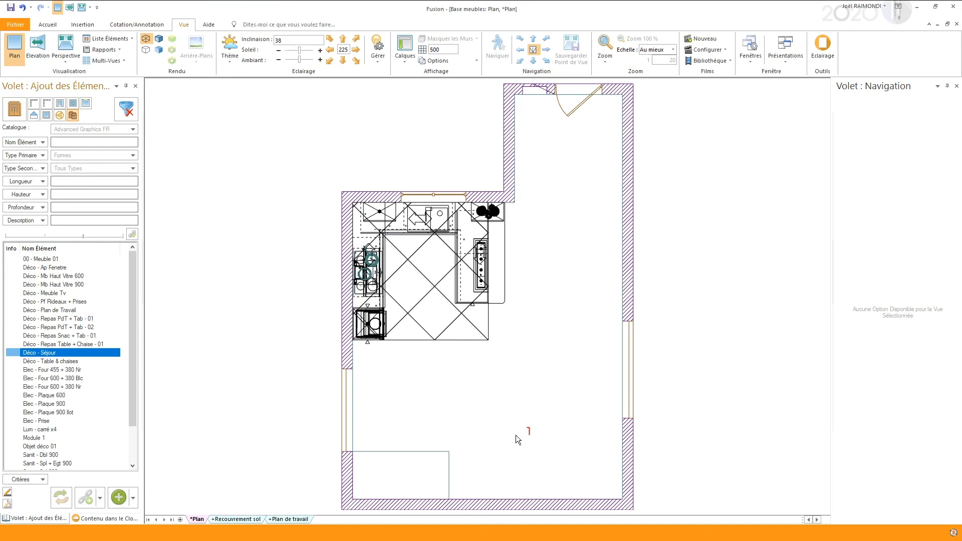
pyautogui.click(481, 371)
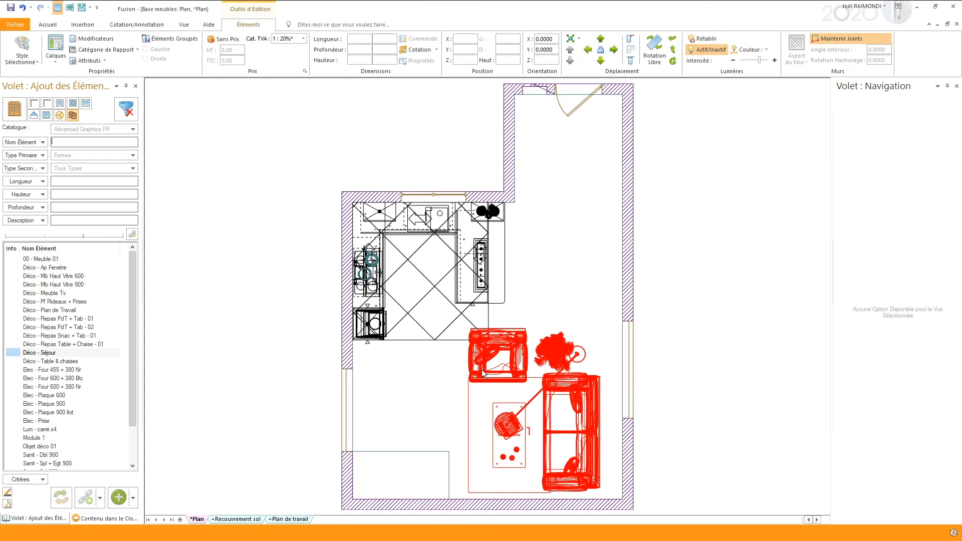
# - Return to the perspective view and look through the rest of the saved grouped elements
pyautogui.press('F4')
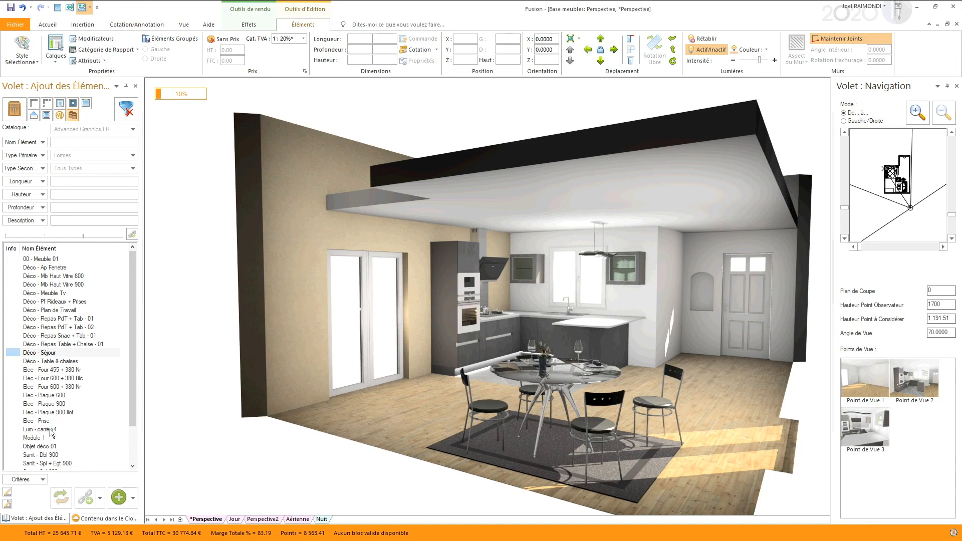
pyautogui.scroll(-2, 50, 410)
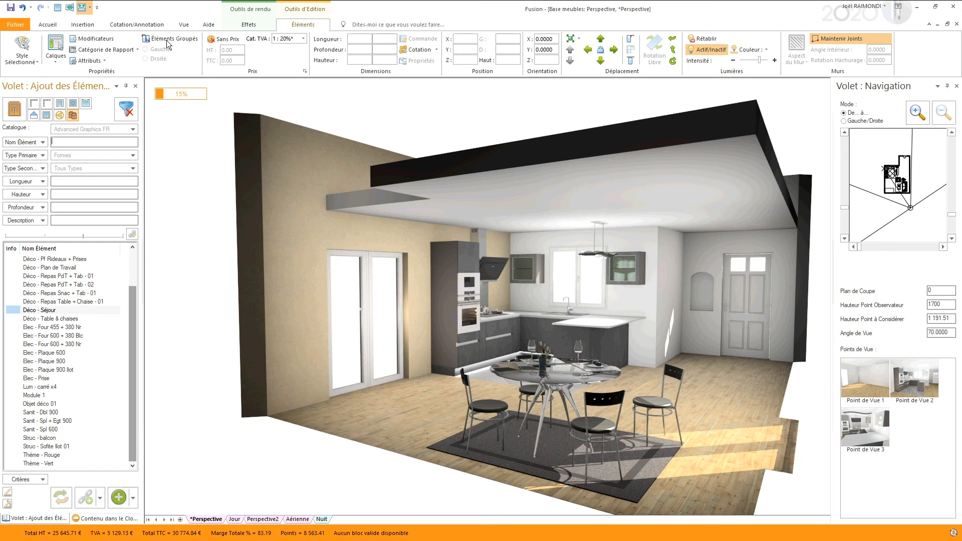
pyautogui.click(186, 25)
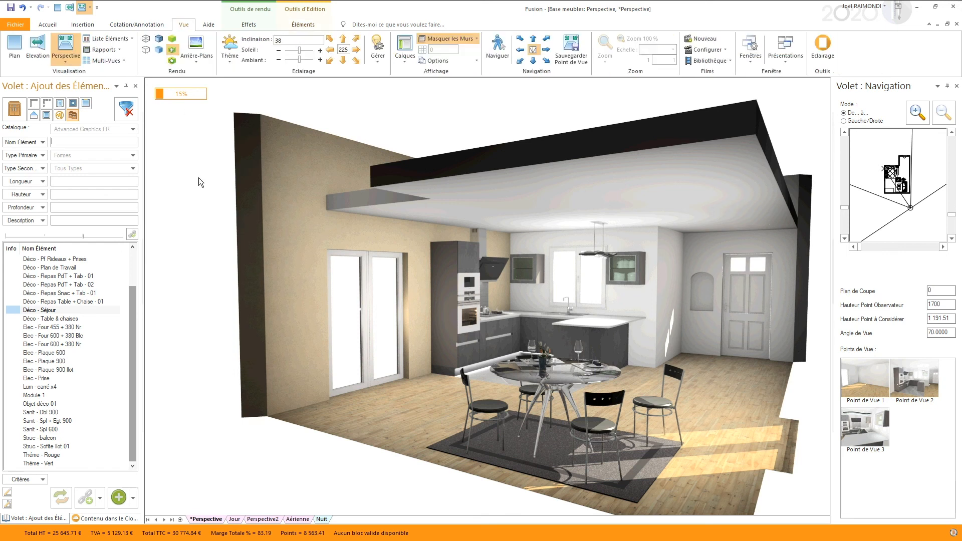